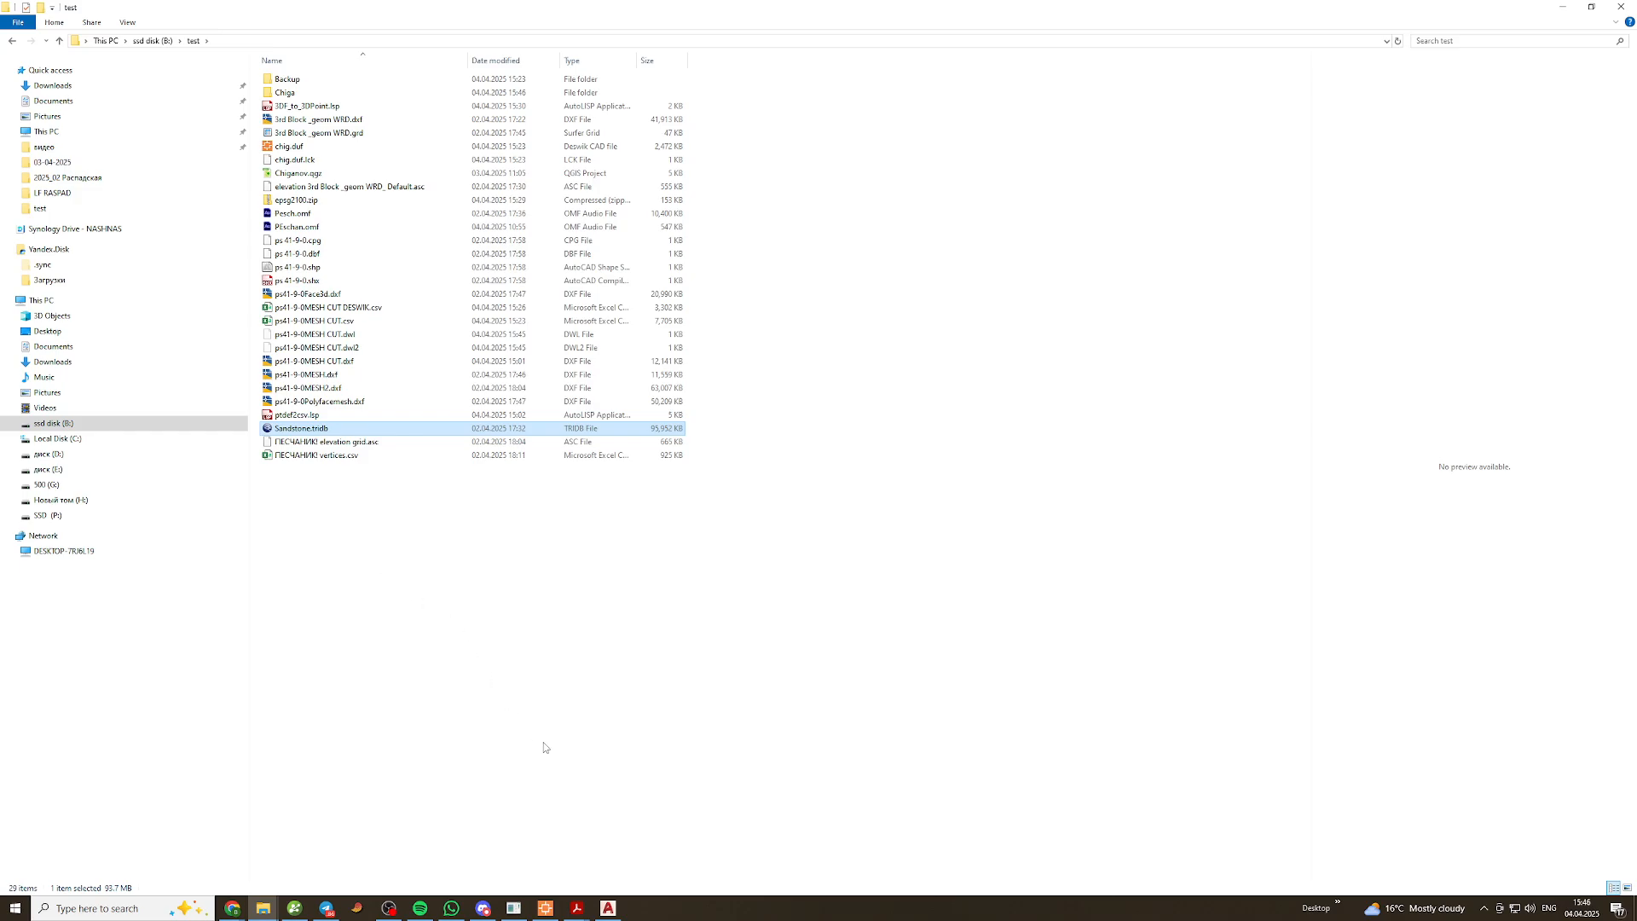
Switch to Deswik.CAD and look over the empty chig.duf document and its start page
{"action": "left_click", "coordinate": [546, 909]}
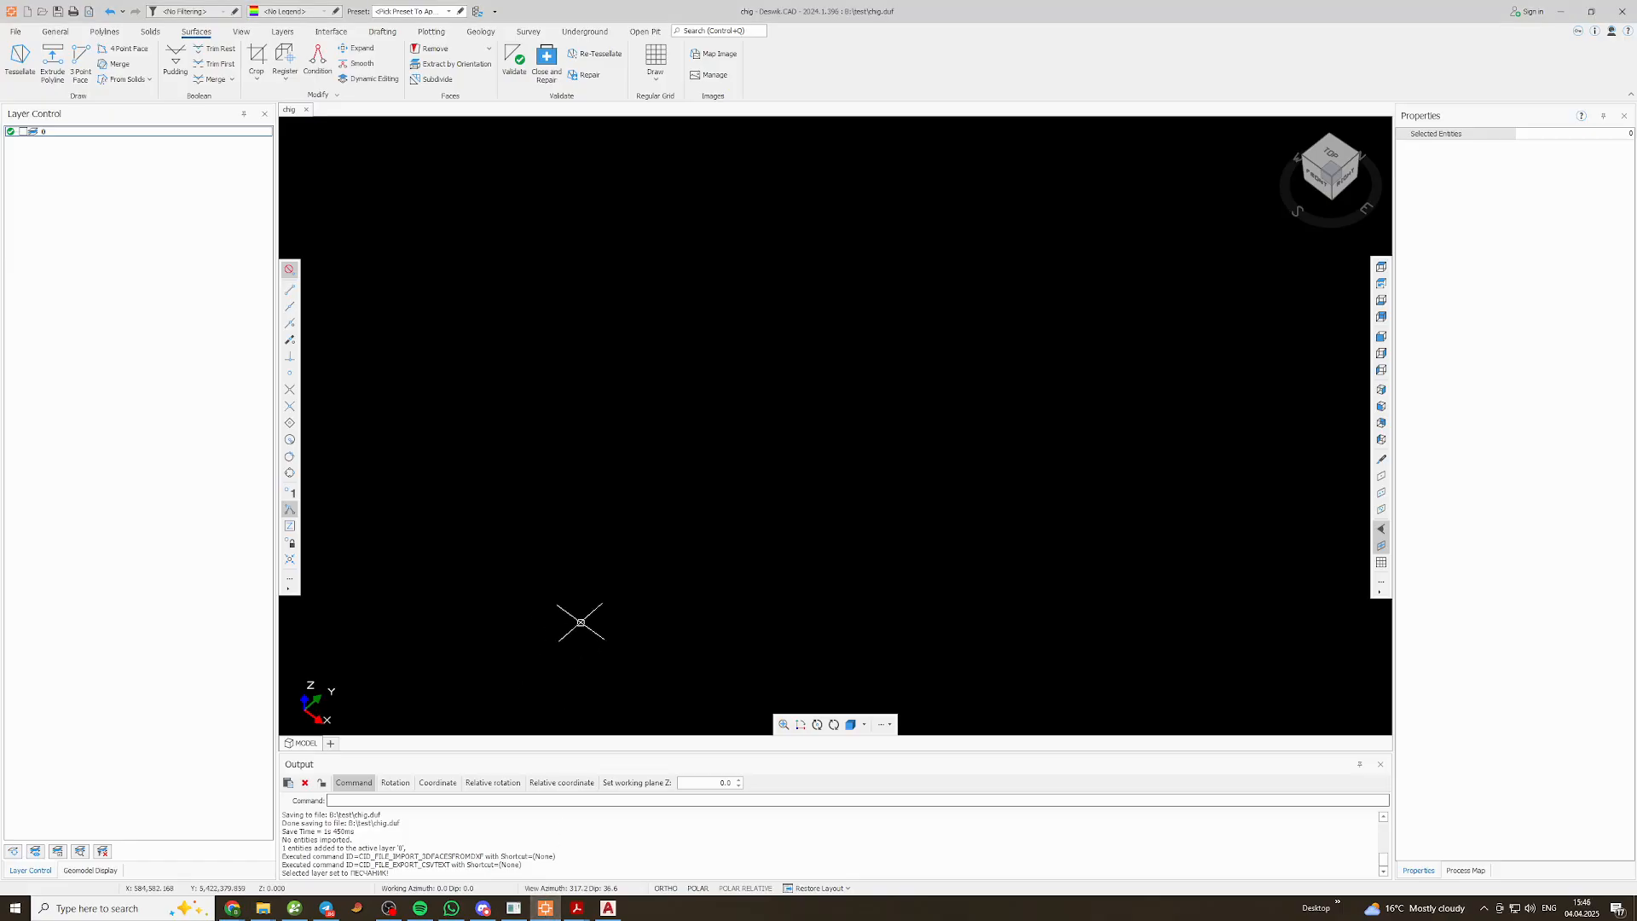
{"action": "middle_click_drag", "start_coordinate": [758, 543], "coordinate": [758, 547]}
{"action": "key", "text": "alt+Tab"}
{"action": "key", "text": "alt+Tab"}
{"action": "left_click", "coordinate": [16, 32]}
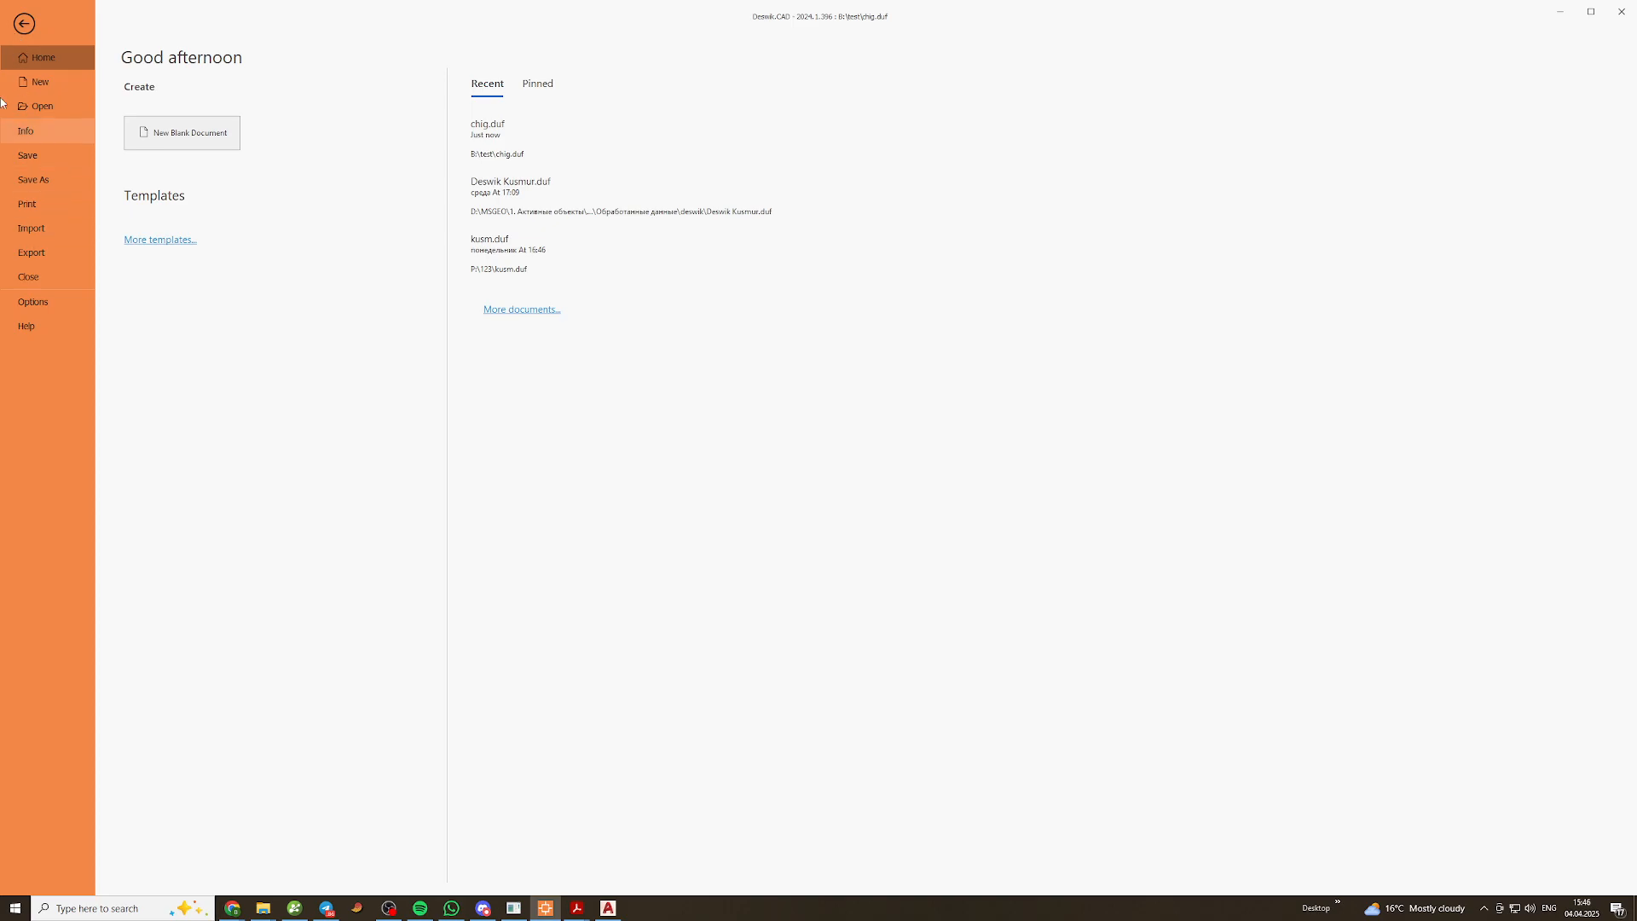
{"action": "left_click", "coordinate": [24, 26]}
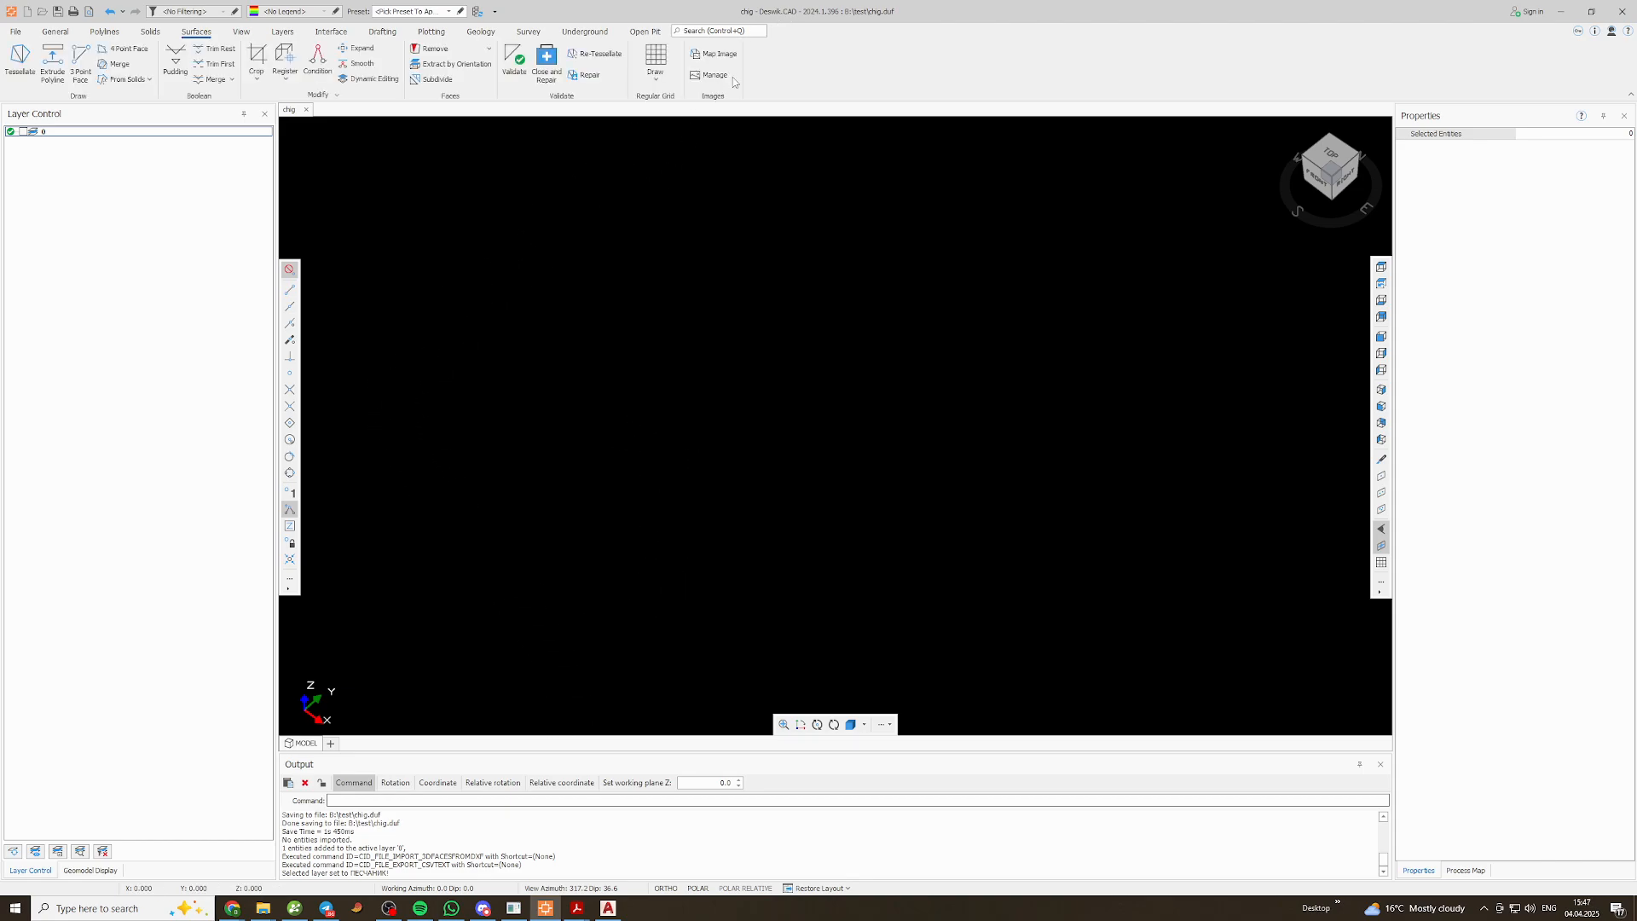
Review the sandstone points in Leapfrog Geo, the mesh in AutoCAD and the test folder's files, and return to Deswik.CAD
{"action": "left_click", "coordinate": [295, 909]}
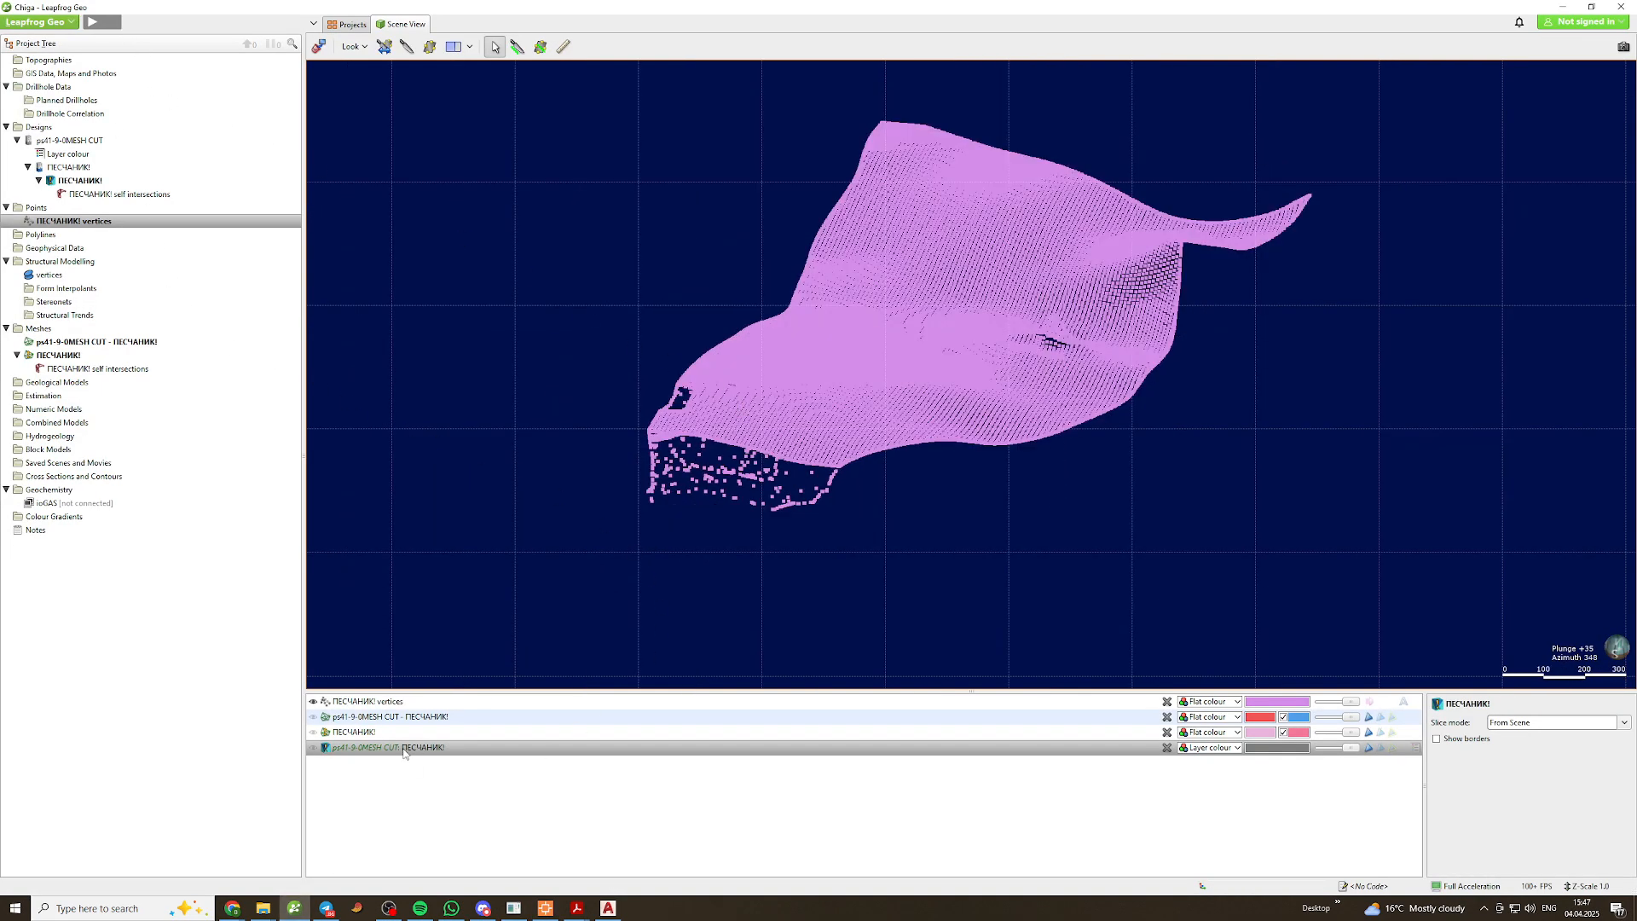
{"action": "left_click", "coordinate": [608, 909]}
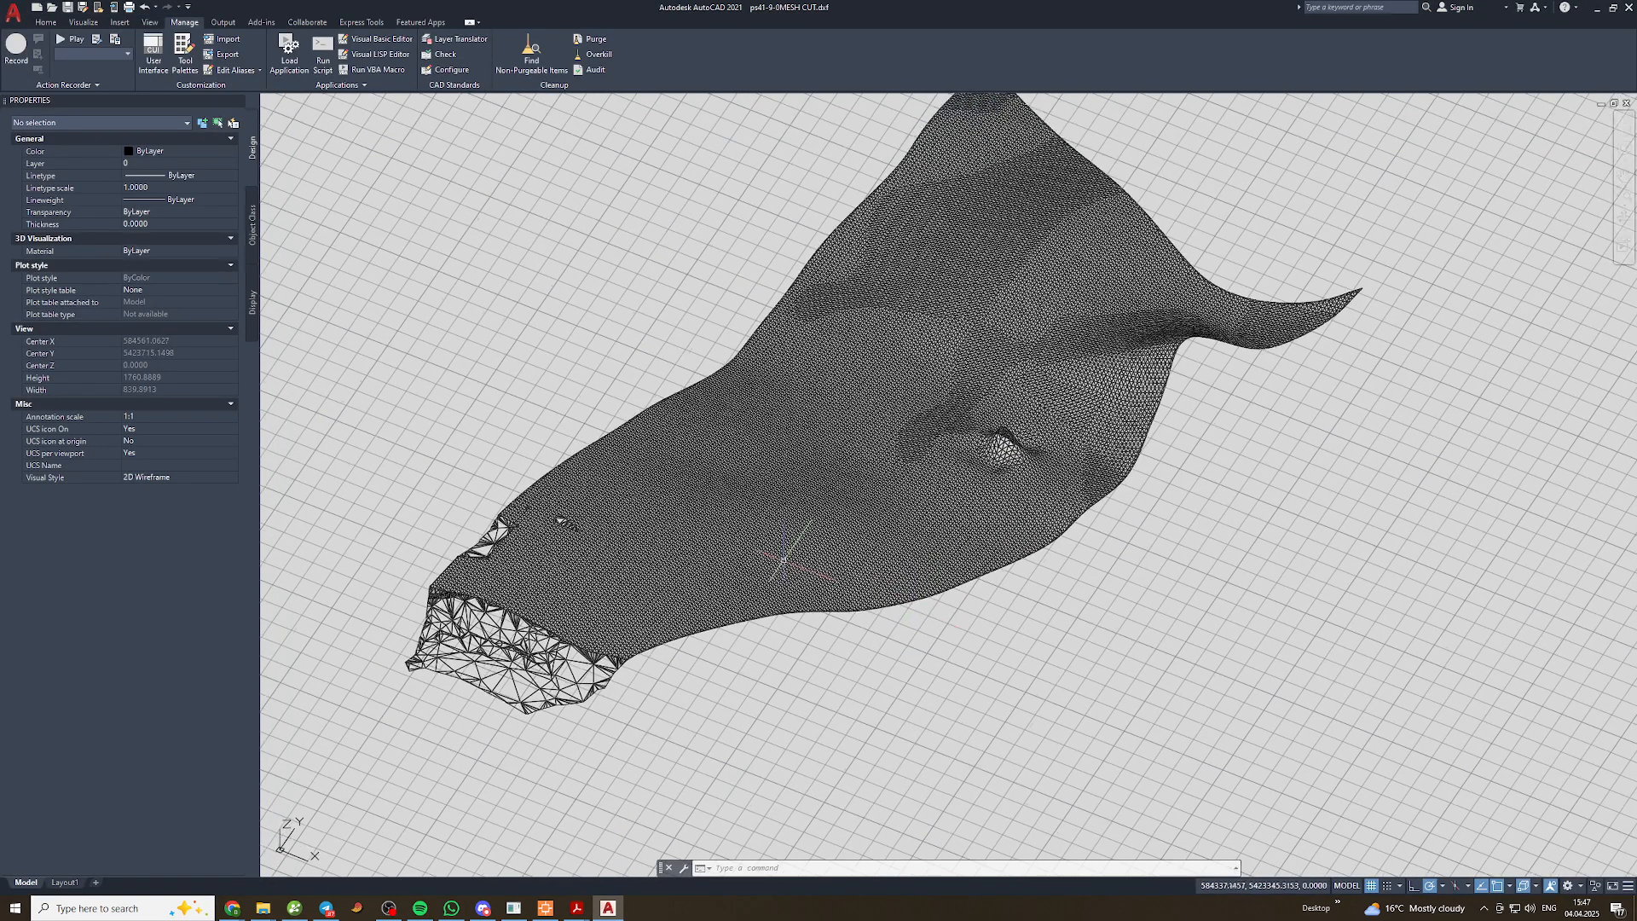
{"action": "key", "text": "alt+Tab"}
{"action": "key", "text": "Tab"}
{"action": "key", "text": "Tab"}
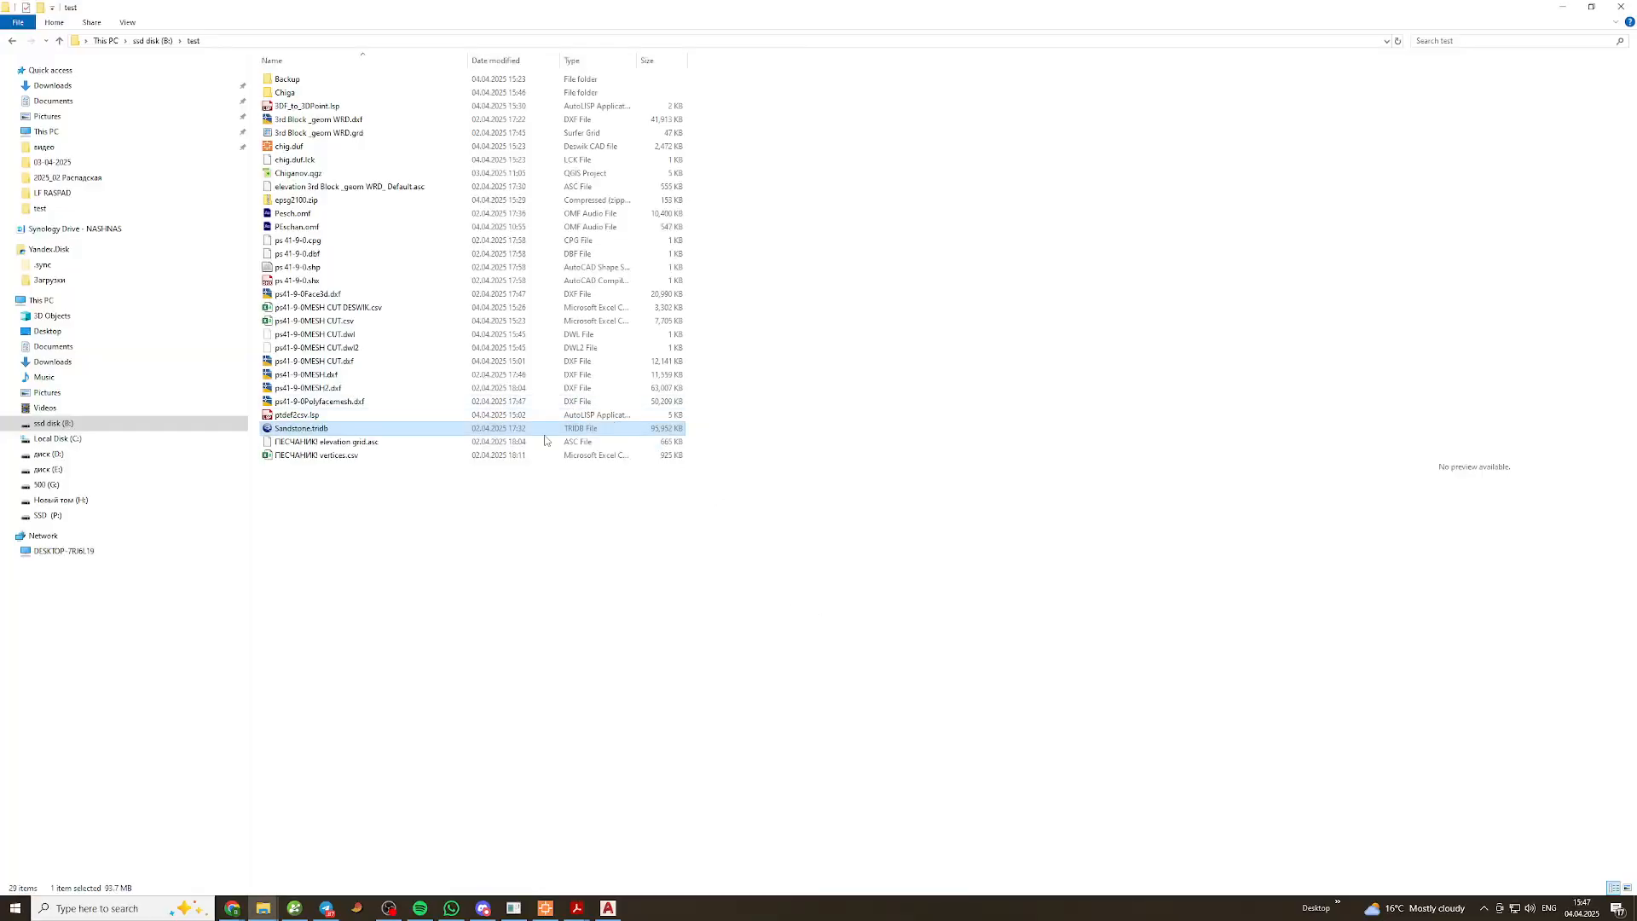
{"action": "key", "text": "alt+Tab"}
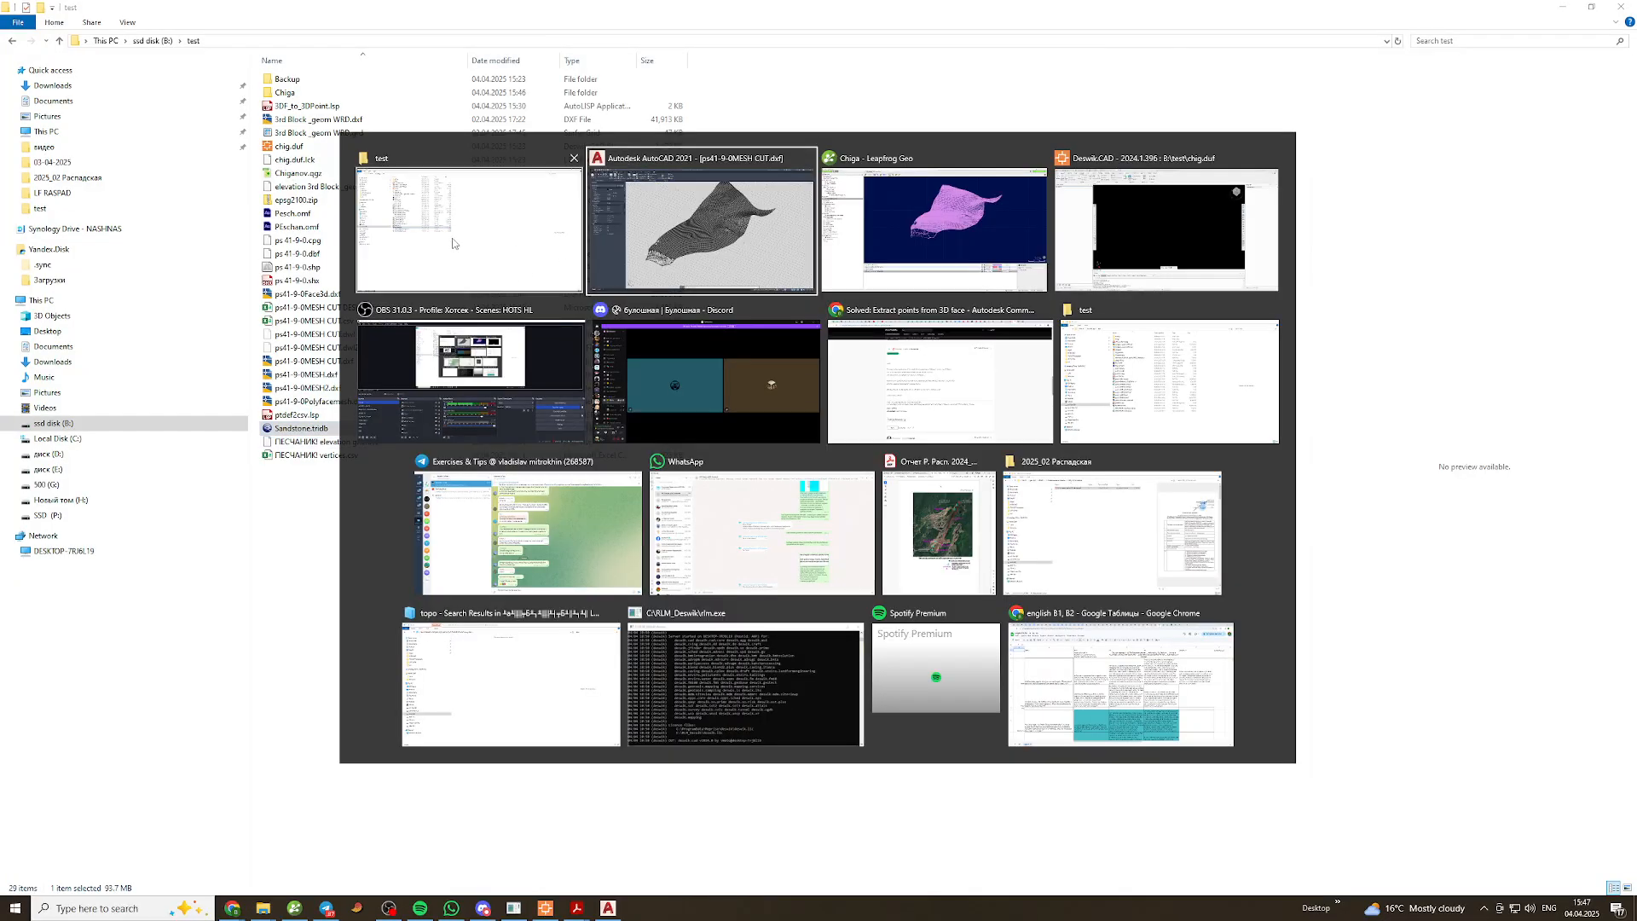
{"action": "left_click", "coordinate": [1129, 223]}
{"action": "key", "text": "alt+Tab"}
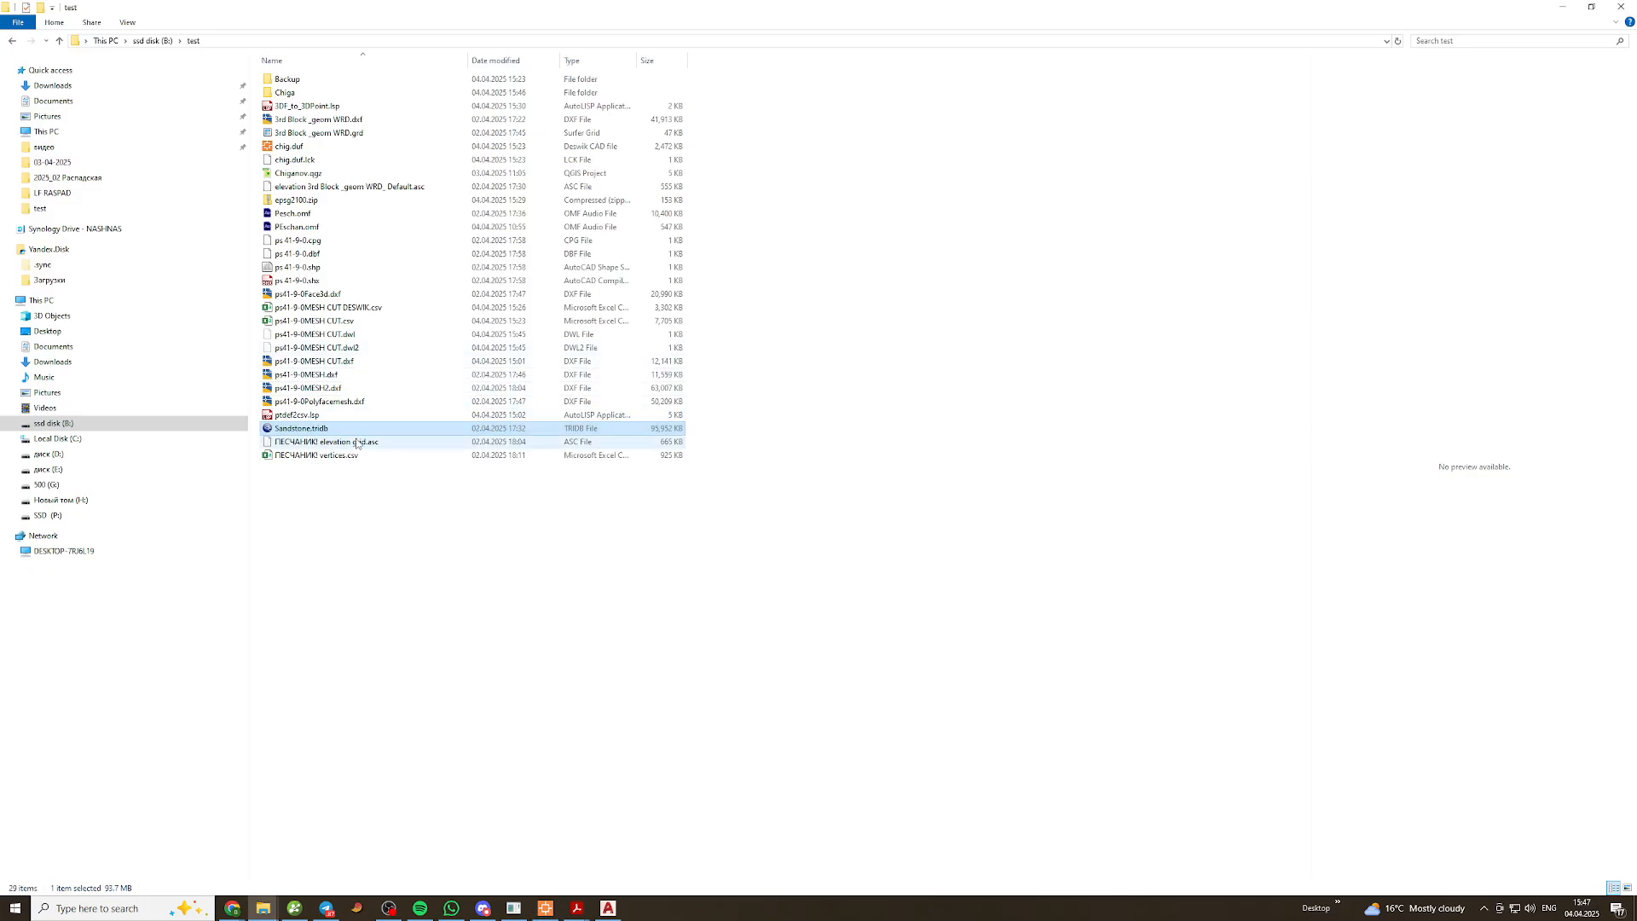
{"action": "key", "text": "alt+Tab"}
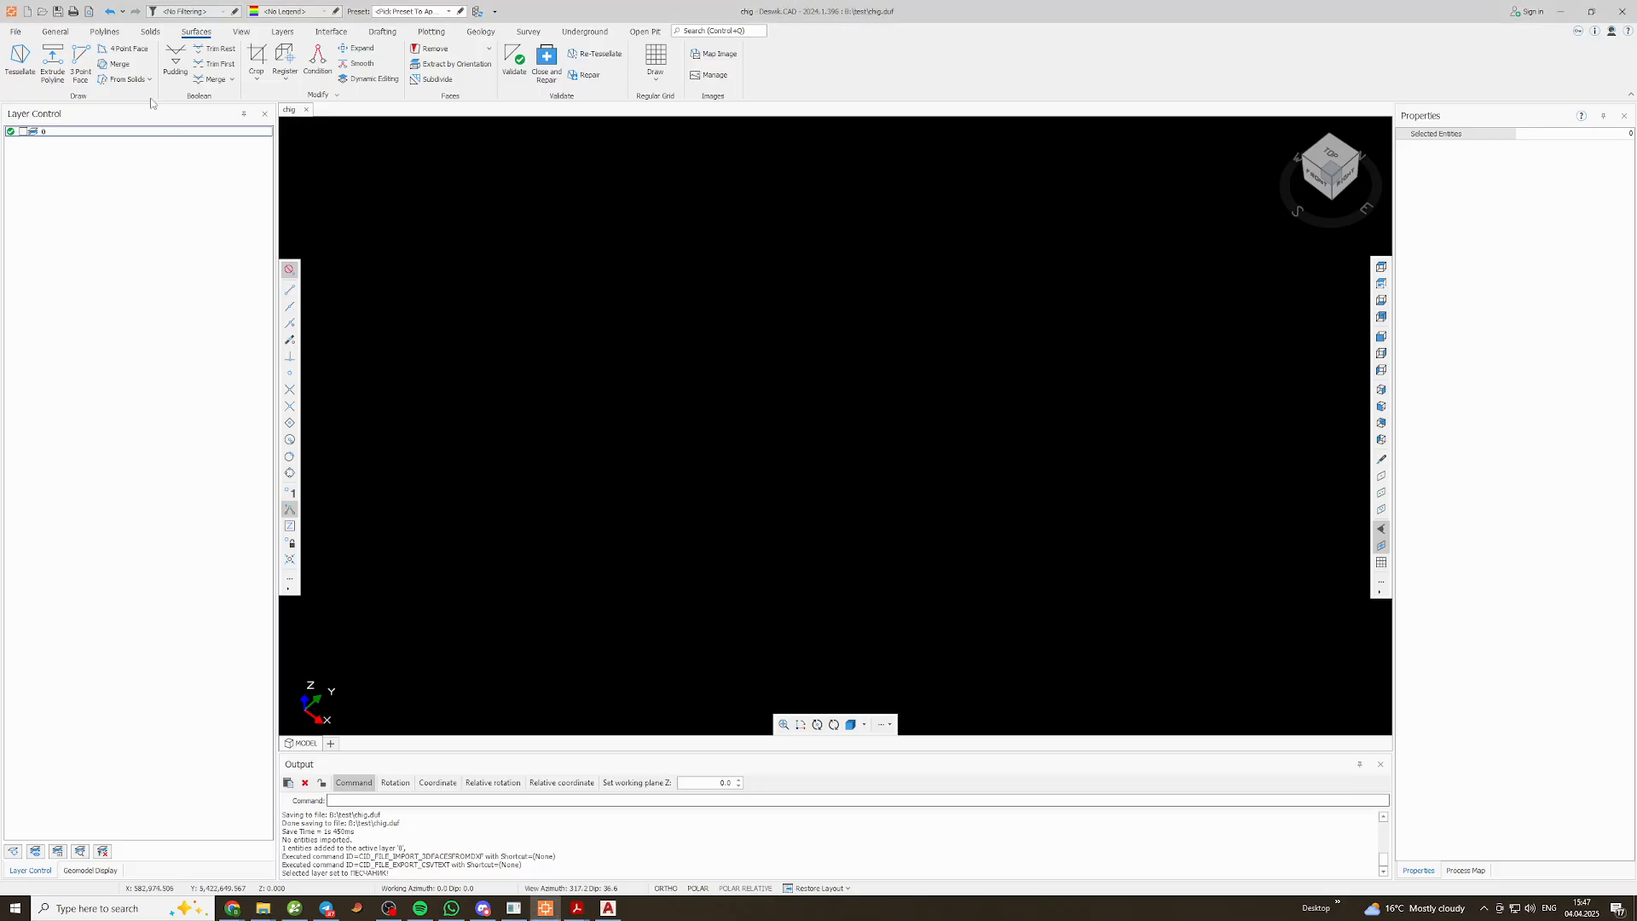
Import the Micromine triangulation file Sandstone.tridb as design data
{"action": "left_click", "coordinate": [15, 32]}
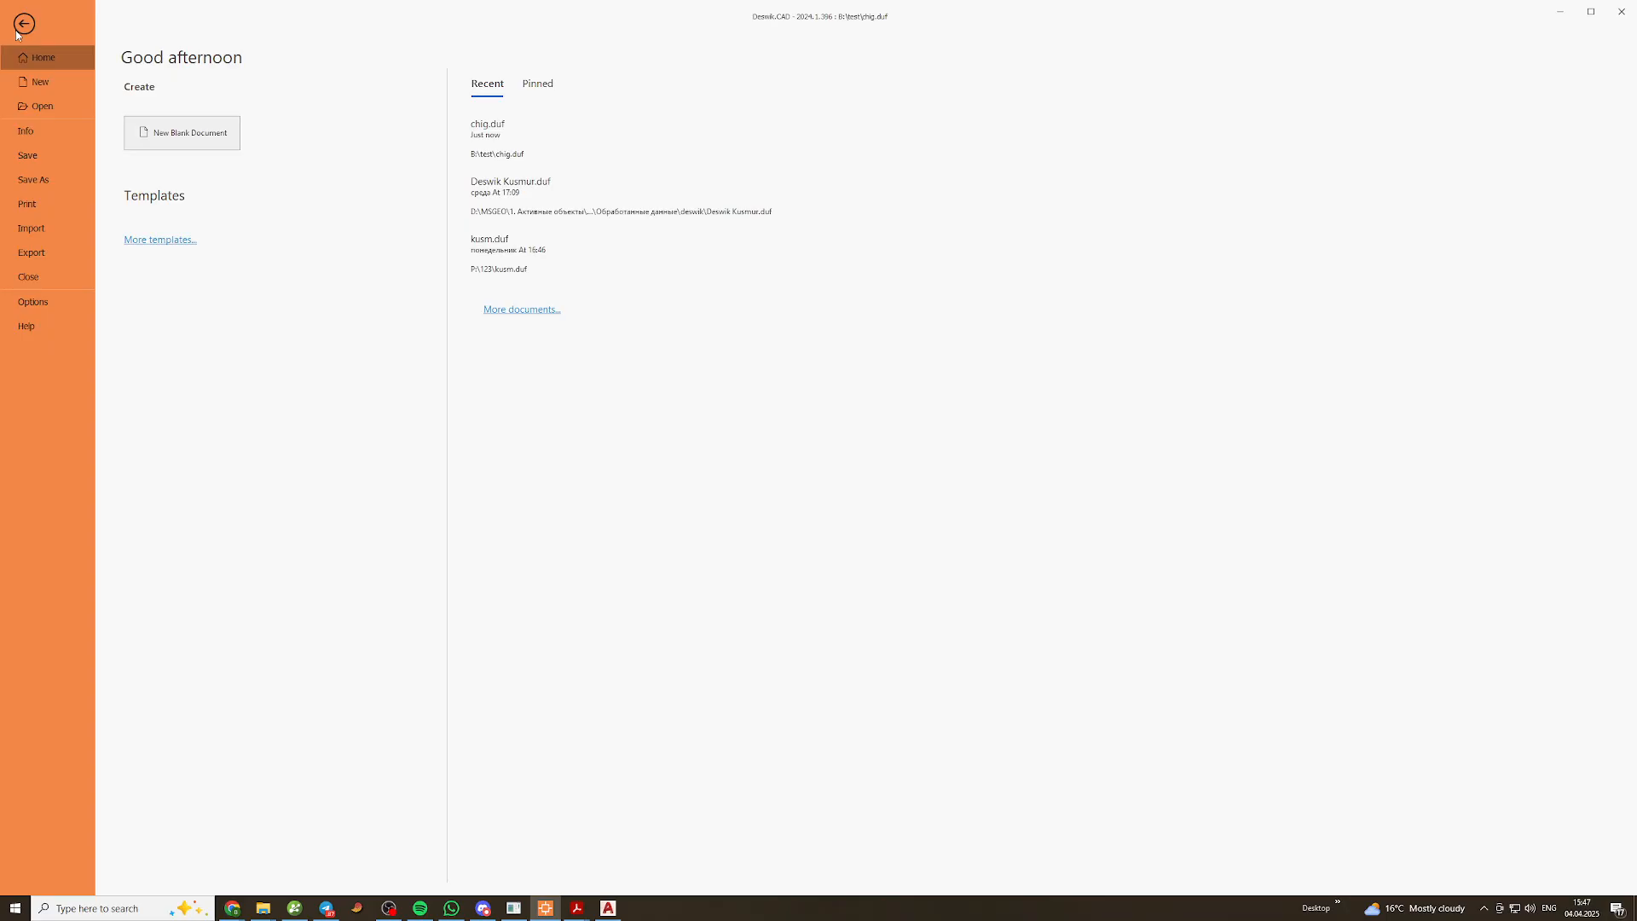
{"action": "left_click", "coordinate": [43, 233]}
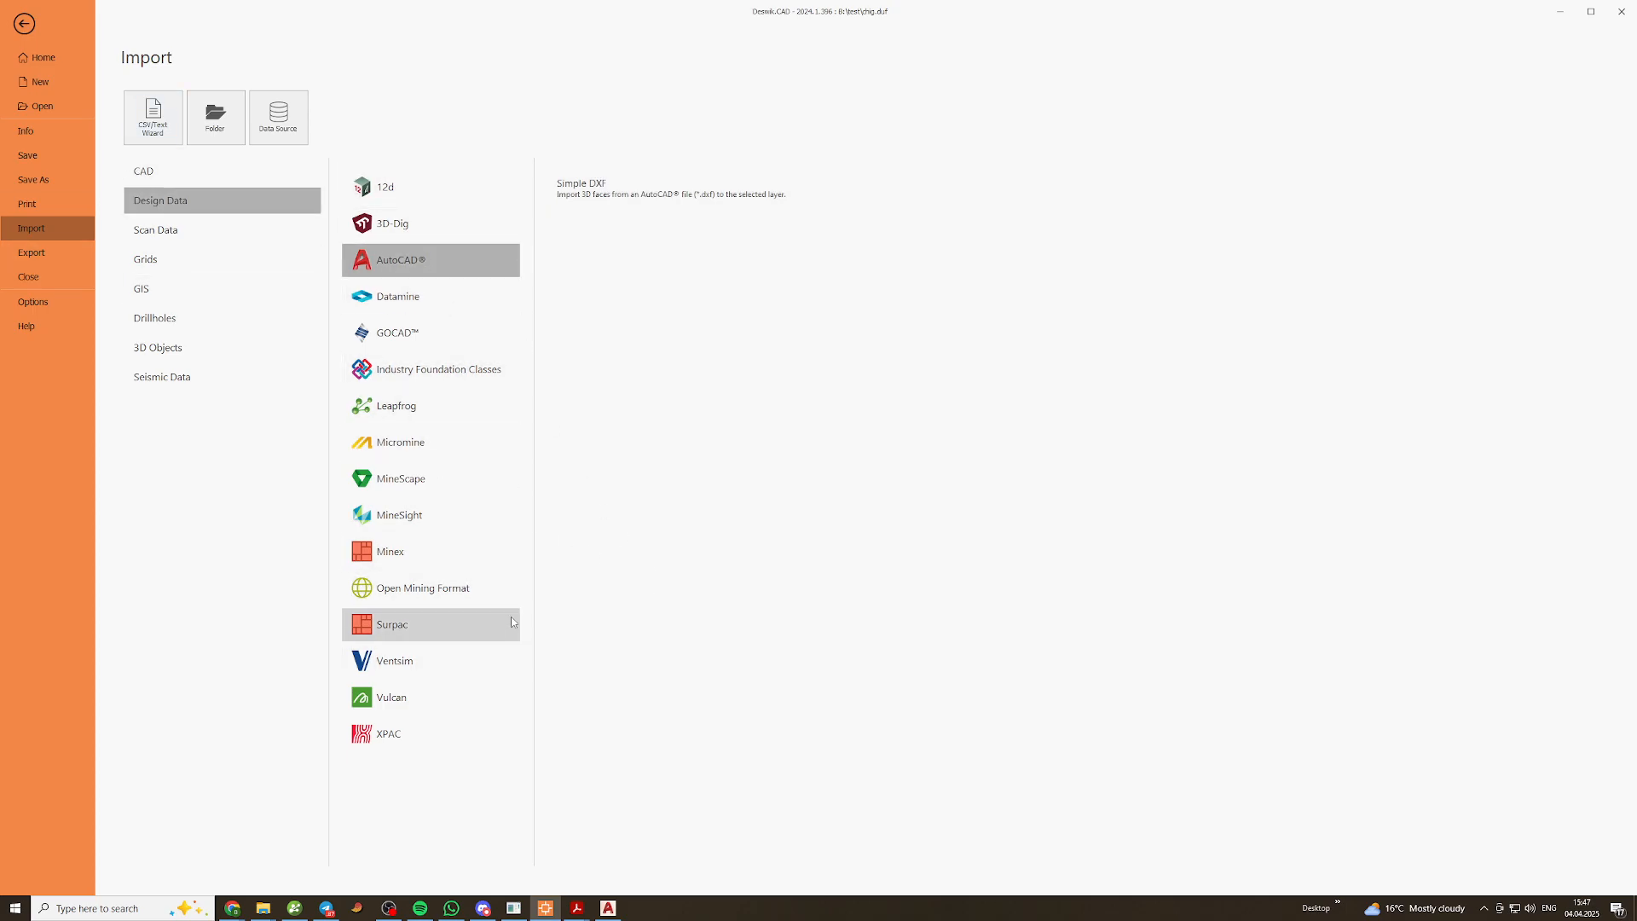
{"action": "left_click", "coordinate": [425, 454]}
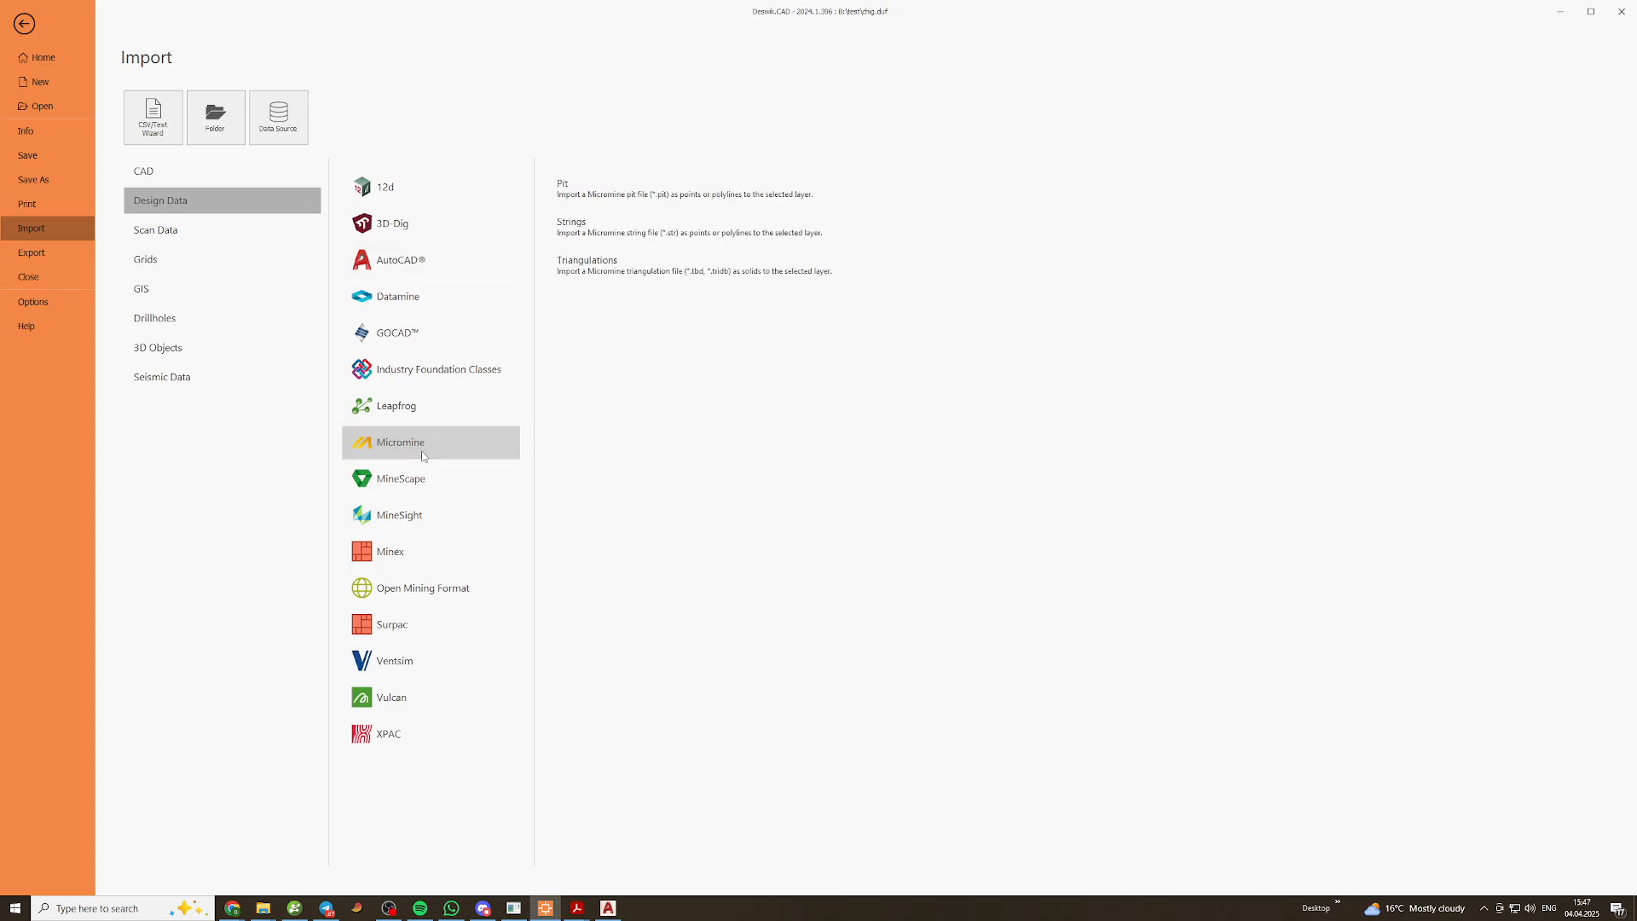
{"action": "left_click", "coordinate": [600, 269]}
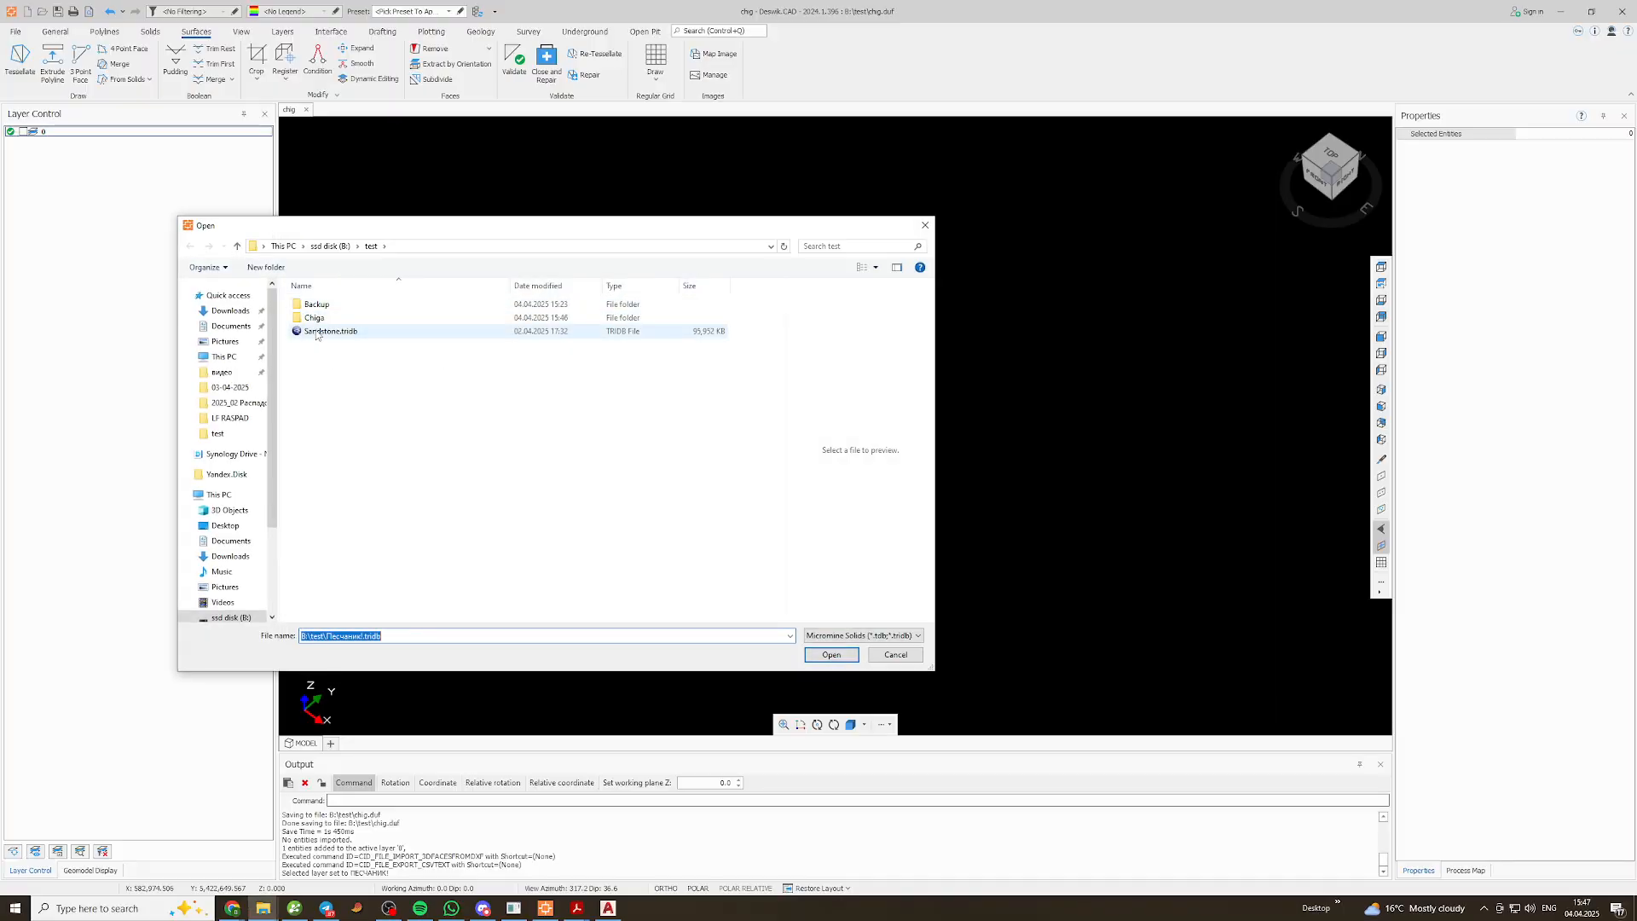
{"action": "left_click", "coordinate": [316, 333]}
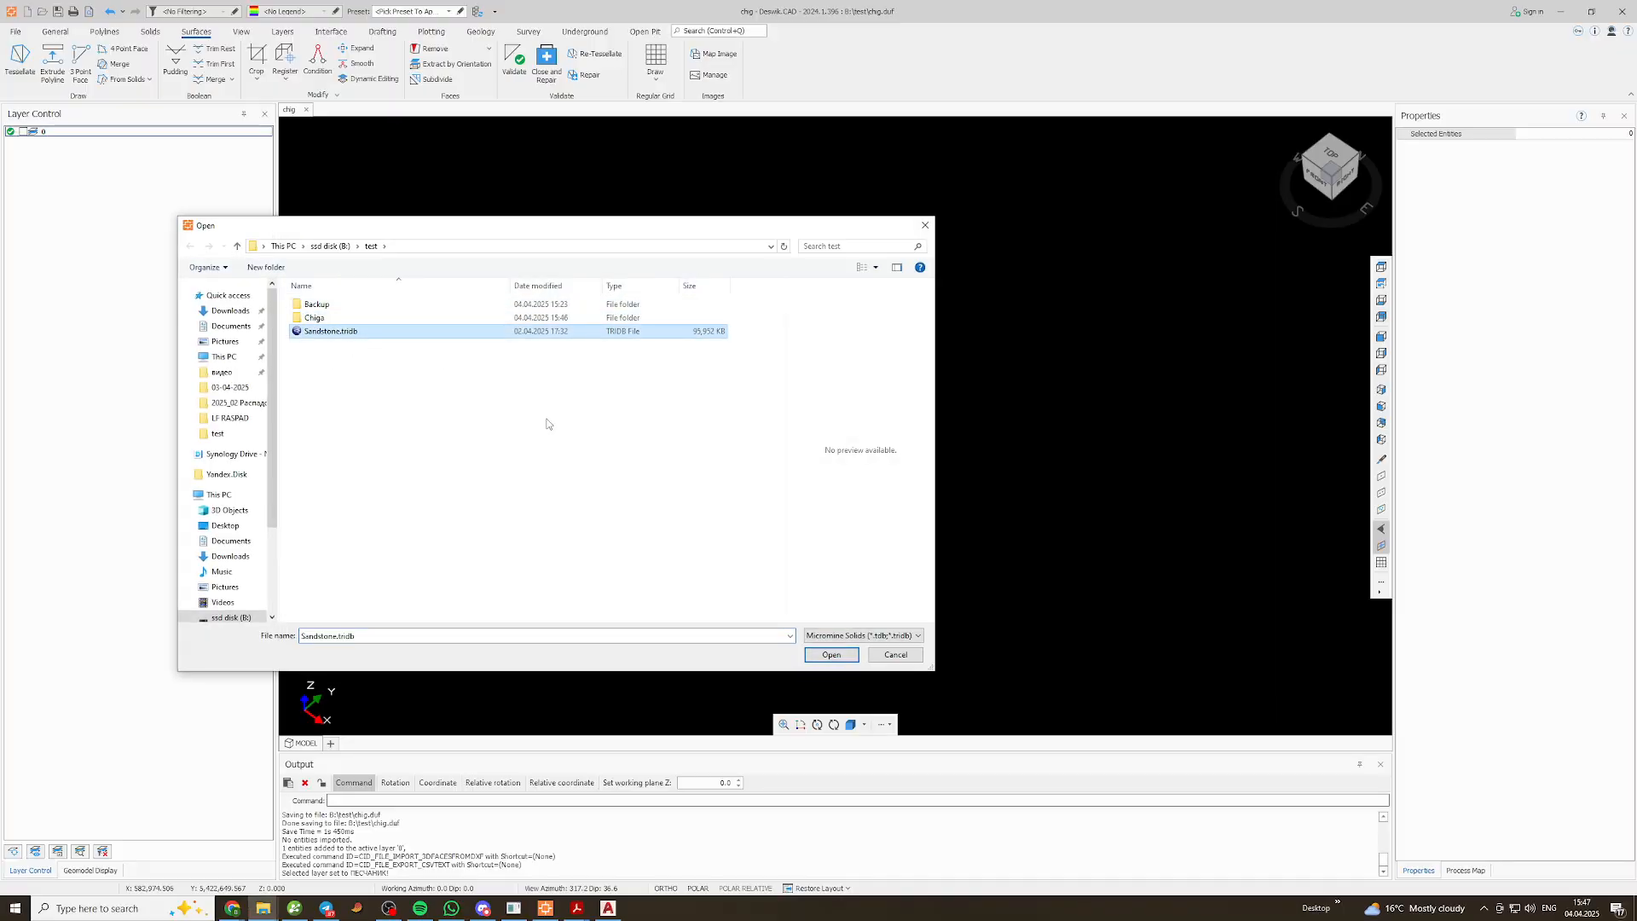
{"action": "left_click", "coordinate": [832, 655]}
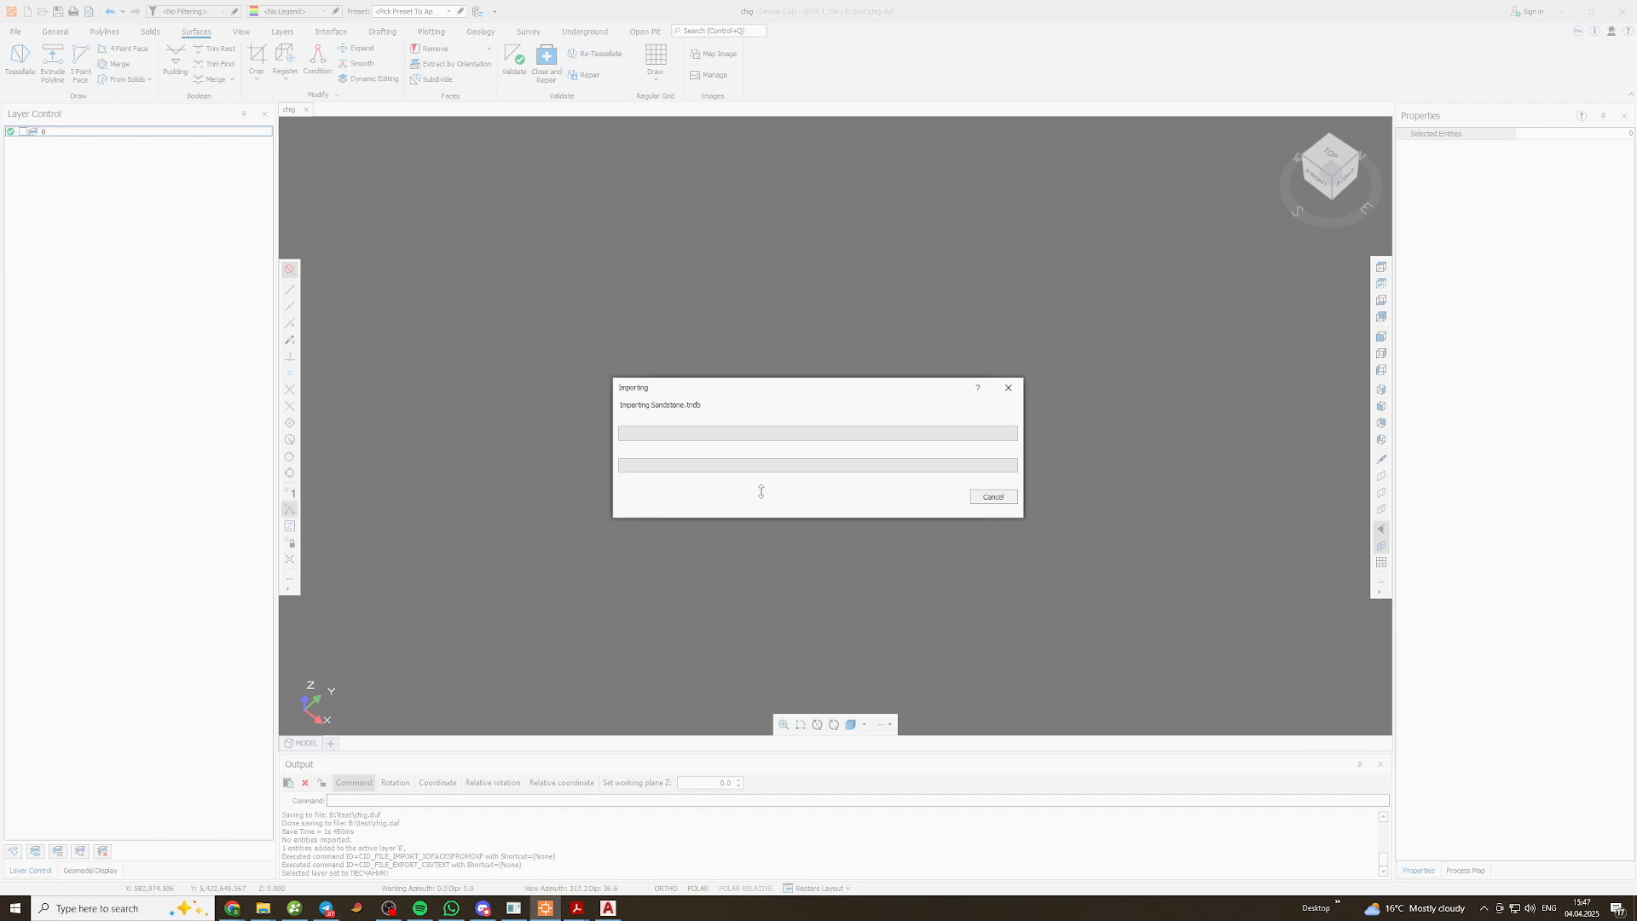
Examine the imported sandstone solids from several angles, checking individual bodies' properties, and finish in a near-top view
{"action": "scroll", "coordinate": [761, 491], "scroll_direction": "up", "scroll_amount": 1}
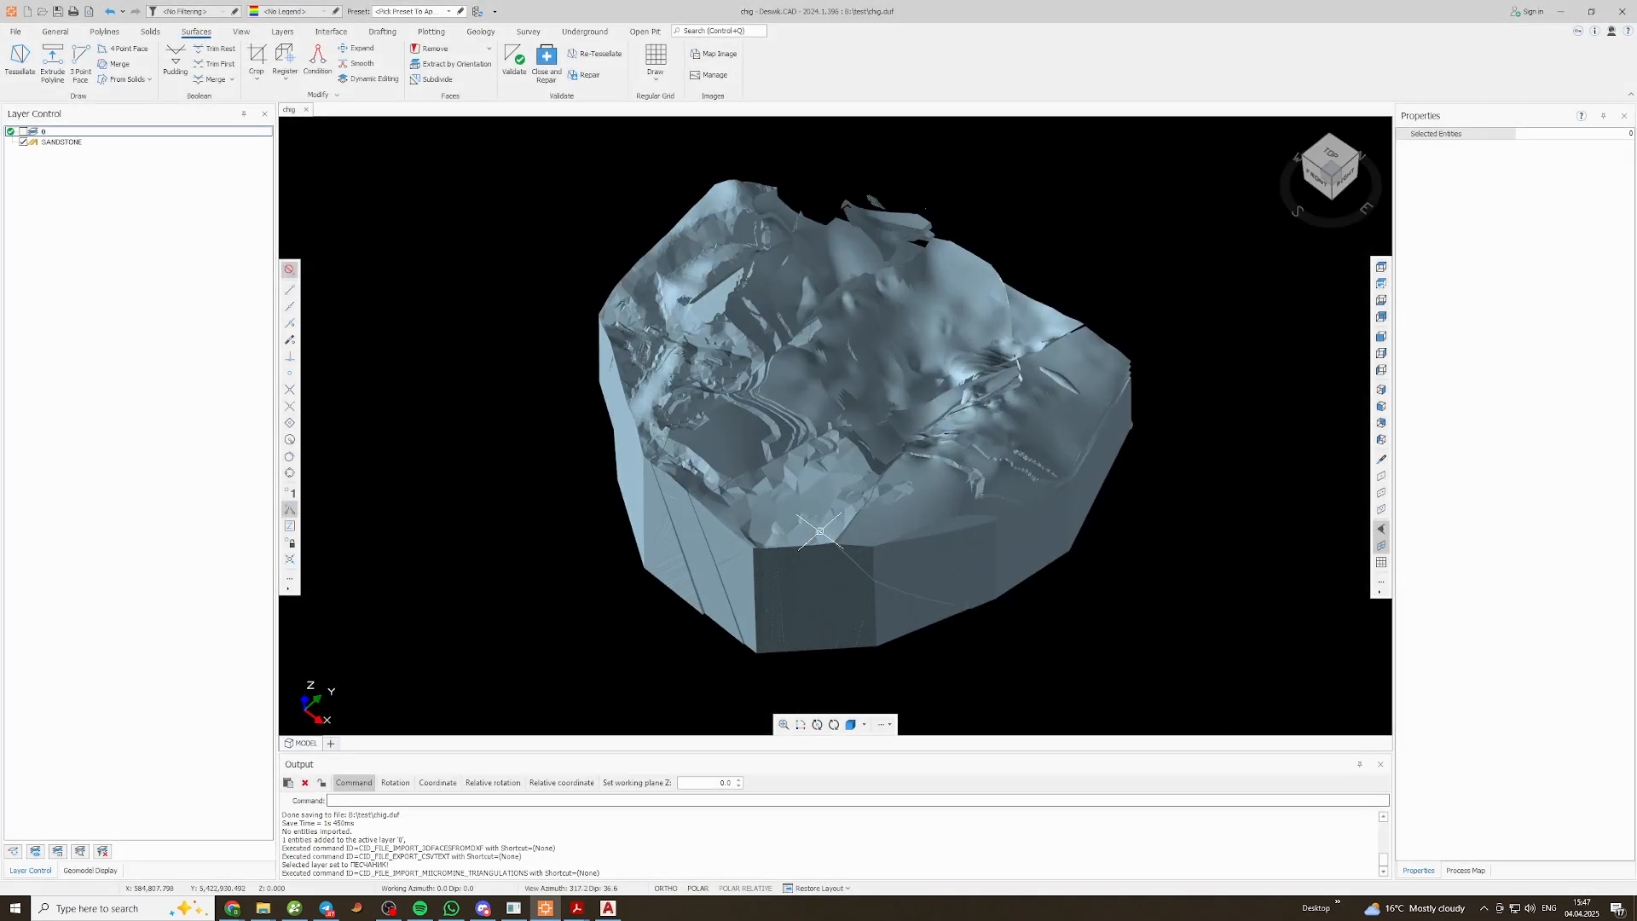
{"action": "scroll", "coordinate": [791, 370], "scroll_direction": "up", "scroll_amount": 2}
{"action": "middle_click_drag", "start_coordinate": [791, 370], "coordinate": [850, 359], "text": "shift"}
{"action": "middle_click_drag", "start_coordinate": [1061, 455], "coordinate": [989, 478]}
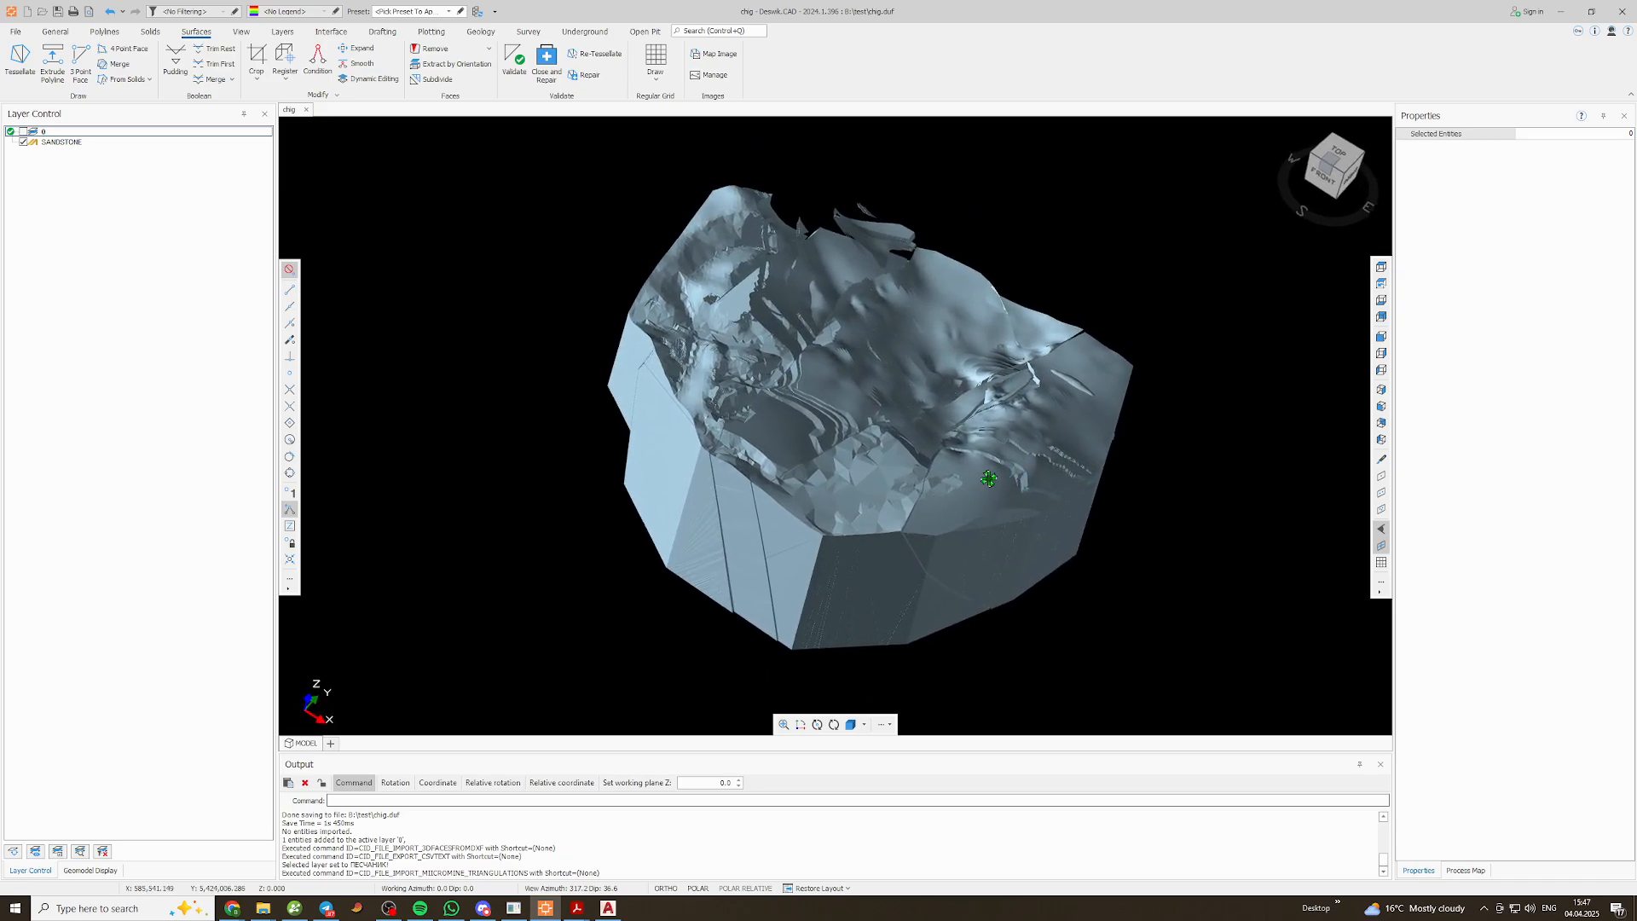
{"action": "left_click", "coordinate": [949, 508]}
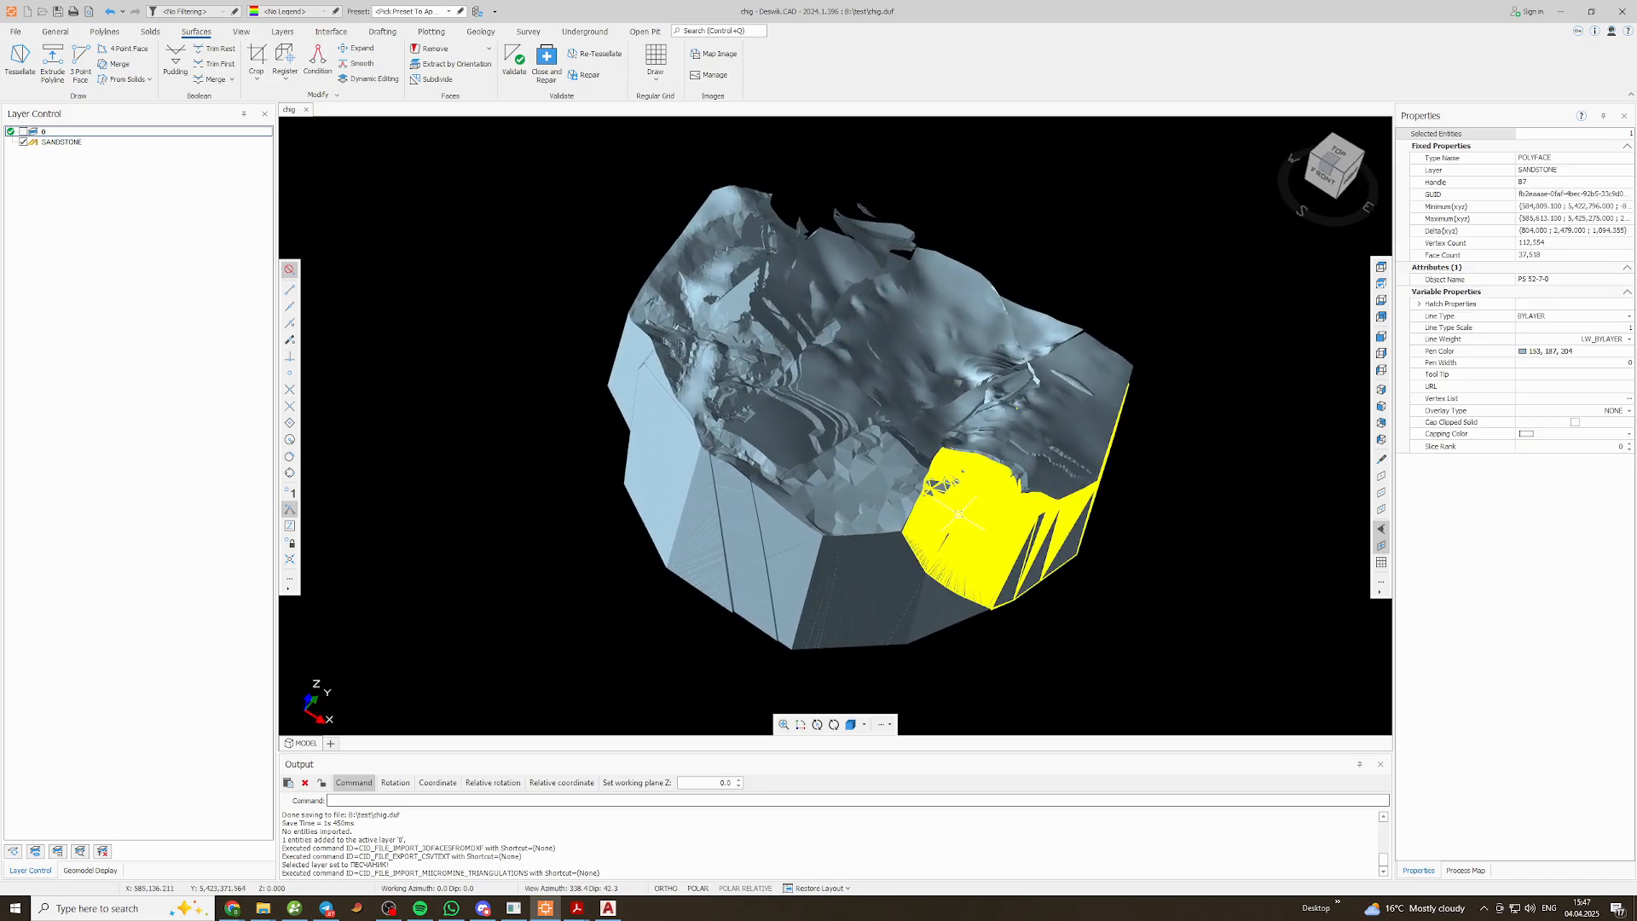
{"action": "left_click", "coordinate": [829, 518]}
{"action": "key", "text": "Escape"}
{"action": "middle_click_drag", "start_coordinate": [985, 378], "coordinate": [707, 509], "text": "shift"}
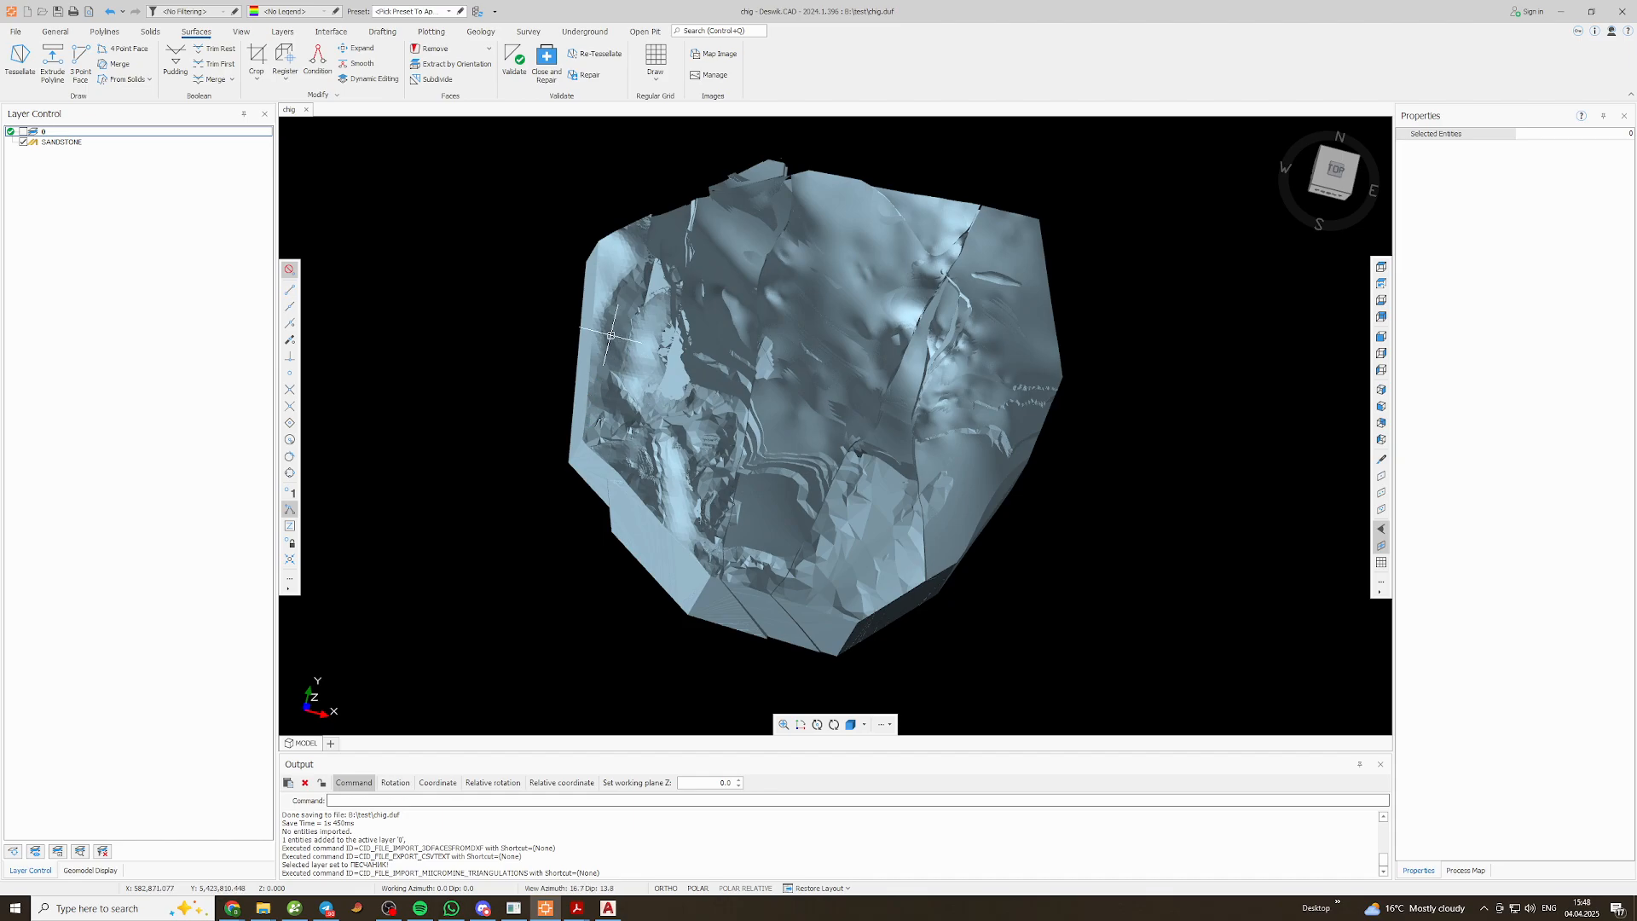
Delete the sandstone bodies along the western side of the model, including the small loose fragments
{"action": "left_click", "coordinate": [602, 323]}
{"action": "key", "text": "Delete"}
{"action": "left_click", "coordinate": [637, 365]}
{"action": "key", "text": "Delete"}
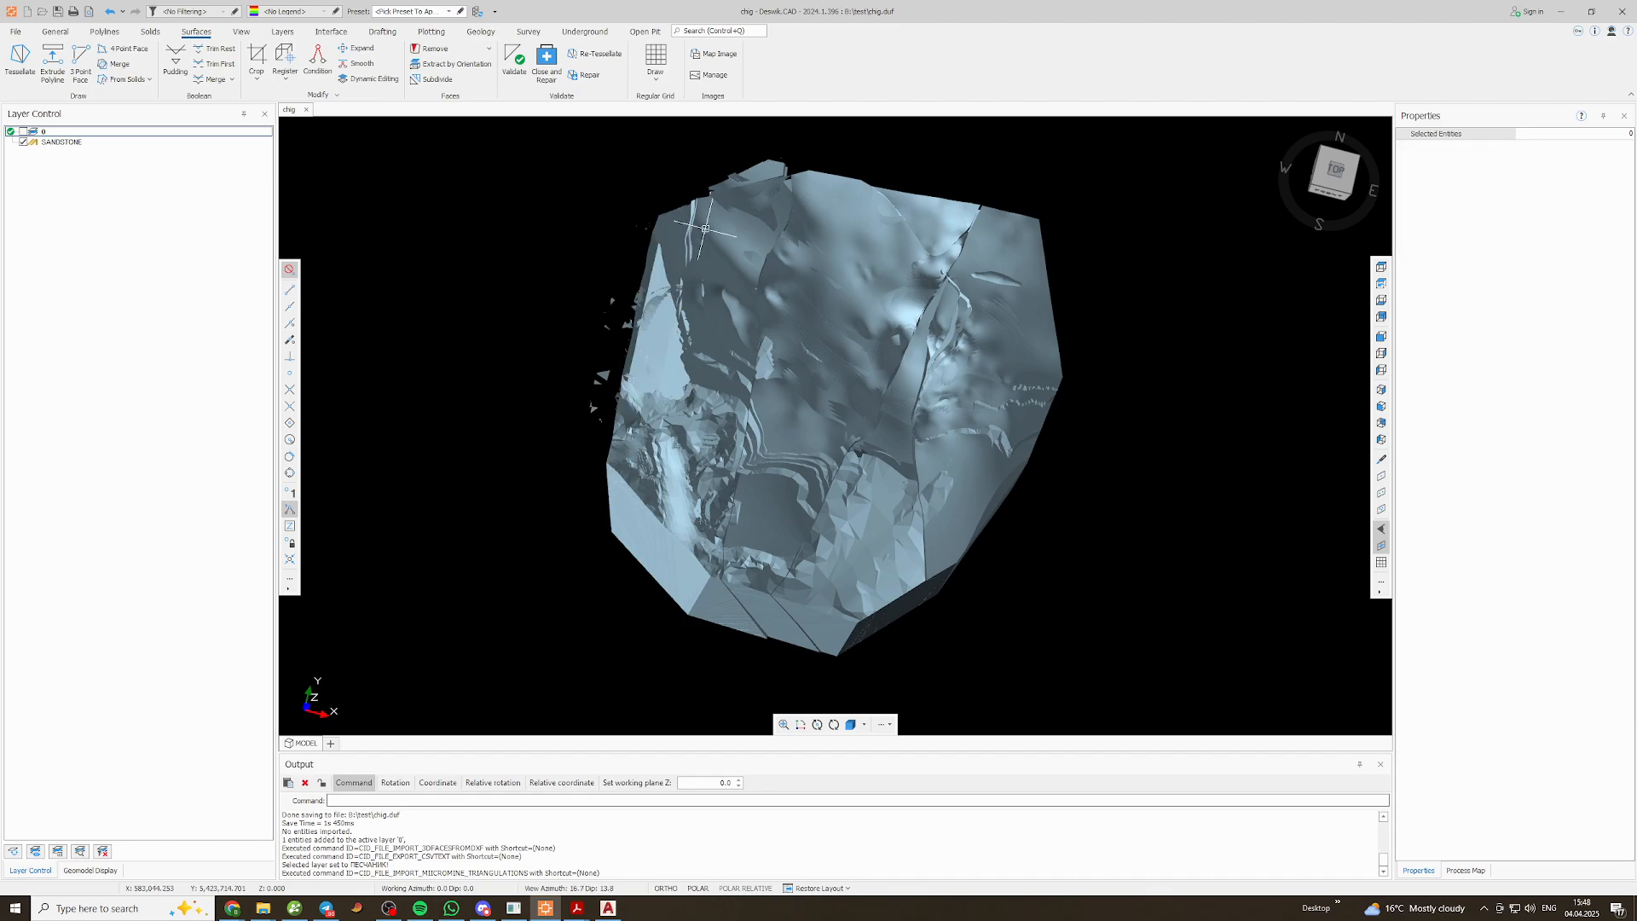
{"action": "left_click_drag", "start_coordinate": [683, 172], "coordinate": [593, 456]}
{"action": "key", "text": "Delete"}
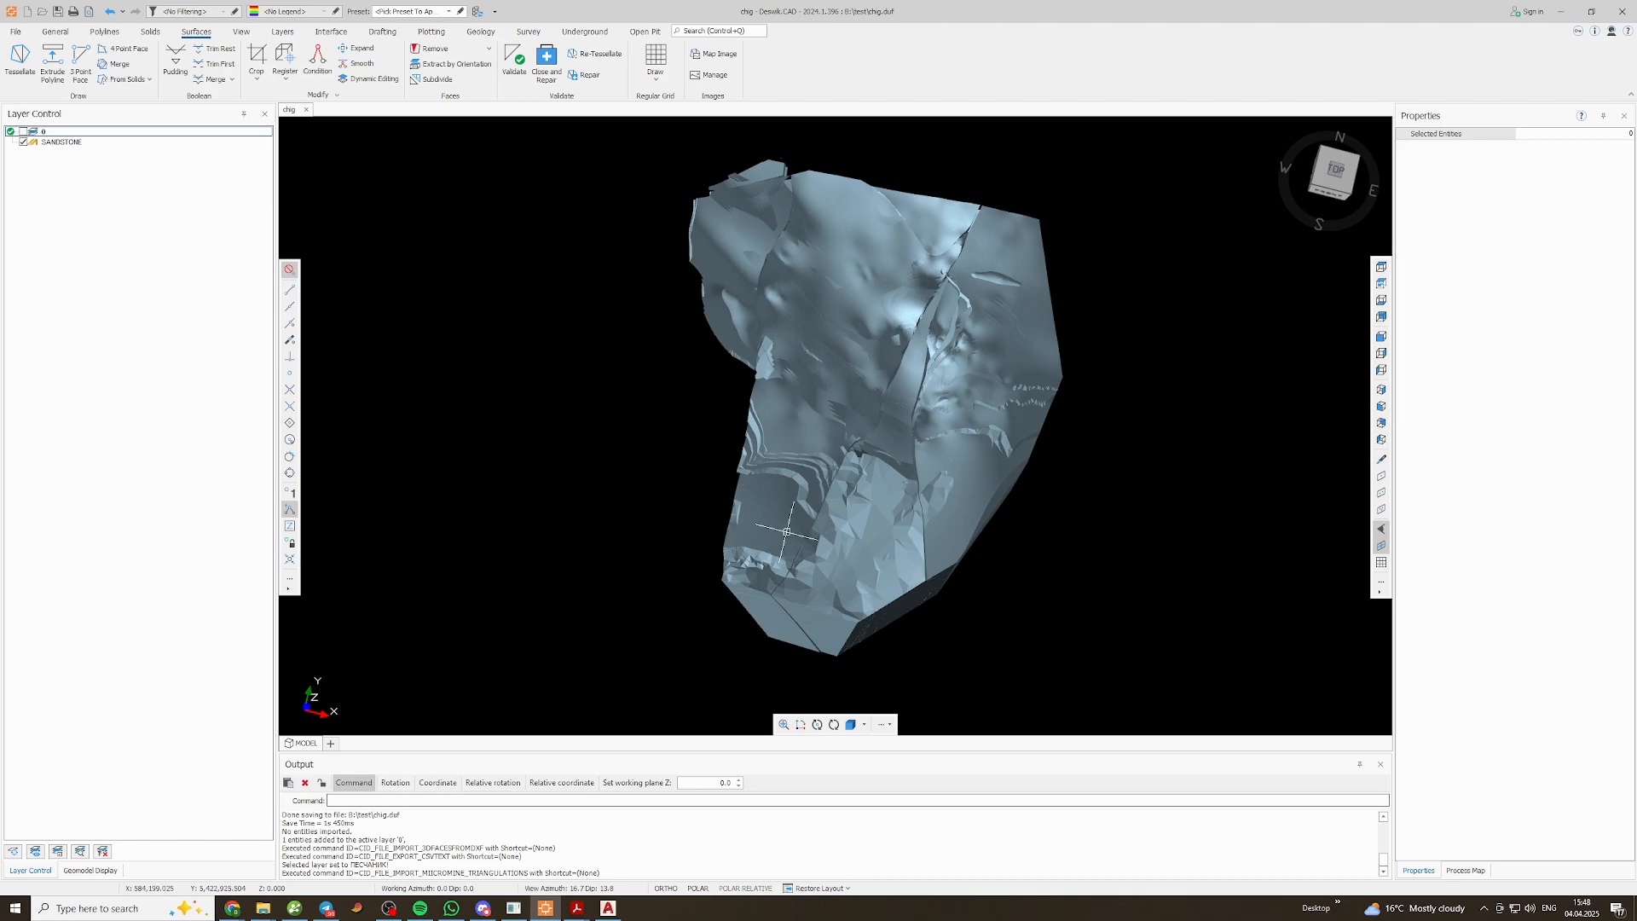
Delete the two overlapping southeastern sandstone bodies and another one further north along the eastern side
{"action": "left_click", "coordinate": [772, 529]}
{"action": "middle_click_drag", "start_coordinate": [827, 508], "coordinate": [851, 398]}
{"action": "key", "text": "Escape"}
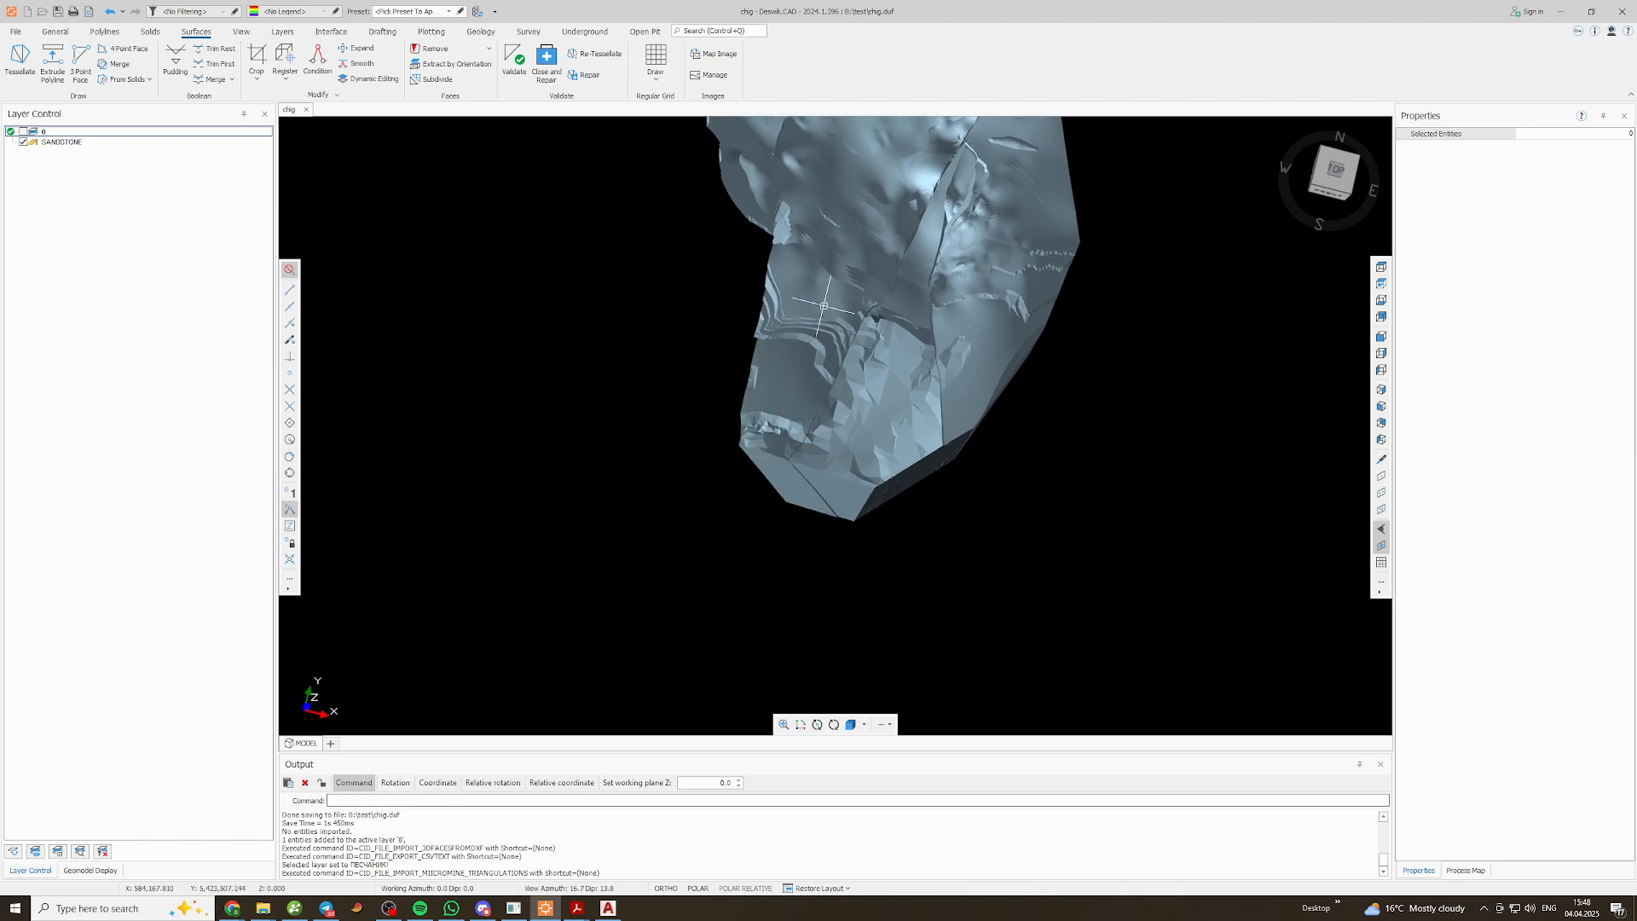
{"action": "left_click", "coordinate": [844, 328]}
{"action": "key", "text": "Escape"}
{"action": "left_click_drag", "start_coordinate": [1150, 405], "coordinate": [1023, 289]}
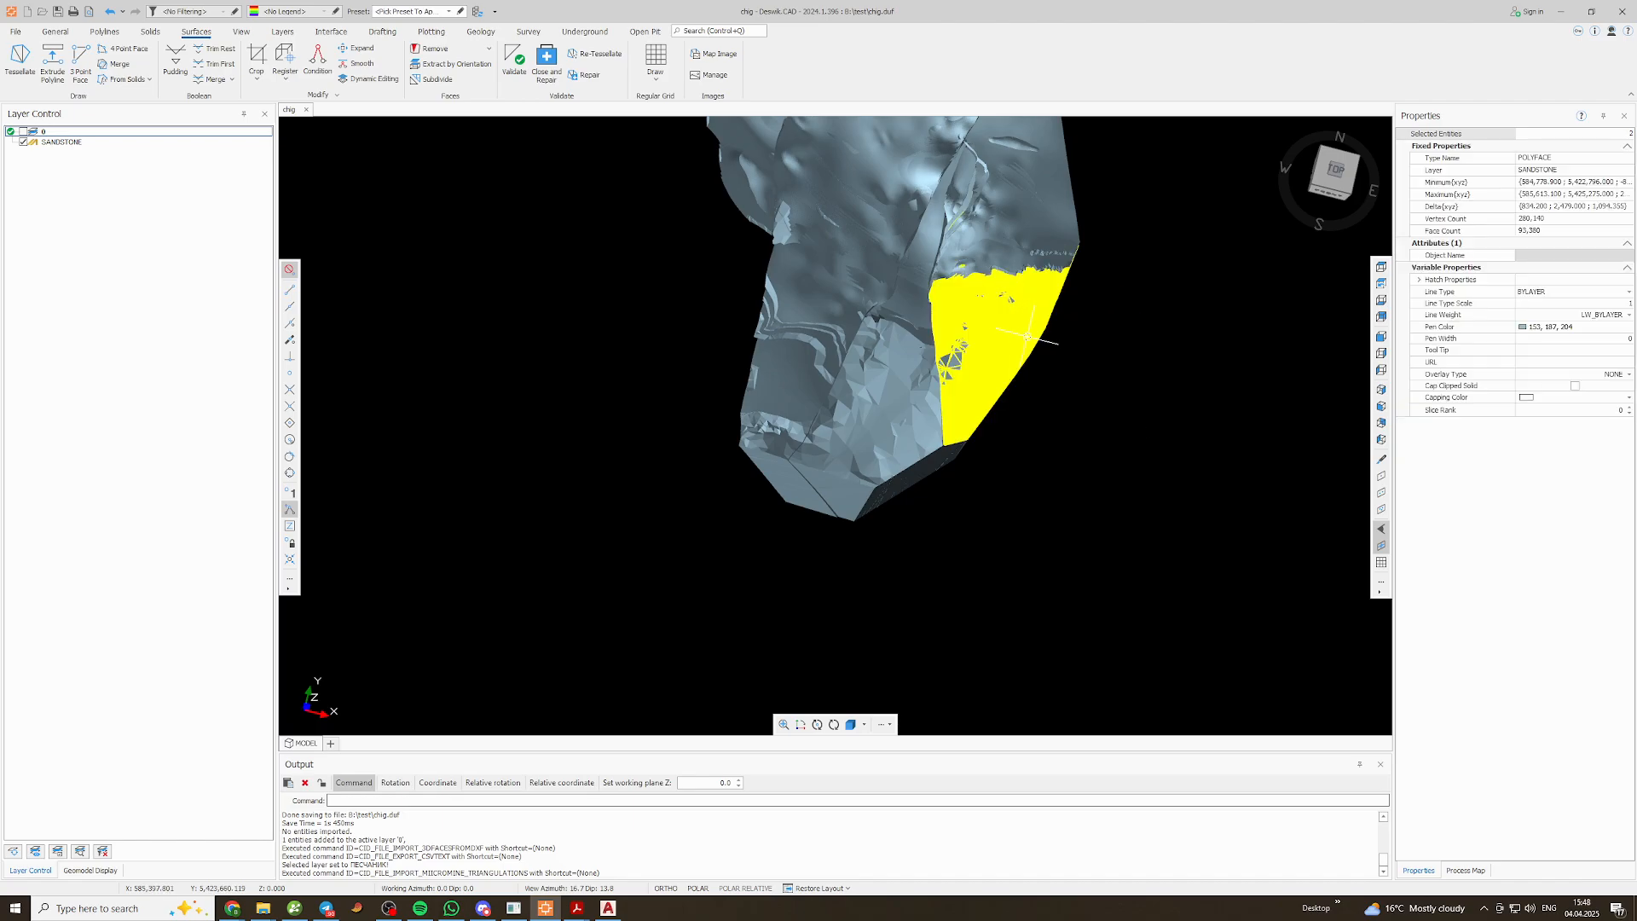
{"action": "key", "text": "Delete"}
{"action": "middle_click_drag", "start_coordinate": [1035, 282], "coordinate": [972, 388]}
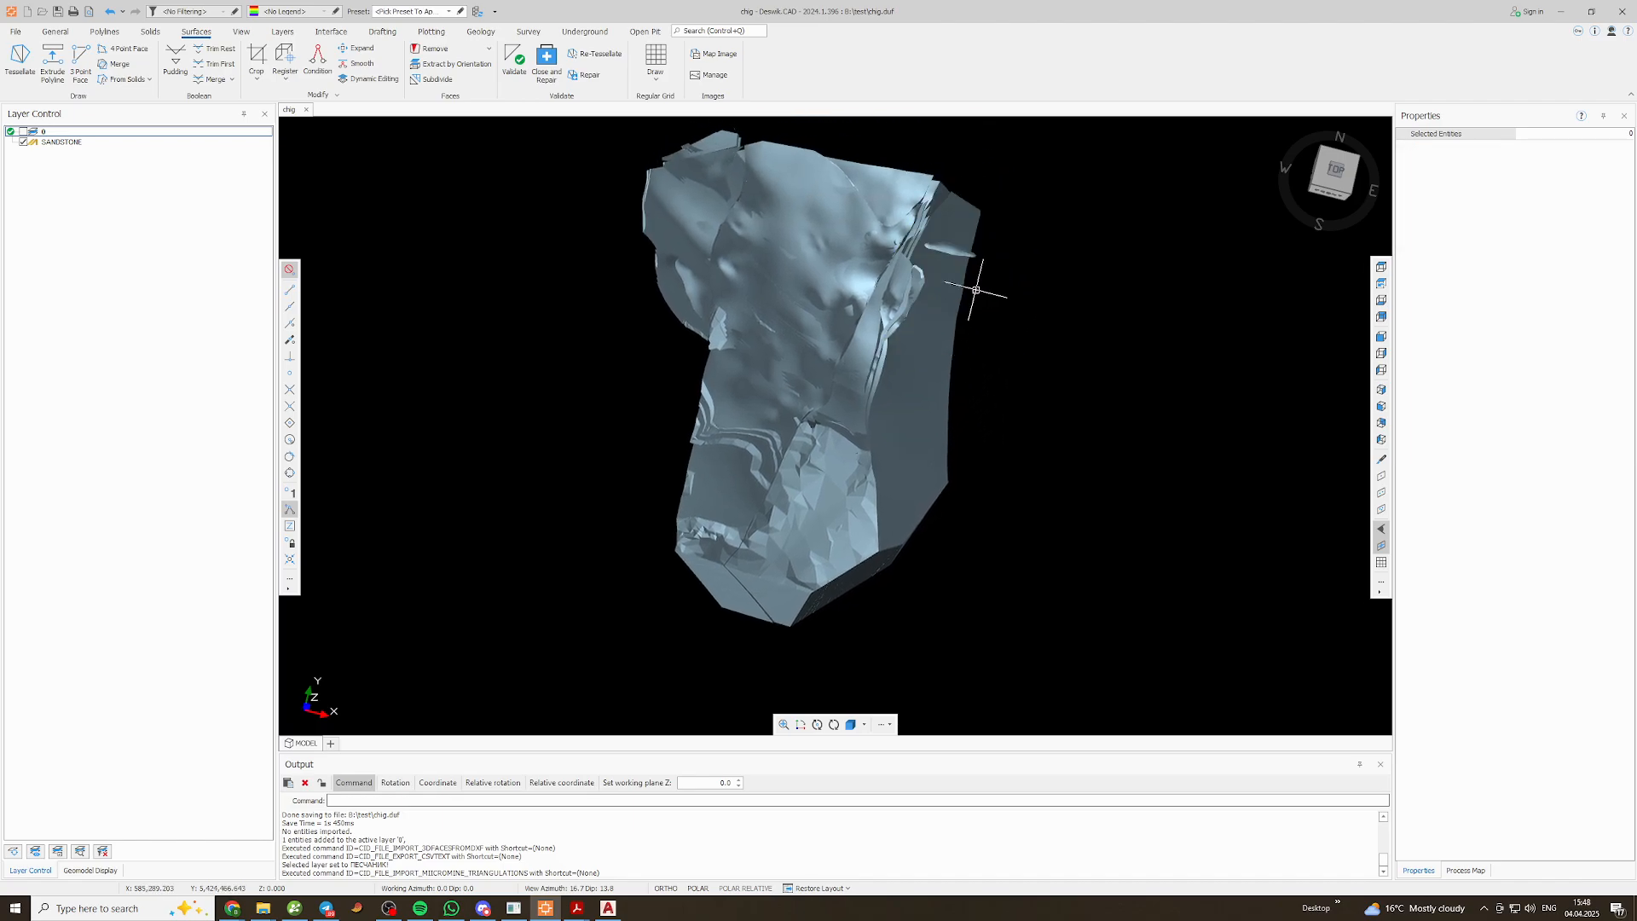
{"action": "left_click", "coordinate": [942, 271]}
{"action": "key", "text": "Delete"}
Delete the patchy PS 41-2-0 body and two more upper bodies from the central sandstone stack
{"action": "left_click", "coordinate": [870, 241]}
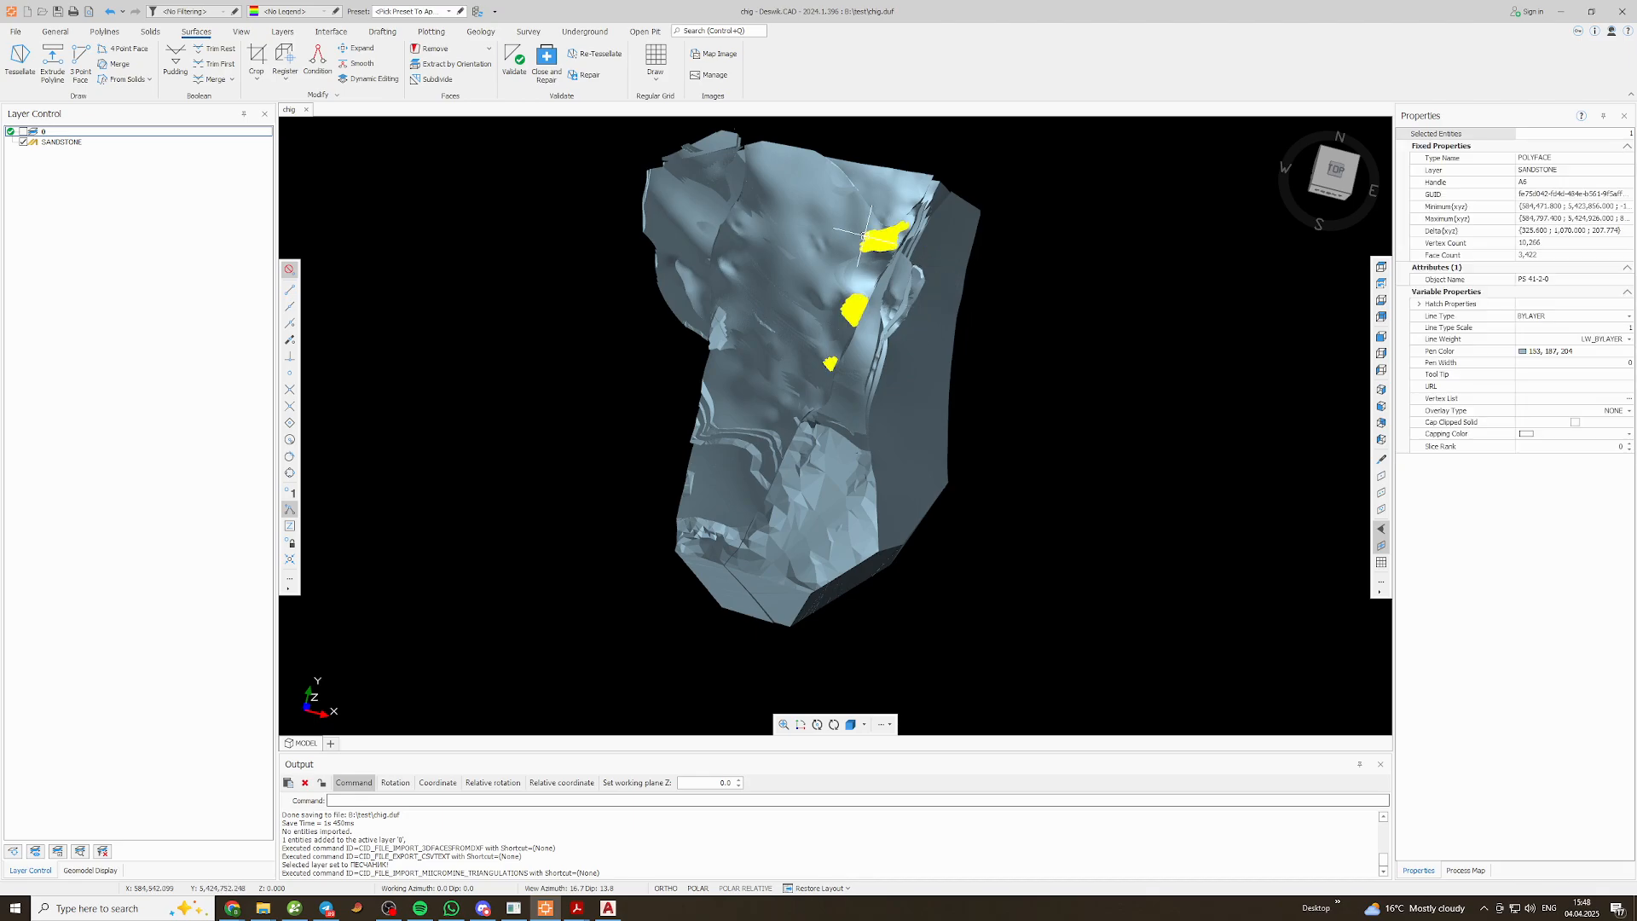
{"action": "key", "text": "Delete"}
{"action": "left_click", "coordinate": [813, 231]}
{"action": "key", "text": "Delete"}
{"action": "left_click", "coordinate": [806, 273]}
{"action": "key", "text": "Delete"}
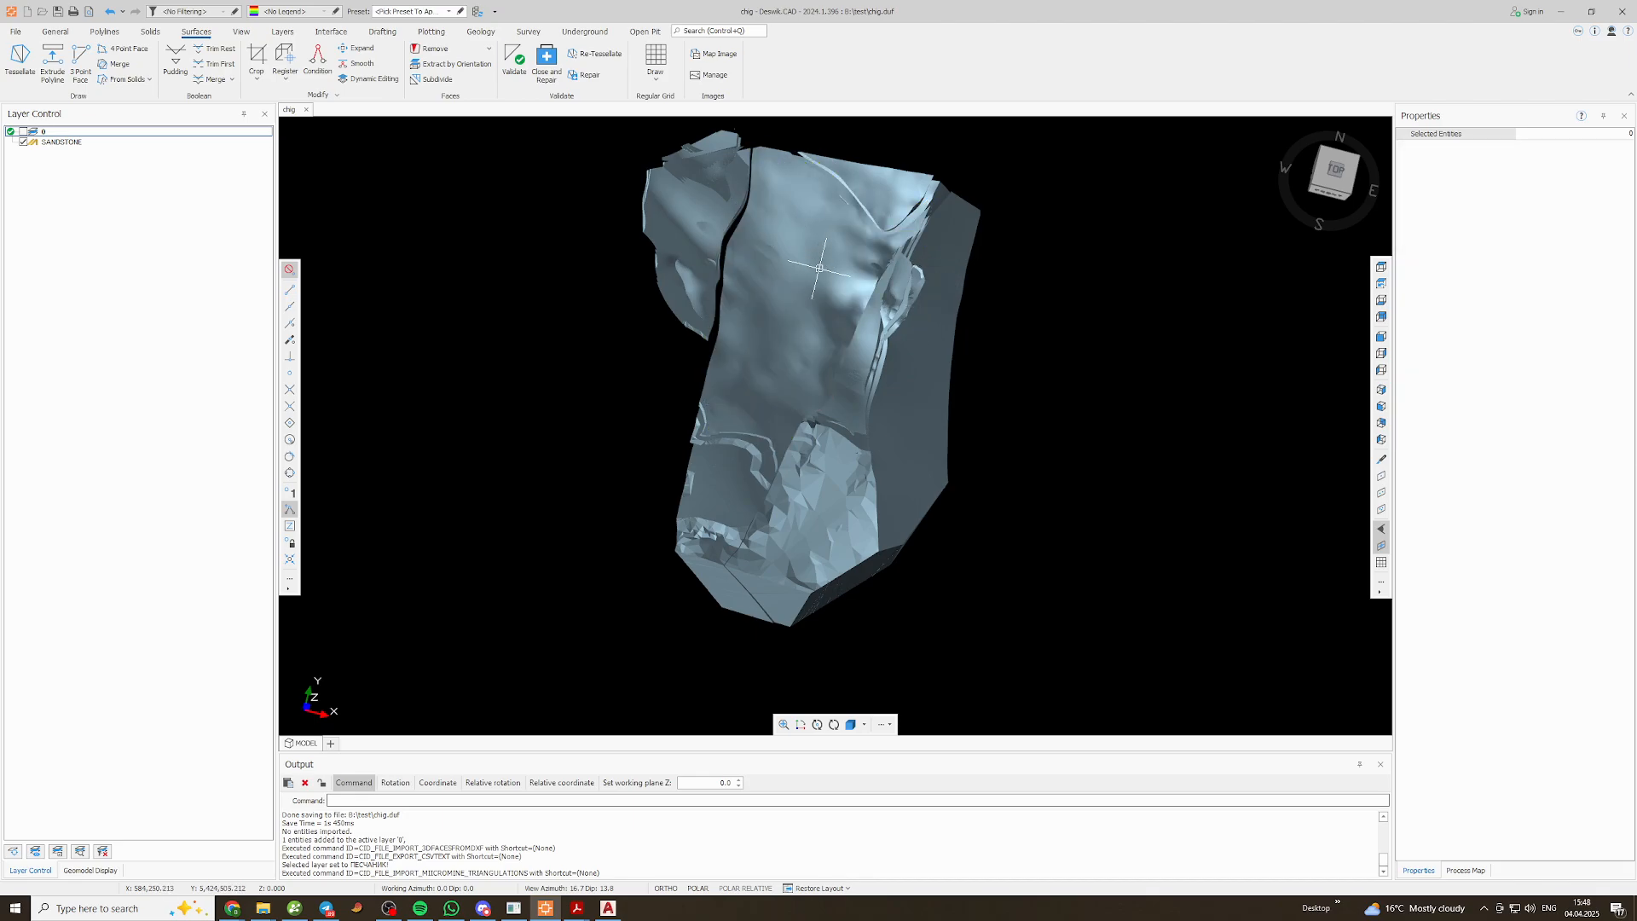
Delete further upper layers of the central stack, undoing the last deletion to keep the lowest central body
{"action": "left_click", "coordinate": [811, 274]}
{"action": "key", "text": "Delete"}
{"action": "left_click", "coordinate": [815, 275]}
{"action": "key", "text": "Delete"}
{"action": "left_click", "coordinate": [817, 275]}
{"action": "key", "text": "Delete"}
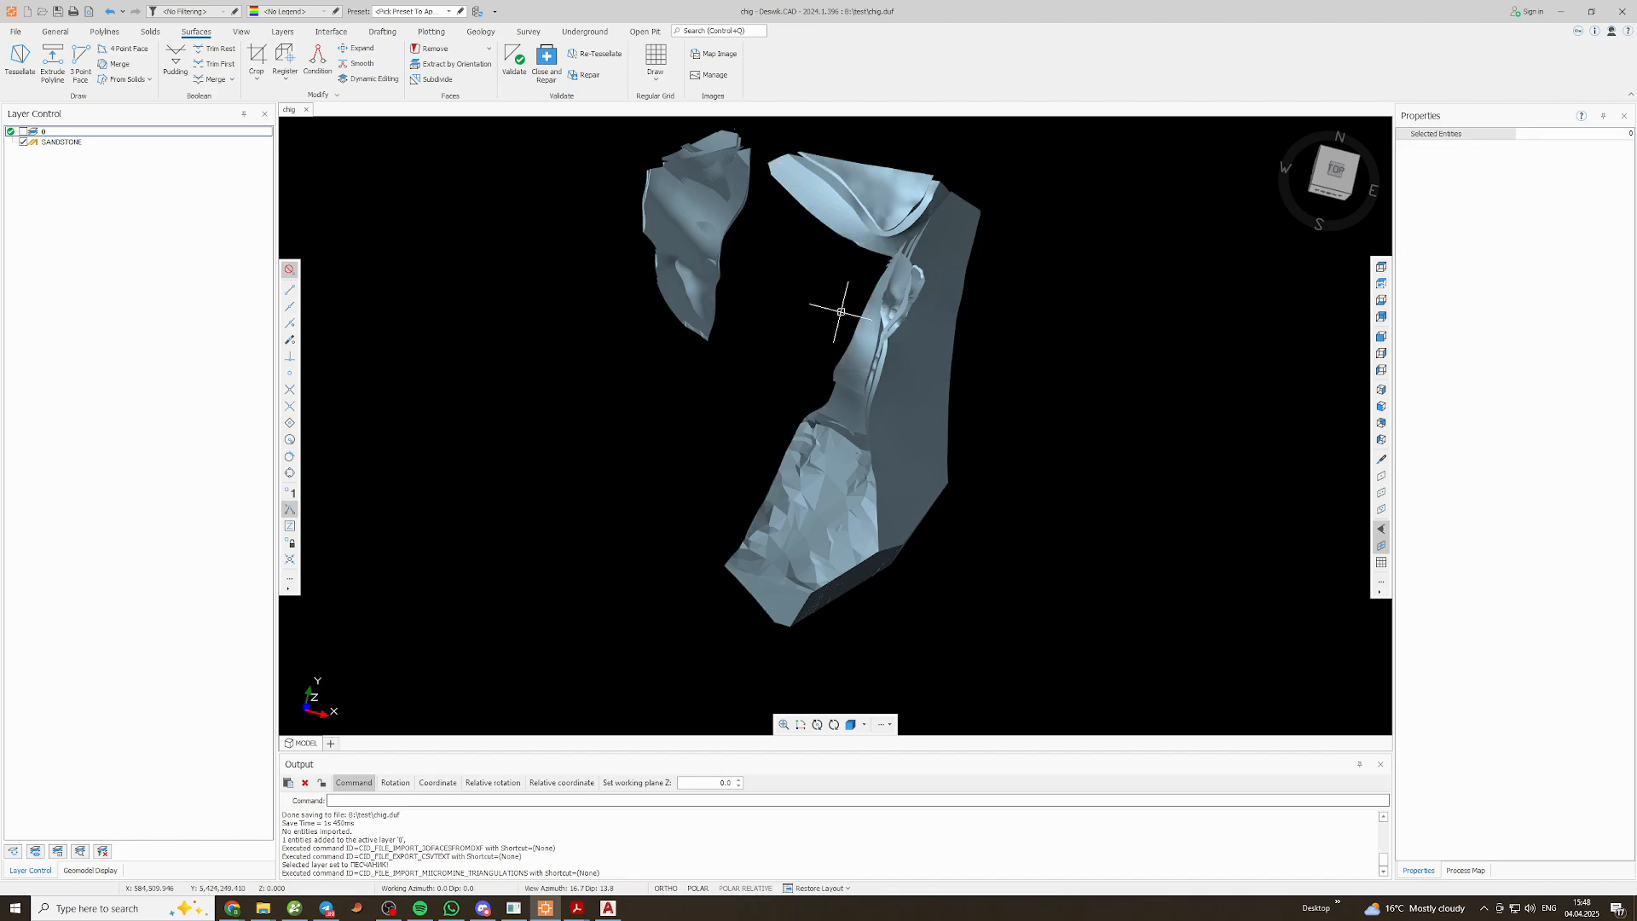
{"action": "key", "text": "ctrl+z"}
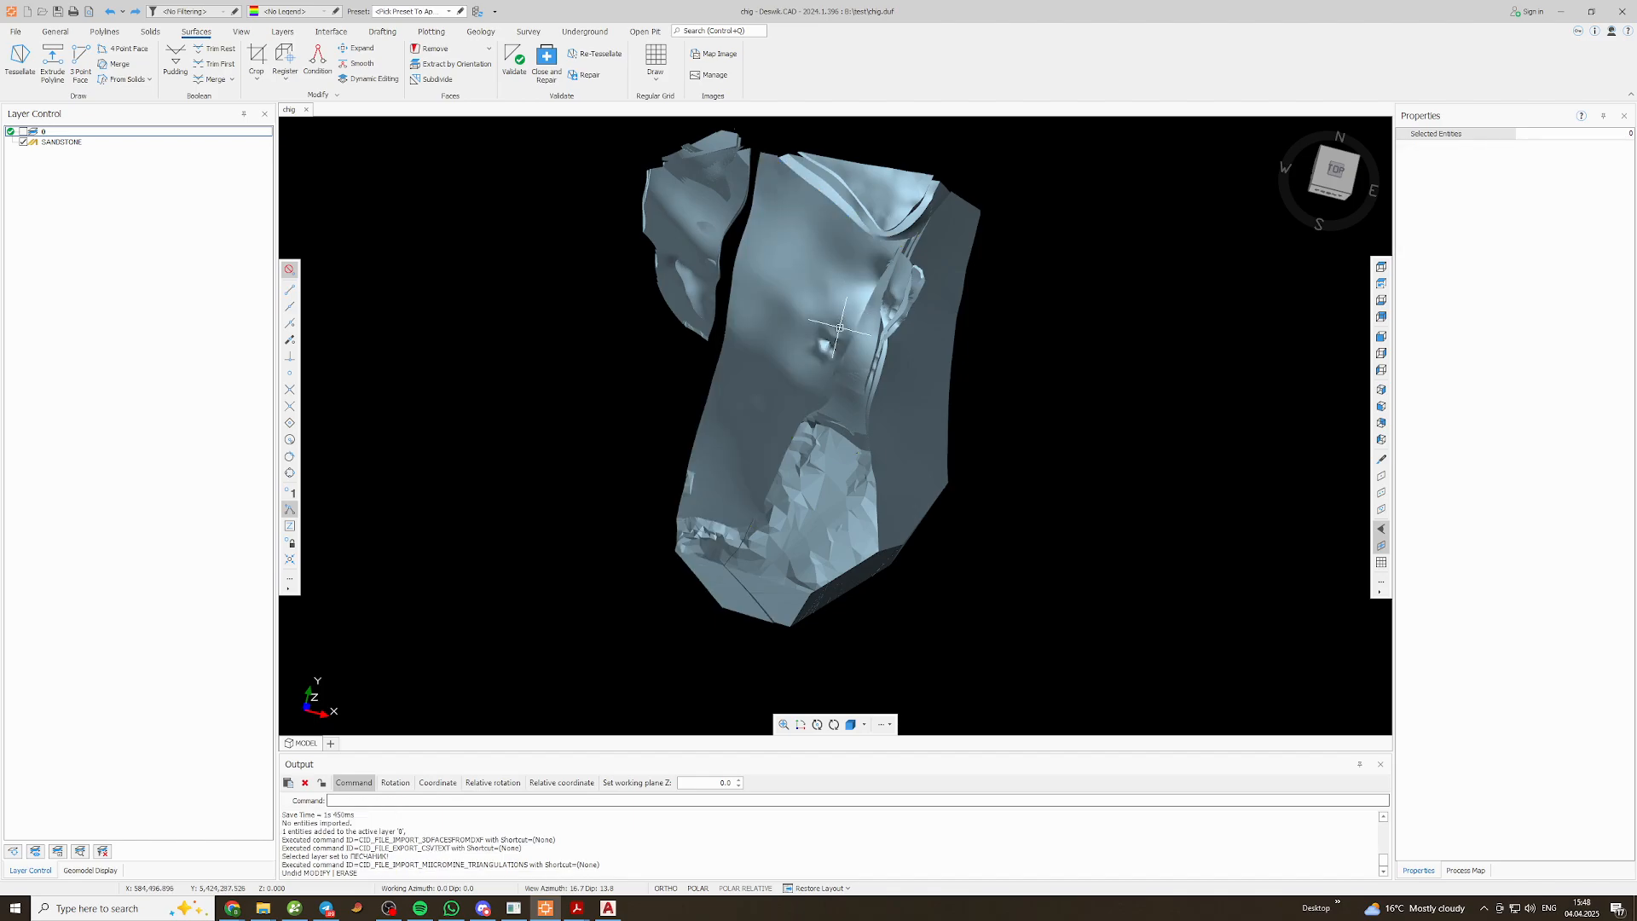
Delete the bodies bordering the central block on its eastern side, including the faceted southeastern one
{"action": "left_click", "coordinate": [887, 341]}
{"action": "key", "text": "Delete"}
{"action": "scroll", "coordinate": [878, 410], "scroll_direction": "up", "scroll_amount": 2}
{"action": "scroll", "coordinate": [878, 410], "scroll_direction": "up", "scroll_amount": 2}
{"action": "middle_click_drag", "start_coordinate": [748, 348], "coordinate": [812, 331]}
{"action": "middle_click_drag", "start_coordinate": [810, 392], "coordinate": [1074, 427], "text": "shift"}
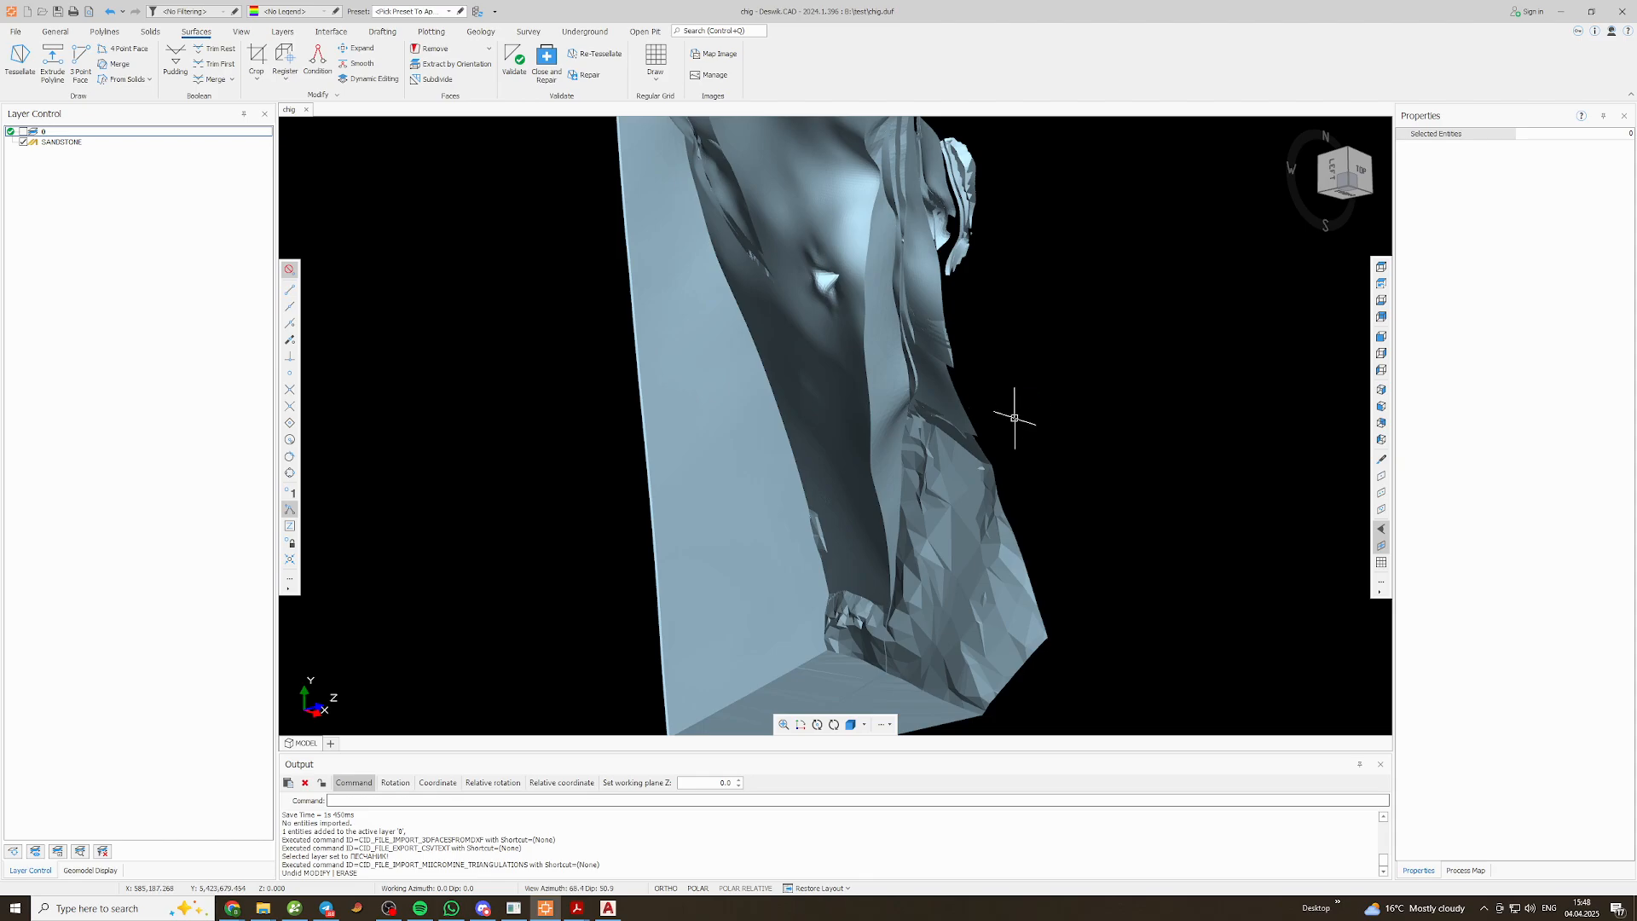
{"action": "left_click", "coordinate": [938, 445]}
{"action": "key", "text": "Delete"}
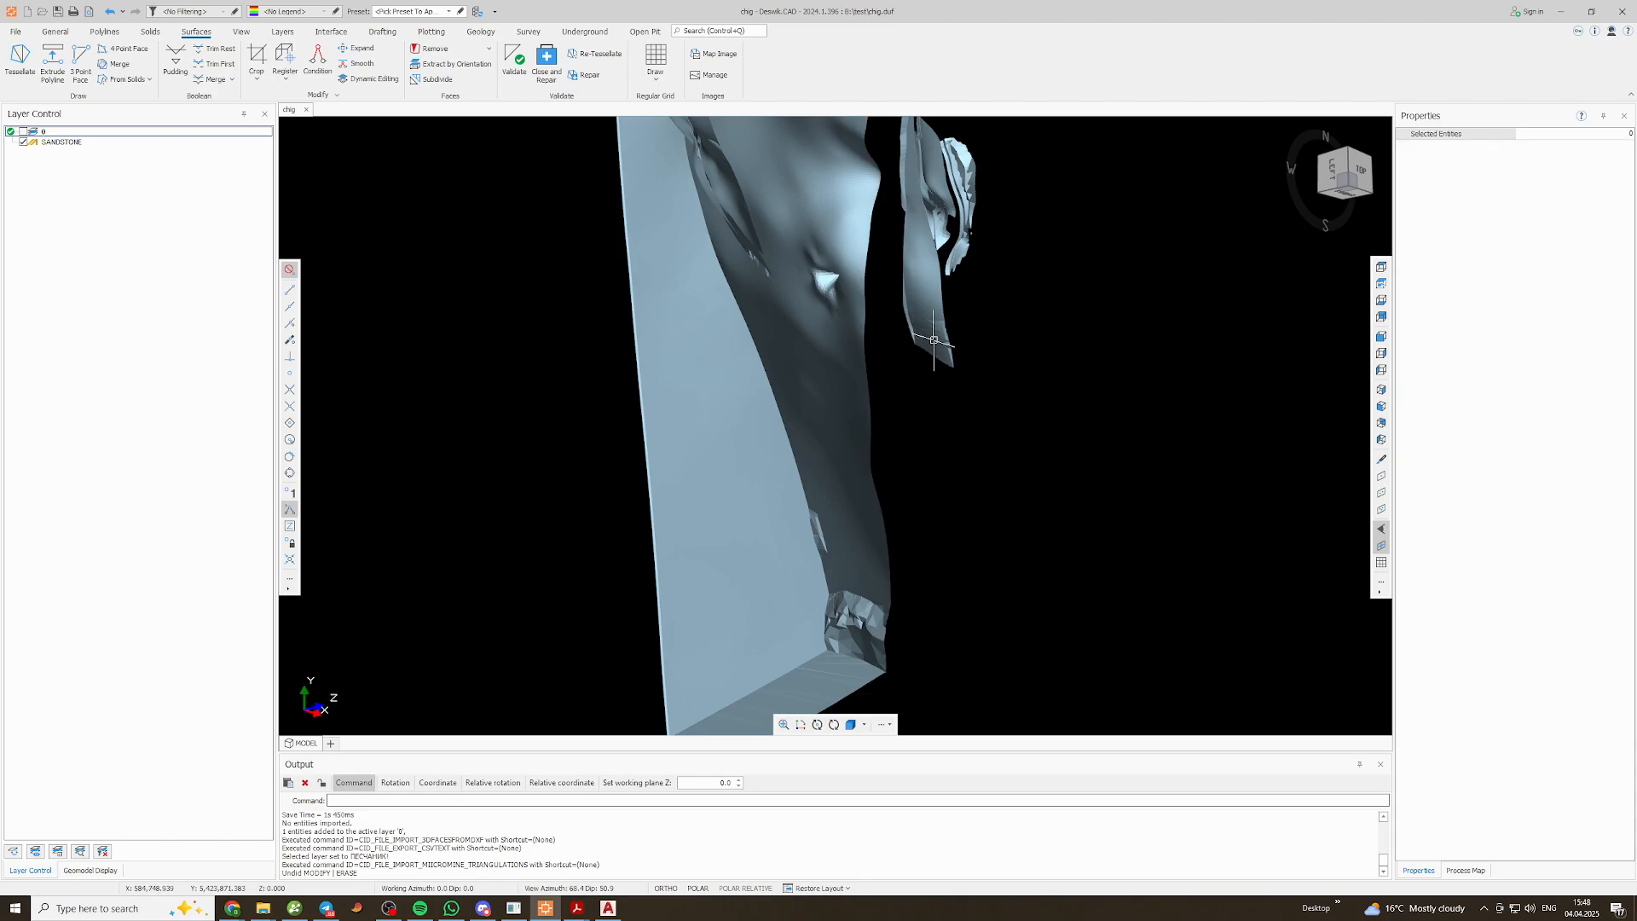
{"action": "left_click", "coordinate": [934, 348]}
{"action": "key", "text": "Delete"}
Delete the small detached eastern bodies, the northeastern wedges and one body at the northwestern end
{"action": "middle_click_drag", "start_coordinate": [1036, 149], "coordinate": [874, 350]}
{"action": "left_click_drag", "start_coordinate": [884, 314], "coordinate": [781, 458]}
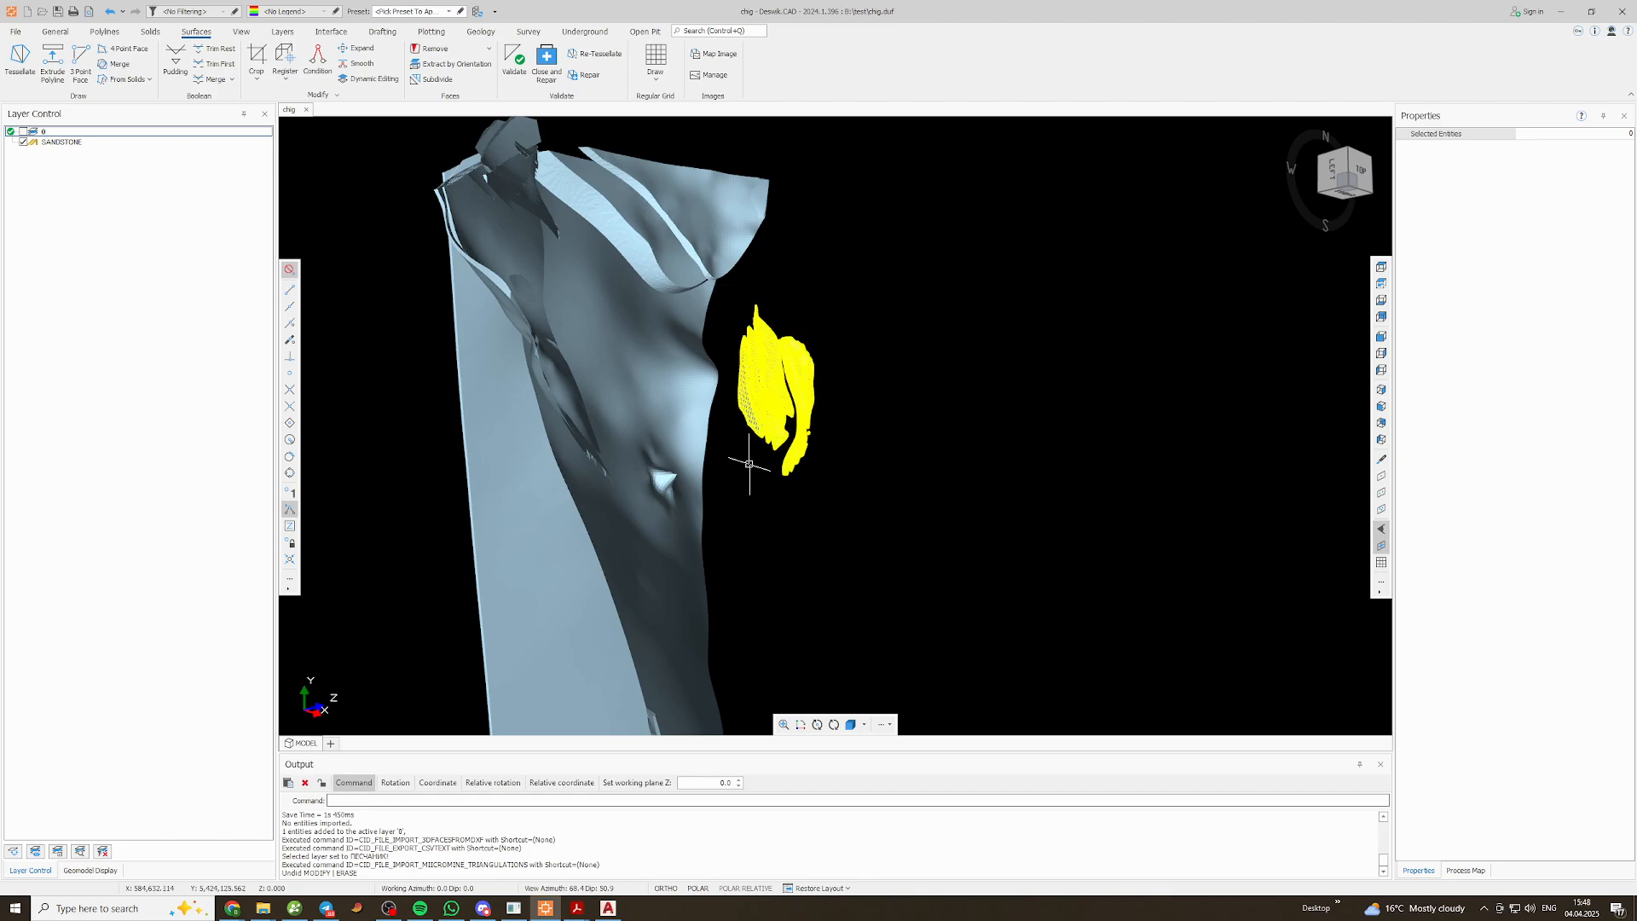
{"action": "key", "text": "Delete"}
{"action": "left_click", "coordinate": [687, 224]}
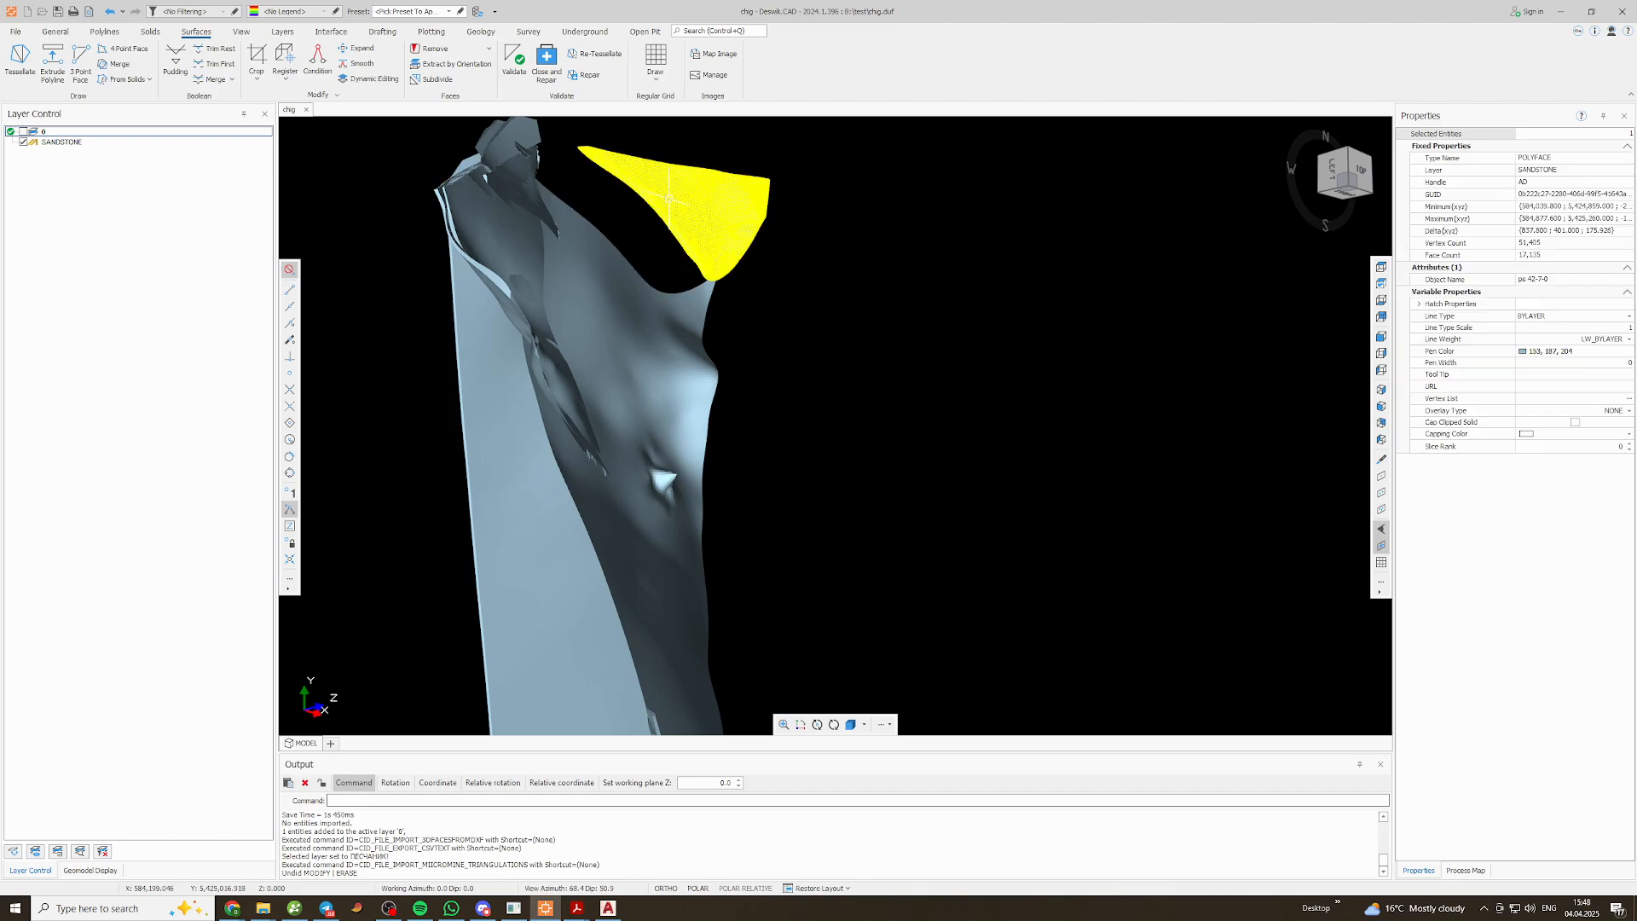
{"action": "key", "text": "Delete"}
{"action": "left_click", "coordinate": [518, 205]}
{"action": "key", "text": "Delete"}
Delete all remaining bodies northwest of the central block, leaving only that block in the model
{"action": "middle_click_drag", "start_coordinate": [824, 389], "coordinate": [715, 381]}
{"action": "middle_click_drag", "start_coordinate": [793, 387], "coordinate": [557, 379], "text": "shift"}
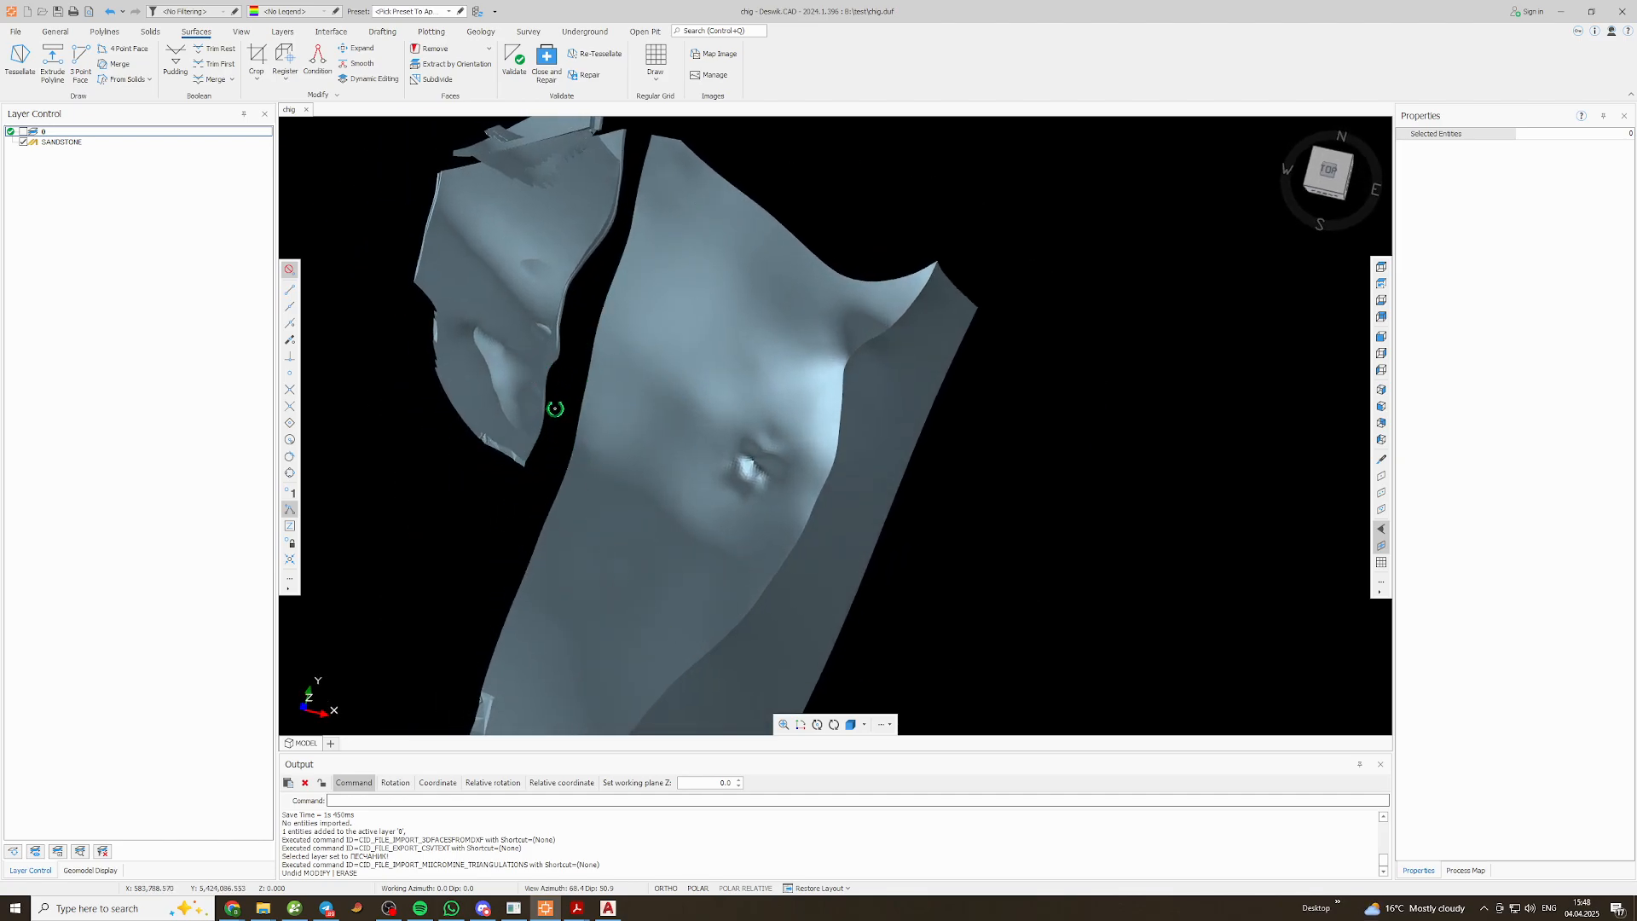
{"action": "left_click_drag", "start_coordinate": [556, 409], "coordinate": [437, 162]}
{"action": "key", "text": "Delete"}
{"action": "middle_click_drag", "start_coordinate": [534, 239], "coordinate": [560, 365]}
{"action": "left_click_drag", "start_coordinate": [596, 299], "coordinate": [484, 203]}
{"action": "key", "text": "Delete"}
Inspect the isolated sandstone block, from its uneven southern end to its whole shape in an oblique view
{"action": "scroll", "coordinate": [615, 325], "scroll_direction": "down", "scroll_amount": 2}
{"action": "middle_click_drag", "start_coordinate": [601, 648], "coordinate": [690, 350]}
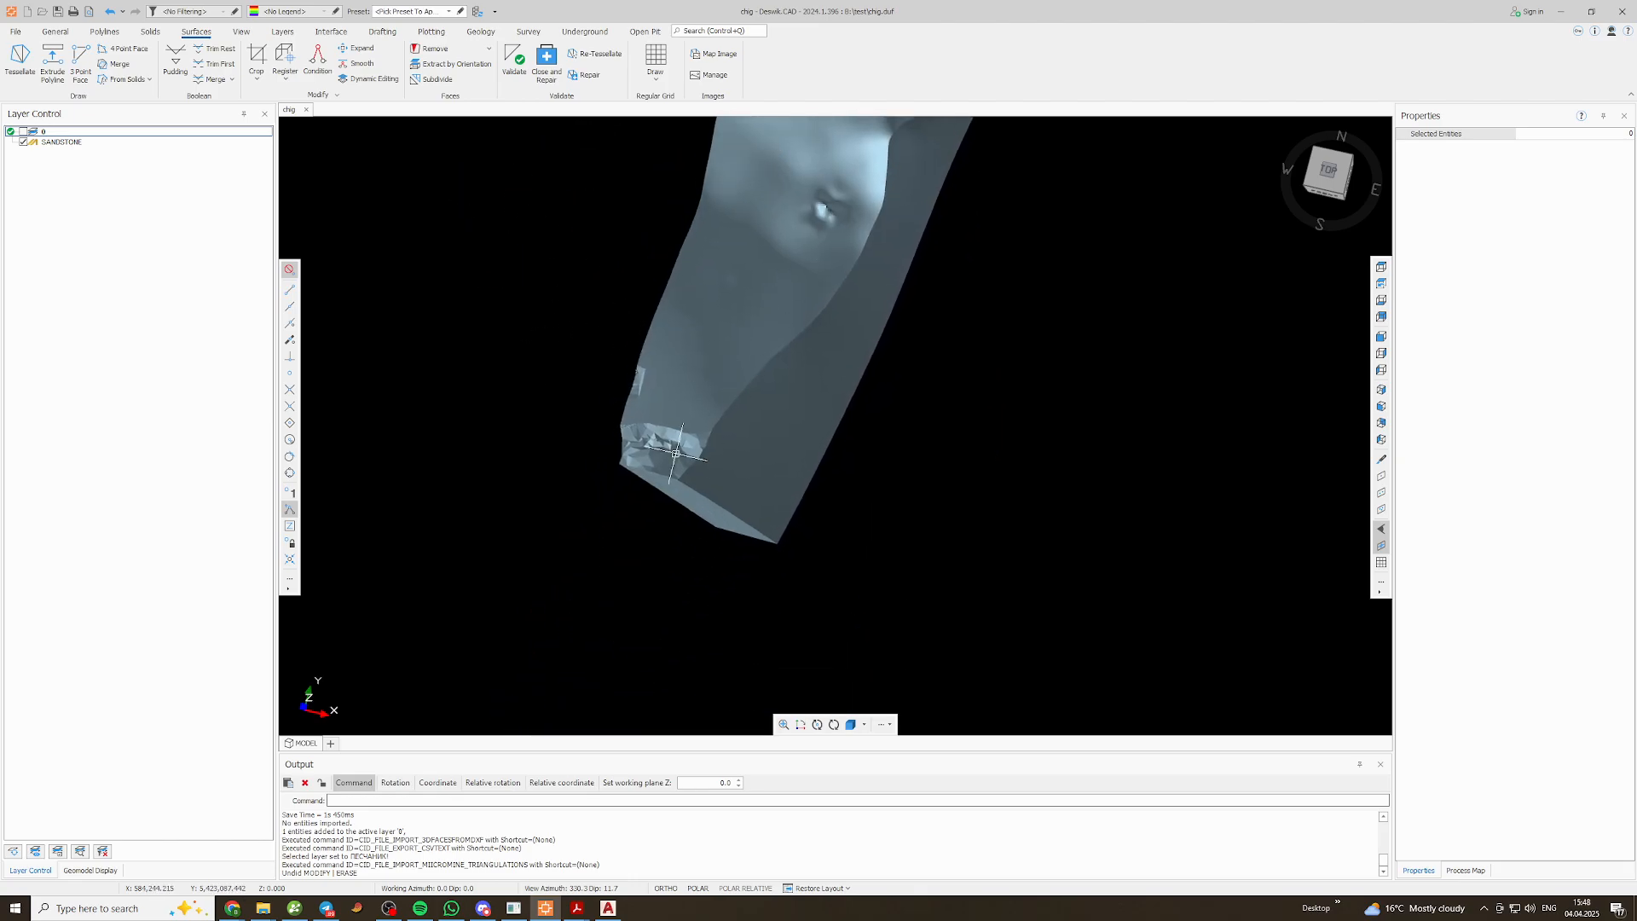
{"action": "scroll", "coordinate": [641, 474], "scroll_direction": "up", "scroll_amount": 2}
{"action": "scroll", "coordinate": [760, 440], "scroll_direction": "down", "scroll_amount": 2}
{"action": "middle_click_drag", "start_coordinate": [806, 346], "coordinate": [819, 504]}
{"action": "middle_click_drag", "start_coordinate": [850, 426], "coordinate": [935, 509], "text": "shift"}
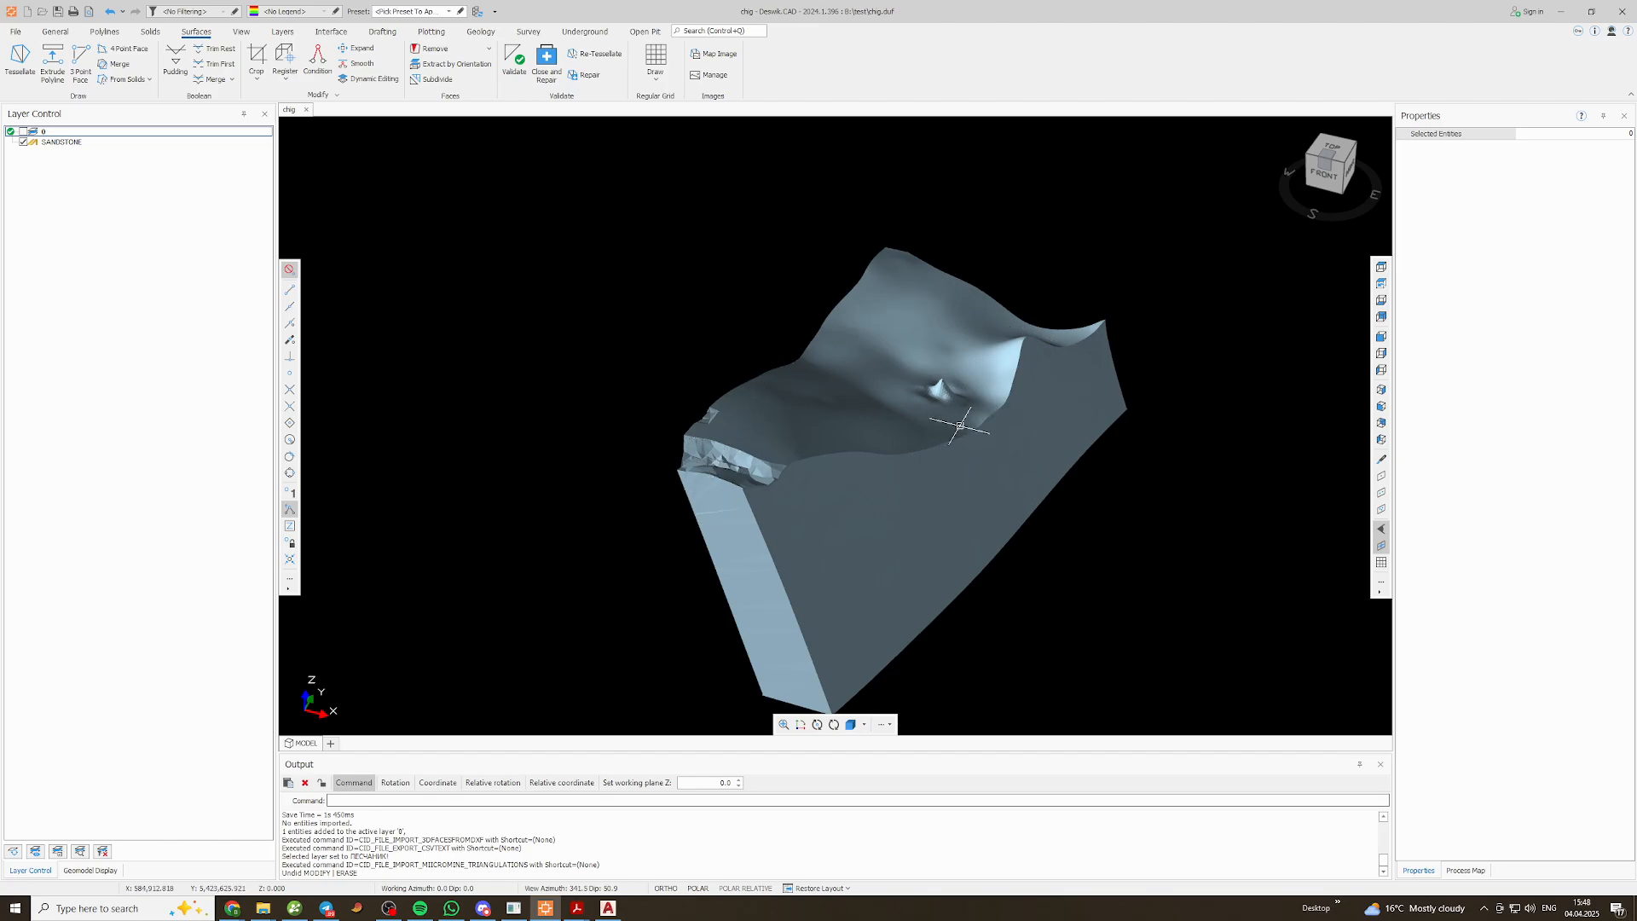
Select the sandstone block and start an AutoCAD DXF export of it from the design data export formats
{"action": "left_click", "coordinate": [886, 416]}
{"action": "key", "text": "Escape"}
{"action": "left_click", "coordinate": [863, 413]}
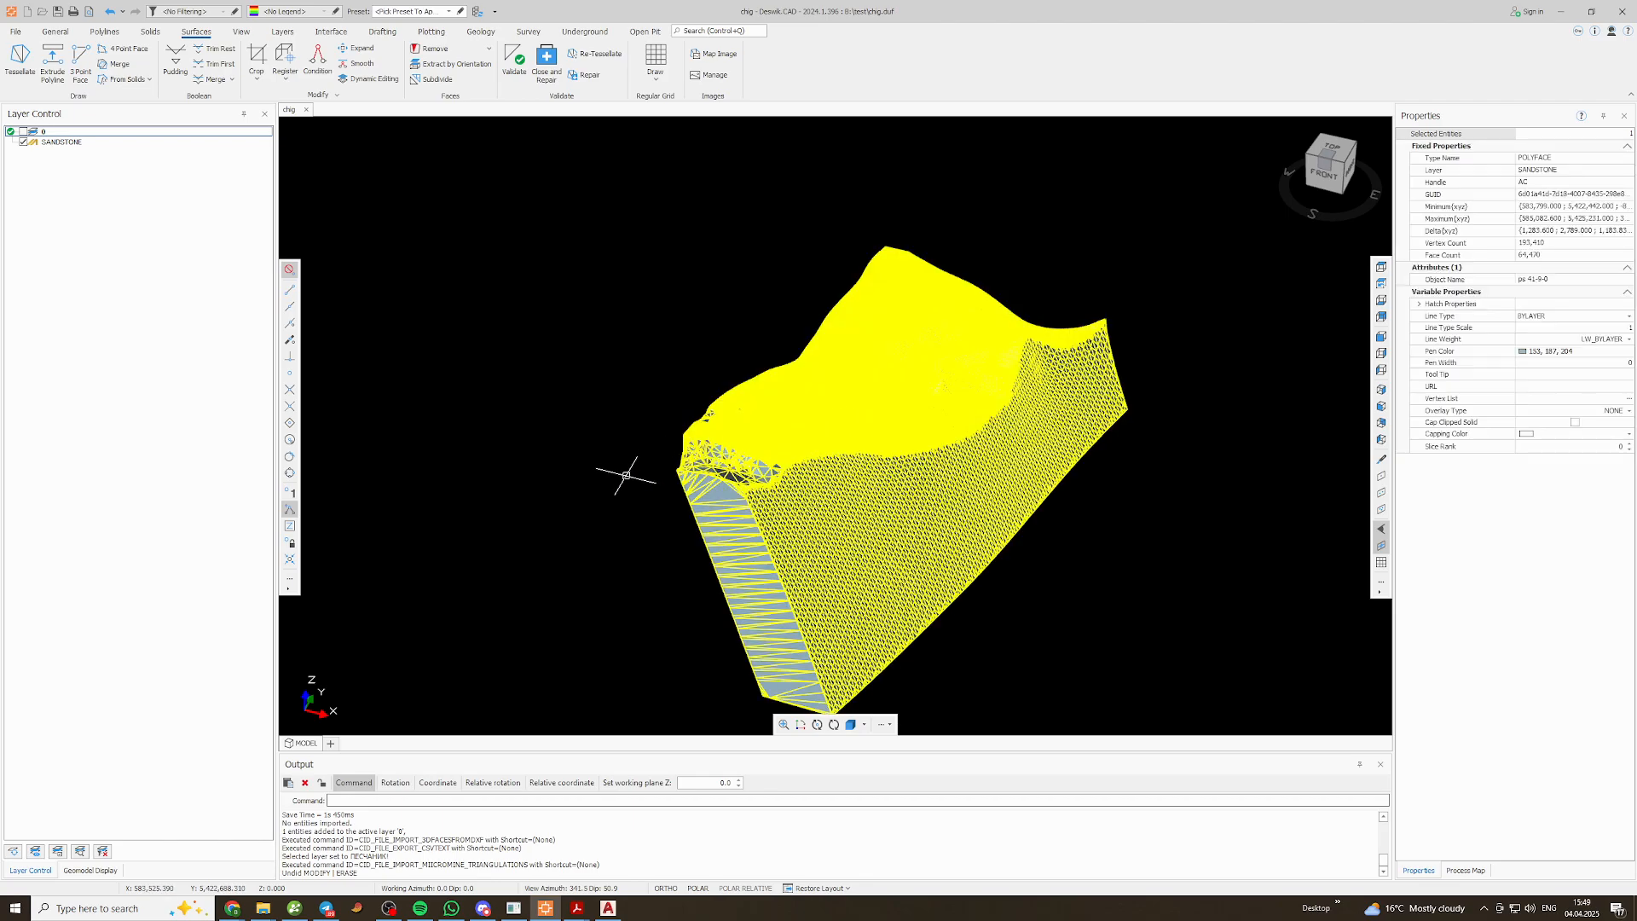
{"action": "key", "text": "Escape"}
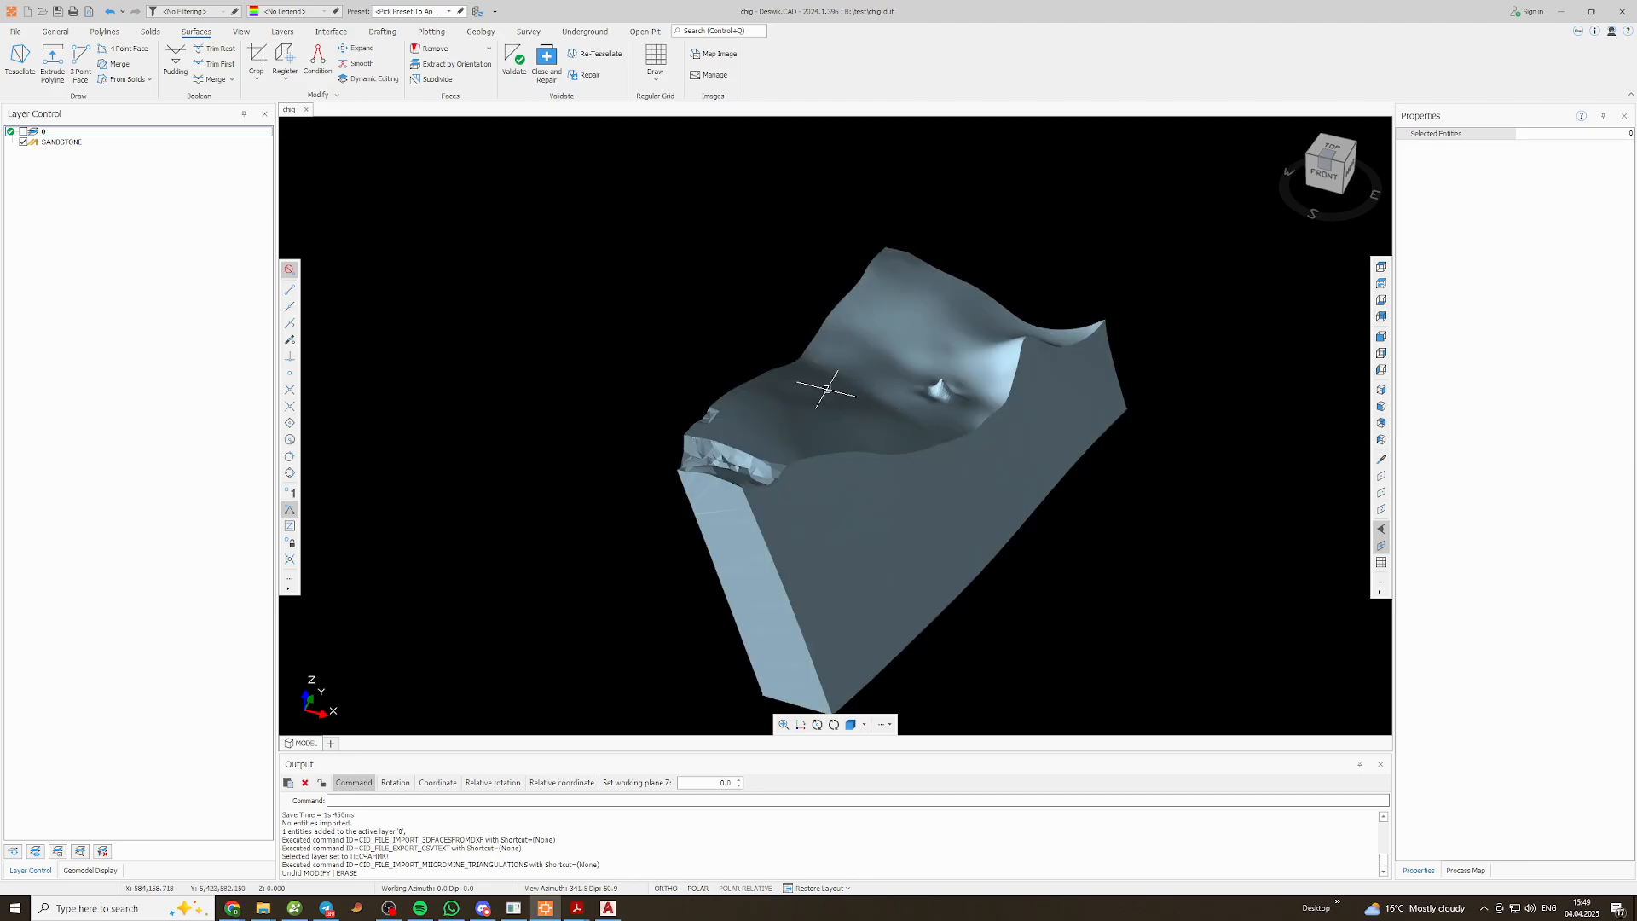
{"action": "left_click", "coordinate": [824, 400]}
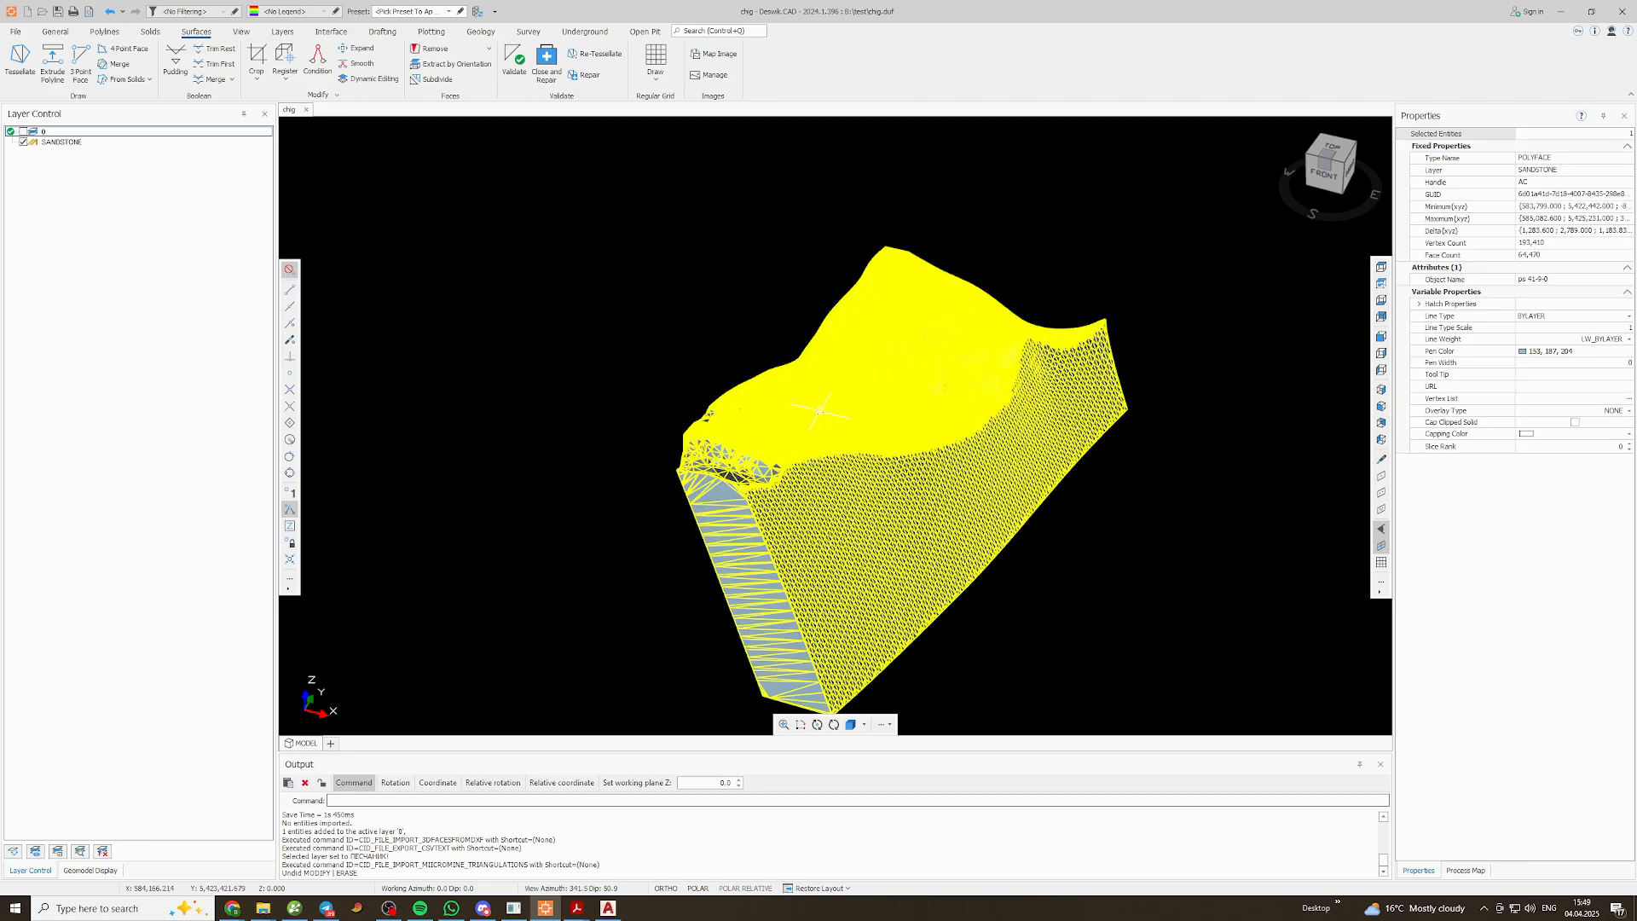
{"action": "left_click", "coordinate": [16, 32]}
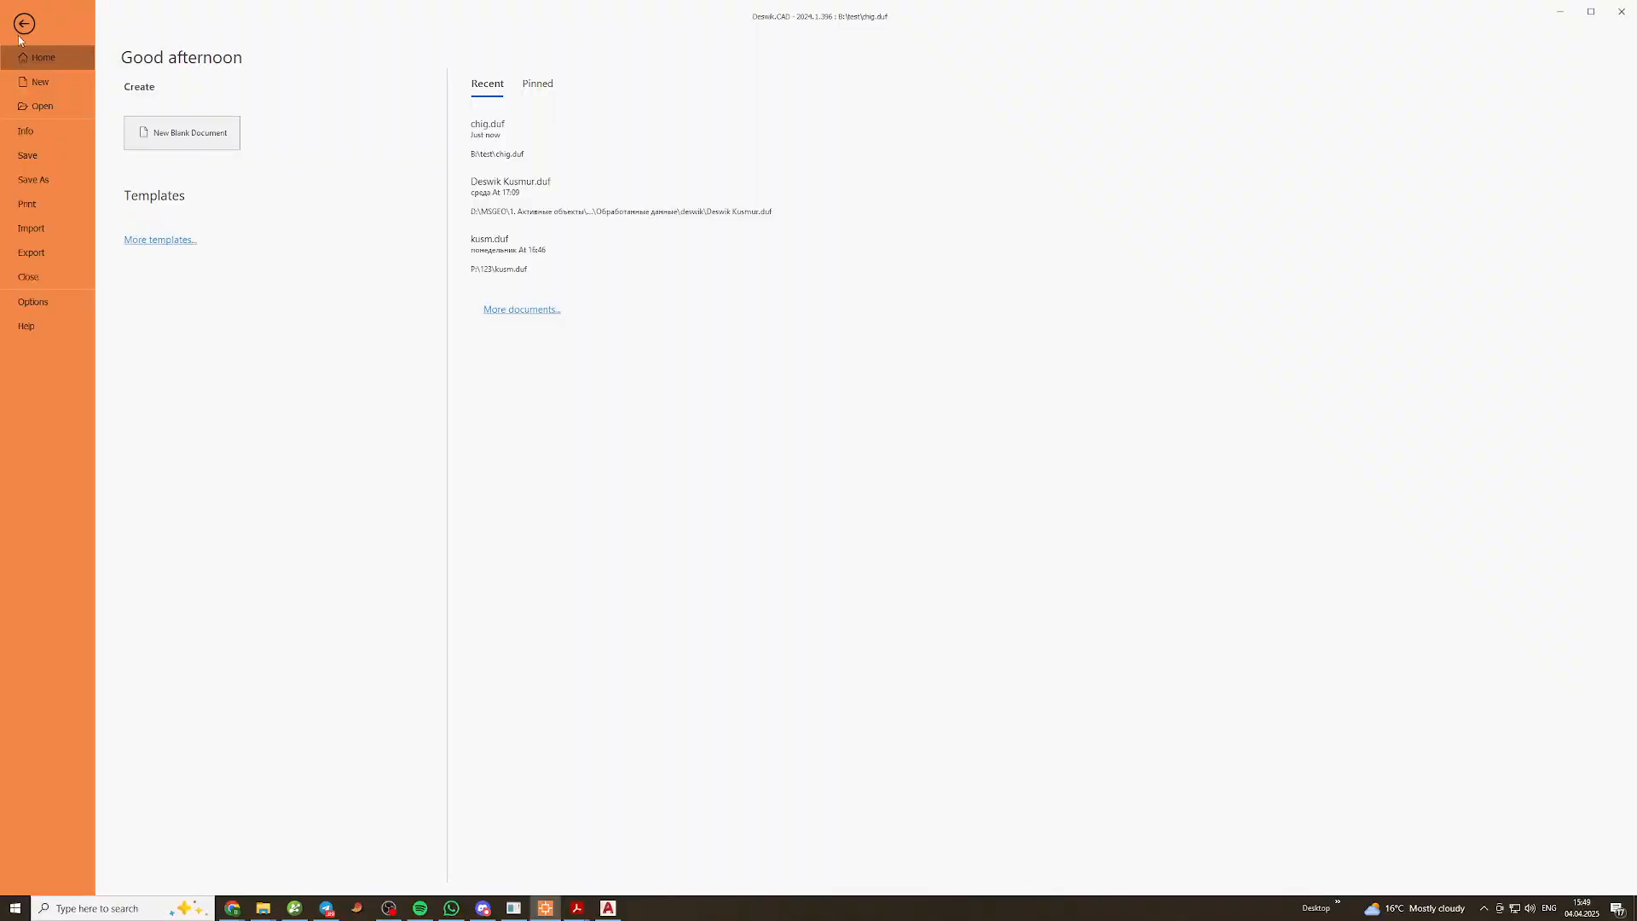
{"action": "left_click", "coordinate": [40, 253]}
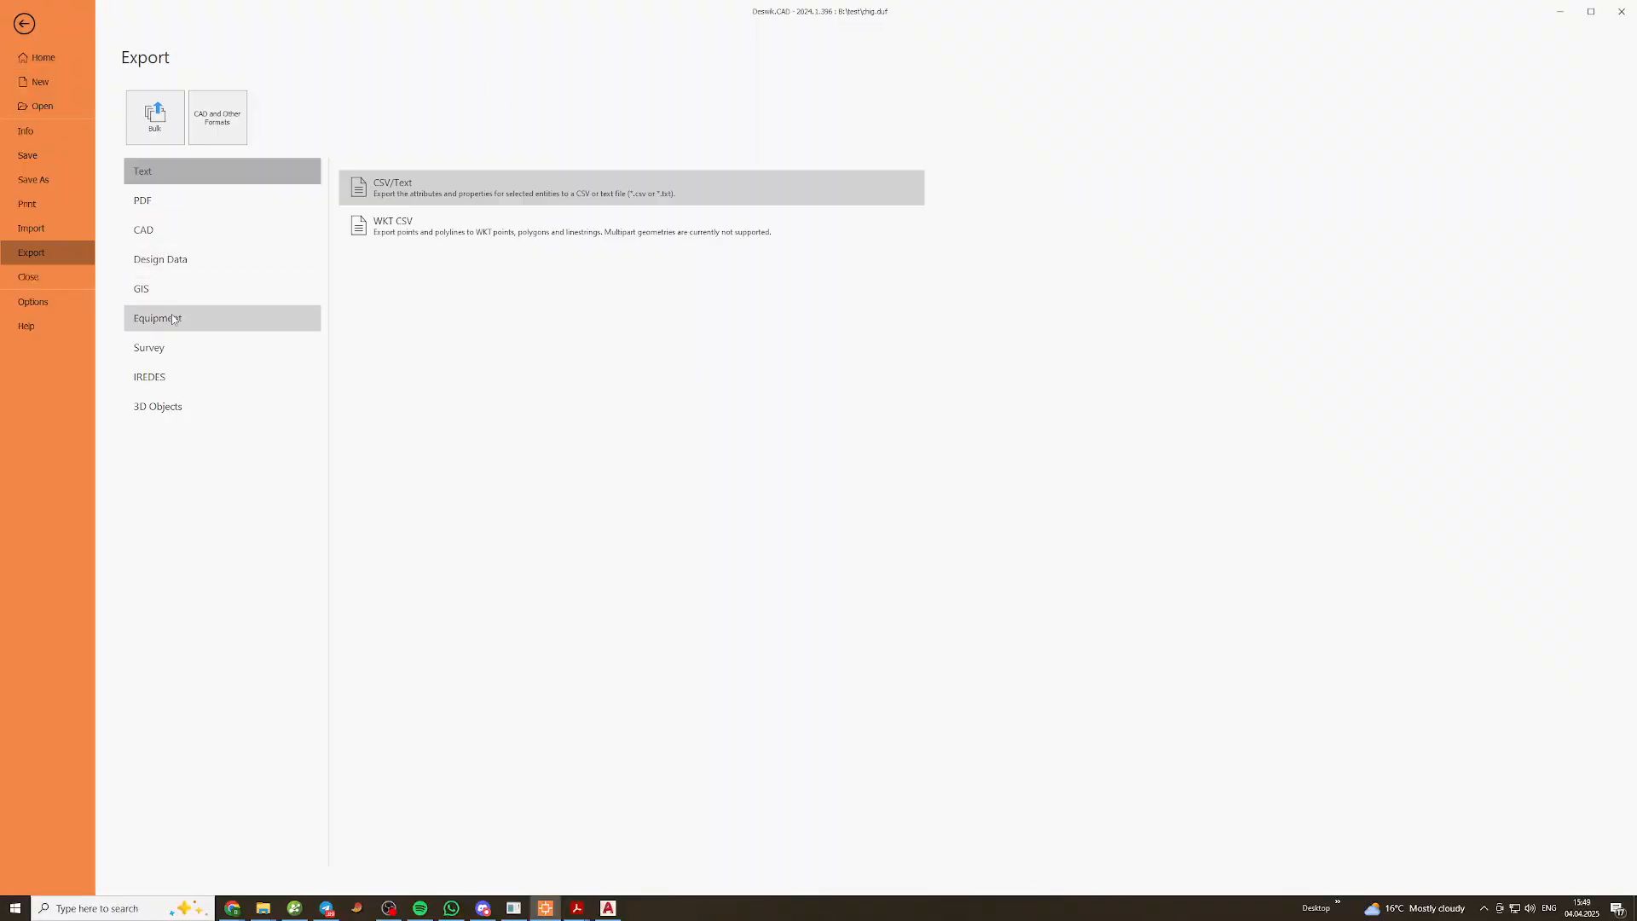
{"action": "left_click", "coordinate": [162, 231]}
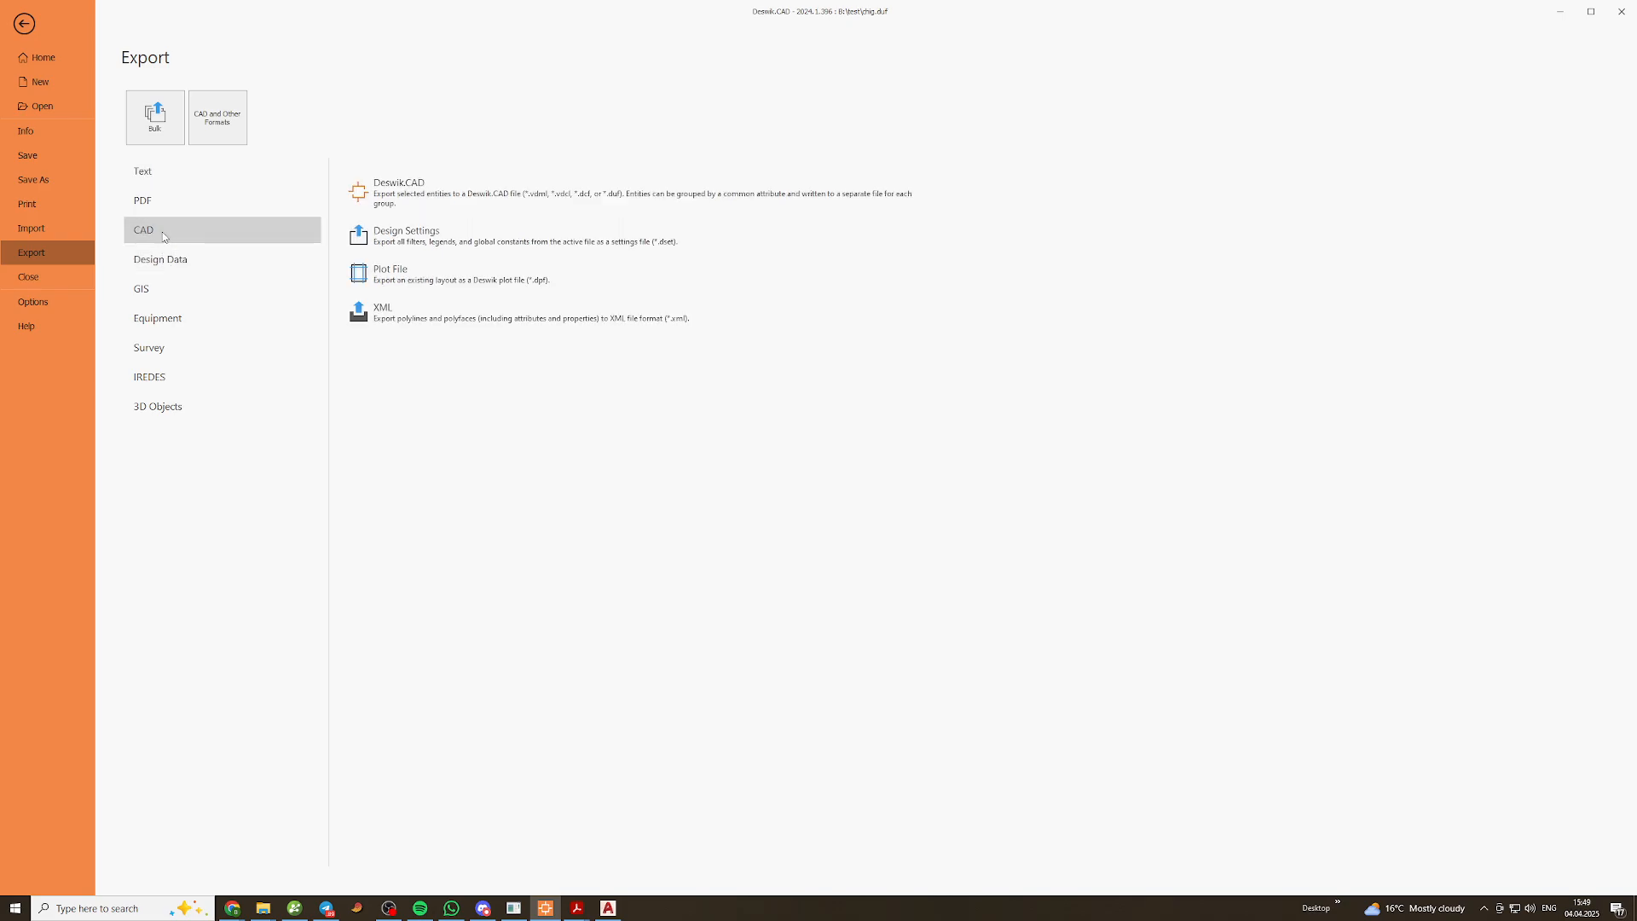
{"action": "left_click", "coordinate": [162, 288]}
{"action": "left_click", "coordinate": [162, 259]}
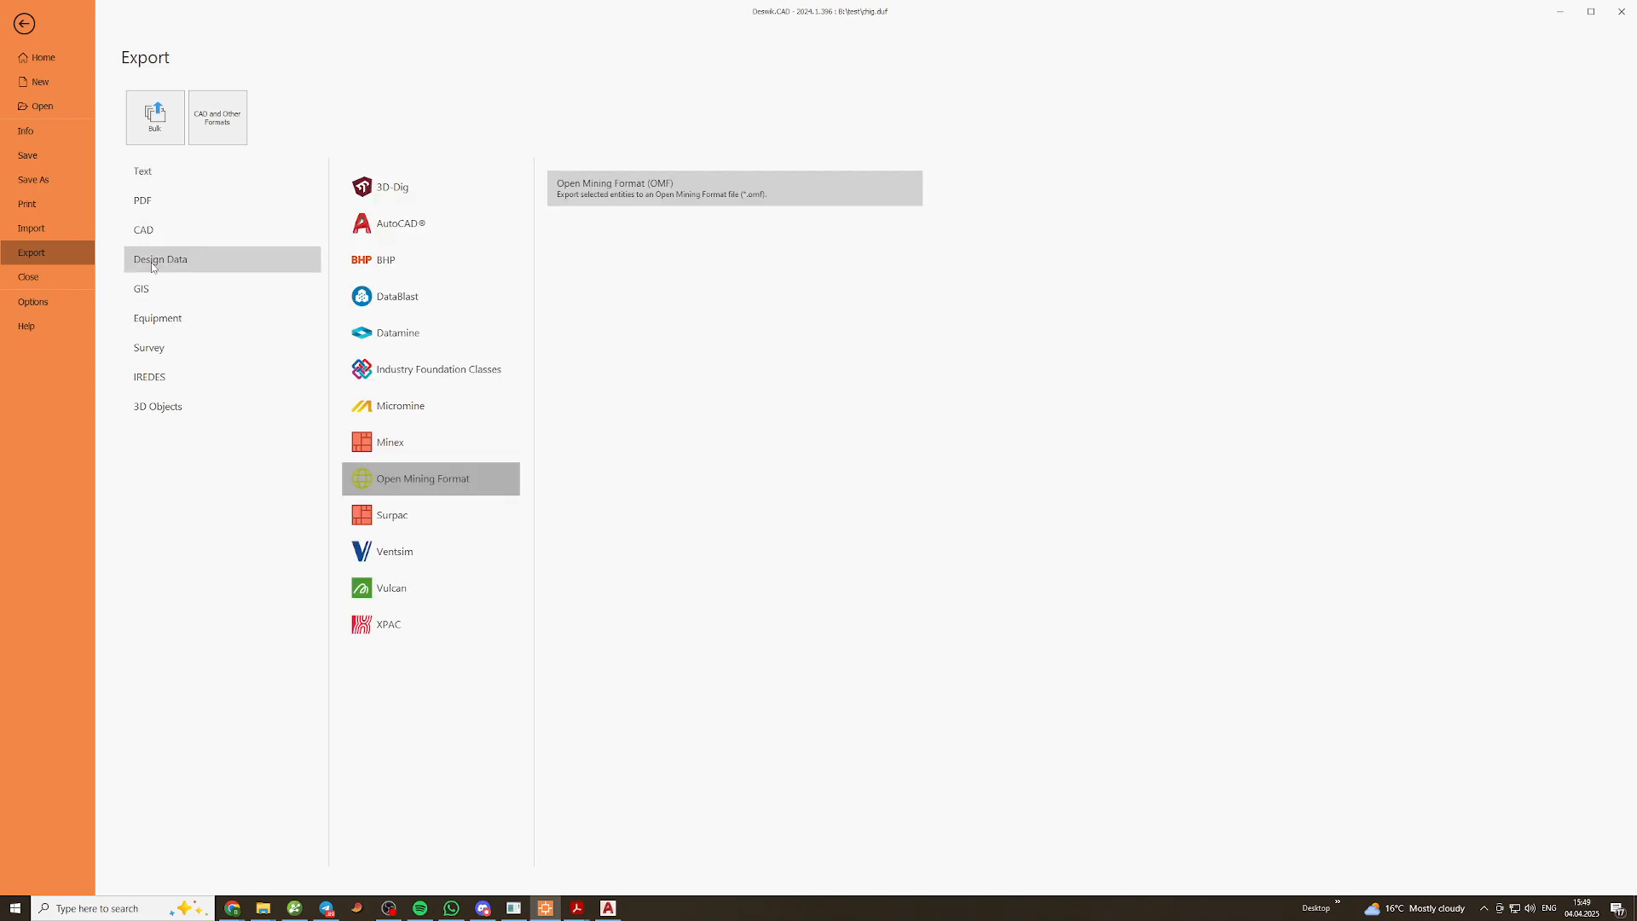
{"action": "left_click", "coordinate": [410, 229]}
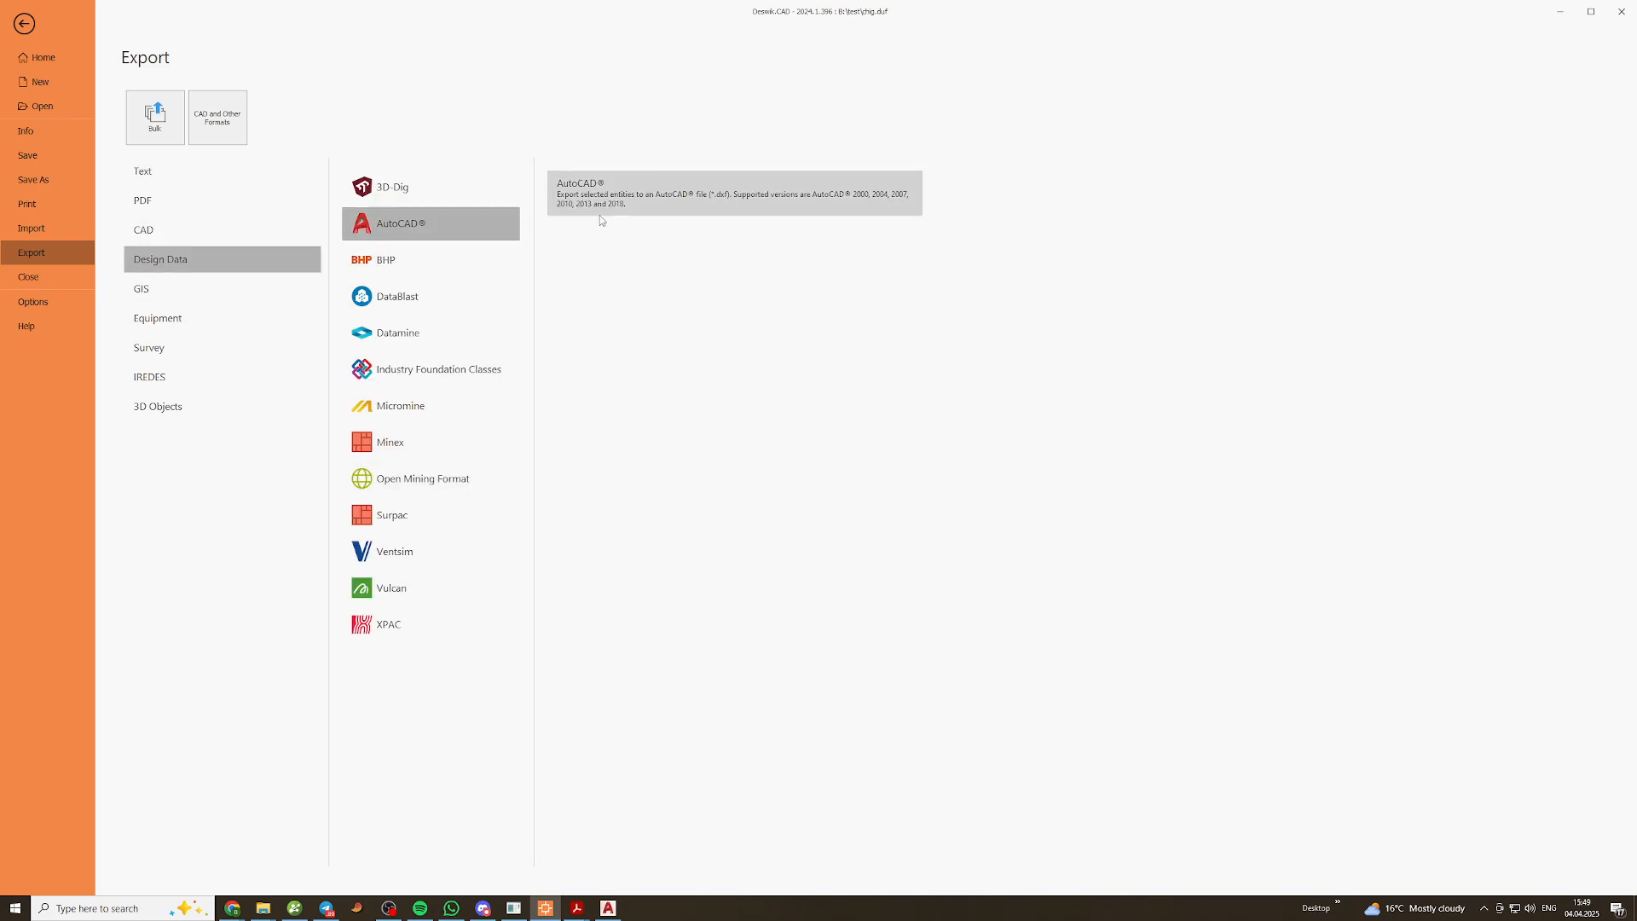
{"action": "left_click", "coordinate": [647, 207]}
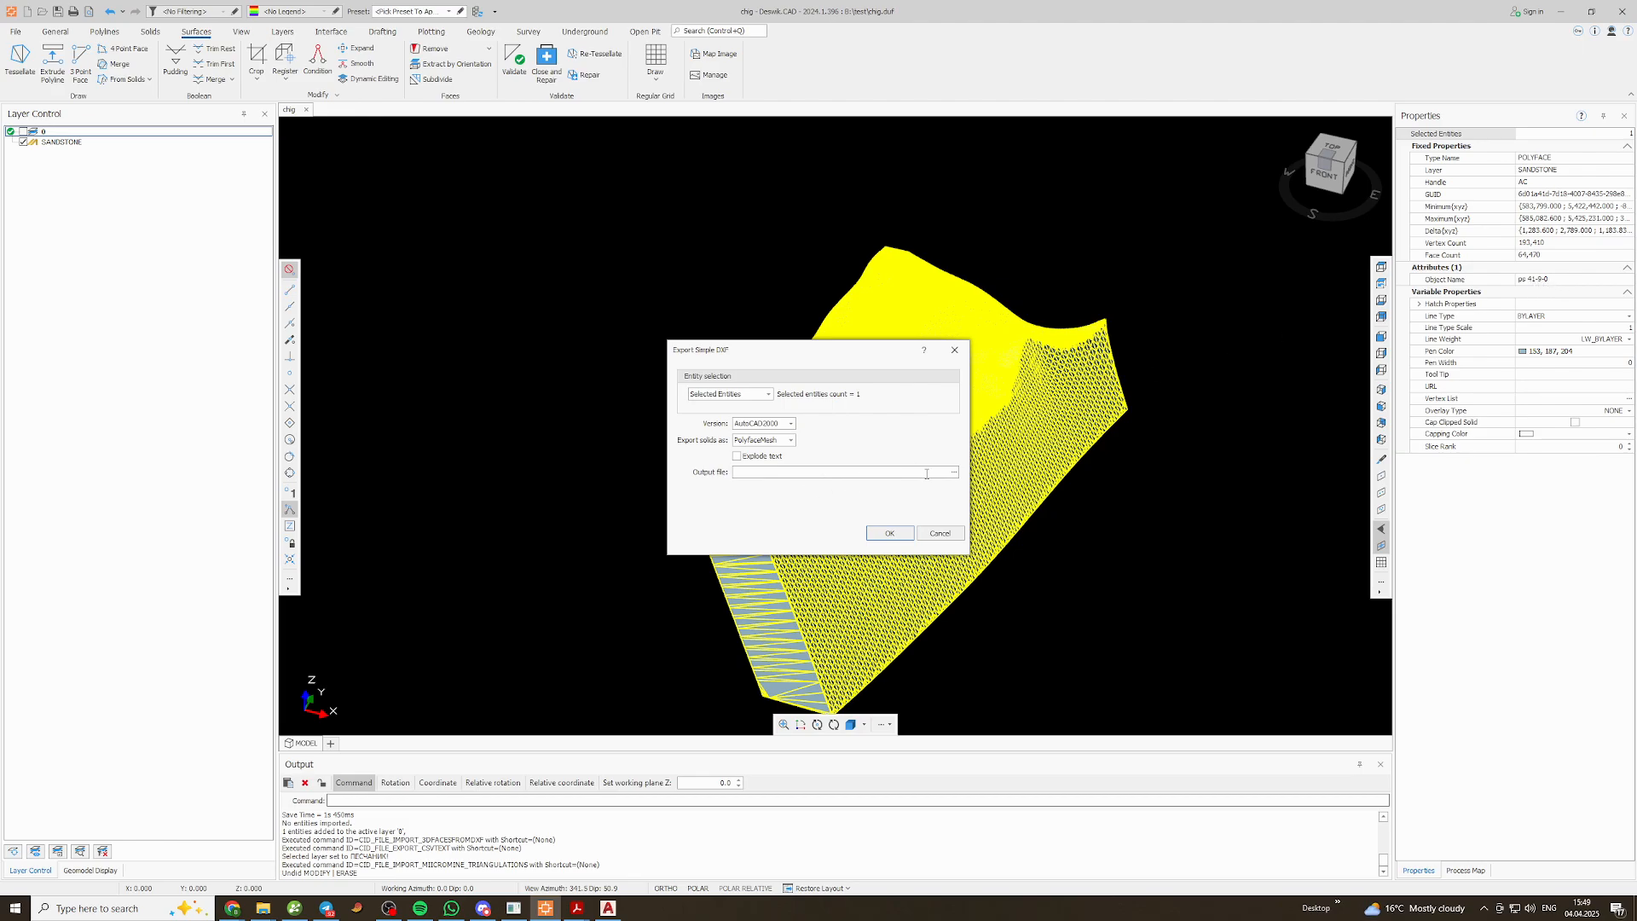
Set the export's output file to PS 41-9-0 EXTRACTION in DXF format in the test folder
{"action": "left_click", "coordinate": [954, 472]}
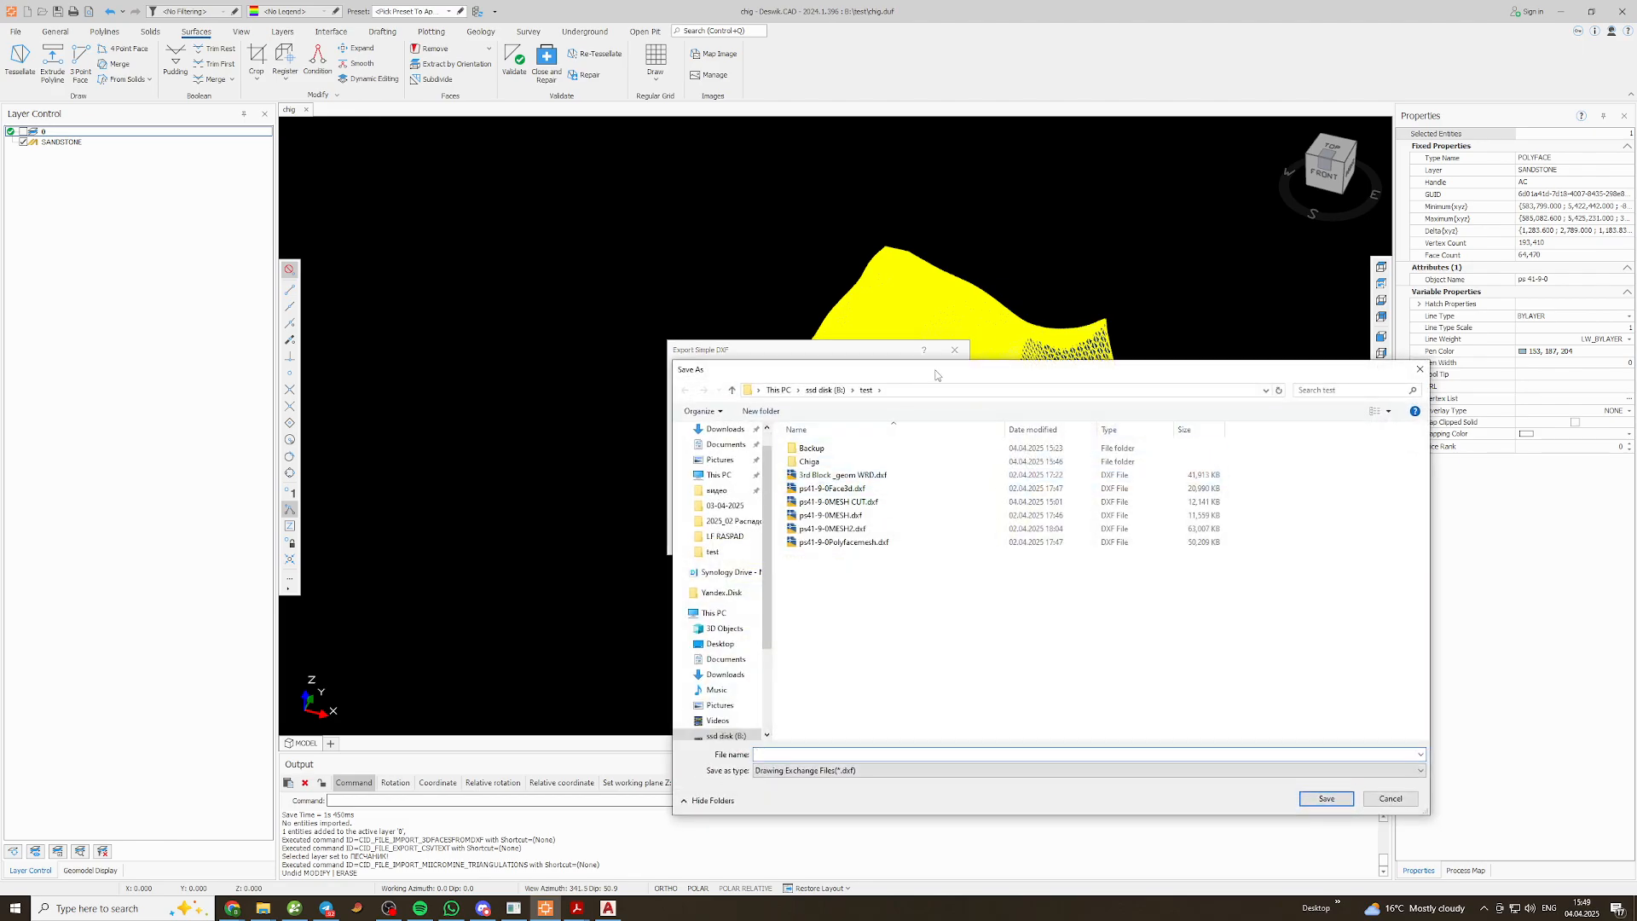
{"action": "left_click_drag", "start_coordinate": [935, 375], "coordinate": [769, 299]}
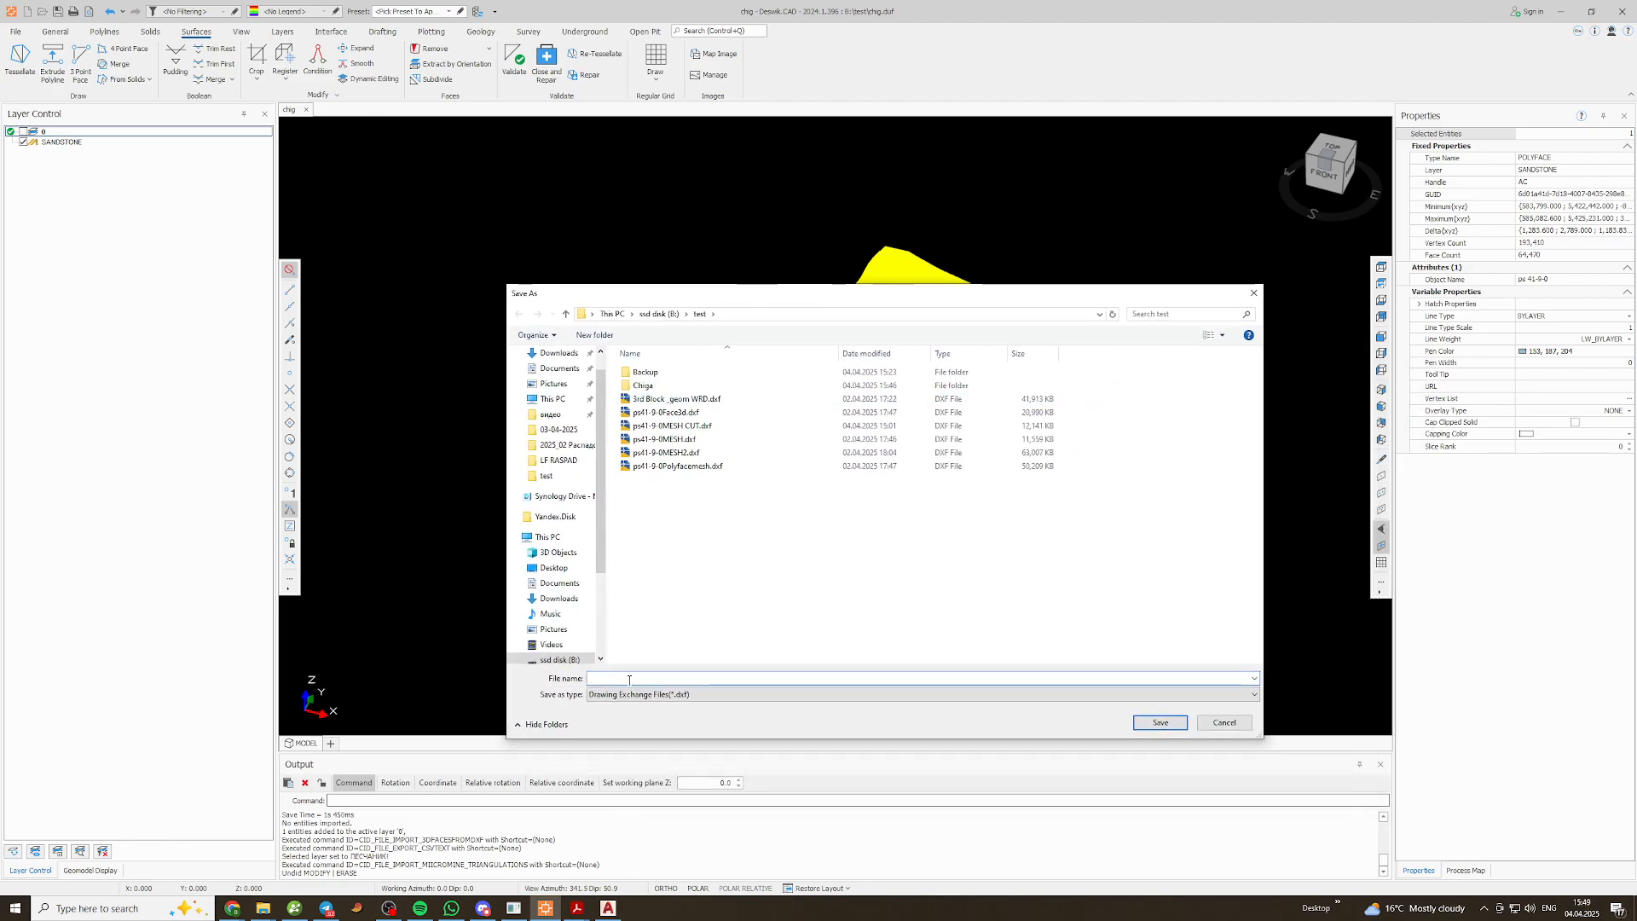
{"action": "type", "text": "PS 41"}
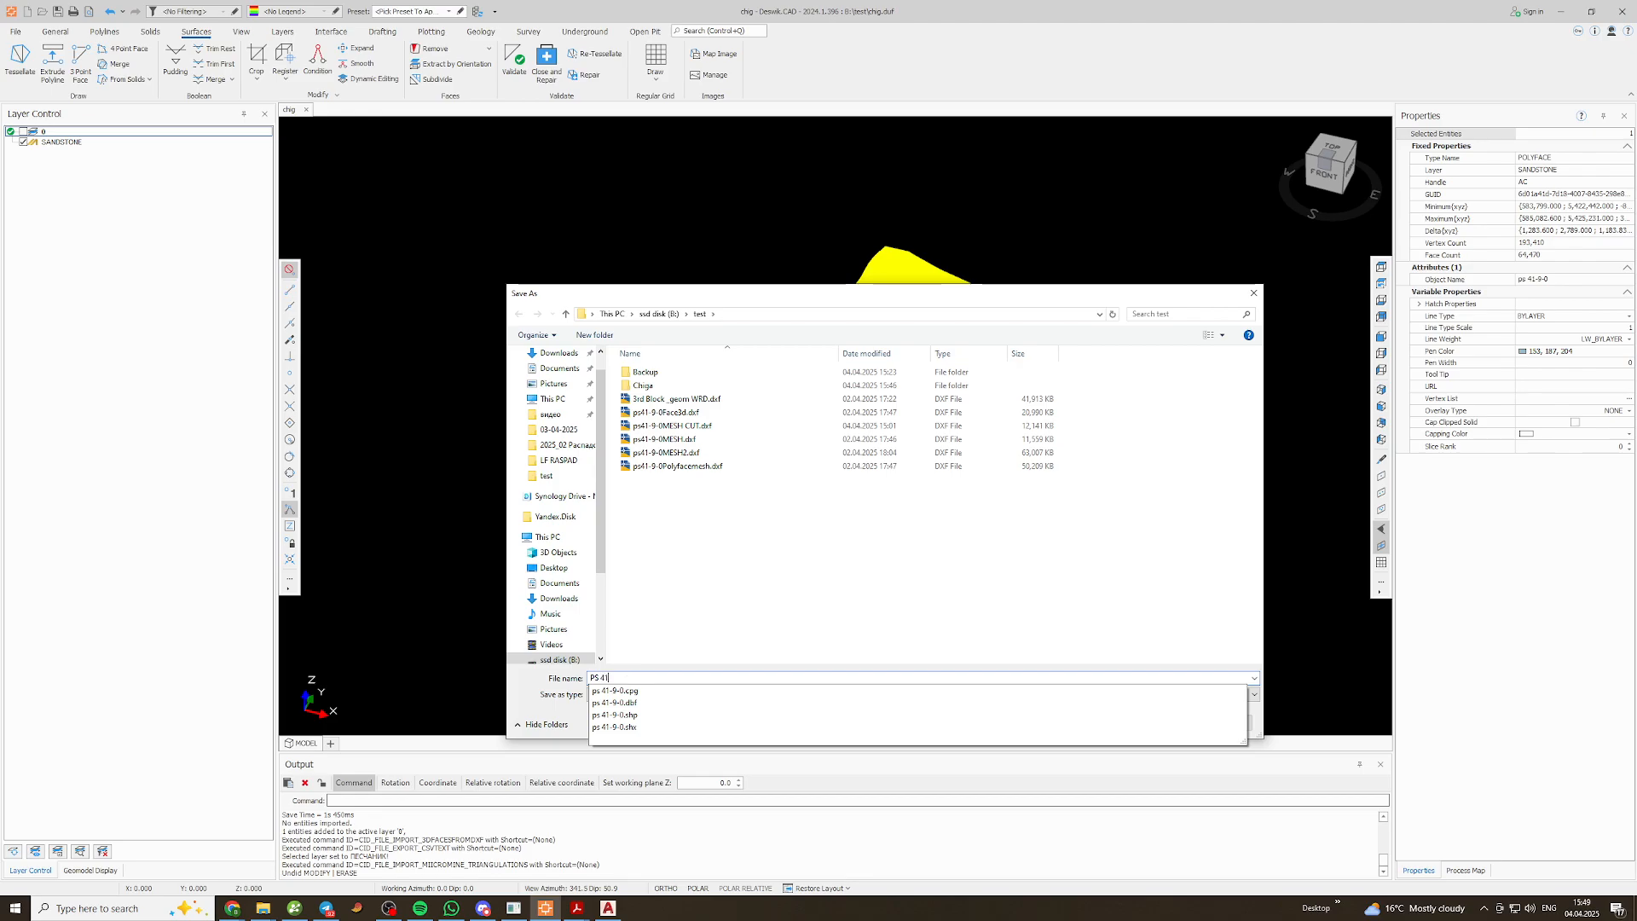
{"action": "type", "text": "-9-0 EXTRACTION"}
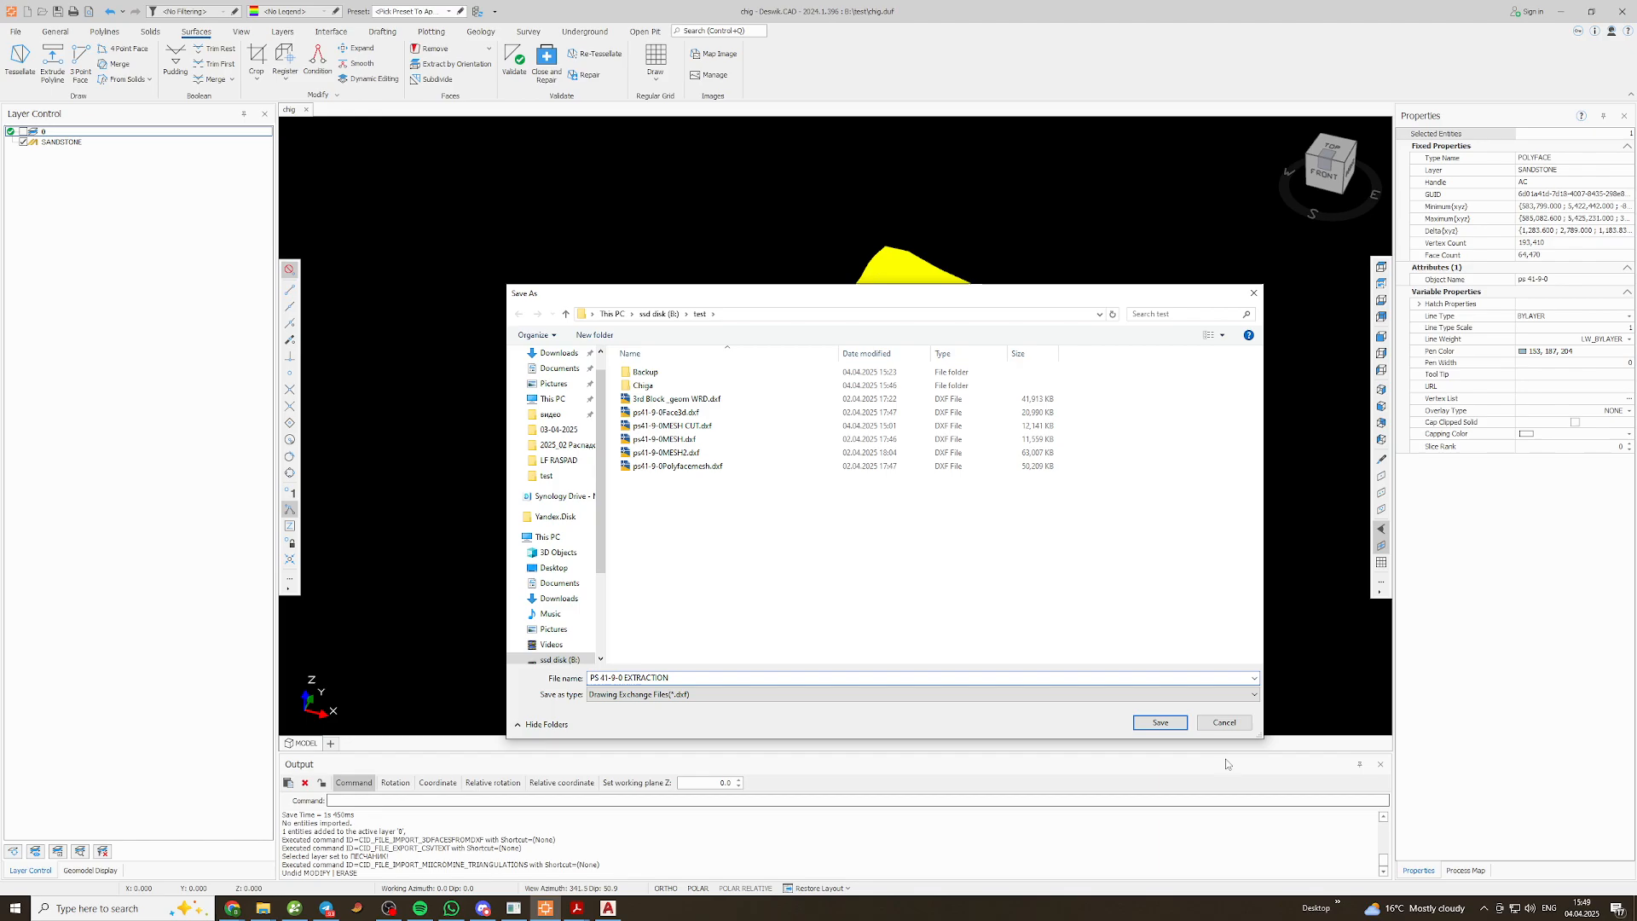
{"action": "left_click", "coordinate": [1160, 722]}
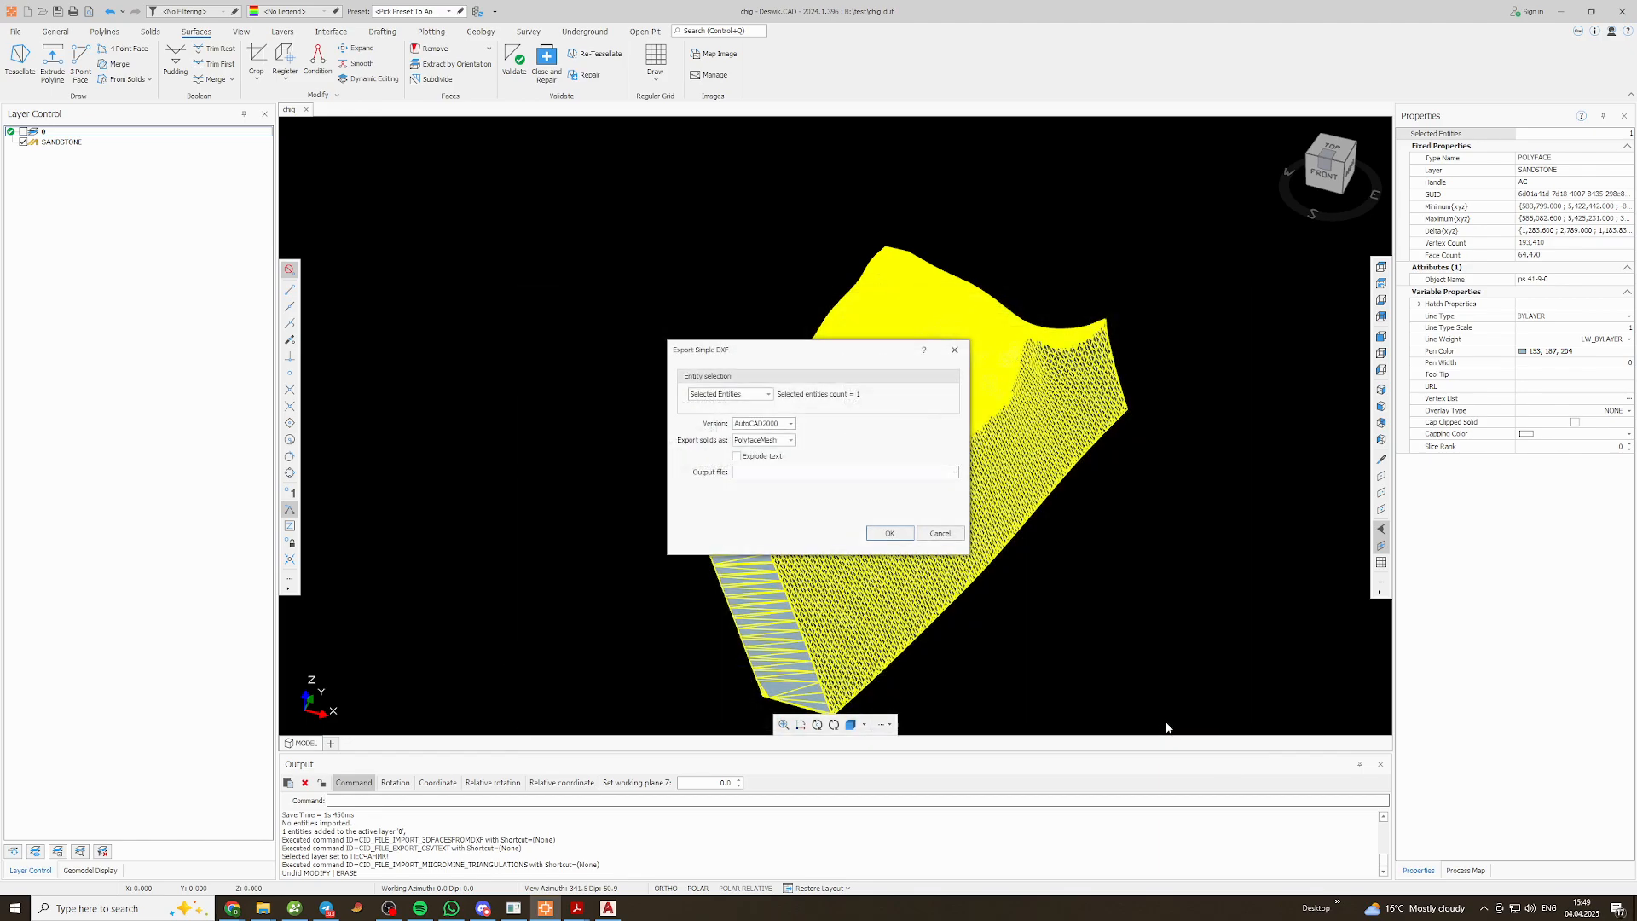
Set the solids export type to Mesh, and check in AutoCAD which entity type the existing cut surface consists of
{"action": "left_click", "coordinate": [759, 441]}
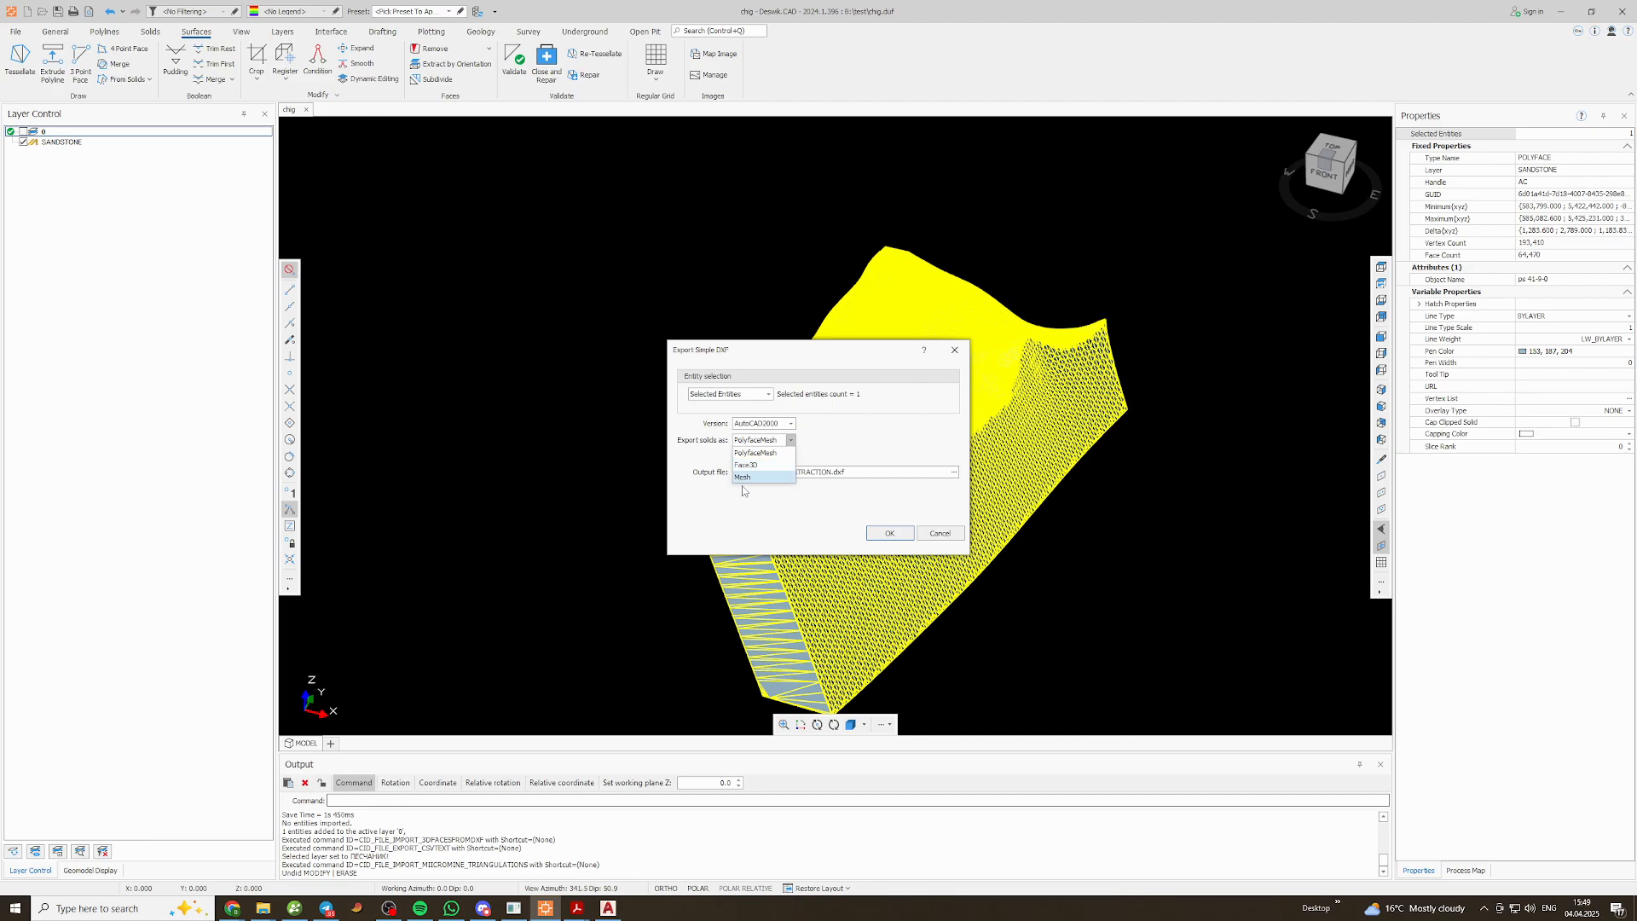
{"action": "left_click", "coordinate": [750, 478]}
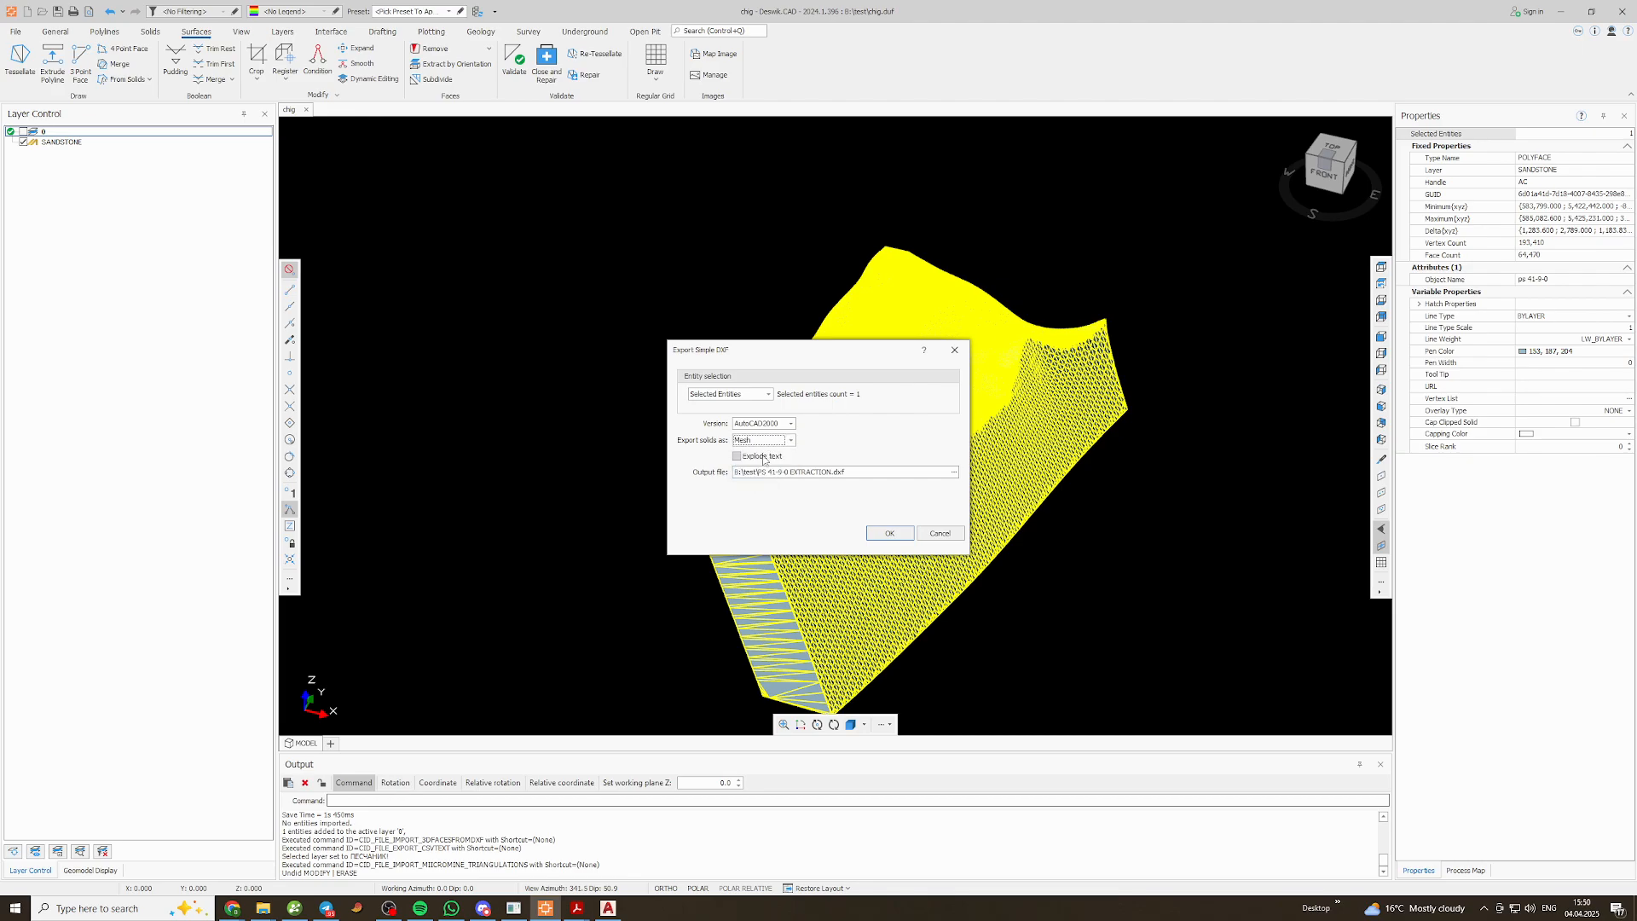
{"action": "mouse_move", "coordinate": [576, 908]}
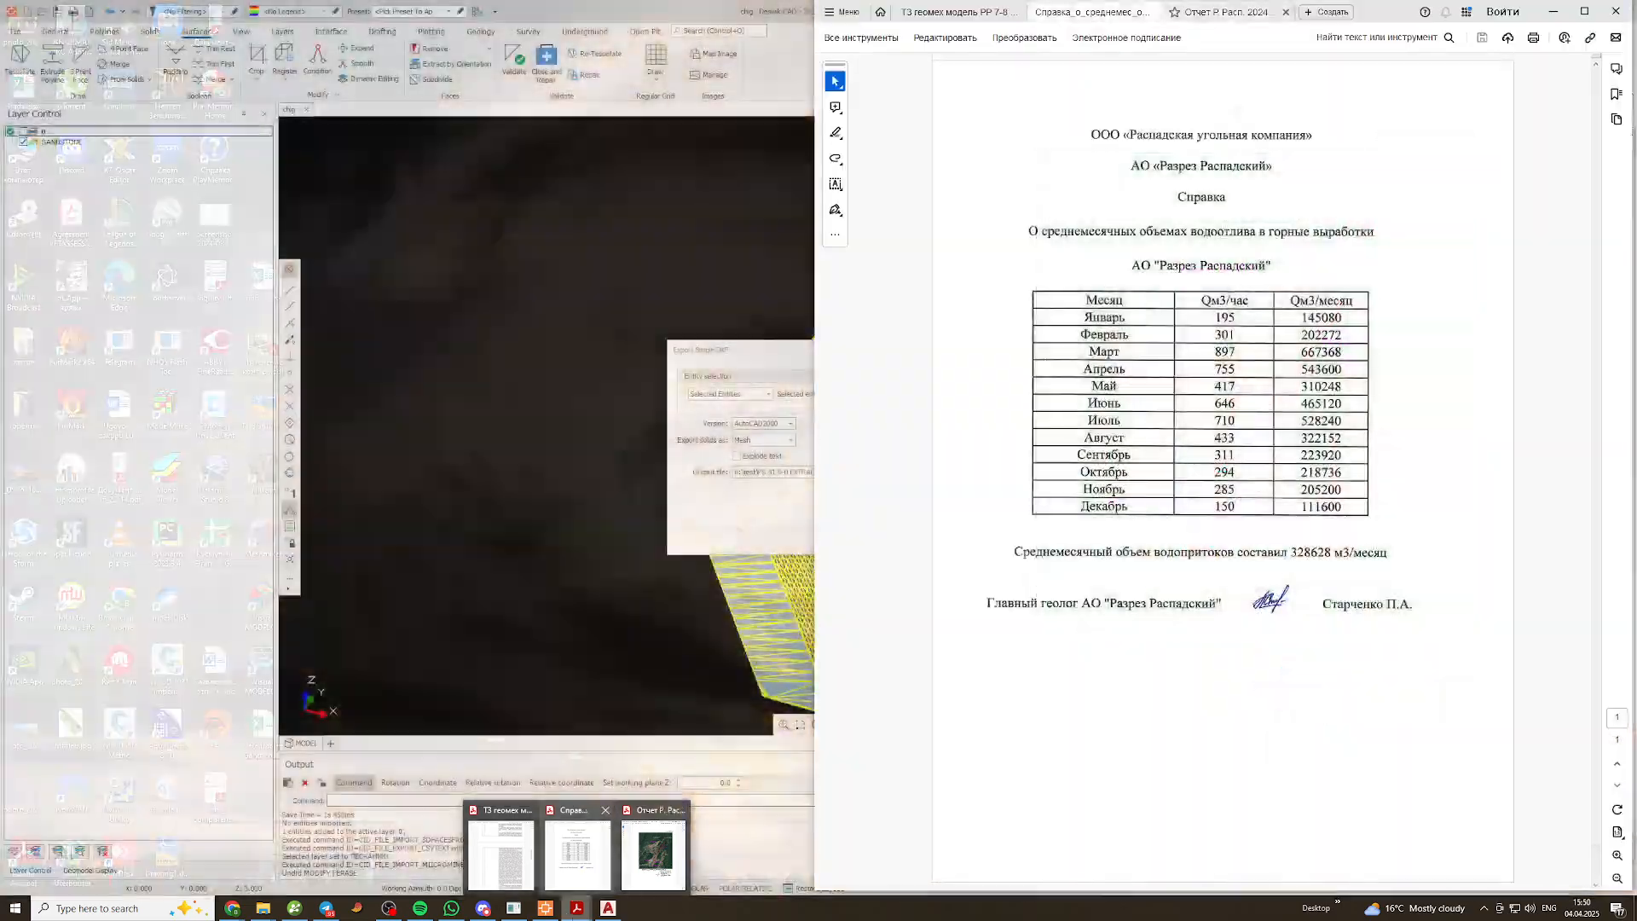
{"action": "left_click", "coordinate": [608, 908]}
{"action": "left_click", "coordinate": [761, 449]}
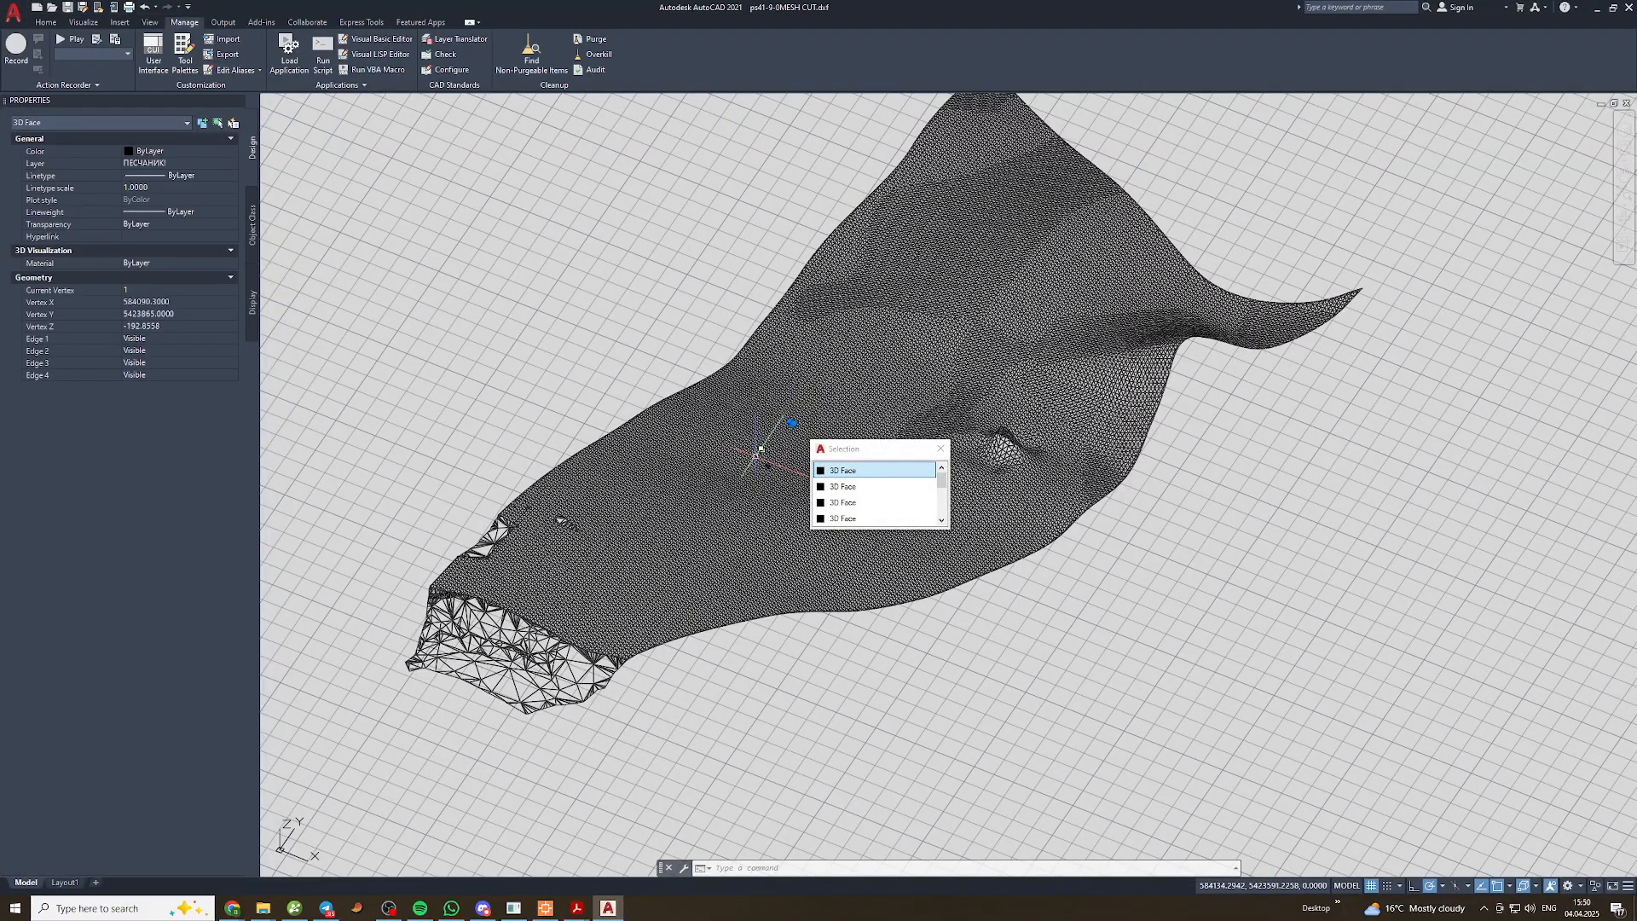
{"action": "key", "text": "alt+Tab"}
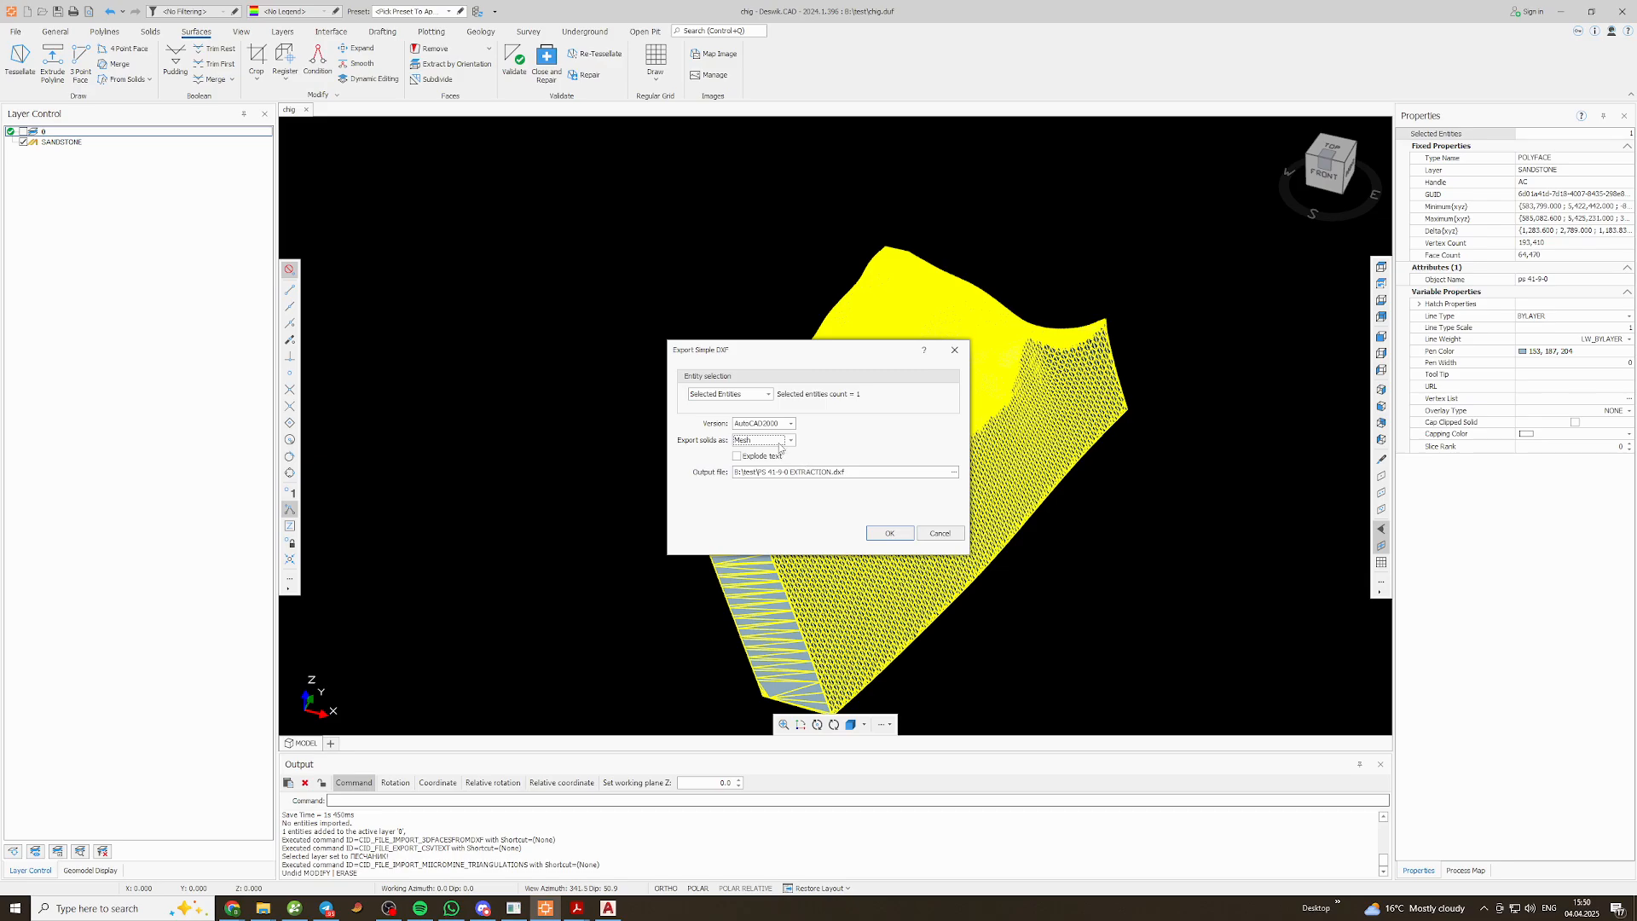
Set the solids export type to Face3D and run the DXF export of the selected block
{"action": "left_click", "coordinate": [781, 444]}
{"action": "left_click", "coordinate": [760, 468]}
{"action": "left_click", "coordinate": [889, 534]}
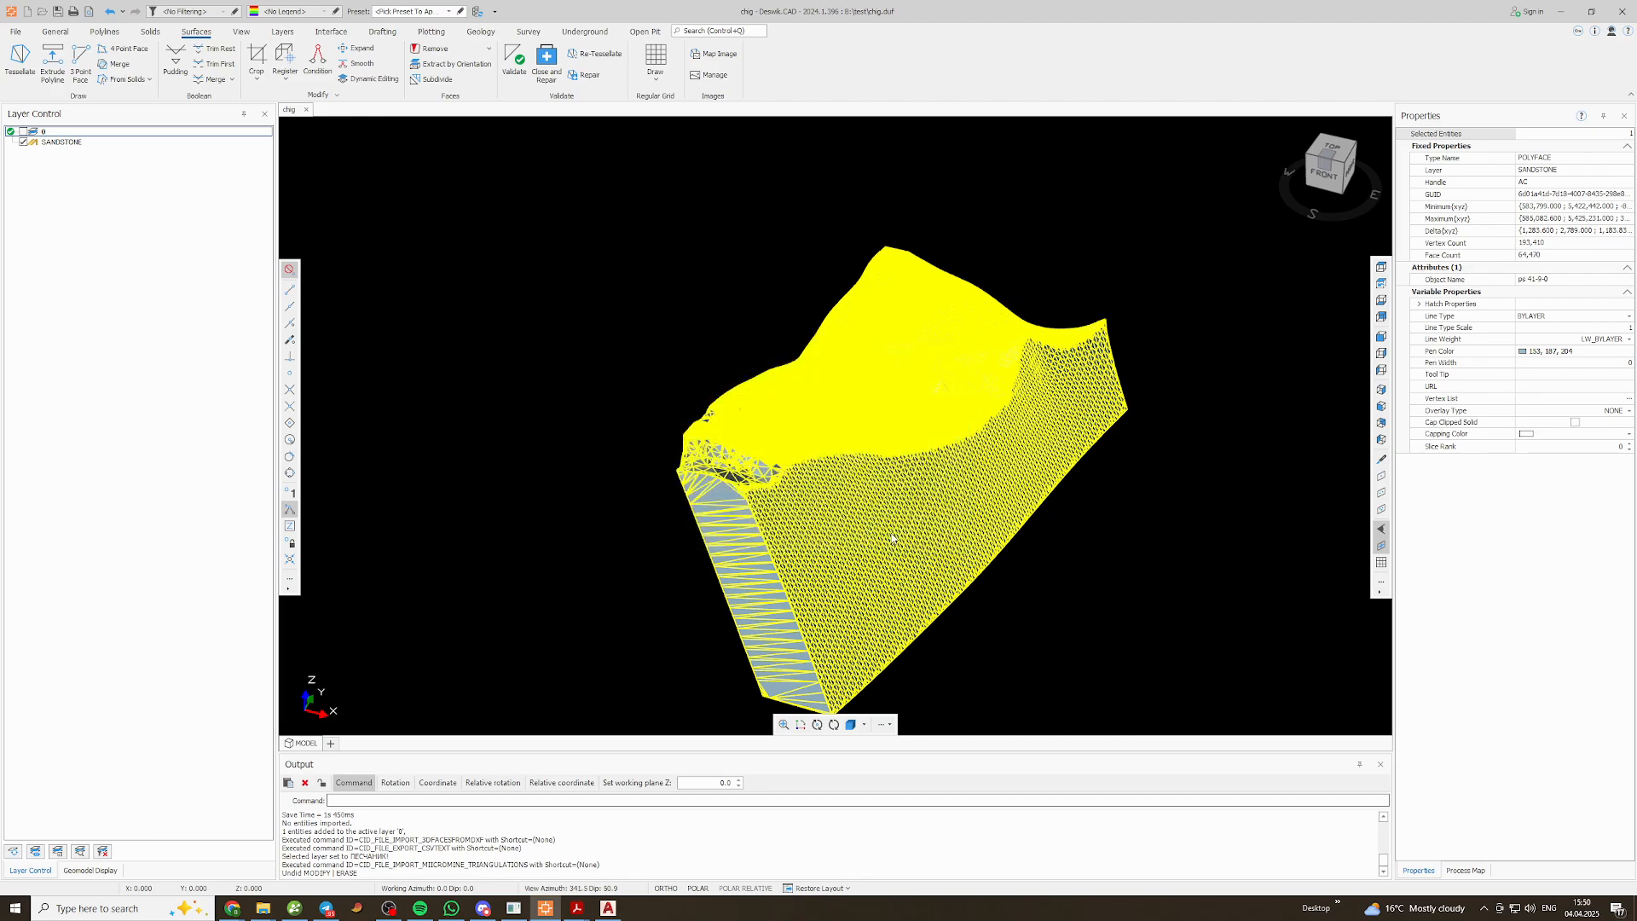
{"action": "middle_click_drag", "start_coordinate": [974, 531], "coordinate": [917, 472]}
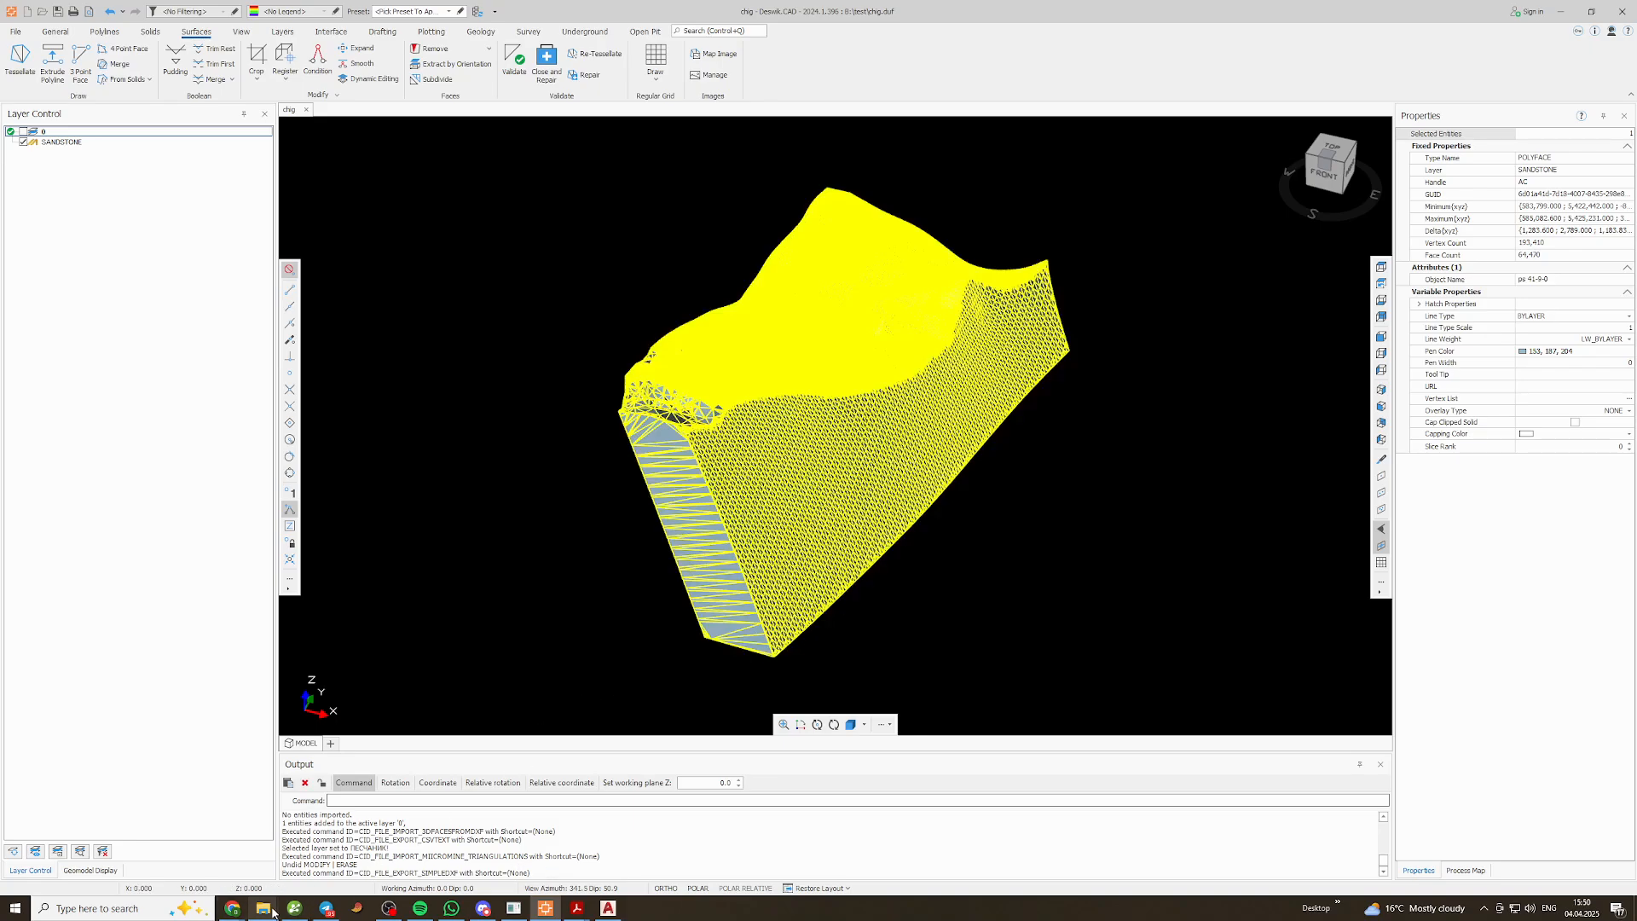
Open the exported PS 41-9-0 EXTRACTION.dxf from the test folder in AutoCAD
{"action": "mouse_move", "coordinate": [262, 908]}
{"action": "left_click", "coordinate": [488, 844]}
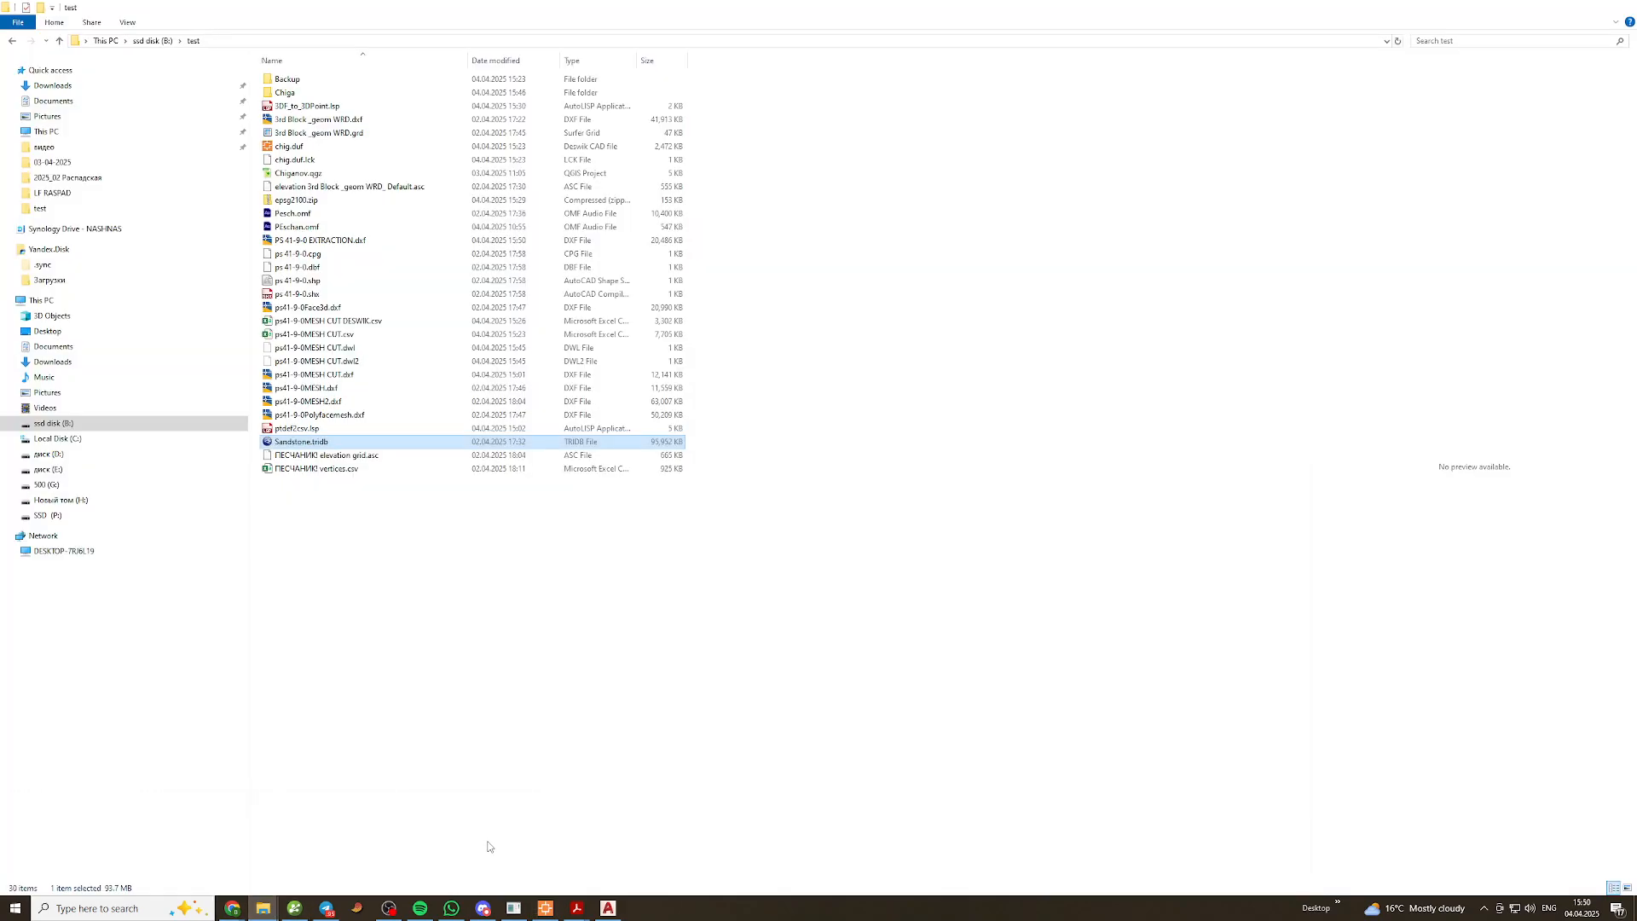
{"action": "left_click", "coordinate": [328, 566]}
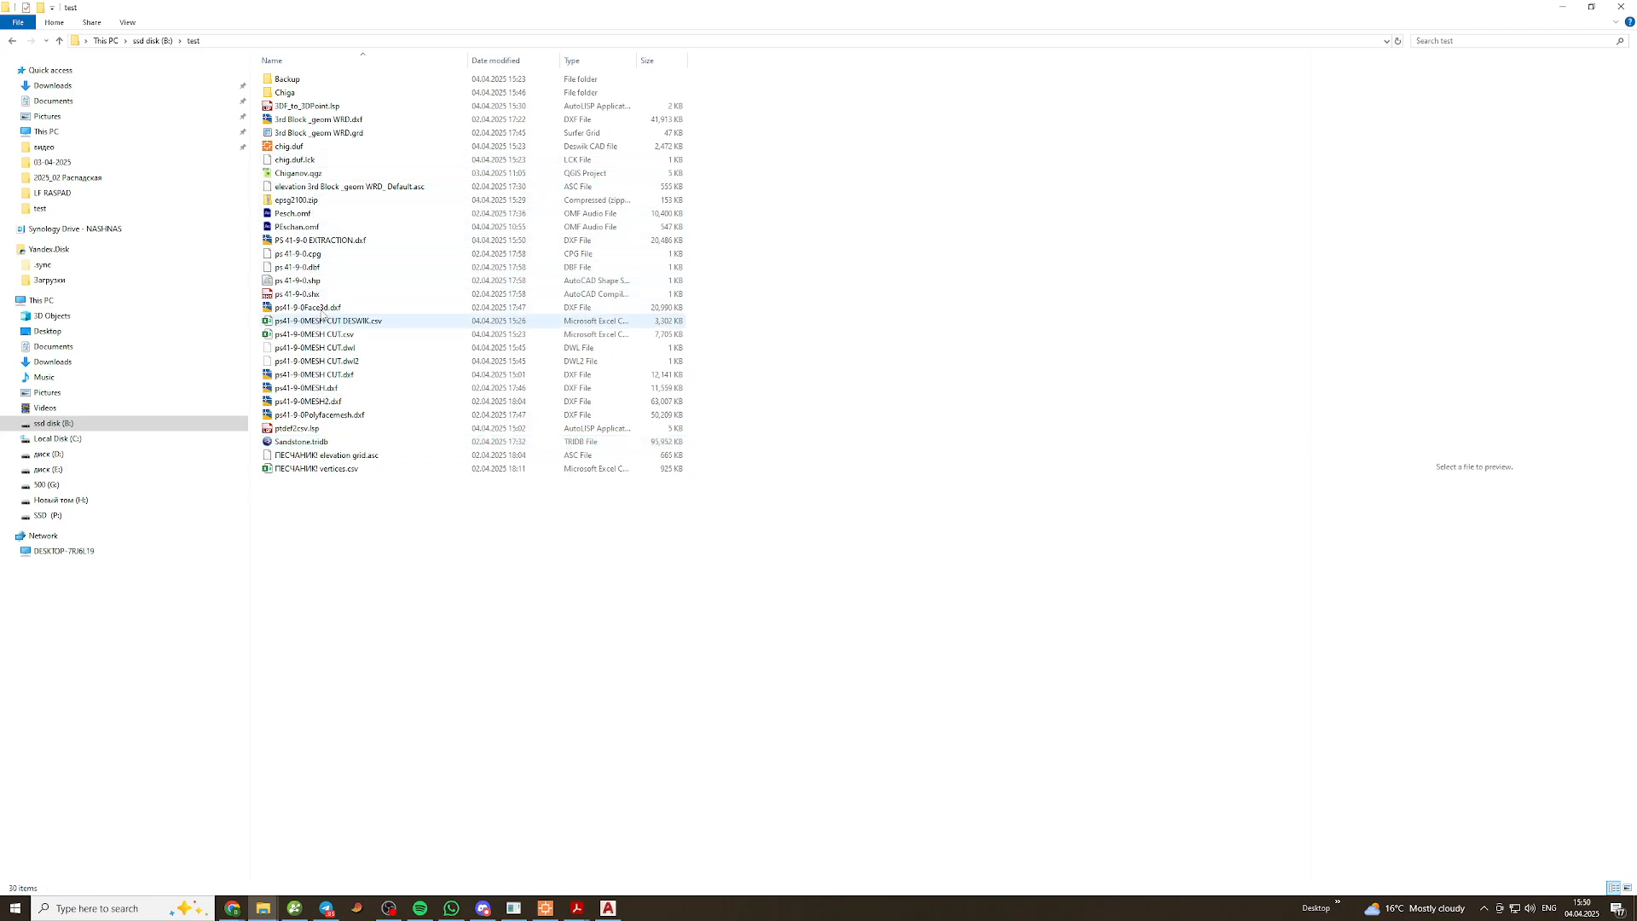
{"action": "left_click", "coordinate": [317, 241]}
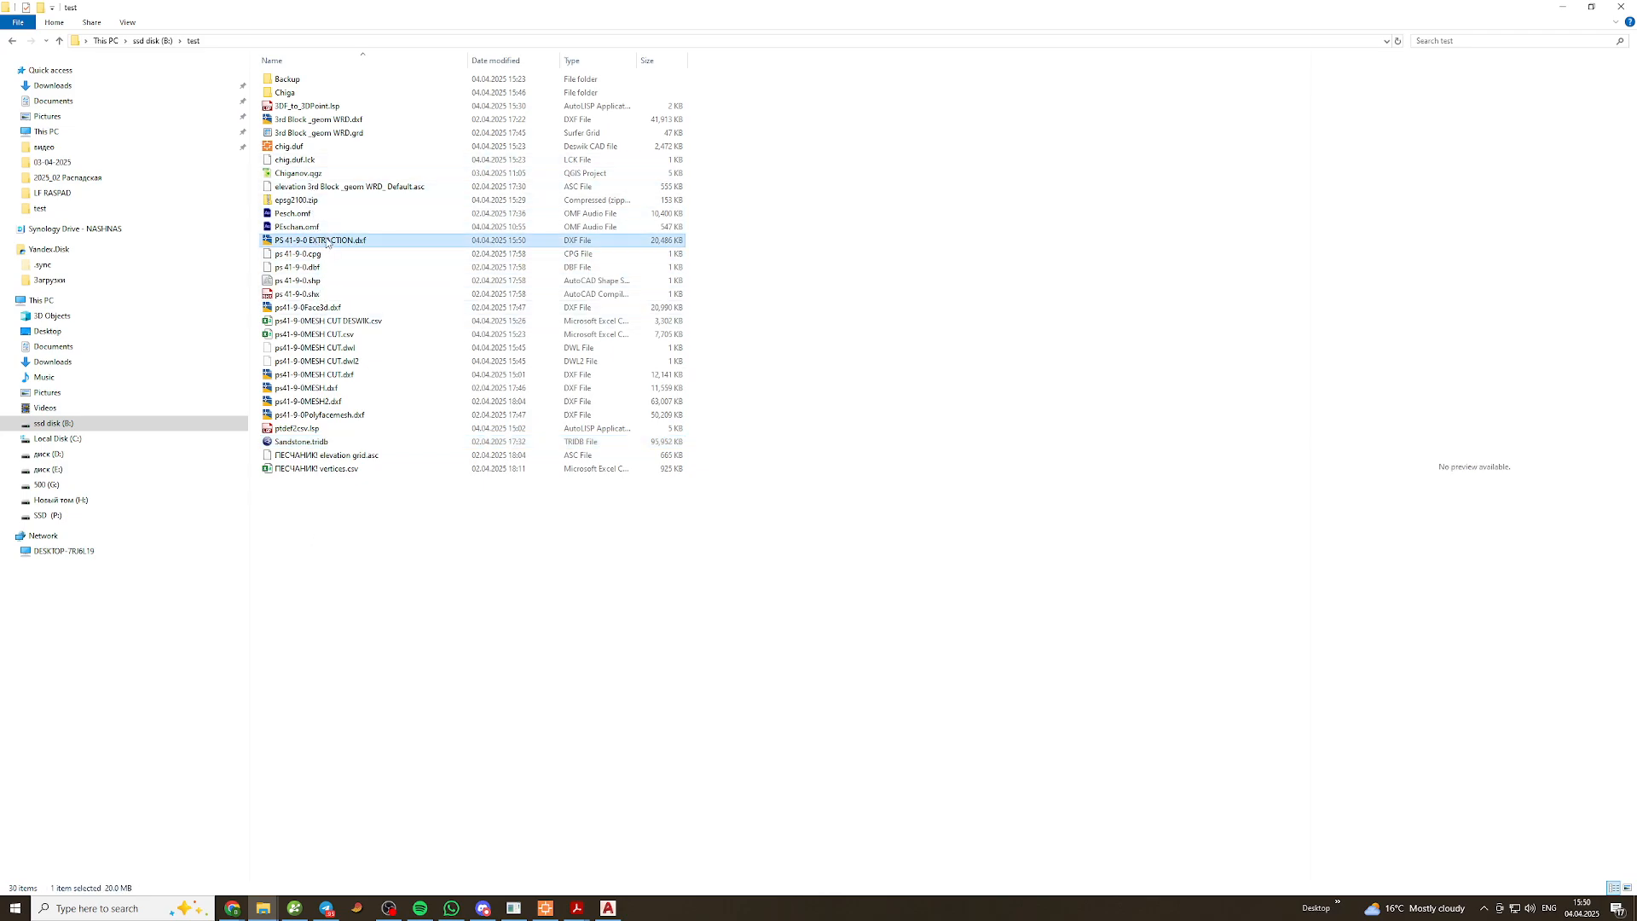
{"action": "double_click", "coordinate": [321, 242]}
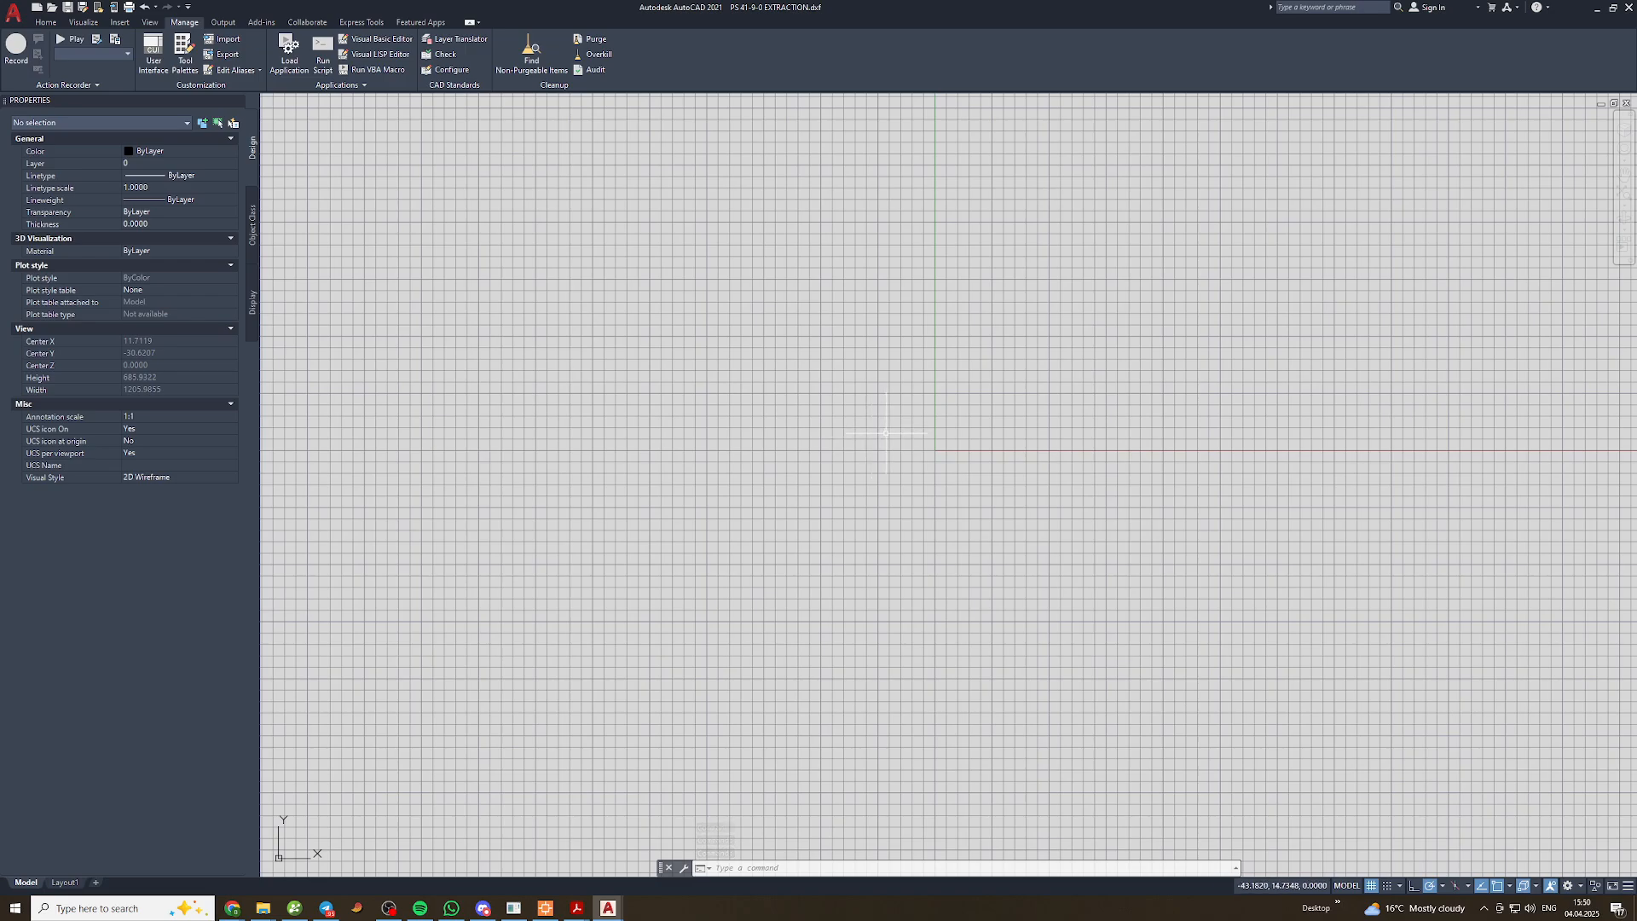
Examine the exported block's wireframe in plan, oblique and close-up views, ending with a side view of its profile
{"action": "middle_click", "coordinate": [884, 436]}
{"action": "middle_click", "coordinate": [885, 437]}
{"action": "scroll", "coordinate": [953, 486], "scroll_direction": "up", "scroll_amount": 2}
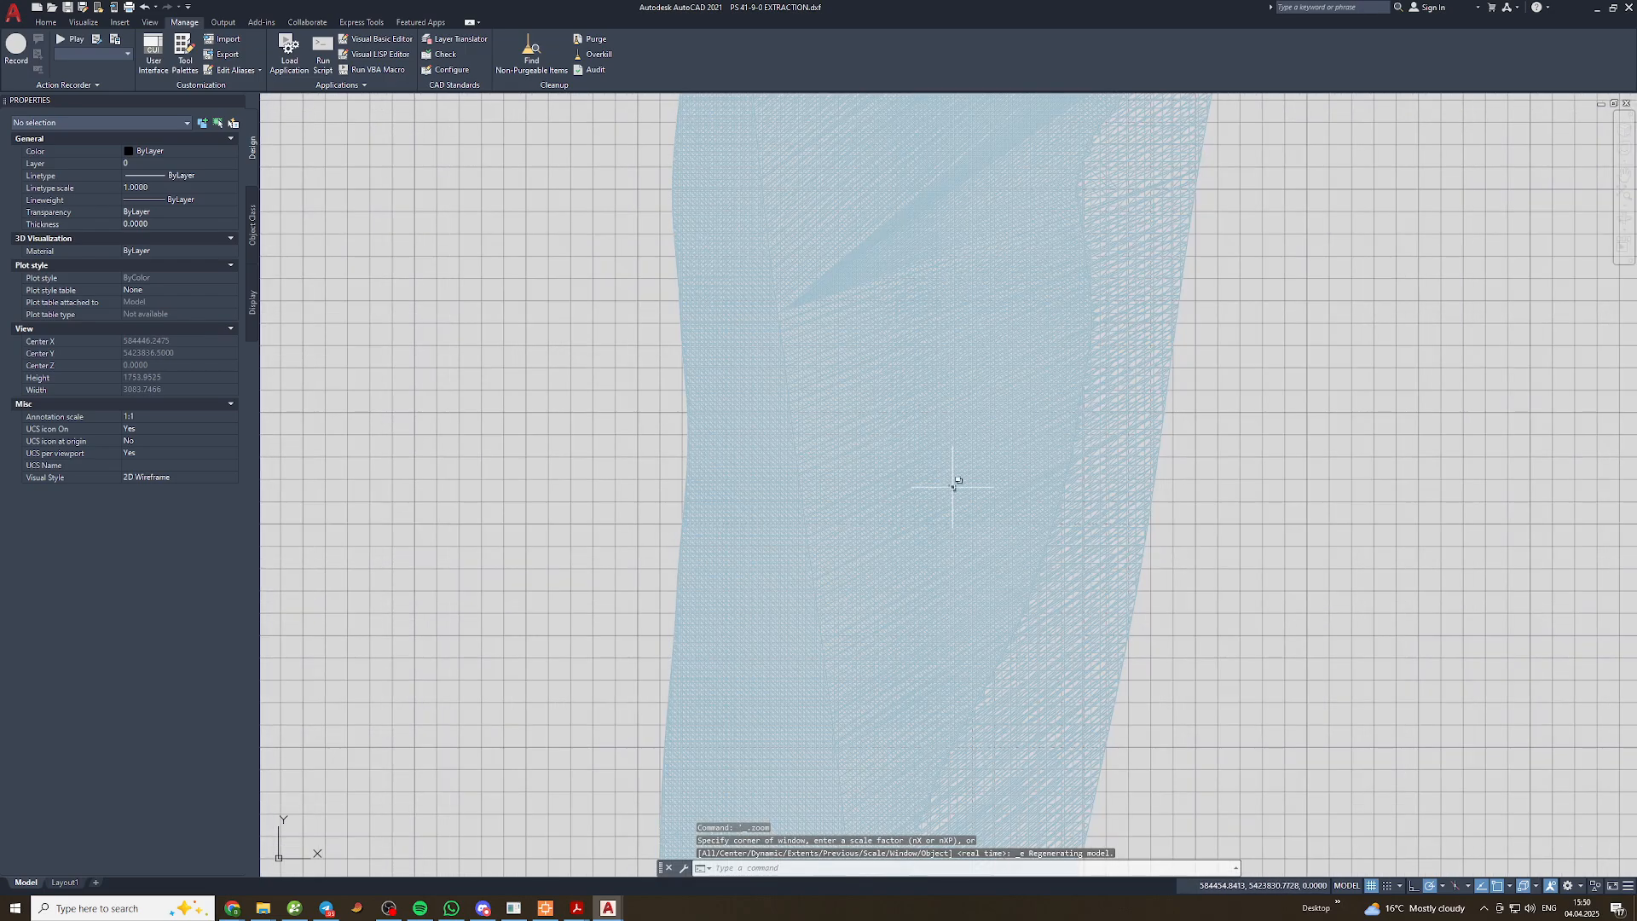
{"action": "scroll", "coordinate": [953, 486], "scroll_direction": "down", "scroll_amount": 3}
{"action": "right_click", "coordinate": [950, 467]}
{"action": "key", "text": "Escape"}
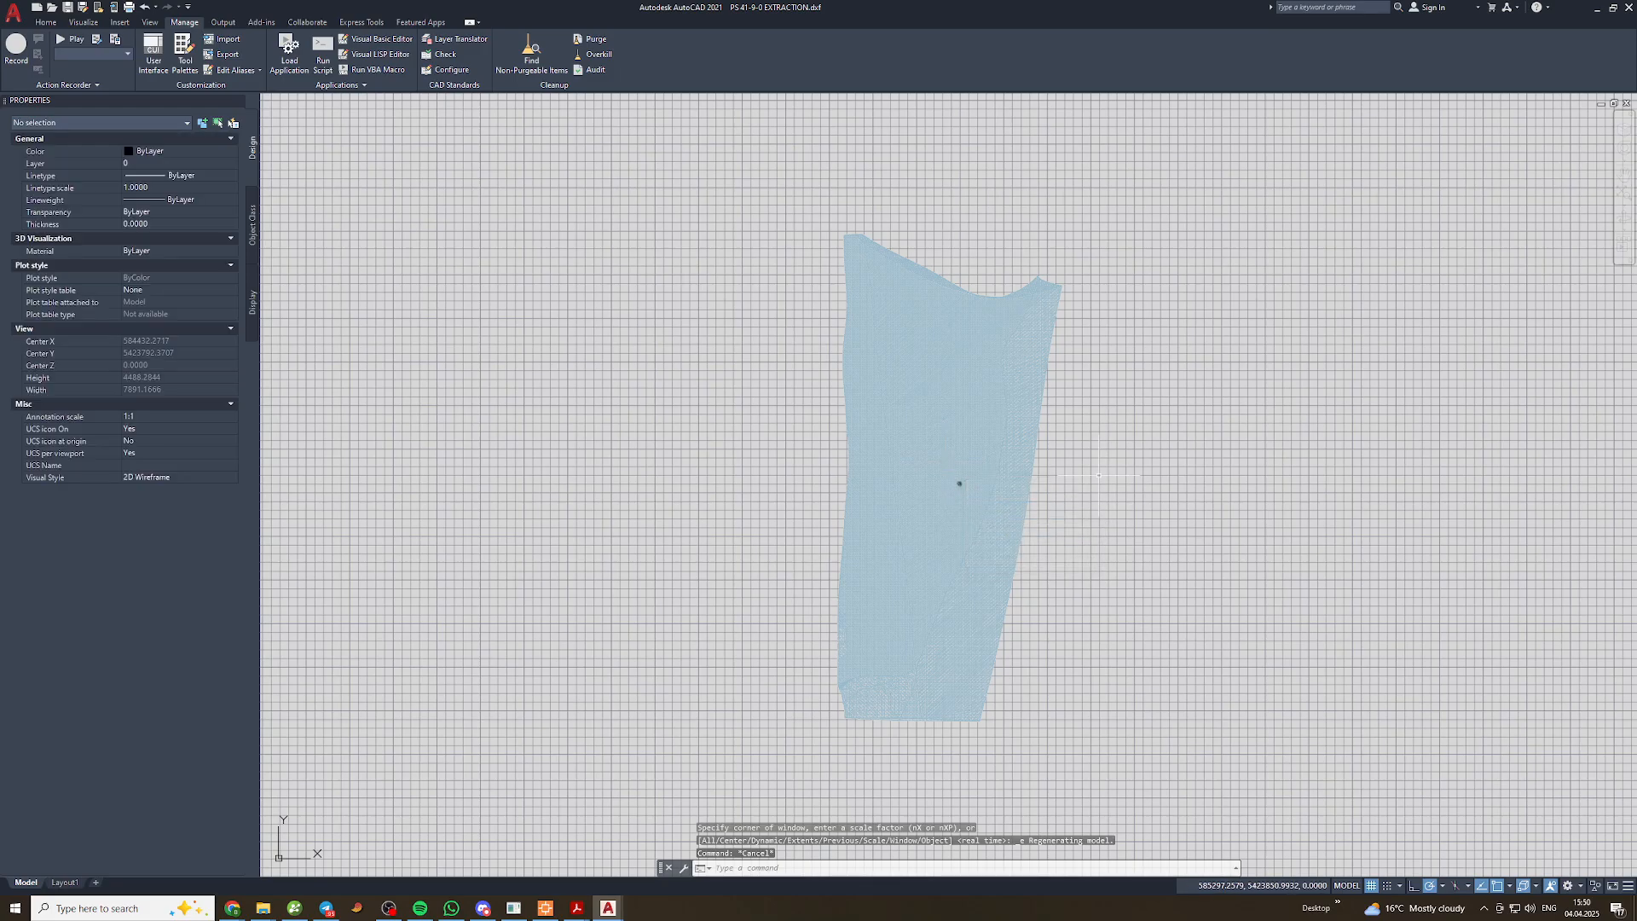
{"action": "left_click_drag", "start_coordinate": [699, 546], "coordinate": [910, 402], "text": "shift"}
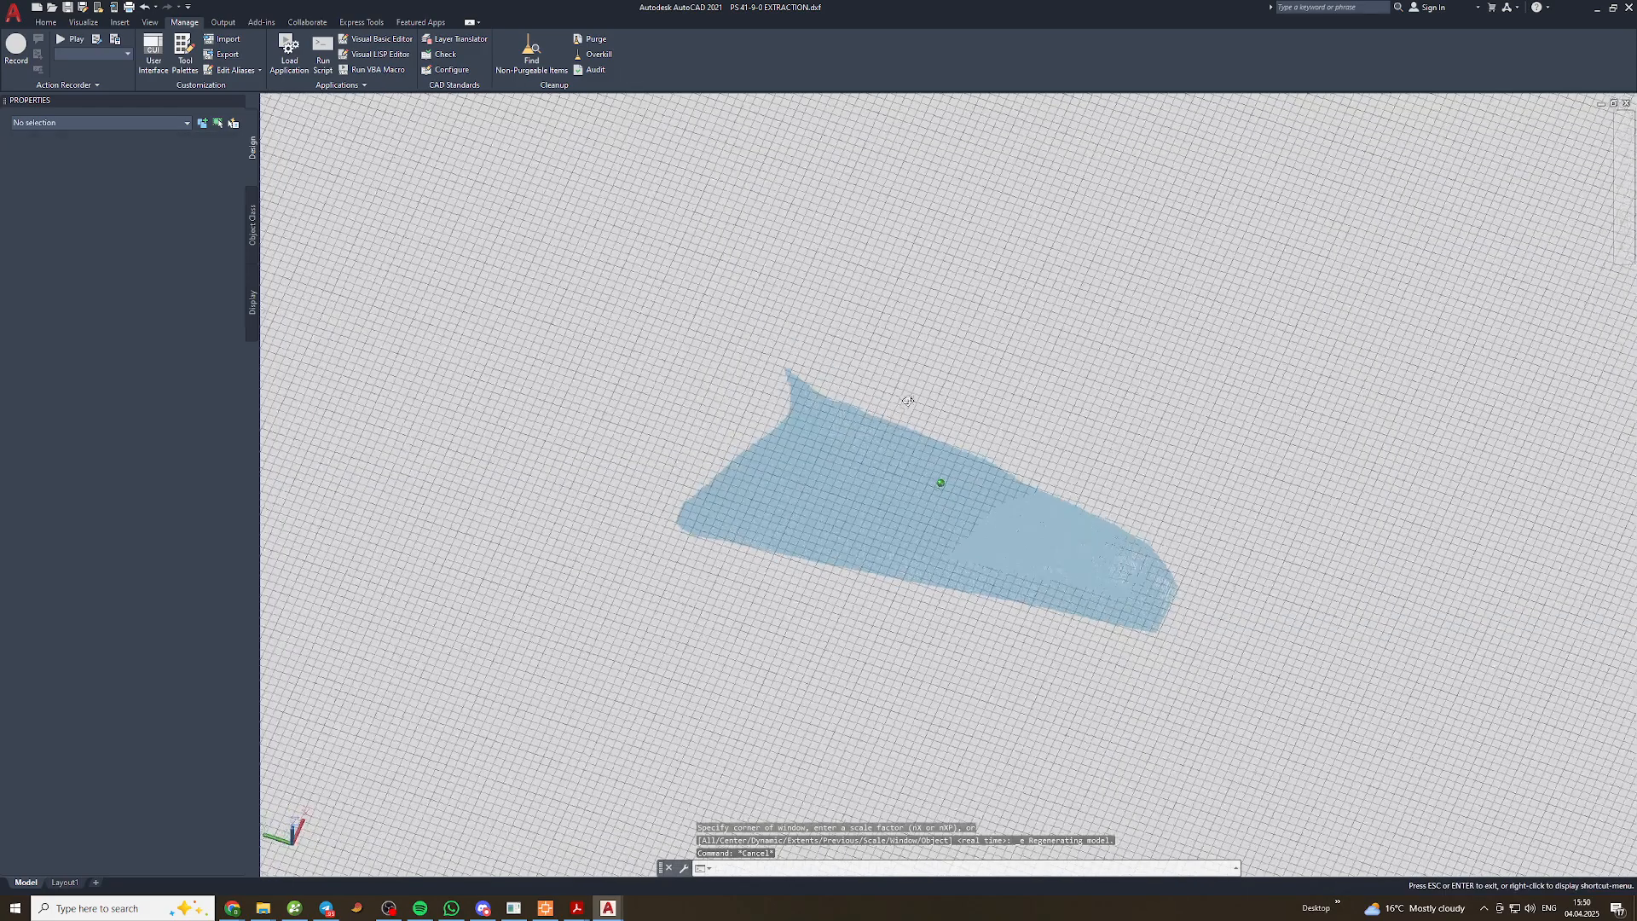
{"action": "middle_click_drag", "start_coordinate": [910, 402], "coordinate": [589, 282], "text": "shift"}
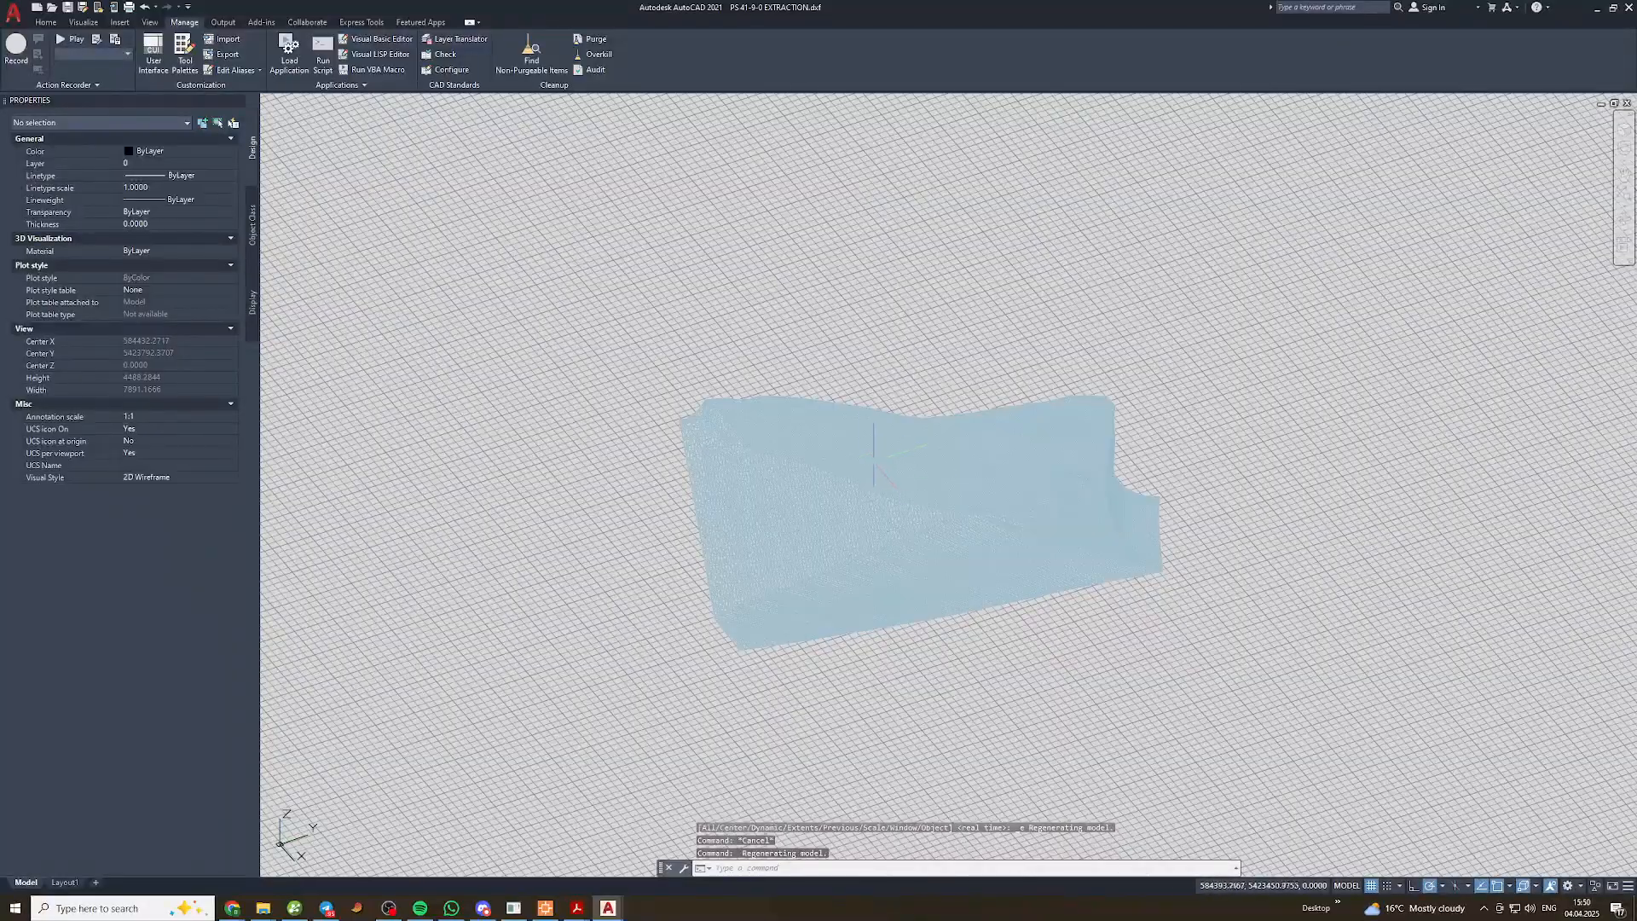
{"action": "scroll", "coordinate": [883, 507], "scroll_direction": "up", "scroll_amount": 10}
{"action": "scroll", "coordinate": [925, 499], "scroll_direction": "down", "scroll_amount": 12}
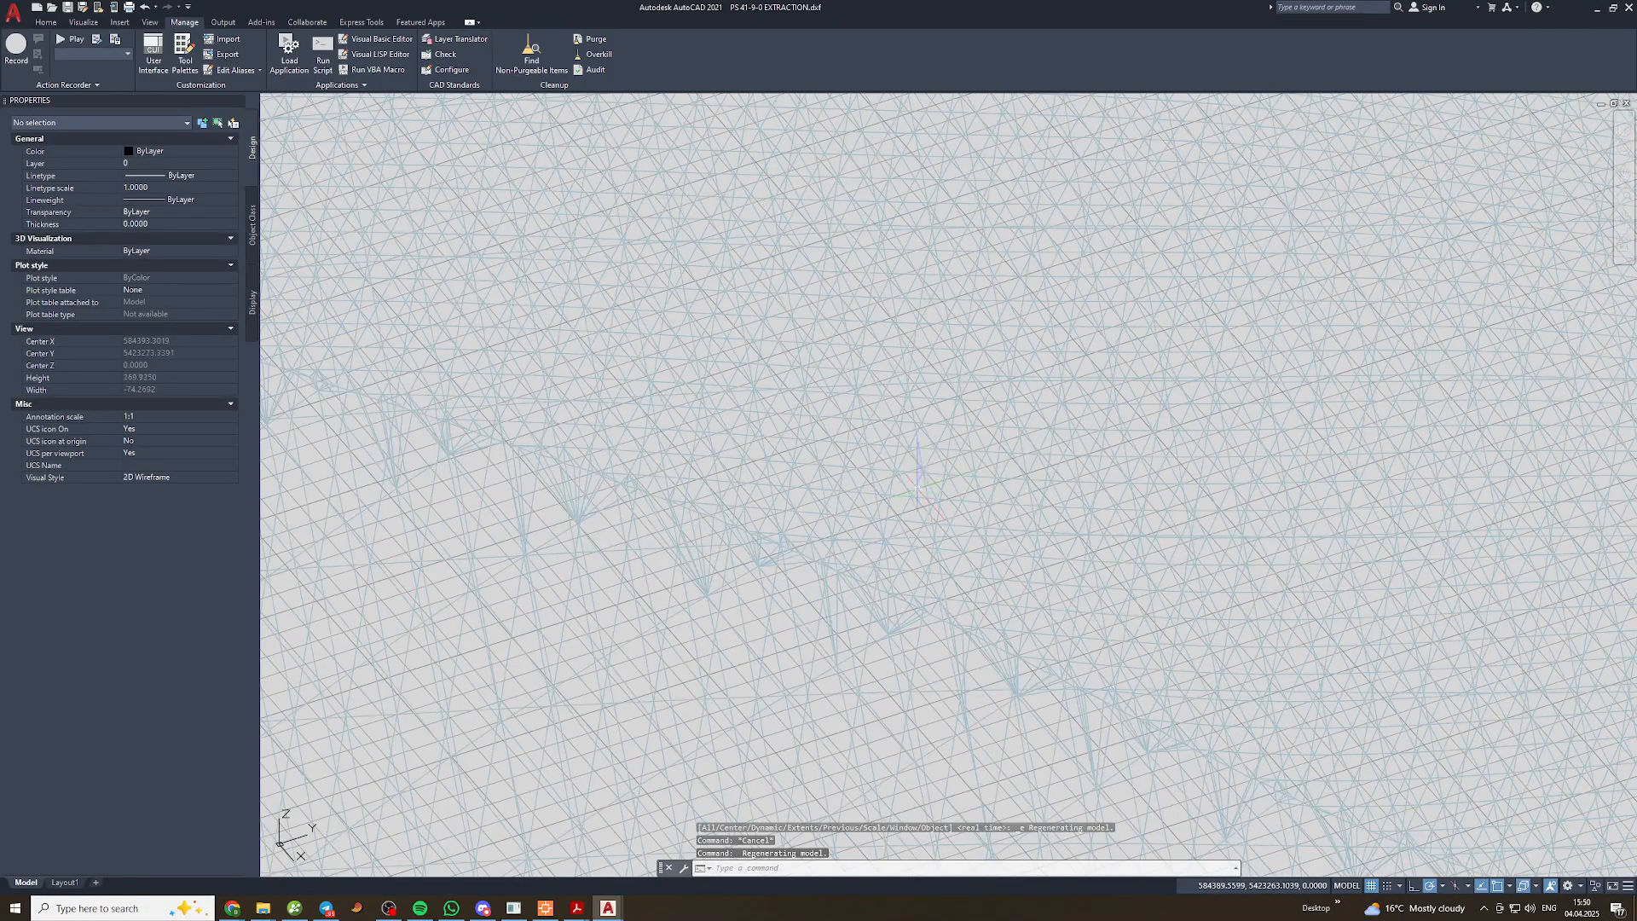
{"action": "middle_click_drag", "start_coordinate": [978, 526], "coordinate": [893, 475]}
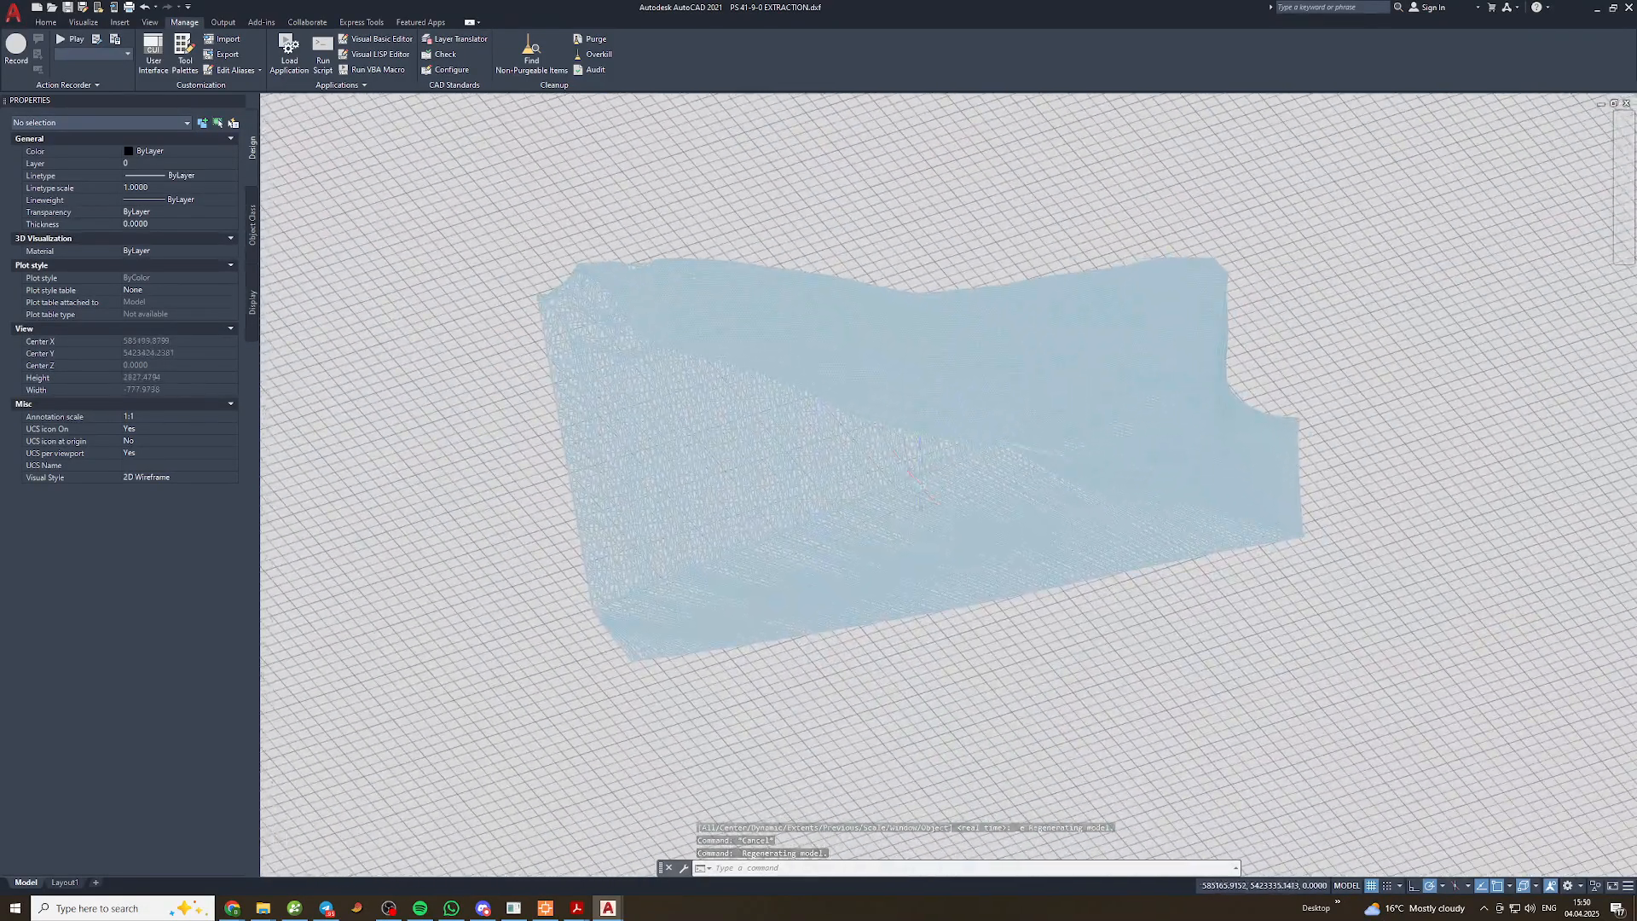
{"action": "scroll", "coordinate": [893, 475], "scroll_direction": "up", "scroll_amount": 6}
{"action": "middle_click_drag", "start_coordinate": [1035, 297], "coordinate": [926, 401], "text": "shift"}
{"action": "scroll", "coordinate": [926, 401], "scroll_direction": "down", "scroll_amount": 2}
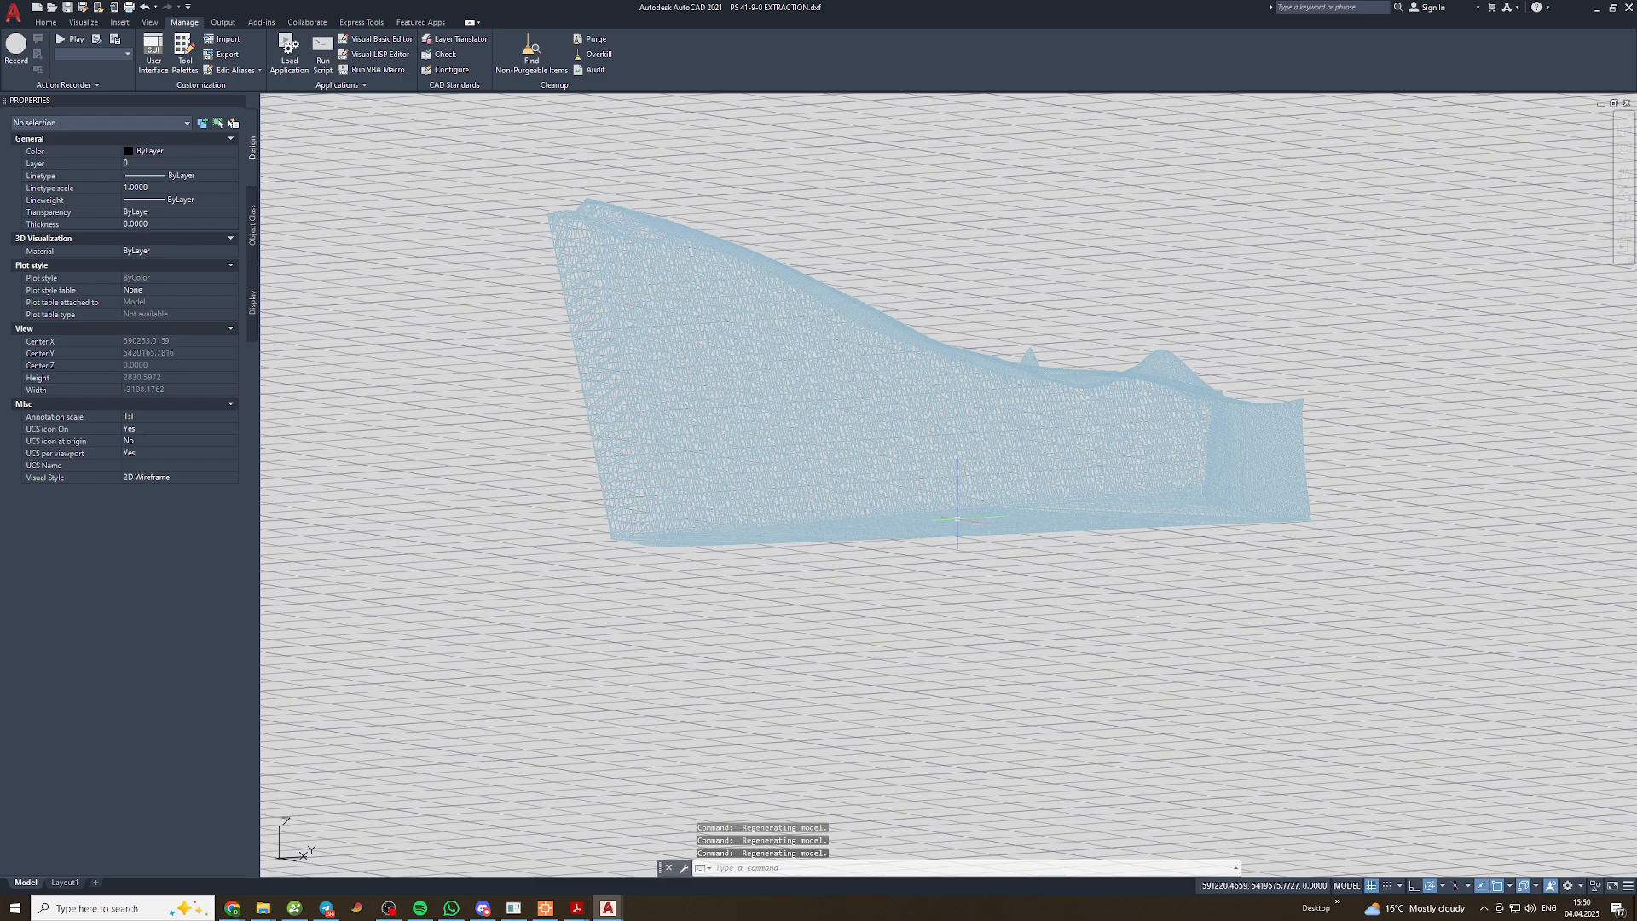
Delete the block's side and base 3D faces below the top surface by selecting them with a crossing lasso
{"action": "left_click", "coordinate": [1352, 552]}
{"action": "left_click", "coordinate": [1399, 618]}
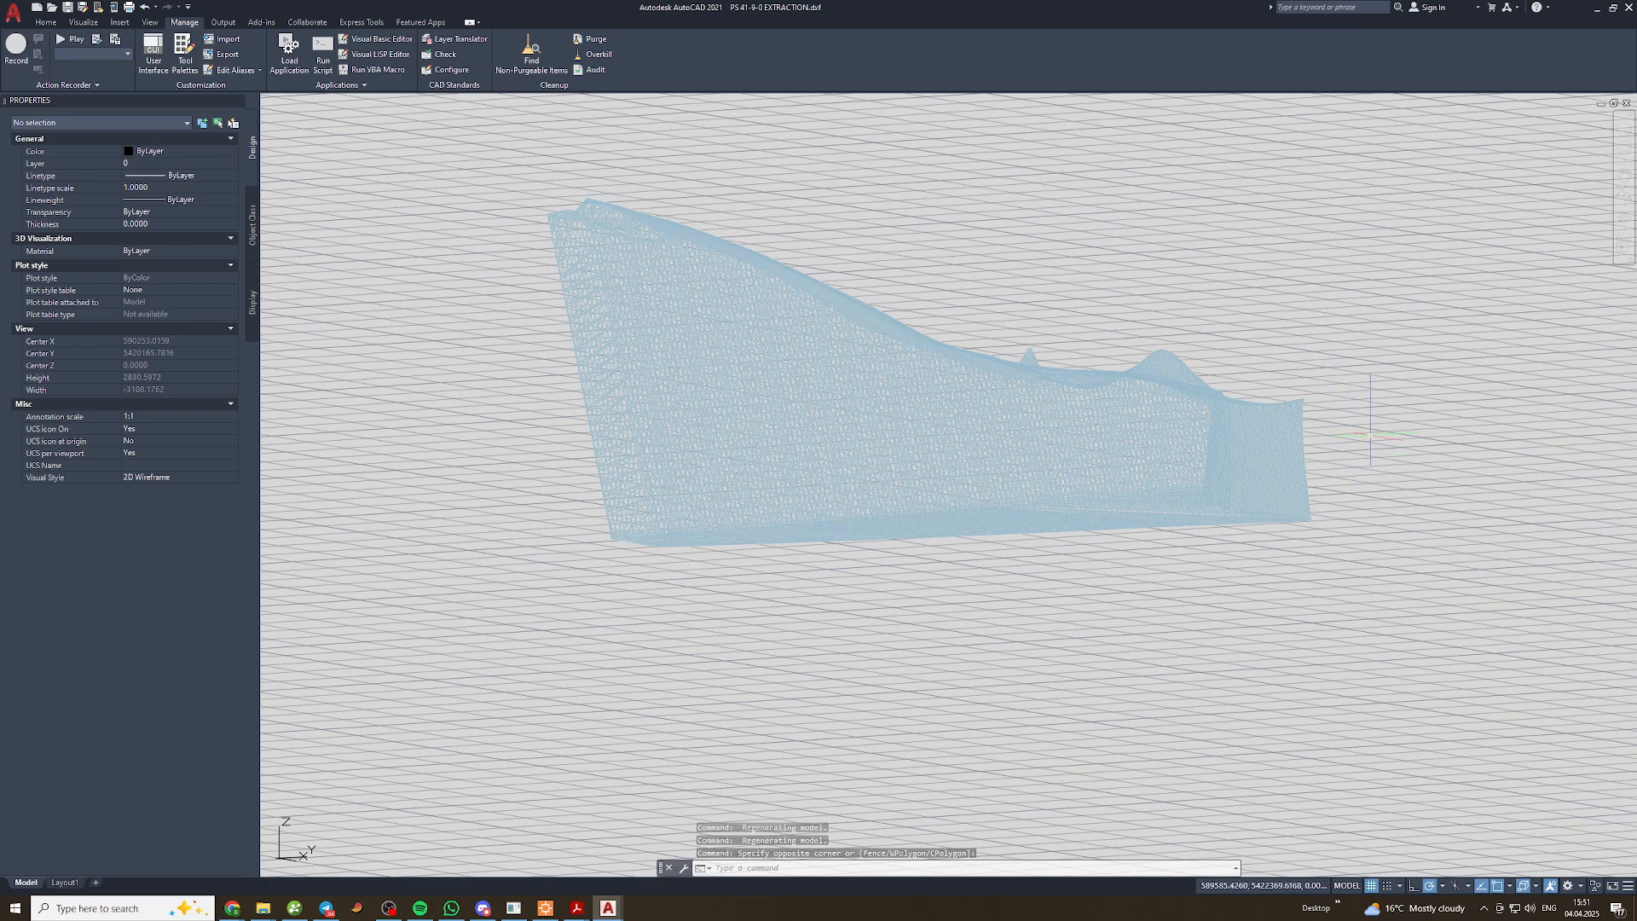
{"action": "mouse_move", "coordinate": [1370, 435]}
{"action": "left_mouse_down"}
{"action": "mouse_move", "coordinate": [1321, 403]}
{"action": "mouse_move", "coordinate": [1135, 378]}
{"action": "mouse_move", "coordinate": [1078, 395]}
{"action": "mouse_move", "coordinate": [943, 369]}
{"action": "mouse_move", "coordinate": [716, 259]}
{"action": "mouse_move", "coordinate": [625, 231]}
{"action": "mouse_move", "coordinate": [559, 233]}
{"action": "mouse_move", "coordinate": [548, 390]}
{"action": "mouse_move", "coordinate": [801, 732]}
{"action": "left_mouse_up"}
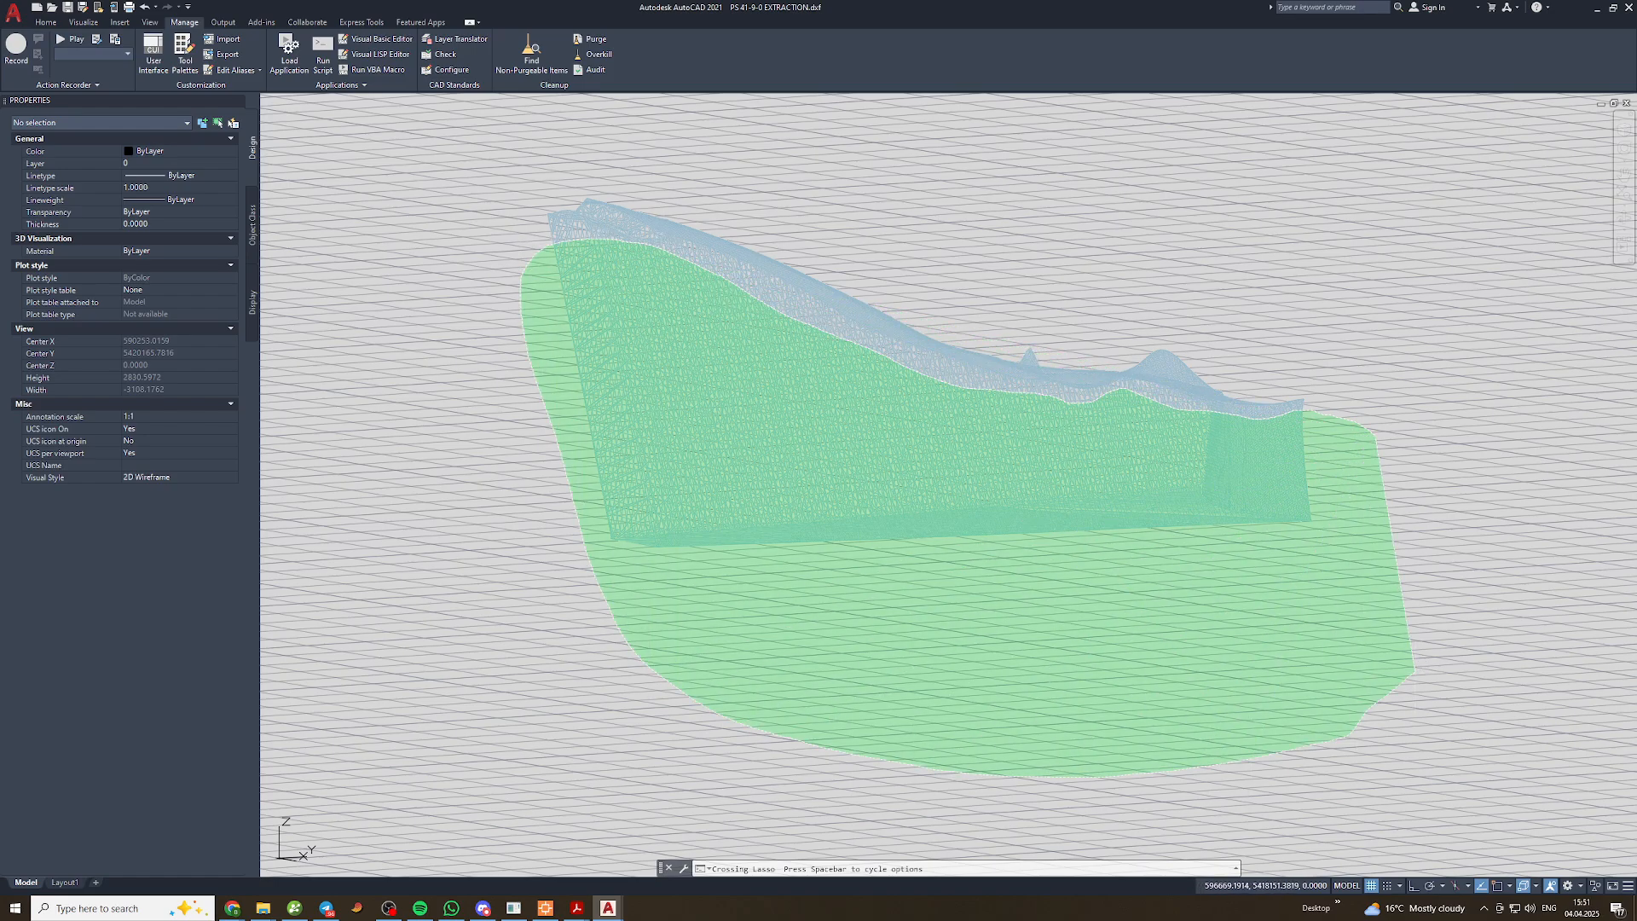
{"action": "left_click_drag", "start_coordinate": [1413, 670], "coordinate": [1416, 671]}
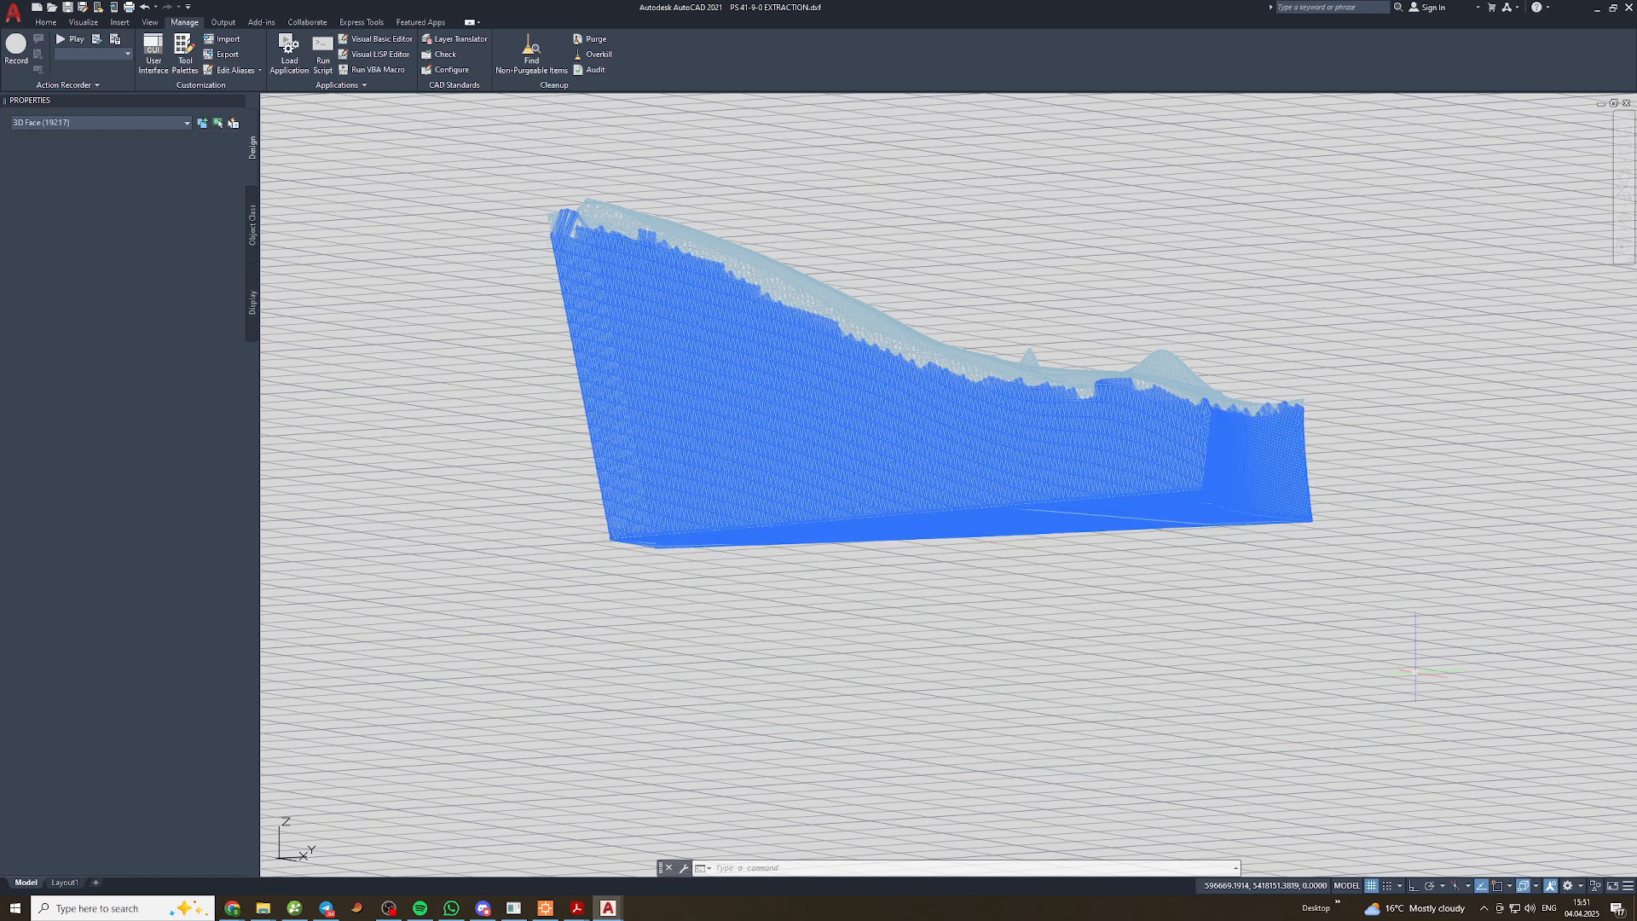
{"action": "left_click_drag", "start_coordinate": [738, 466], "coordinate": [744, 461]}
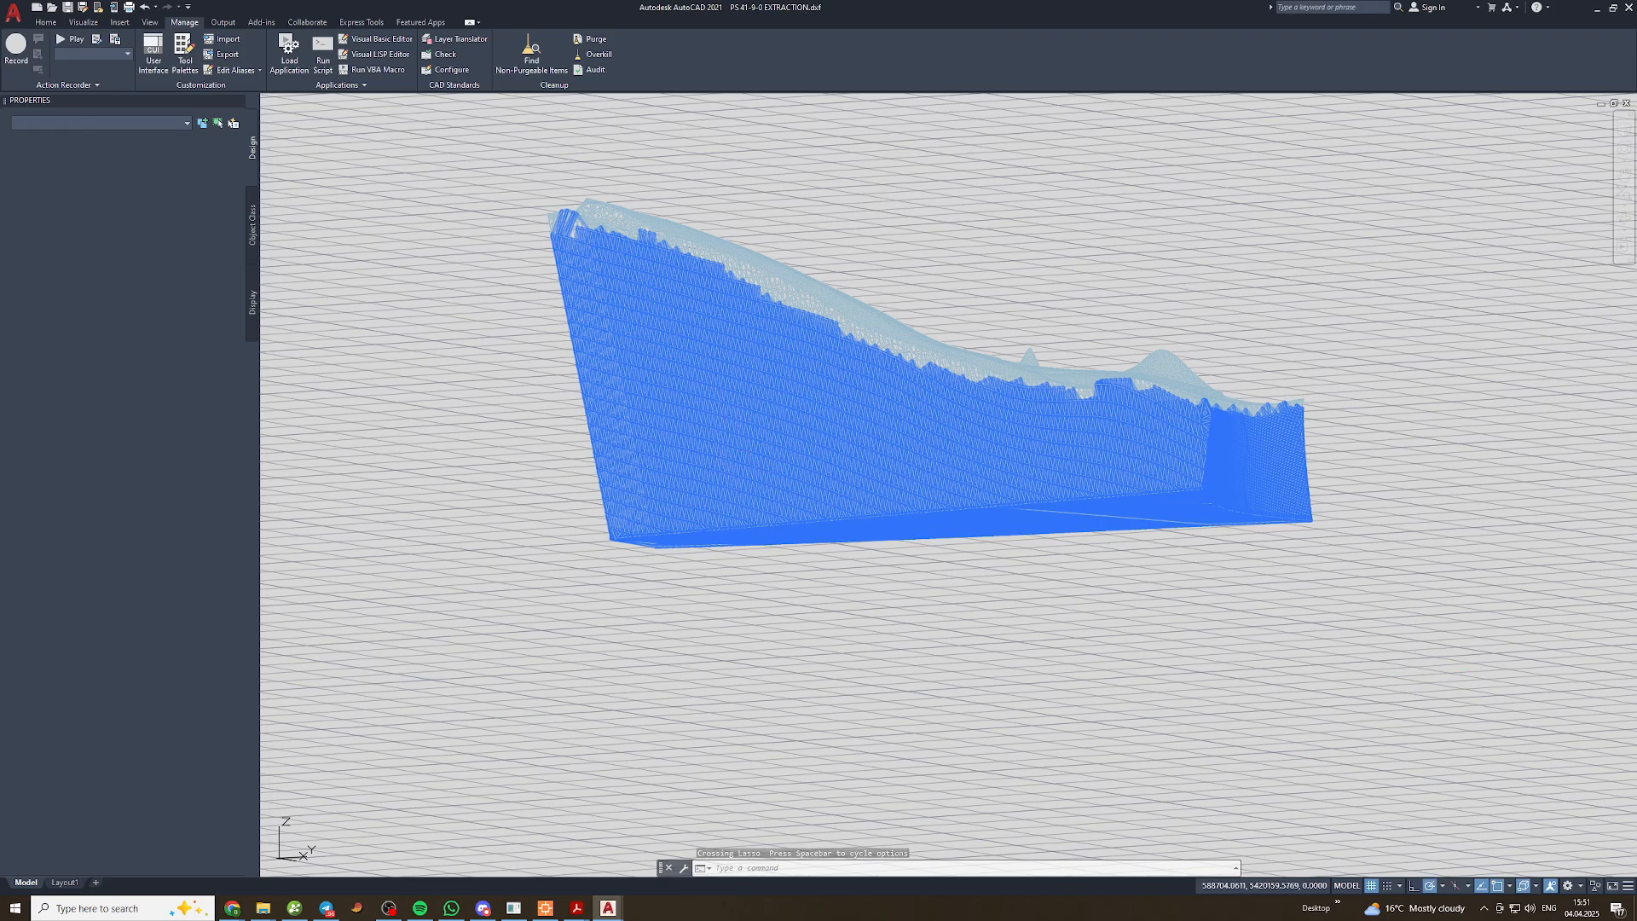
{"action": "key", "text": "Delete"}
{"action": "middle_click_drag", "start_coordinate": [708, 350], "coordinate": [721, 424]}
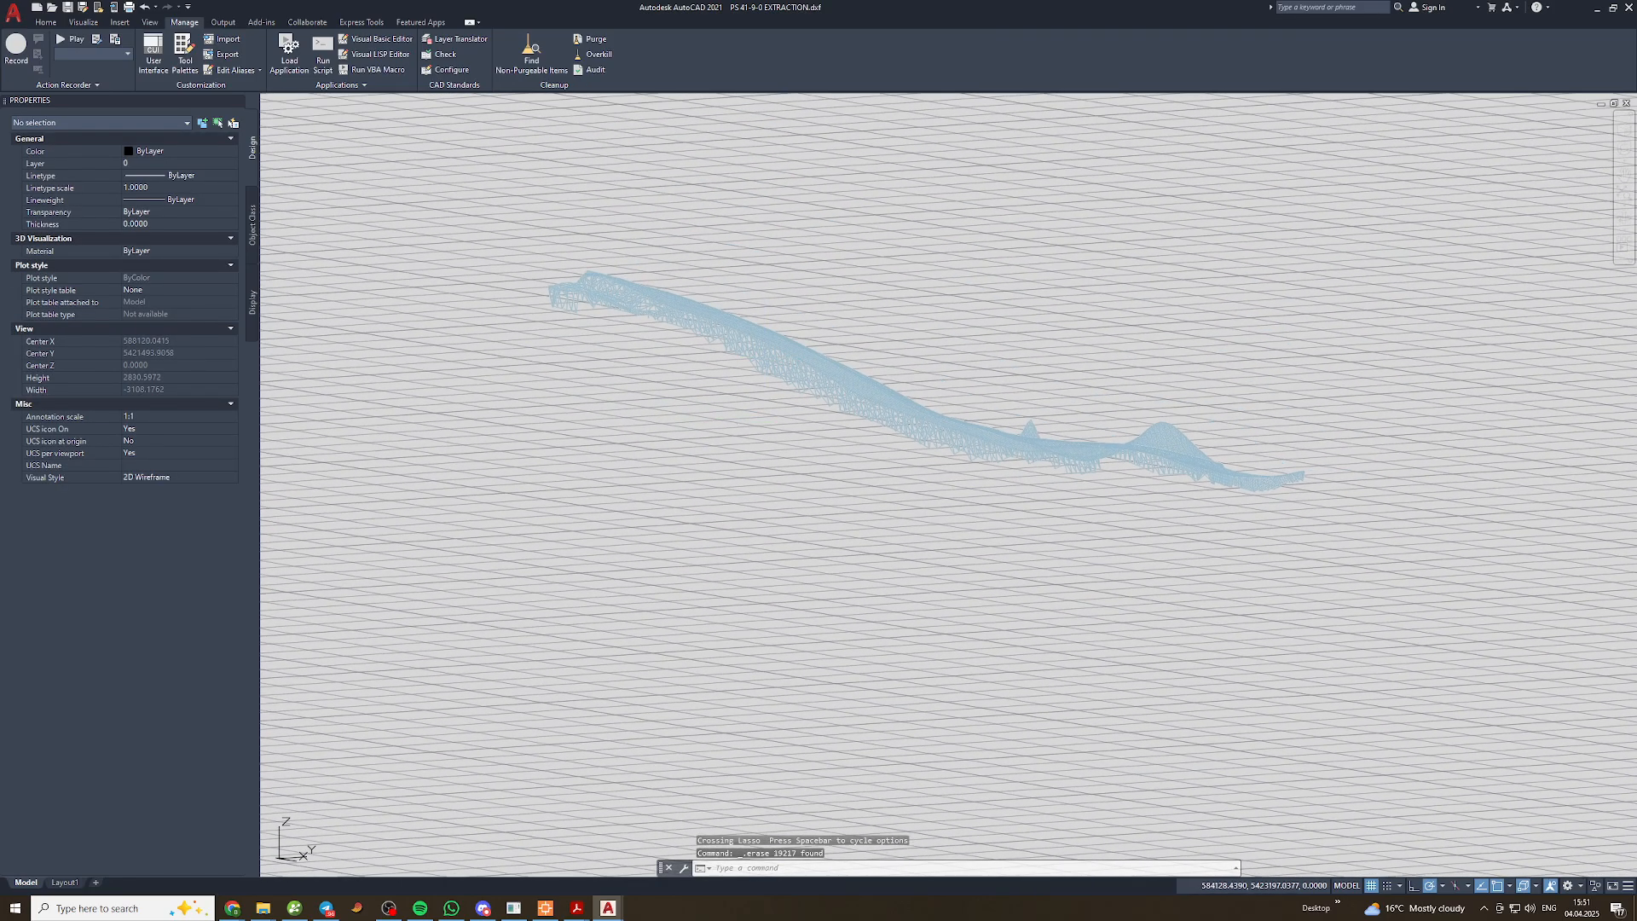
Select the remaining faces and set the SANDSTONE layer's color to white
{"action": "mouse_move", "coordinate": [960, 429]}
{"action": "middle_mouse_down", "text": "shift"}
{"action": "mouse_move", "coordinate": [1032, 524]}
{"action": "mouse_move", "coordinate": [941, 458]}
{"action": "mouse_move", "coordinate": [984, 454]}
{"action": "middle_mouse_up", "text": "shift"}
{"action": "scroll", "coordinate": [941, 458], "scroll_direction": "up", "scroll_amount": 4}
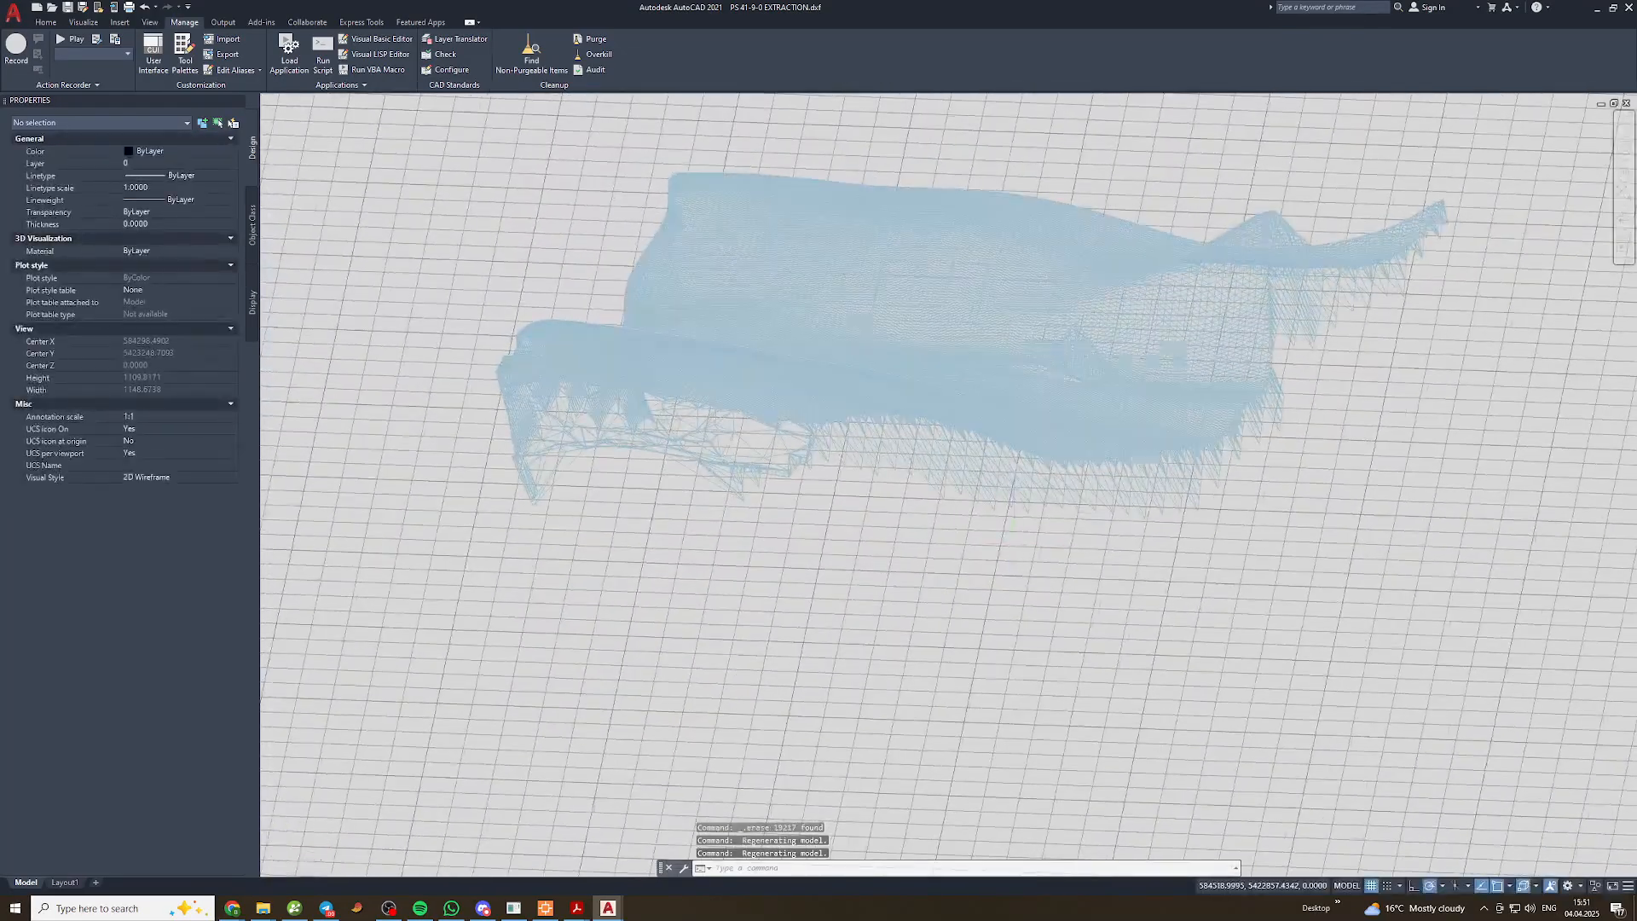
{"action": "scroll", "coordinate": [1019, 541], "scroll_direction": "down", "scroll_amount": 4}
{"action": "left_click", "coordinate": [1300, 676]}
{"action": "left_click", "coordinate": [714, 365]}
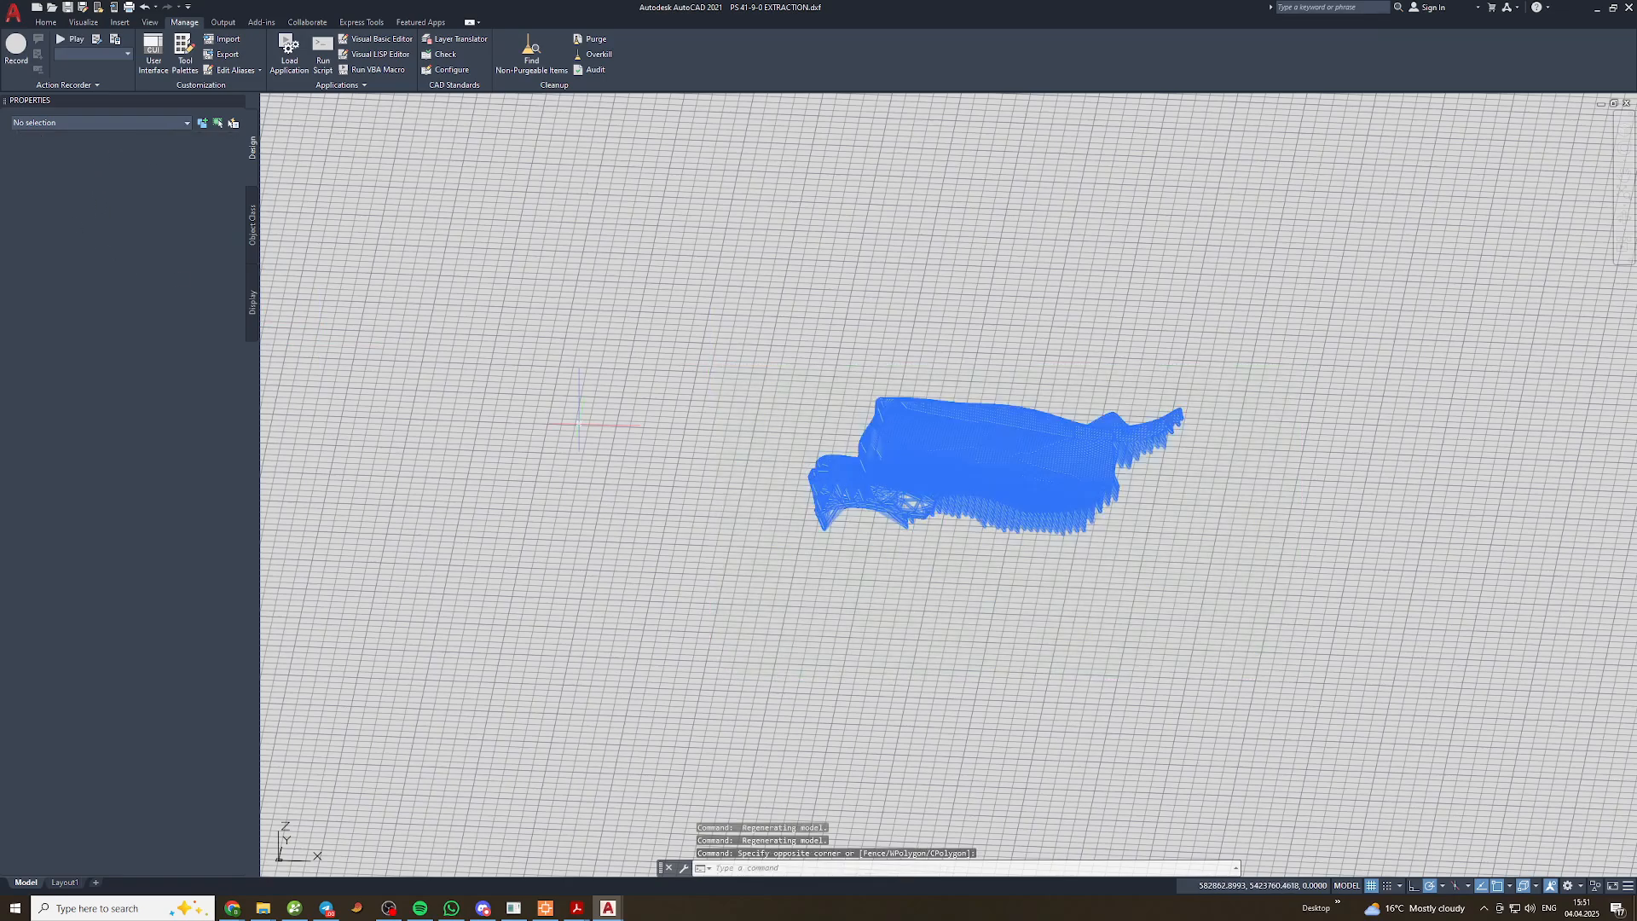
{"action": "middle_click_drag", "start_coordinate": [806, 513], "coordinate": [764, 517]}
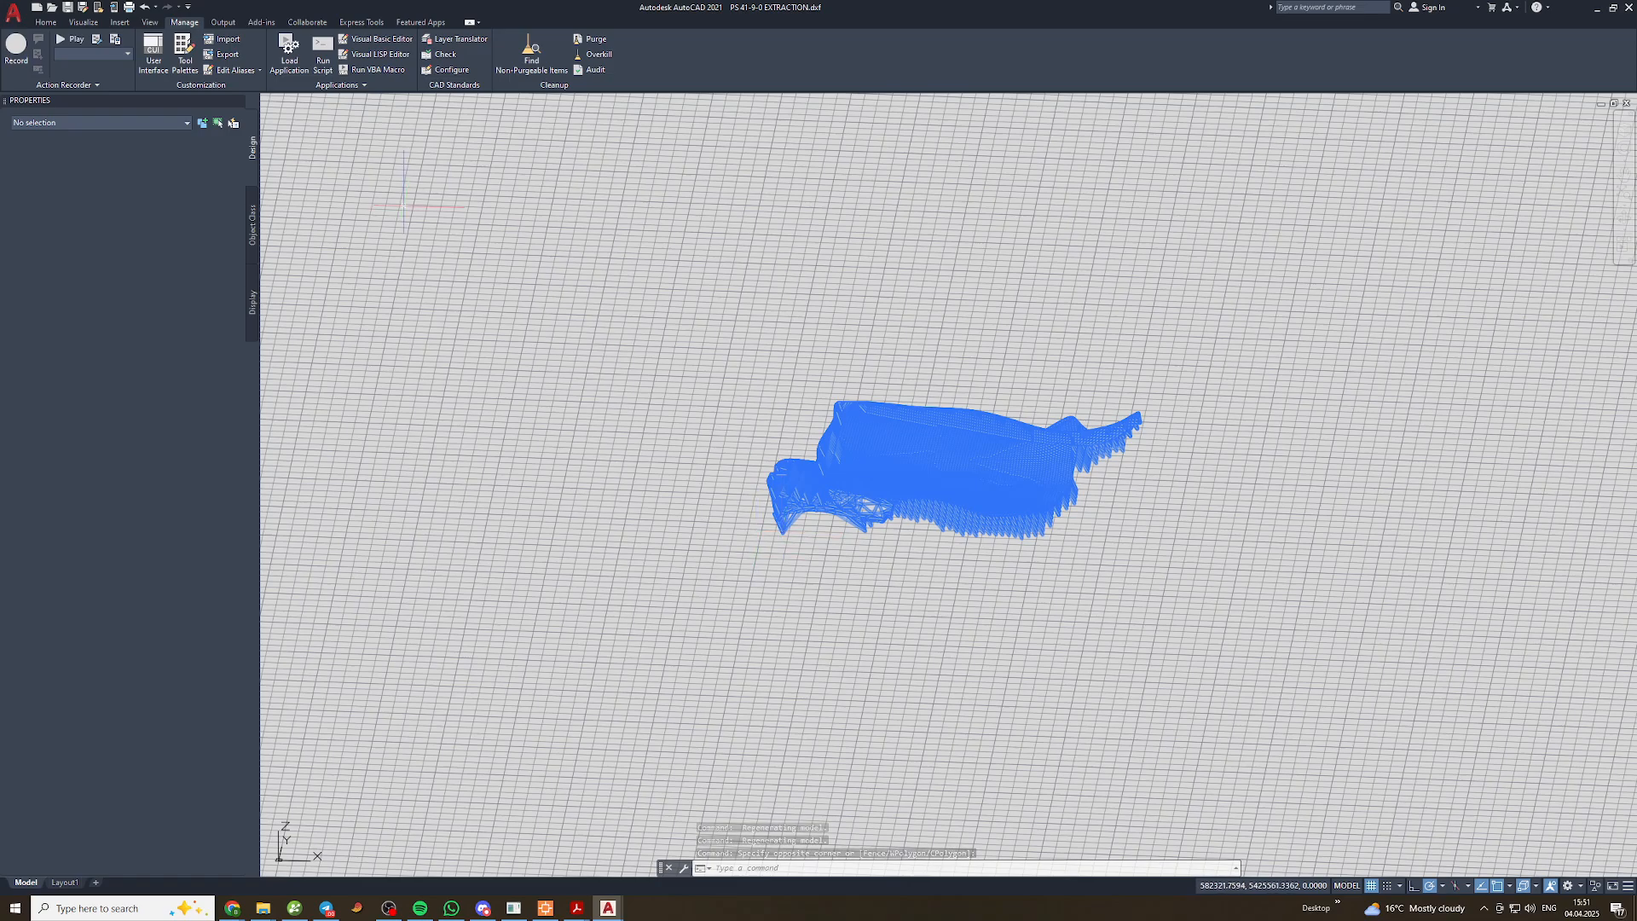
{"action": "left_click", "coordinate": [46, 23]}
{"action": "left_click", "coordinate": [86, 23]}
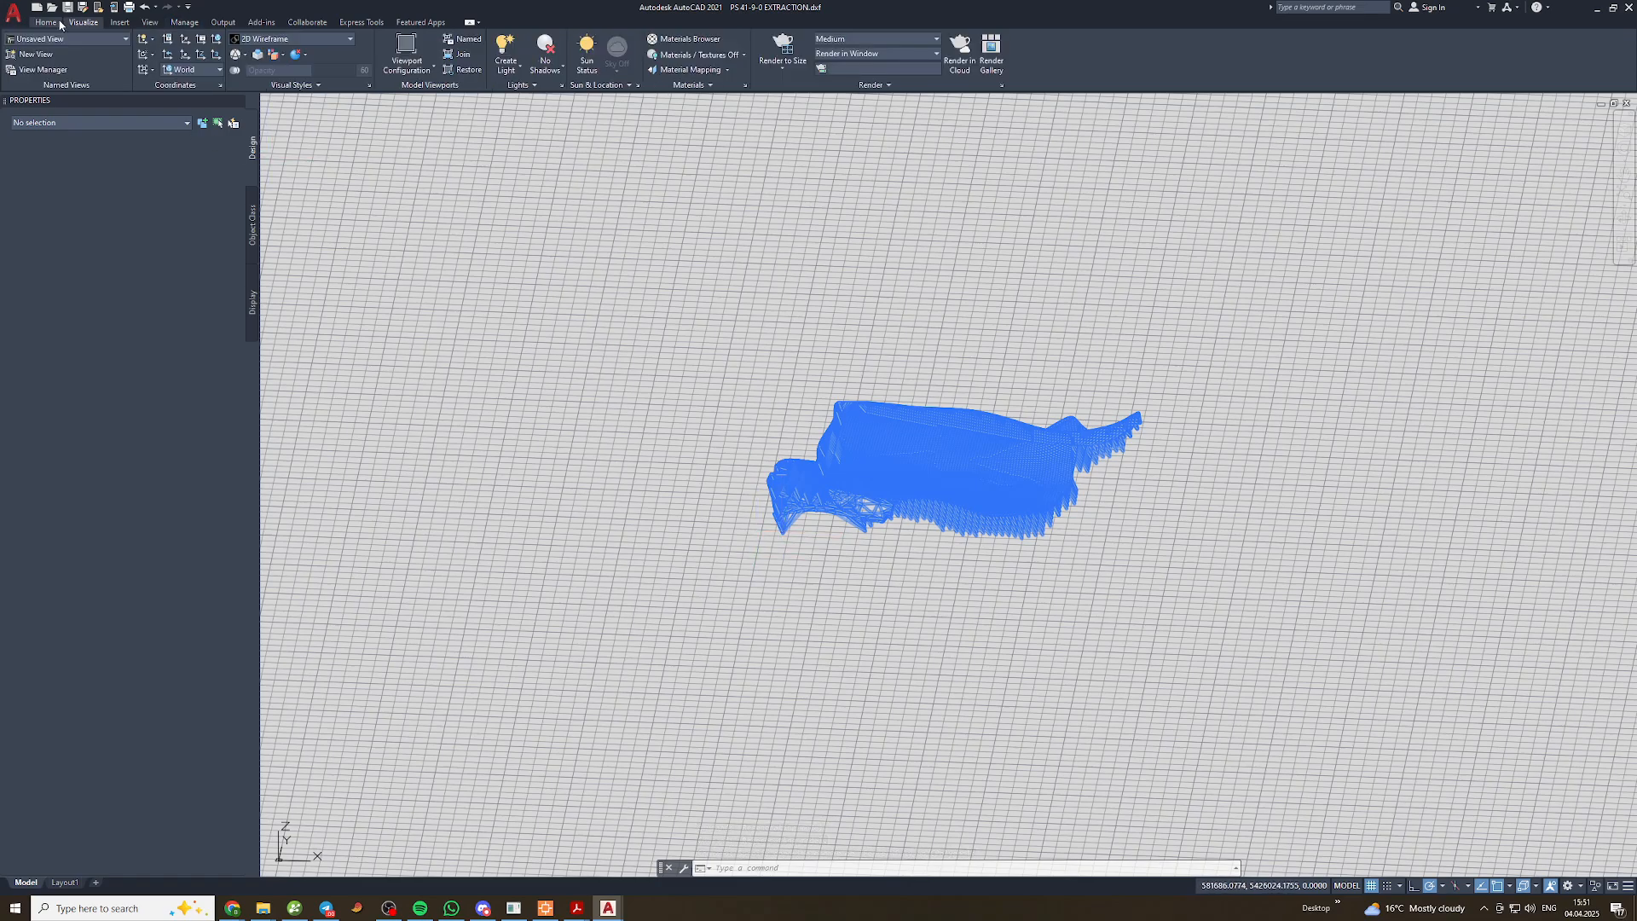
{"action": "left_click", "coordinate": [48, 23]}
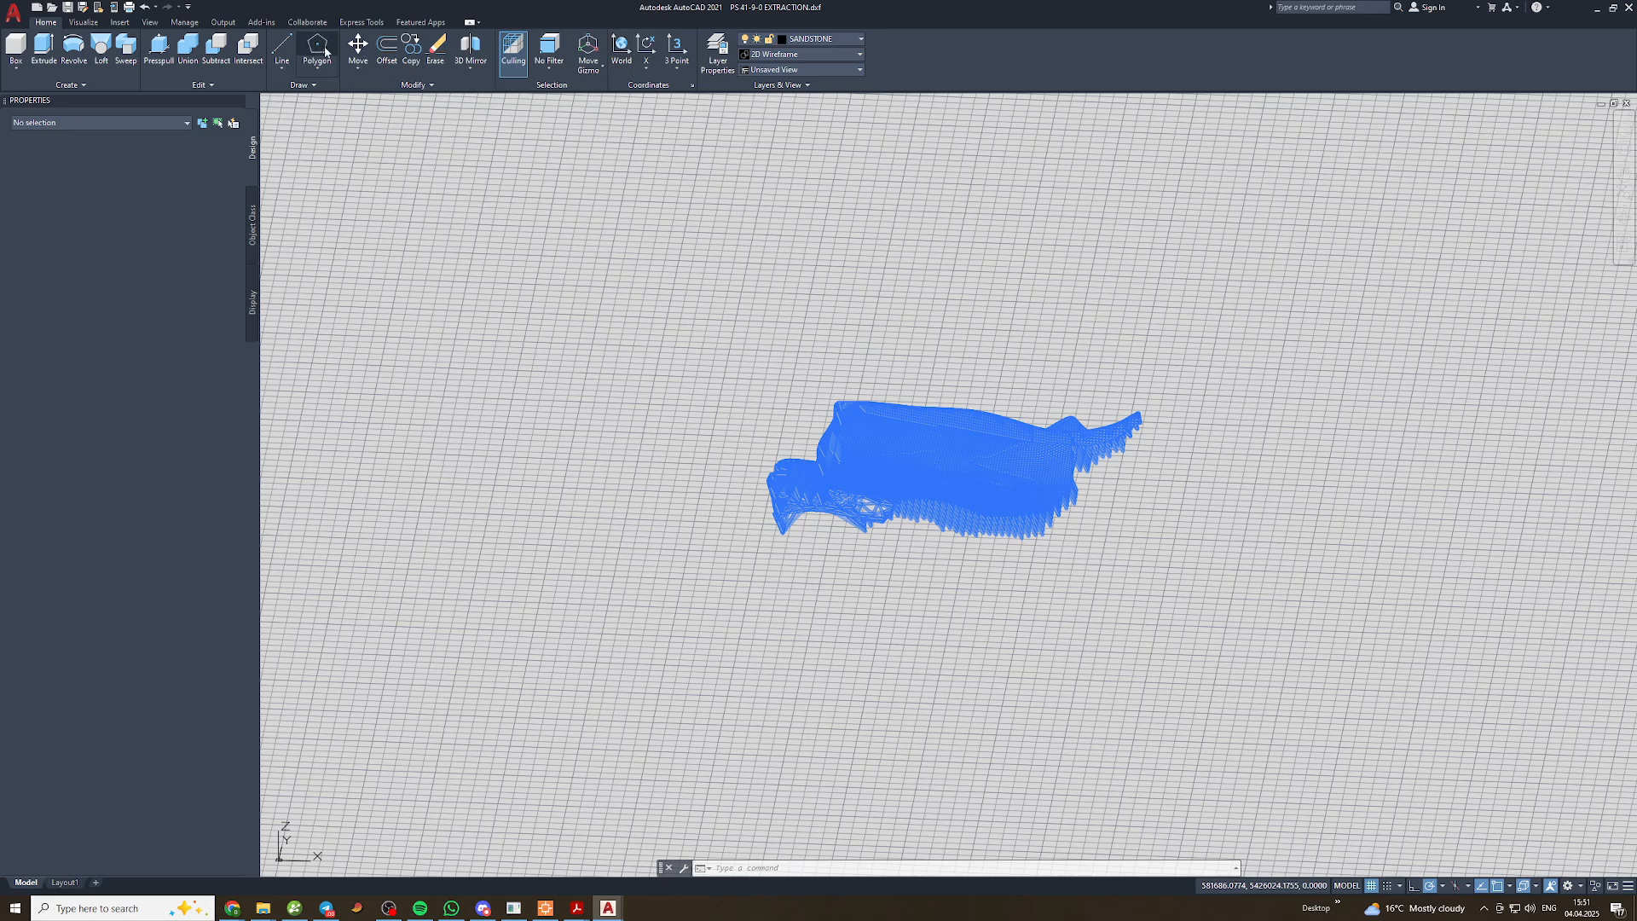
{"action": "left_click", "coordinate": [824, 39]}
{"action": "left_click", "coordinate": [787, 70]}
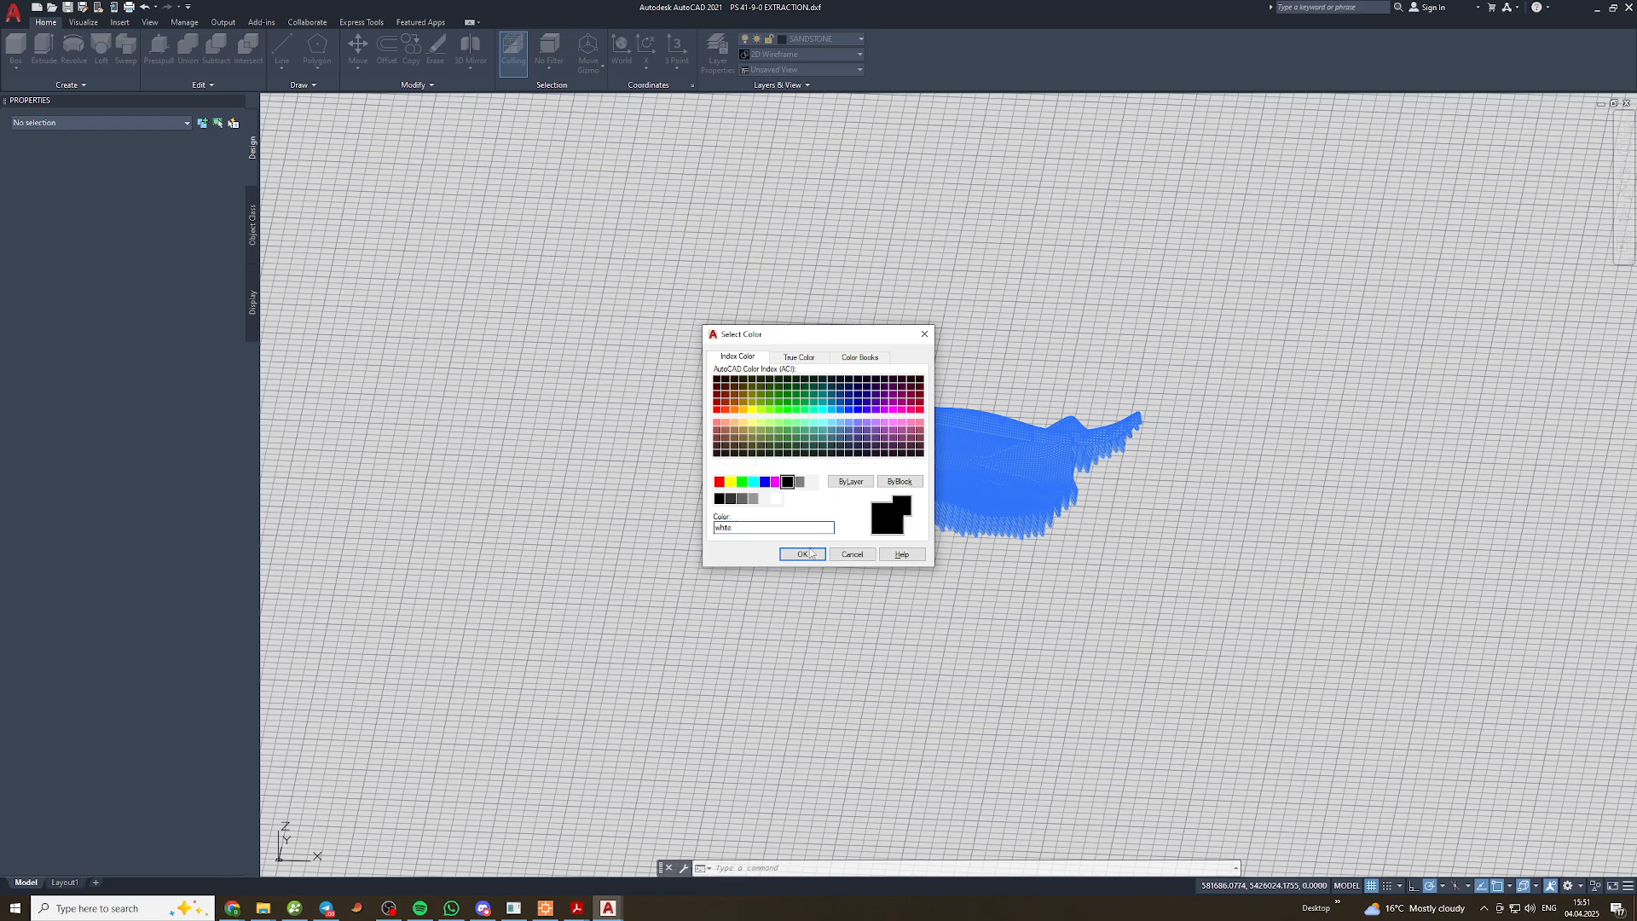
{"action": "left_click", "coordinate": [808, 553]}
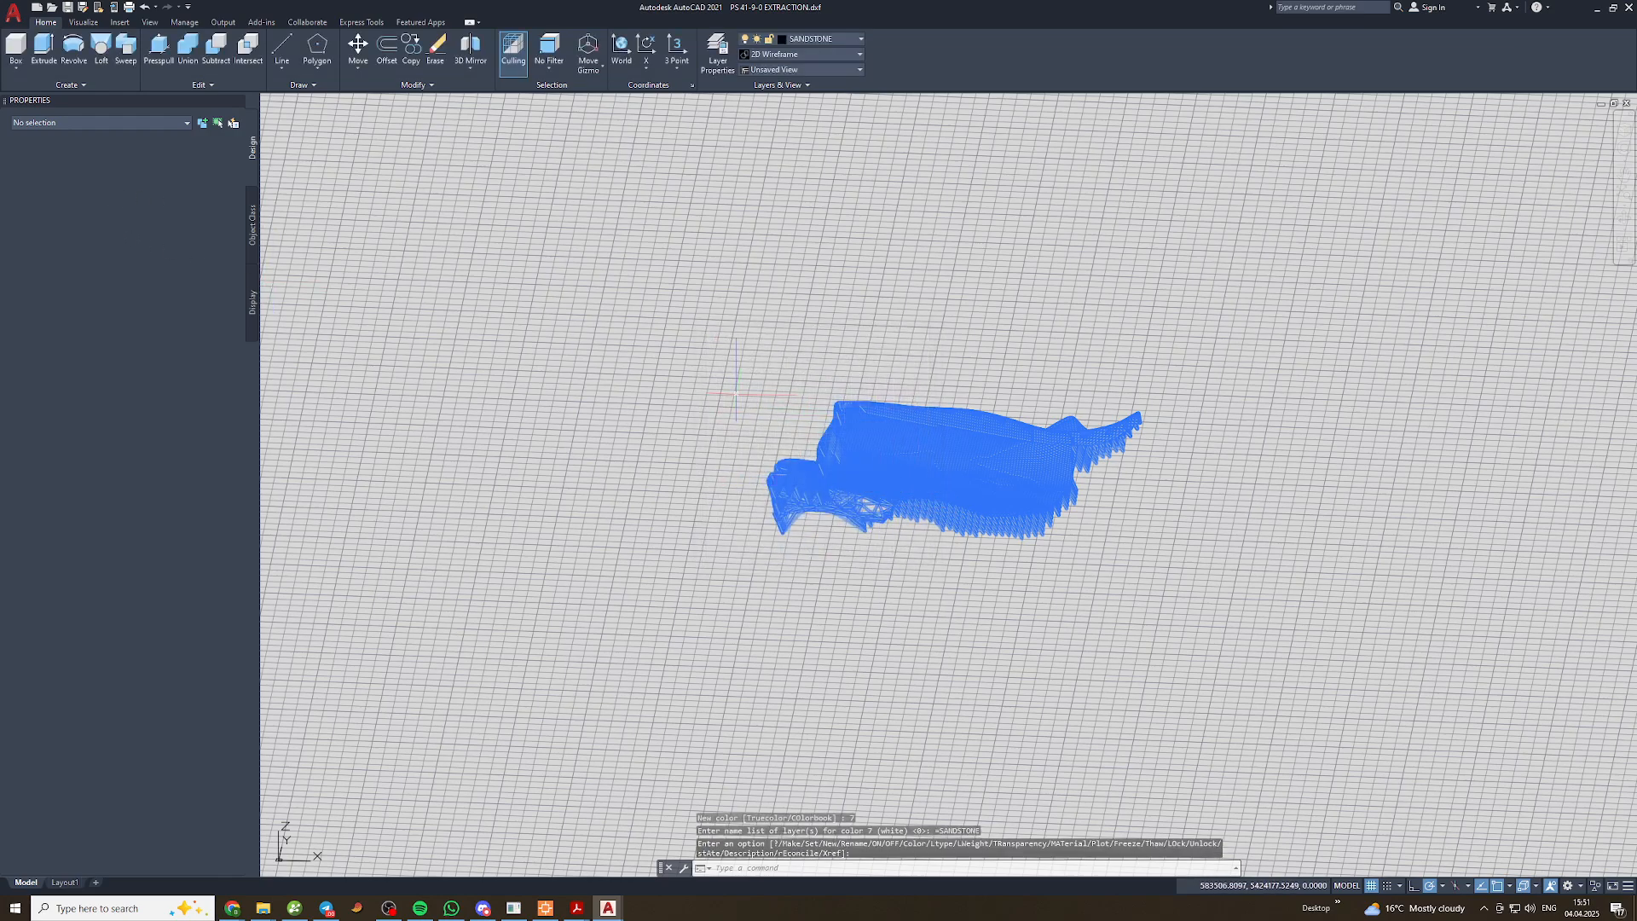
{"action": "key", "text": "Escape"}
{"action": "left_click", "coordinate": [874, 476]}
{"action": "key", "text": "Escape"}
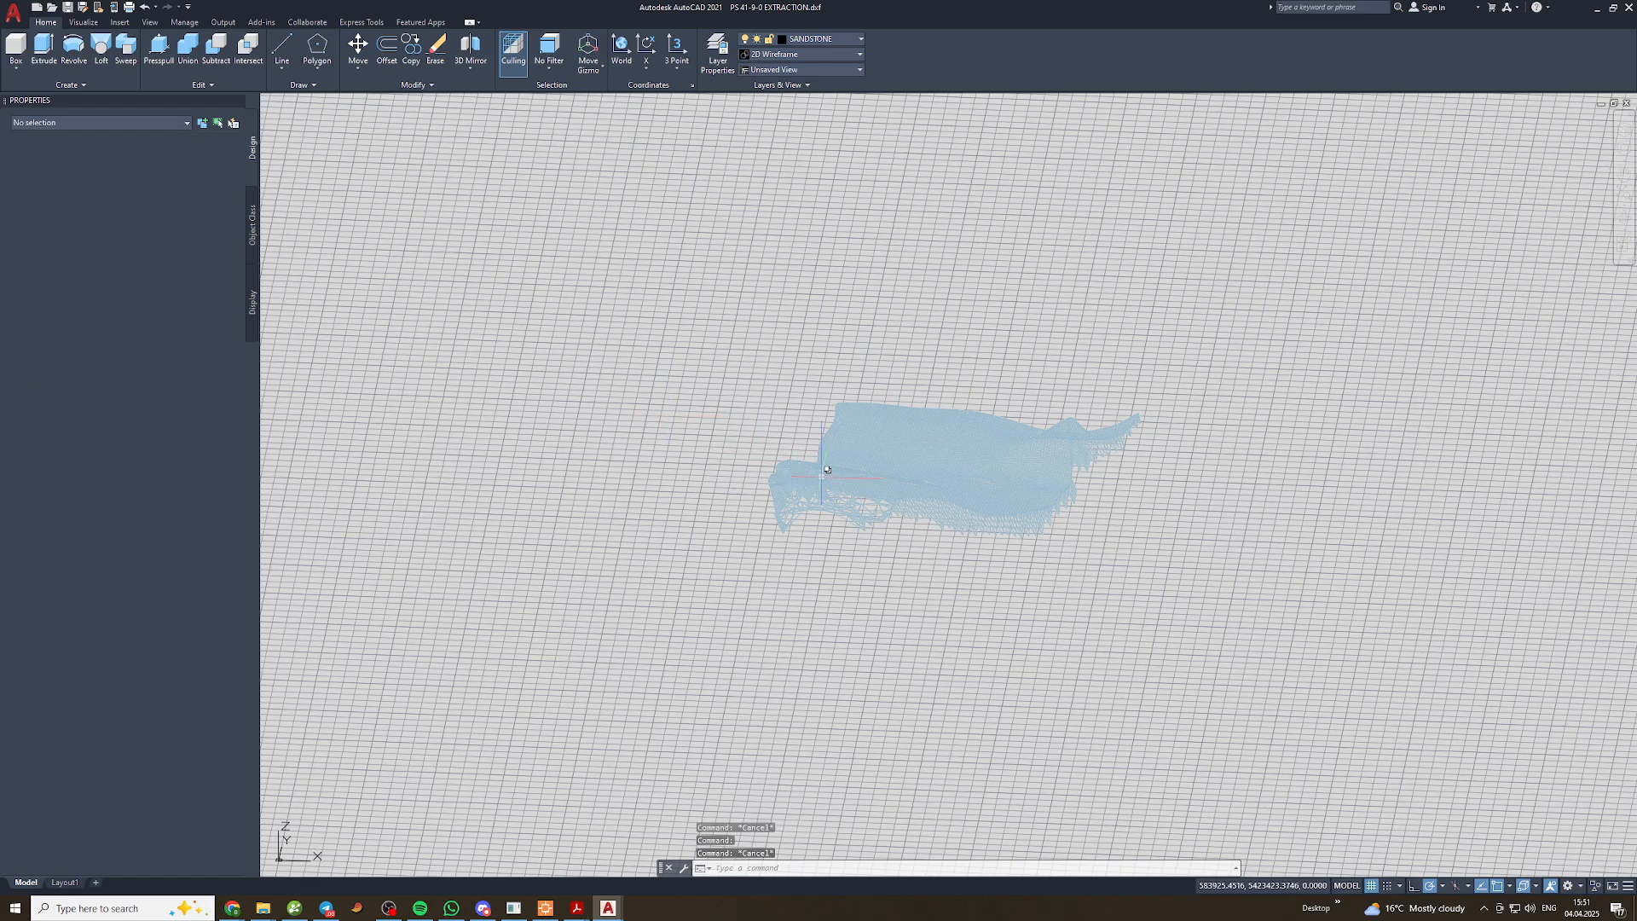
{"action": "left_click", "coordinate": [1200, 620]}
{"action": "left_click", "coordinate": [594, 340]}
{"action": "middle_click_drag", "start_coordinate": [727, 398], "coordinate": [754, 435]}
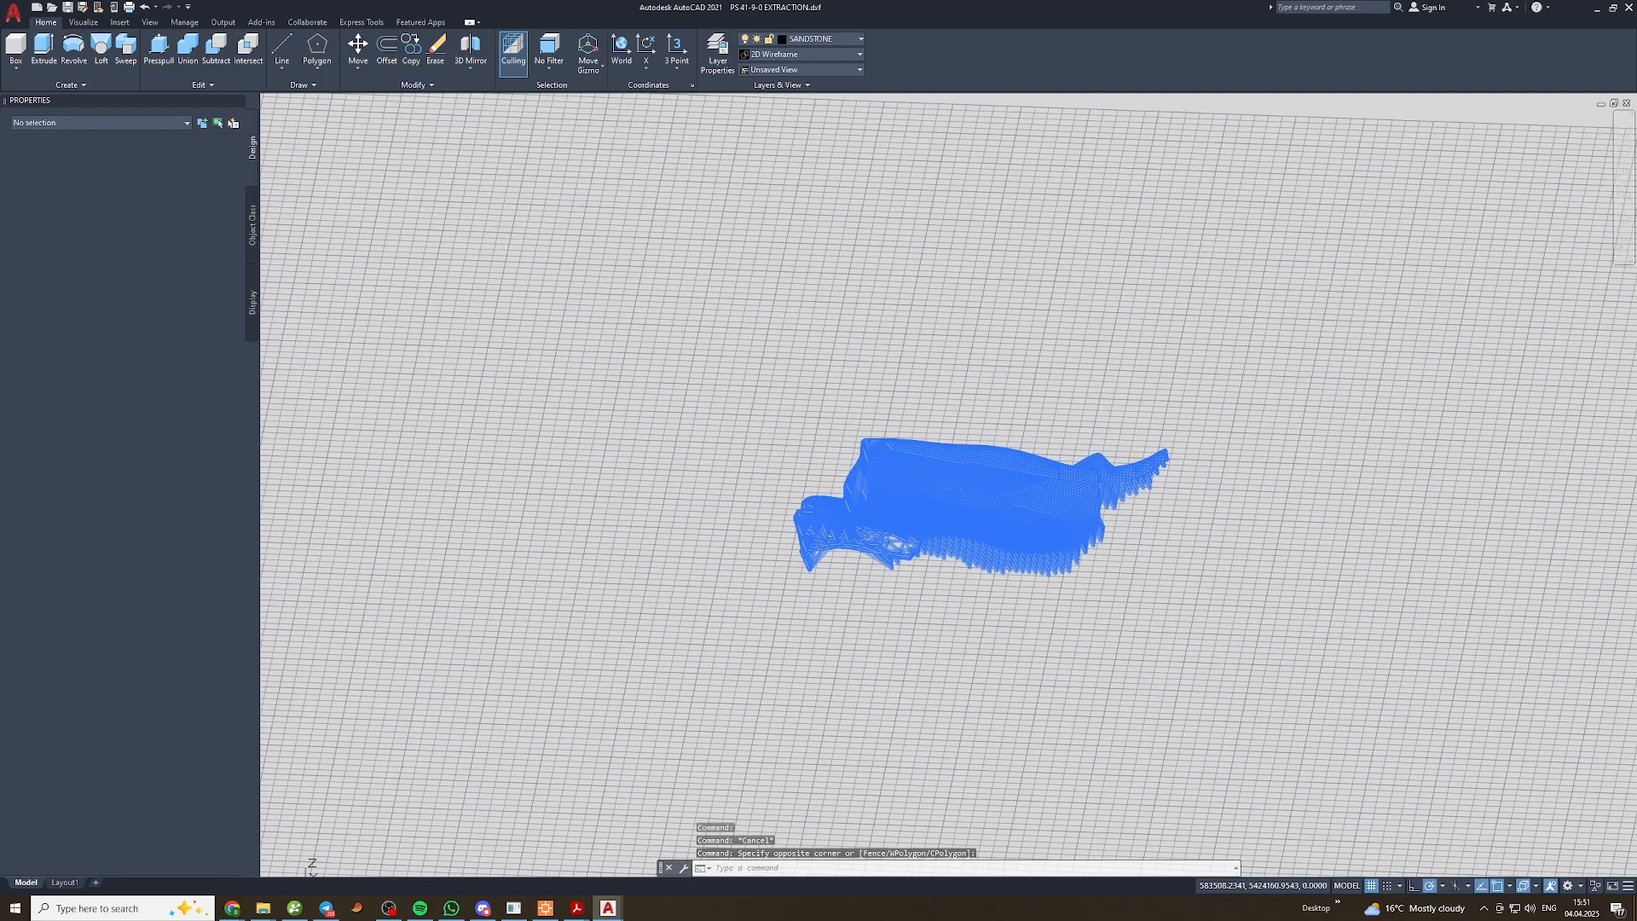
{"action": "left_click", "coordinate": [75, 25]}
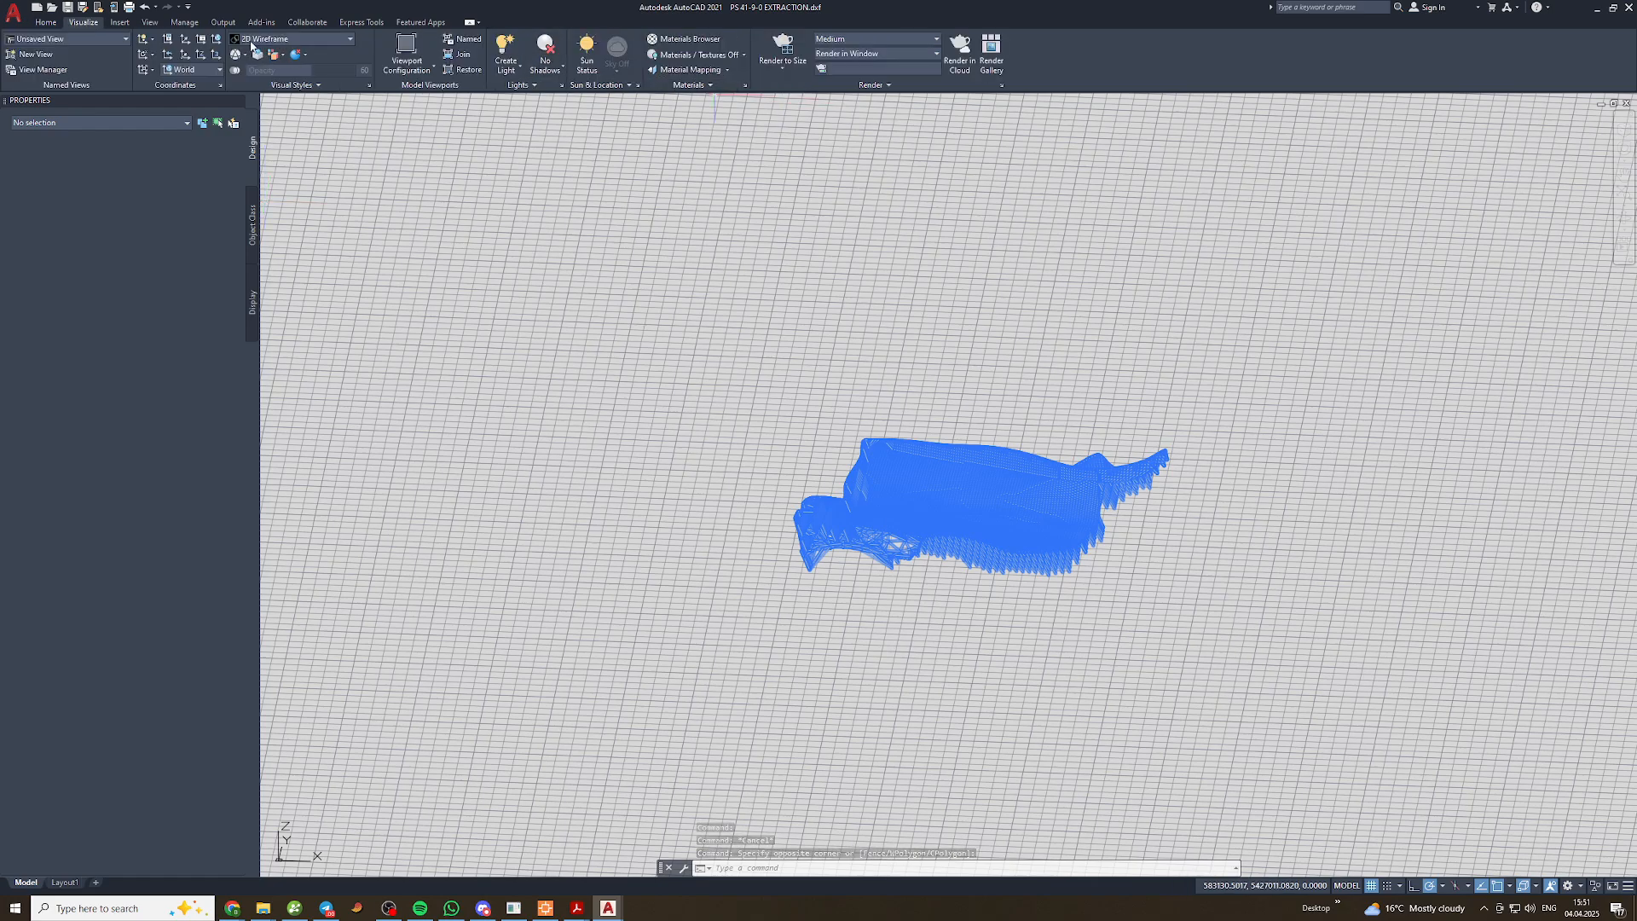
{"action": "left_click", "coordinate": [265, 40]}
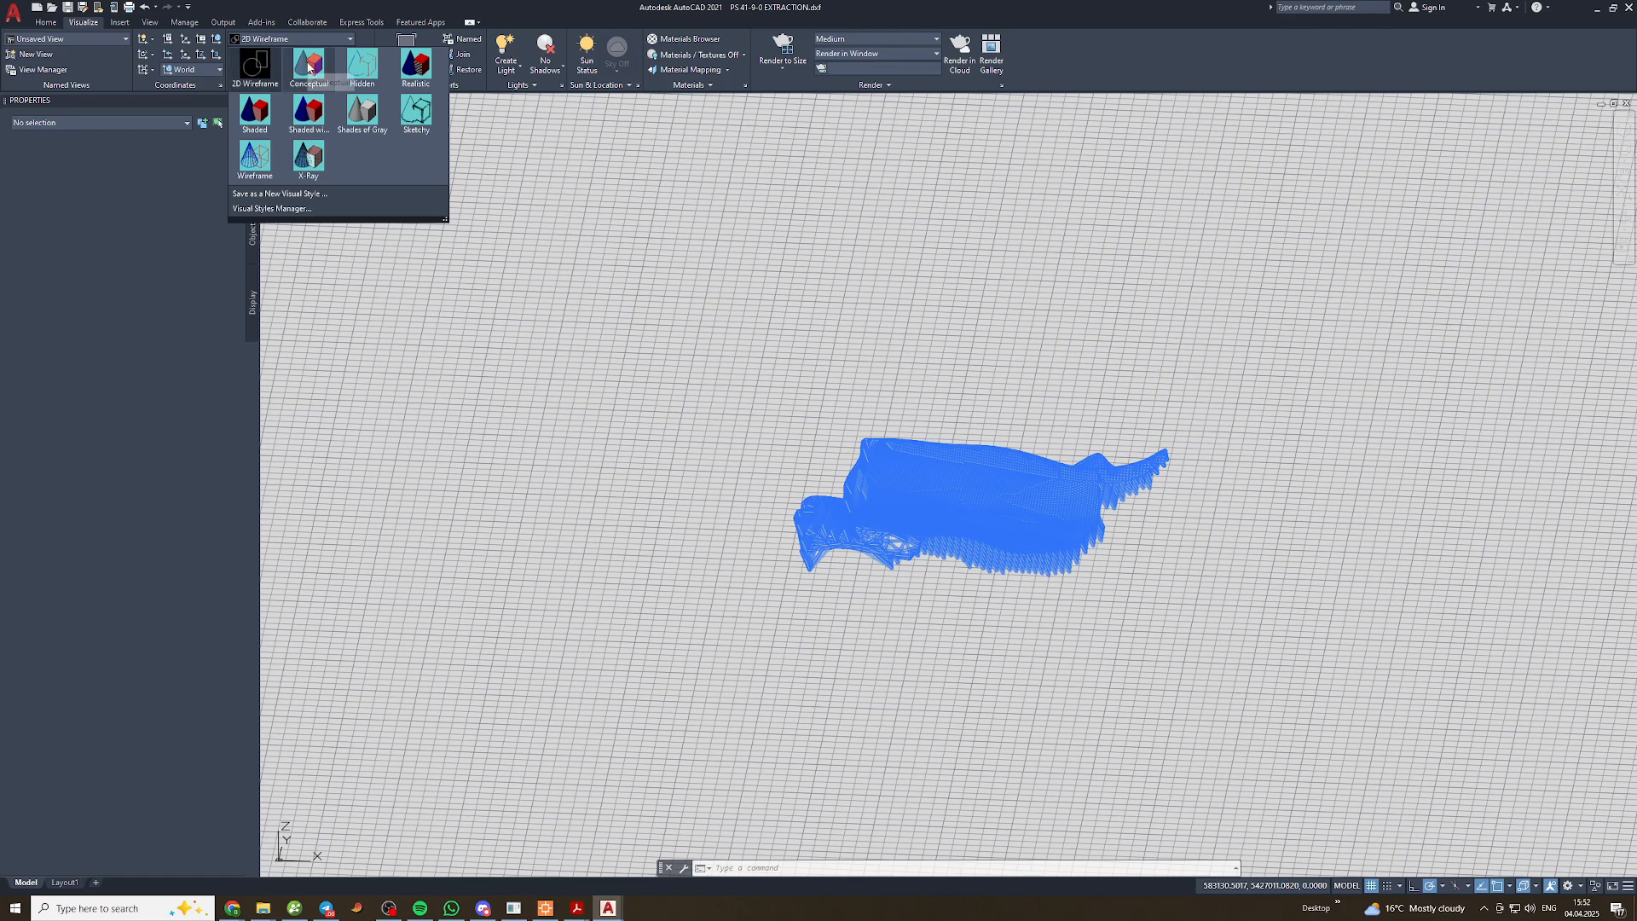
{"action": "left_click", "coordinate": [262, 66]}
{"action": "middle_click_drag", "start_coordinate": [667, 291], "coordinate": [522, 278]}
{"action": "key", "text": "Escape"}
Recolor a single 3D face in the ragged fringe along the surface's front edge to black
{"action": "left_click", "coordinate": [774, 466]}
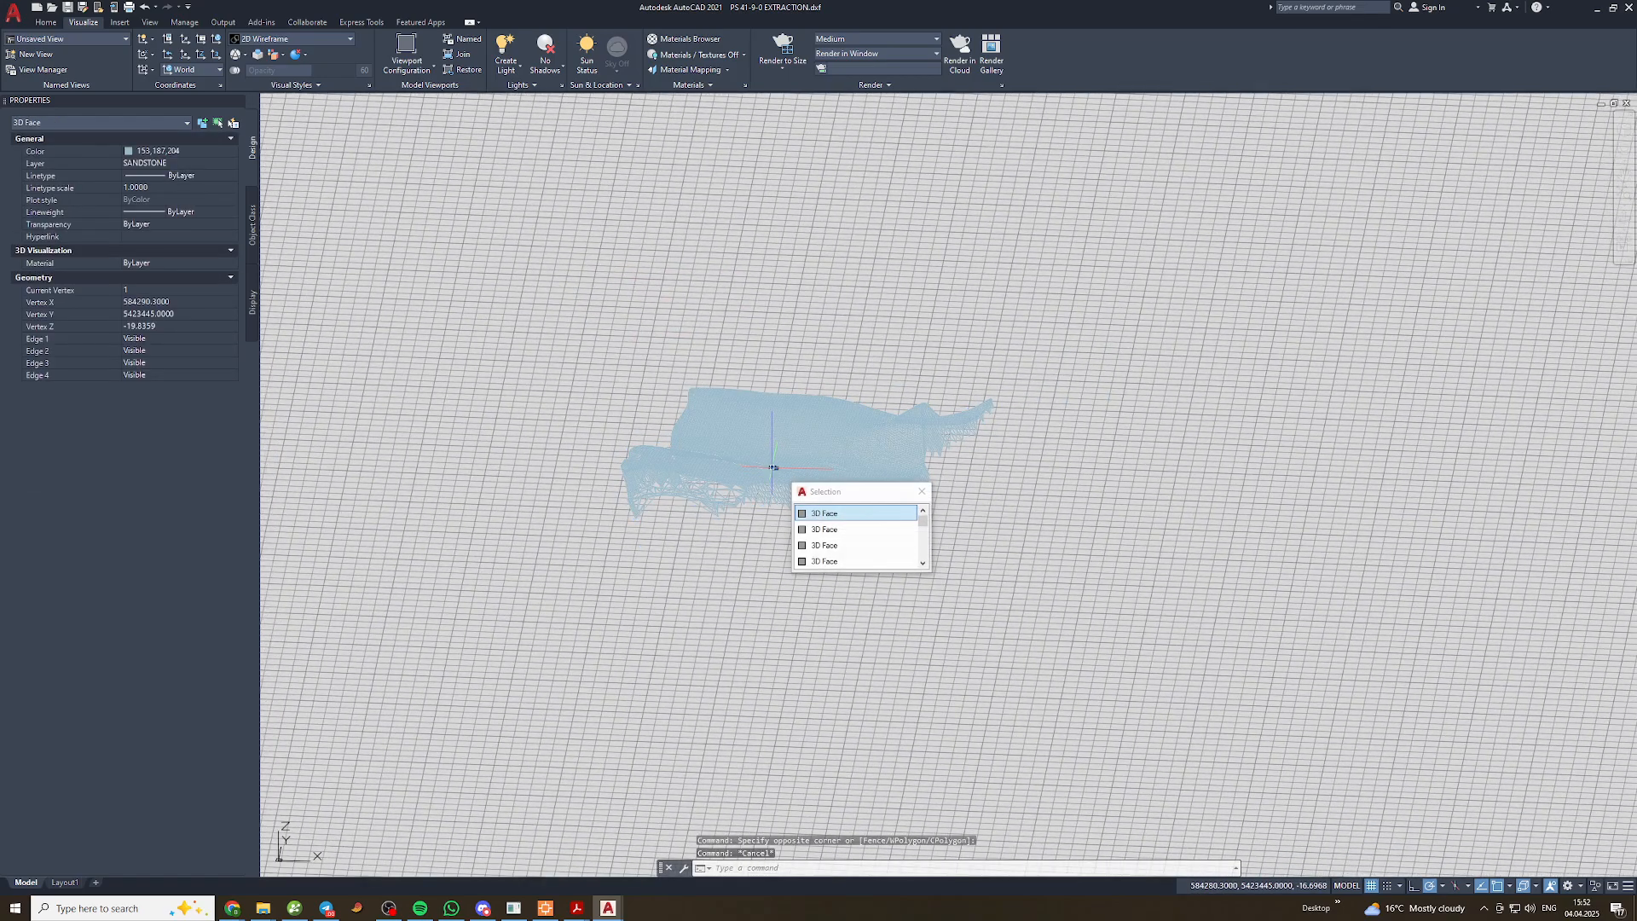
{"action": "key", "text": "Escape"}
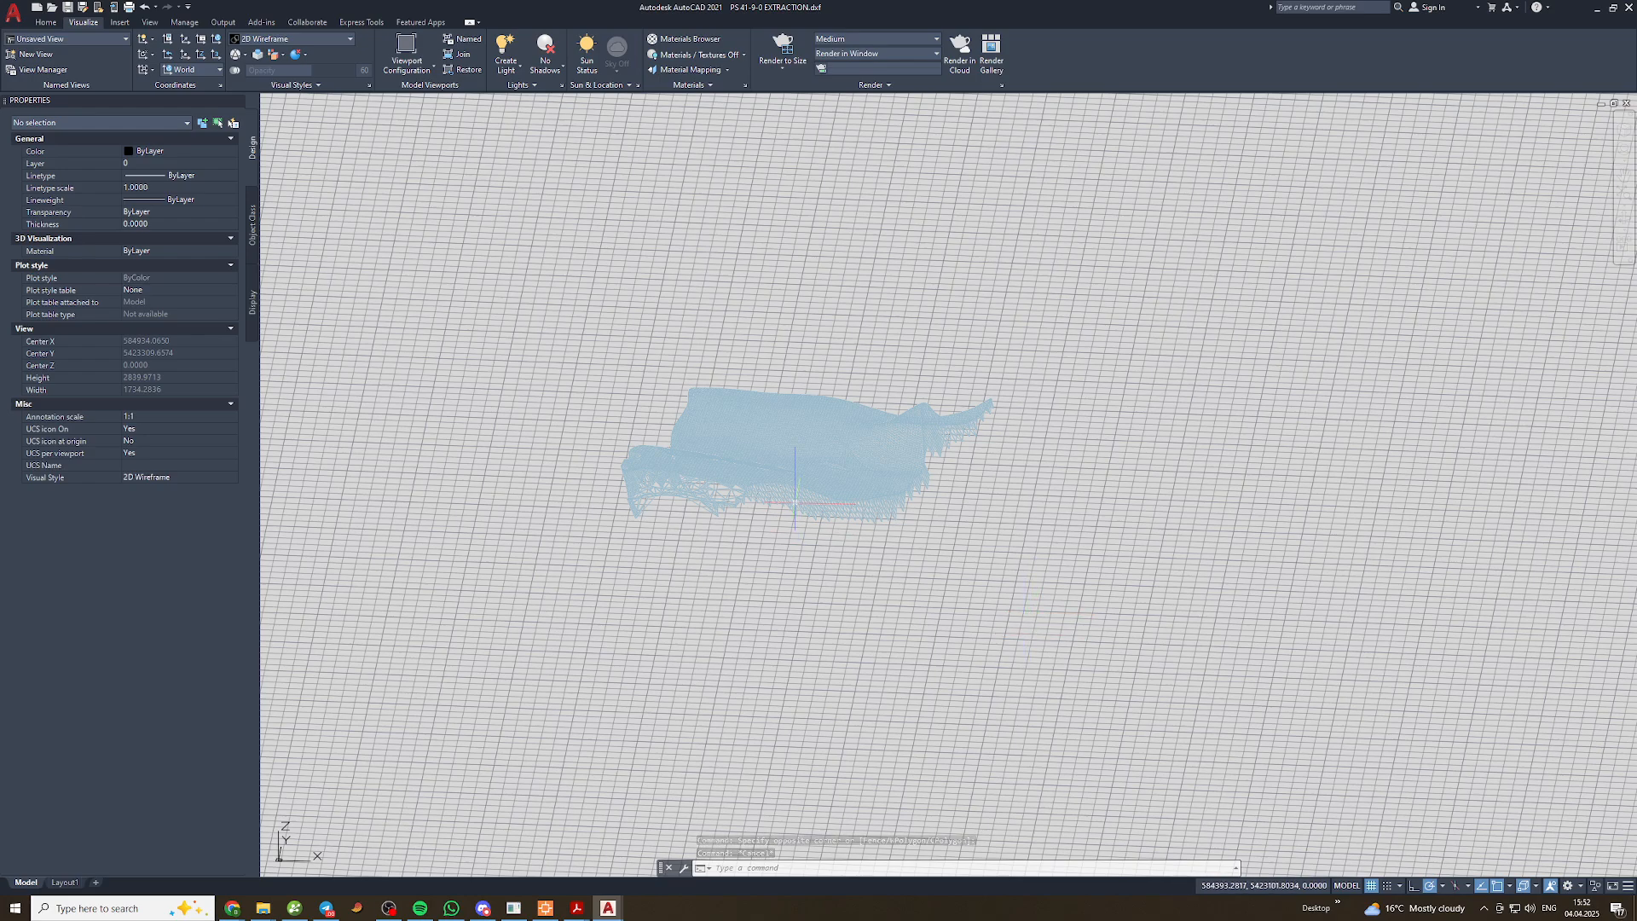
{"action": "left_click", "coordinate": [795, 503]}
{"action": "left_click", "coordinate": [120, 147]}
{"action": "left_click", "coordinate": [232, 151]}
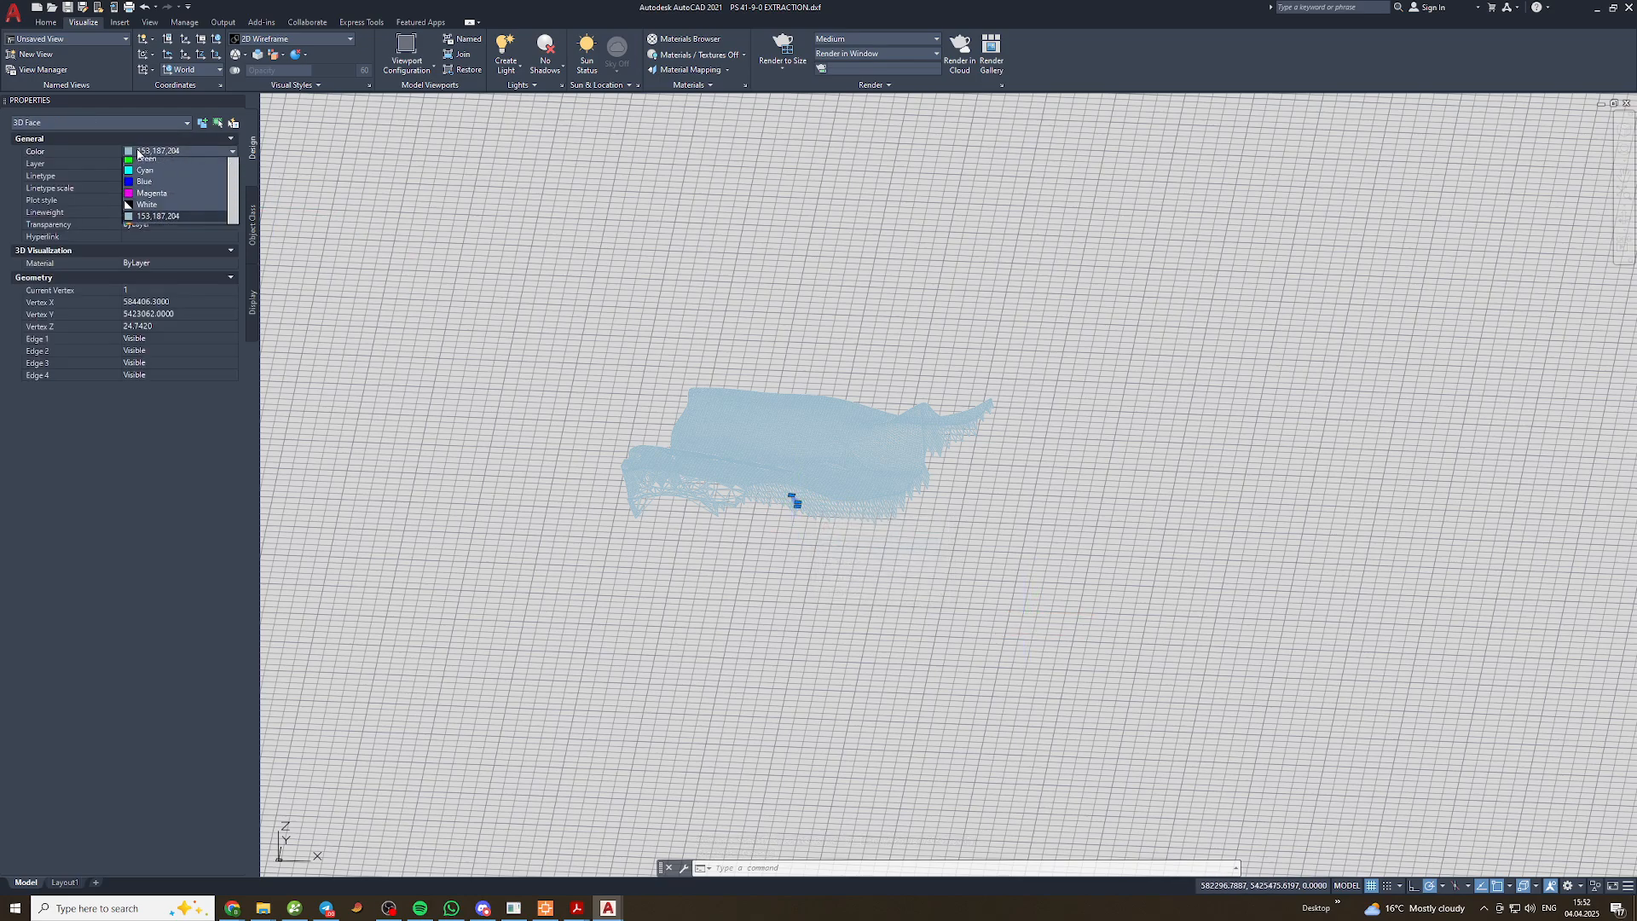
{"action": "left_click", "coordinate": [162, 174]}
{"action": "key", "text": "Escape"}
{"action": "scroll", "coordinate": [857, 486], "scroll_direction": "up", "scroll_amount": 4}
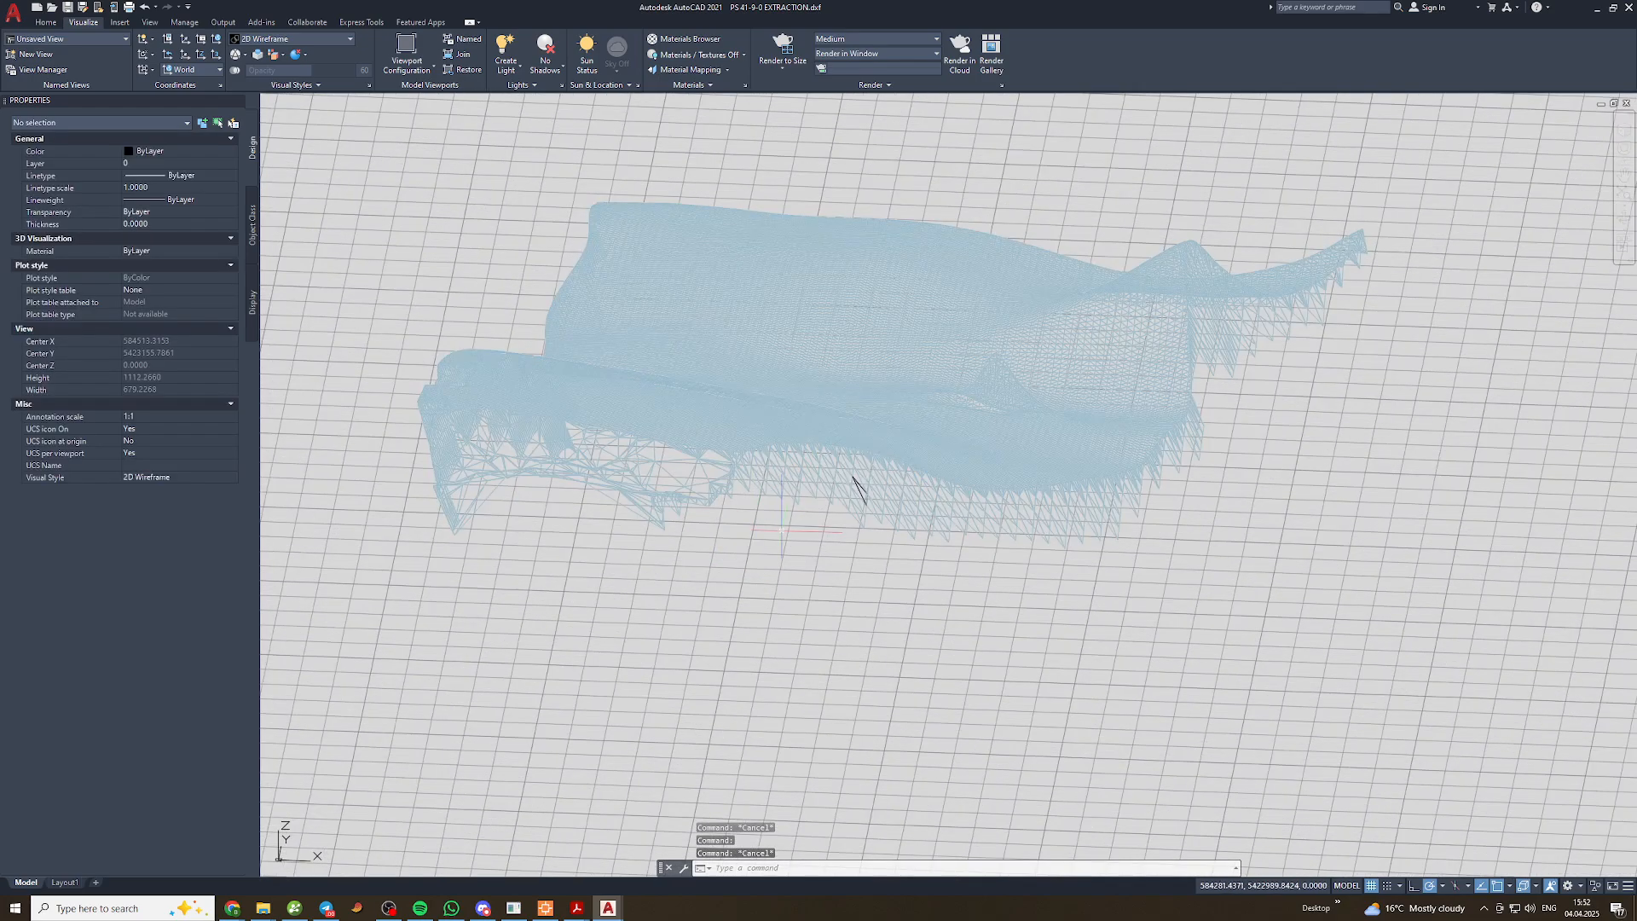
Select all remaining faces and run the COLOR command with white as the color
{"action": "left_click", "coordinate": [861, 488]}
{"action": "key", "text": "Escape"}
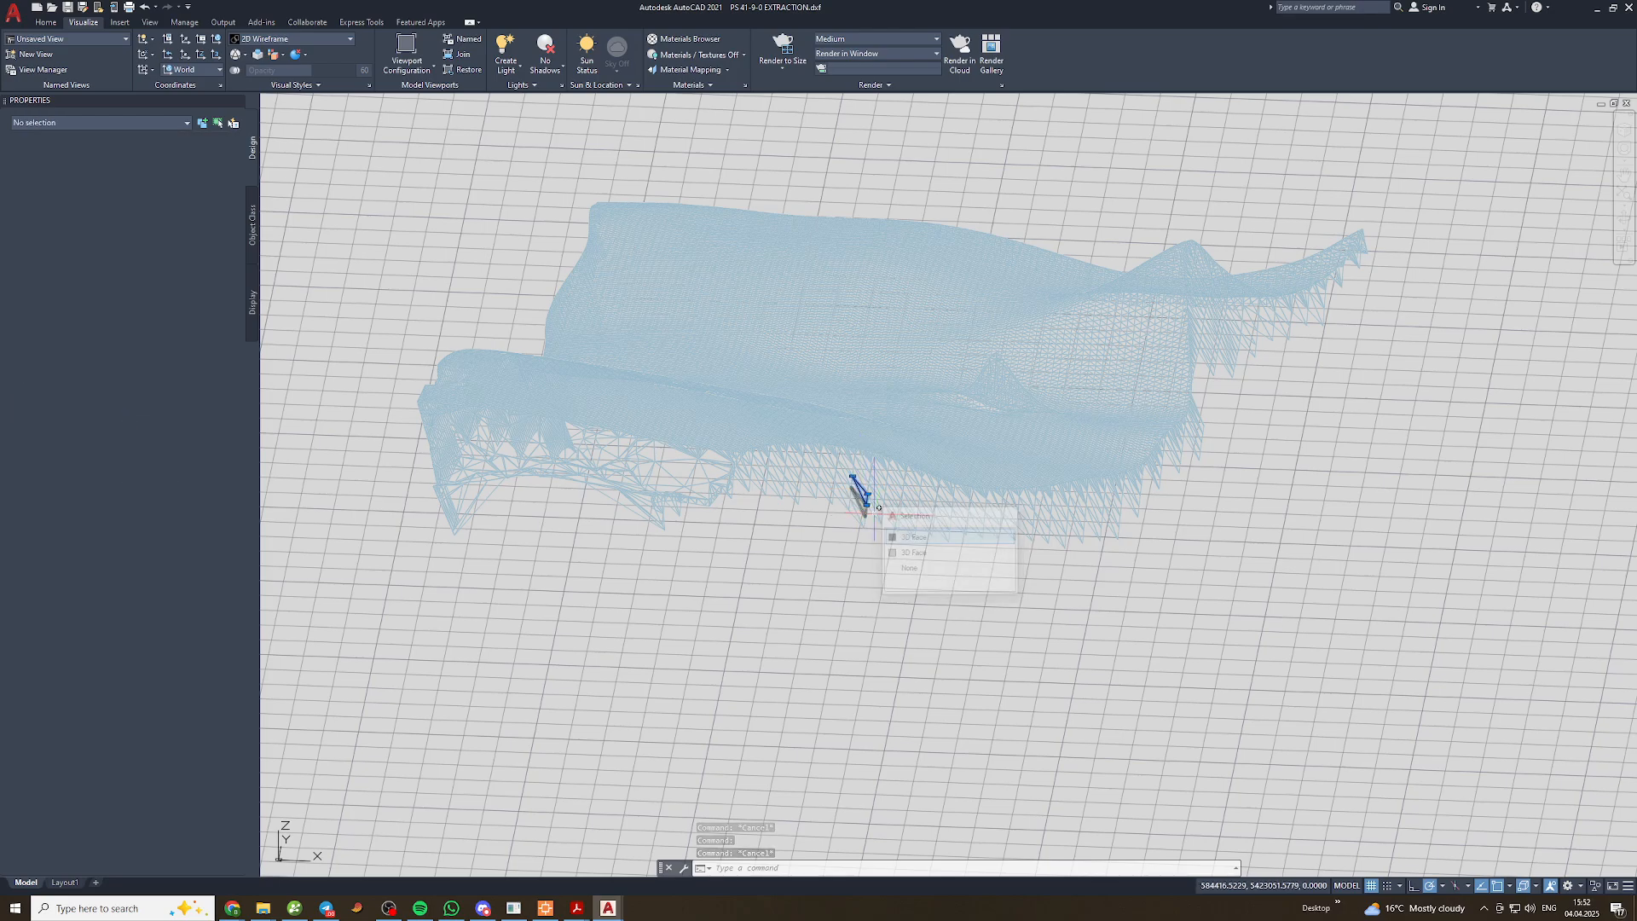
{"action": "left_click", "coordinate": [1399, 687]}
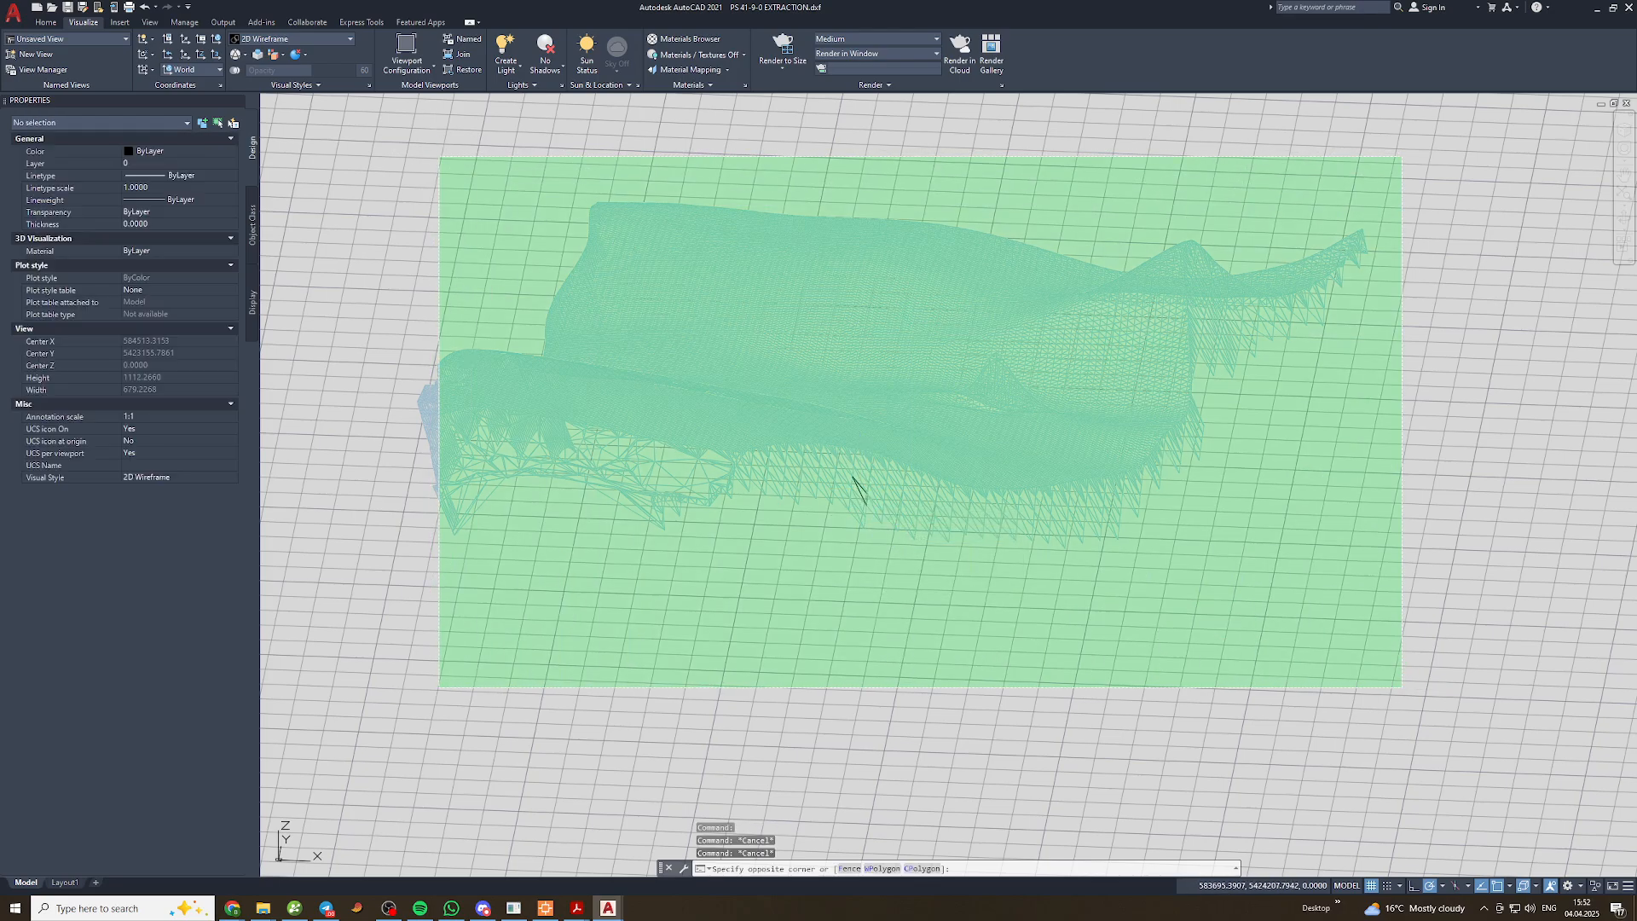
{"action": "left_click", "coordinate": [438, 161]}
{"action": "left_click", "coordinate": [465, 463]}
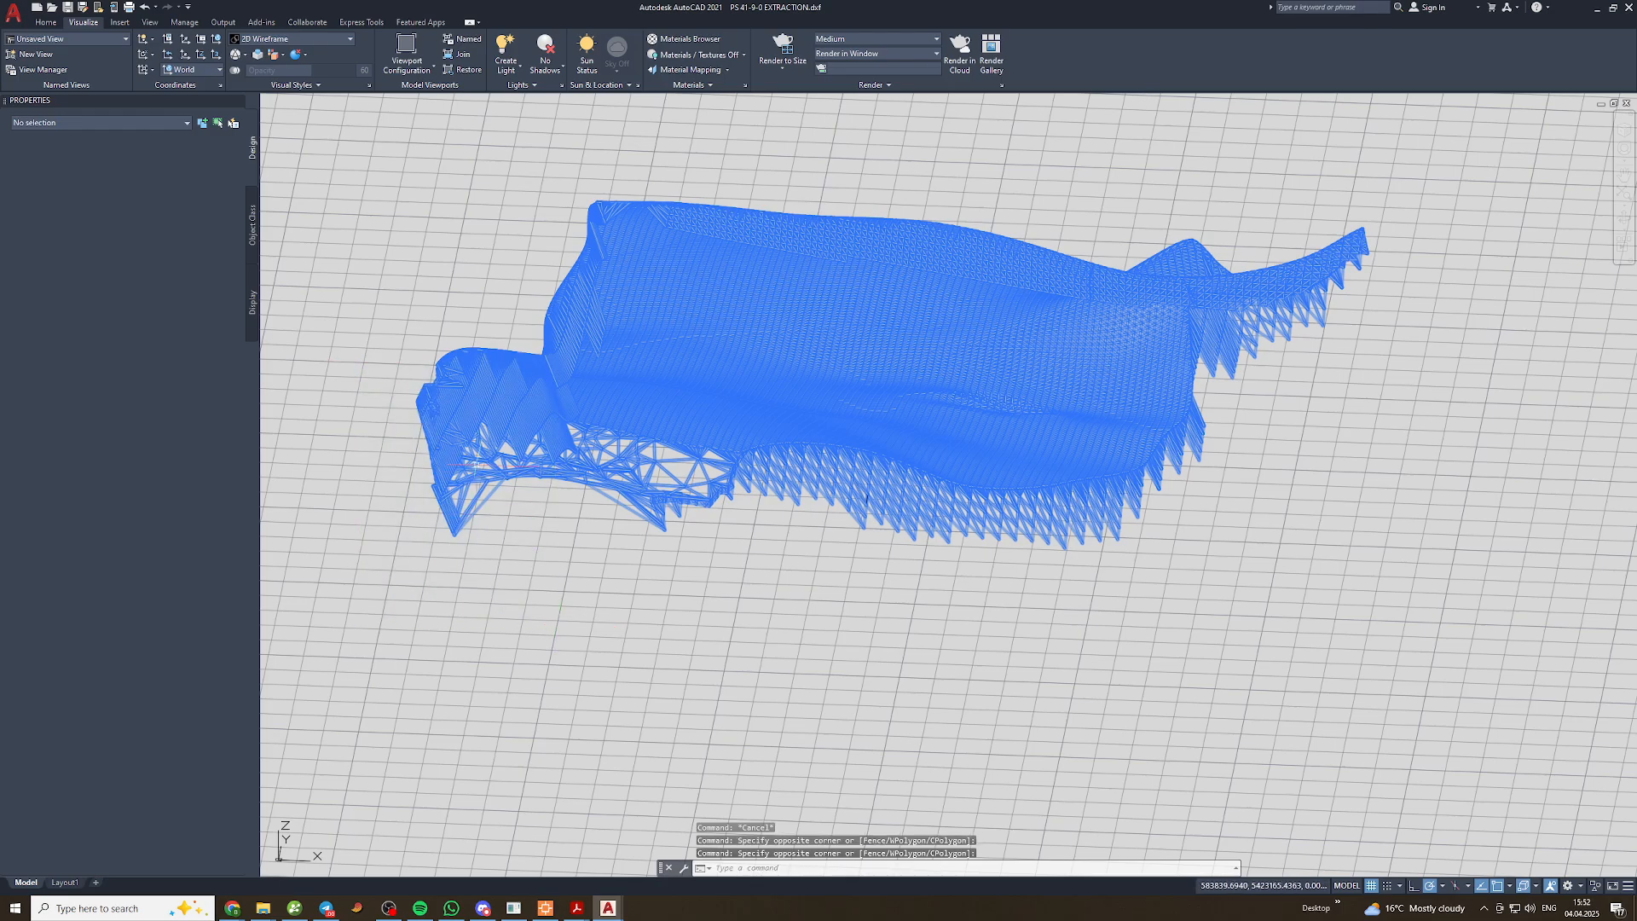
{"action": "left_click", "coordinate": [109, 122]}
{"action": "left_click", "coordinate": [45, 138]}
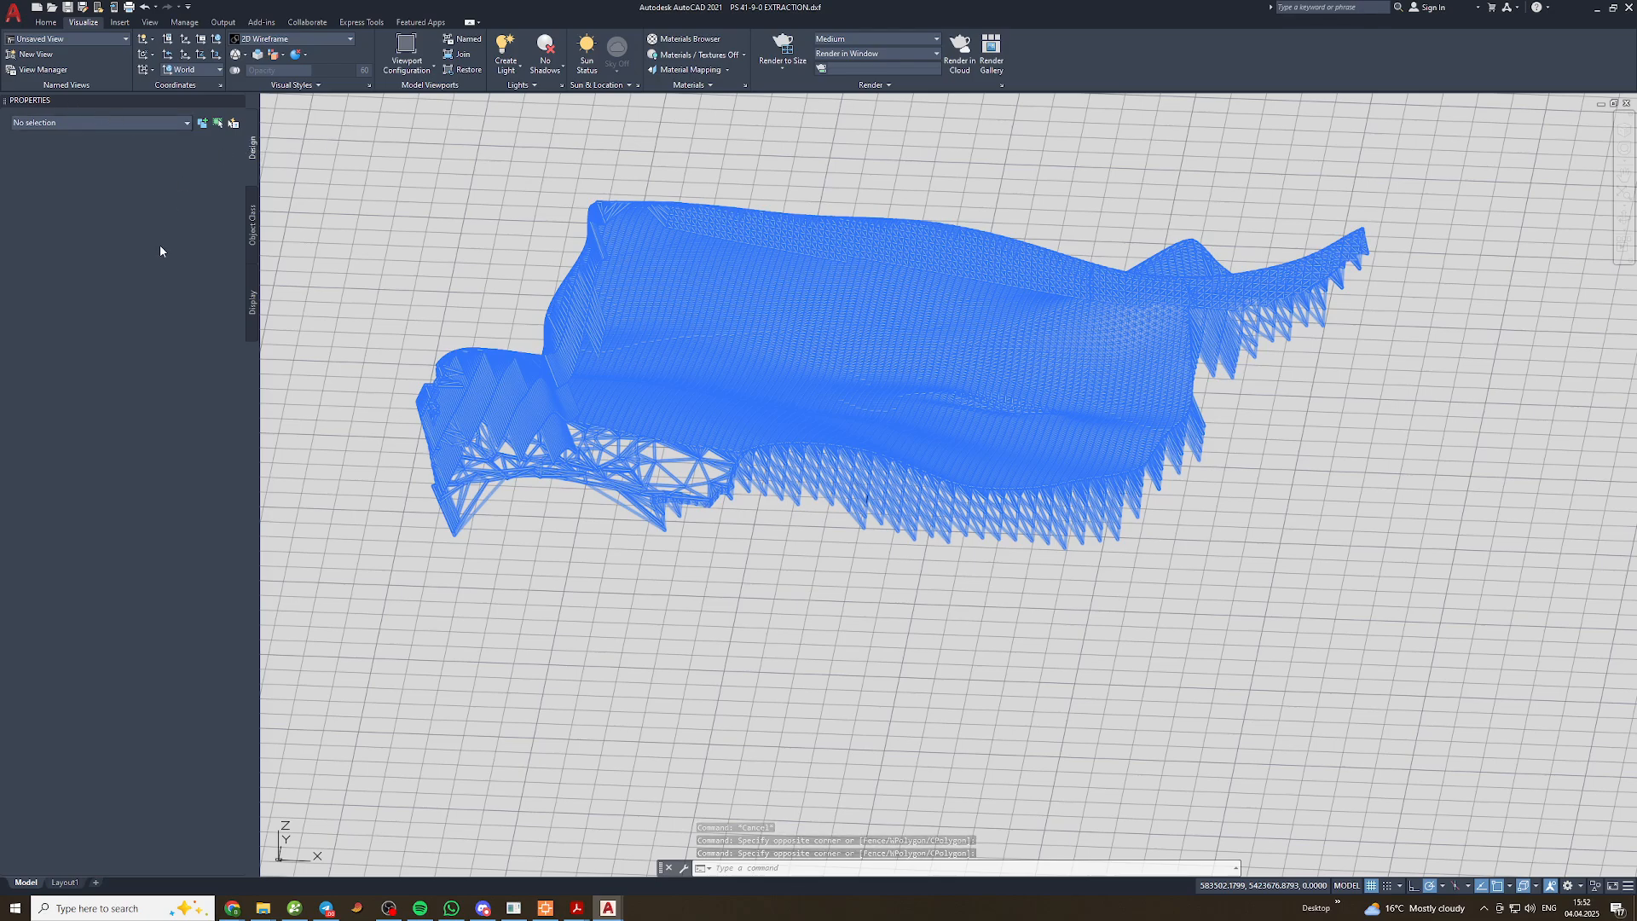
{"action": "type", "text": "Cp"}
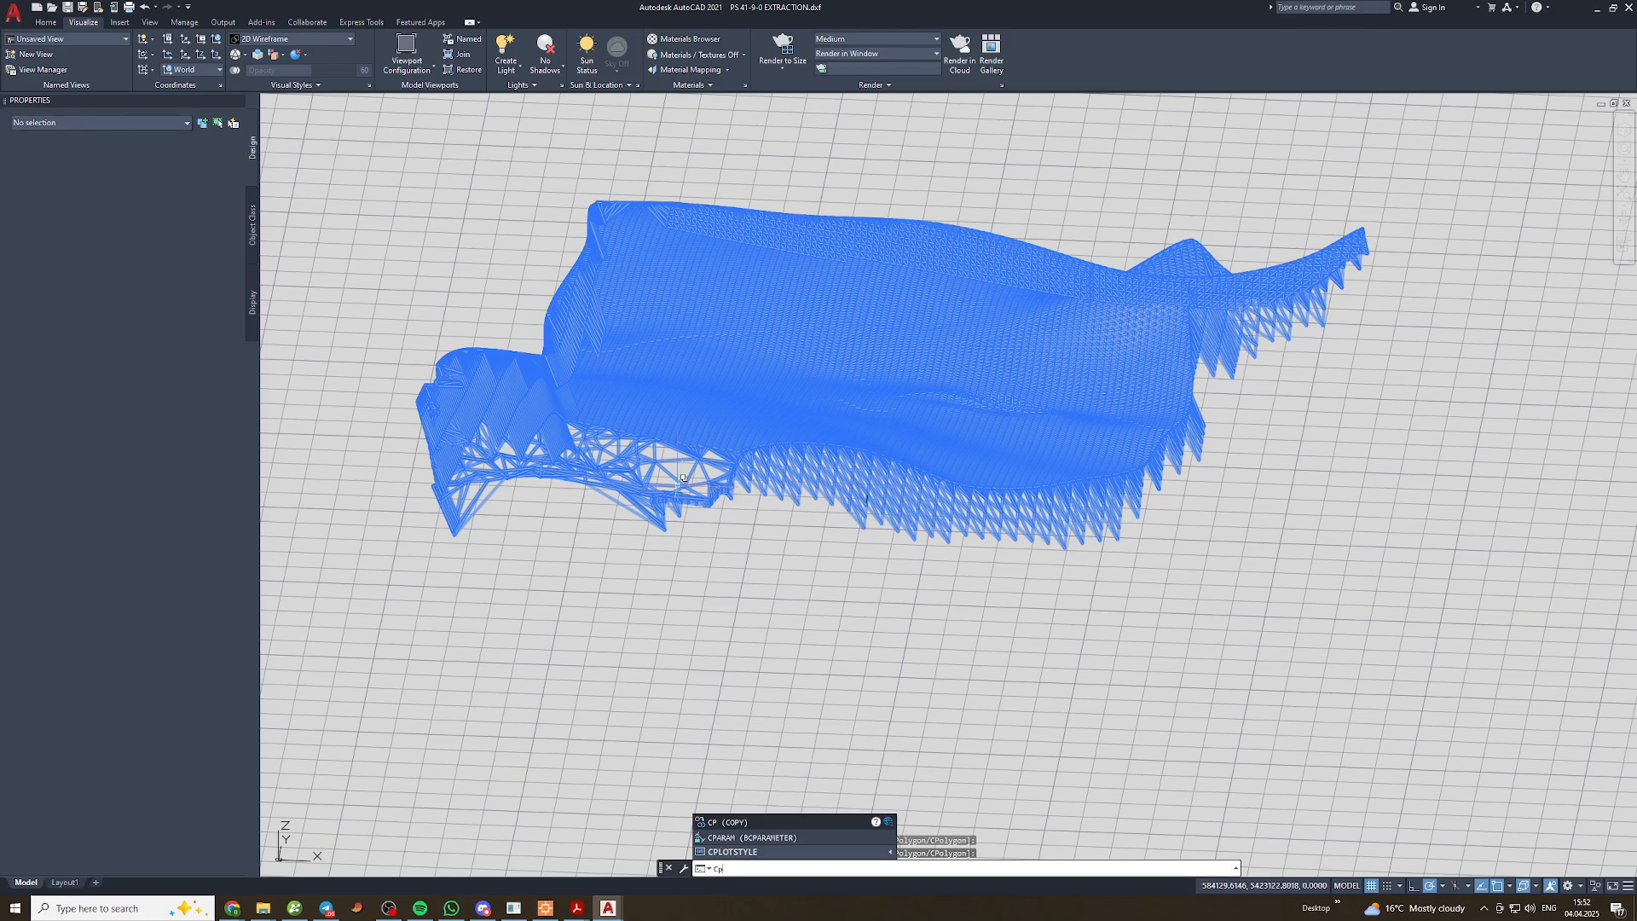
{"action": "type", "text": "l"}
{"action": "key", "text": "Return"}
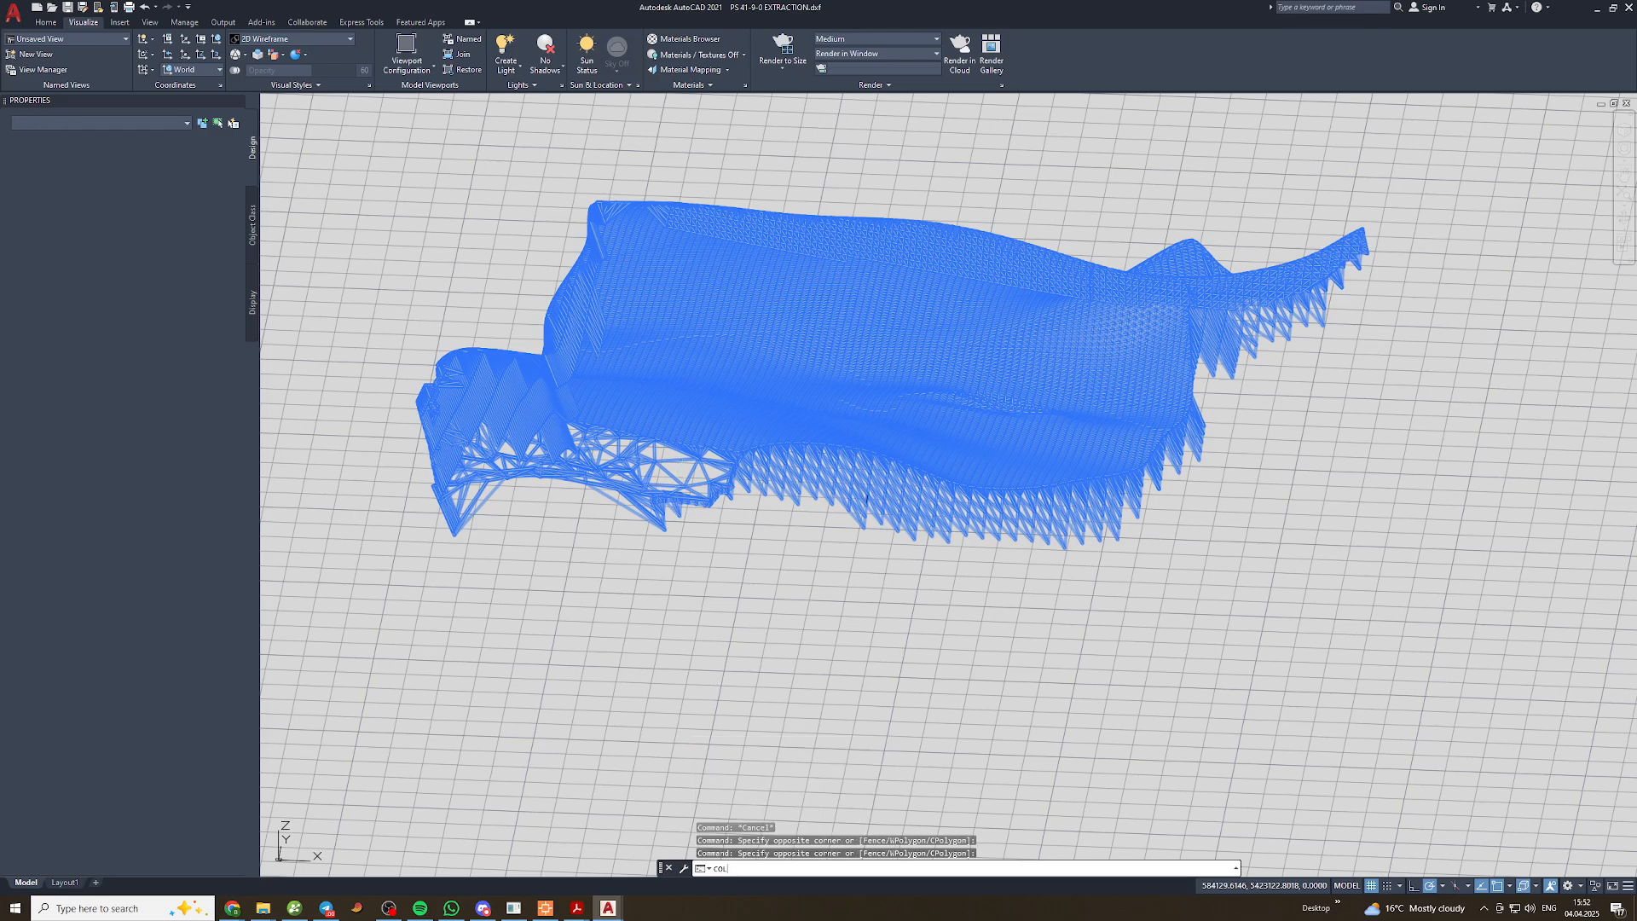
{"action": "left_click", "coordinate": [794, 482]}
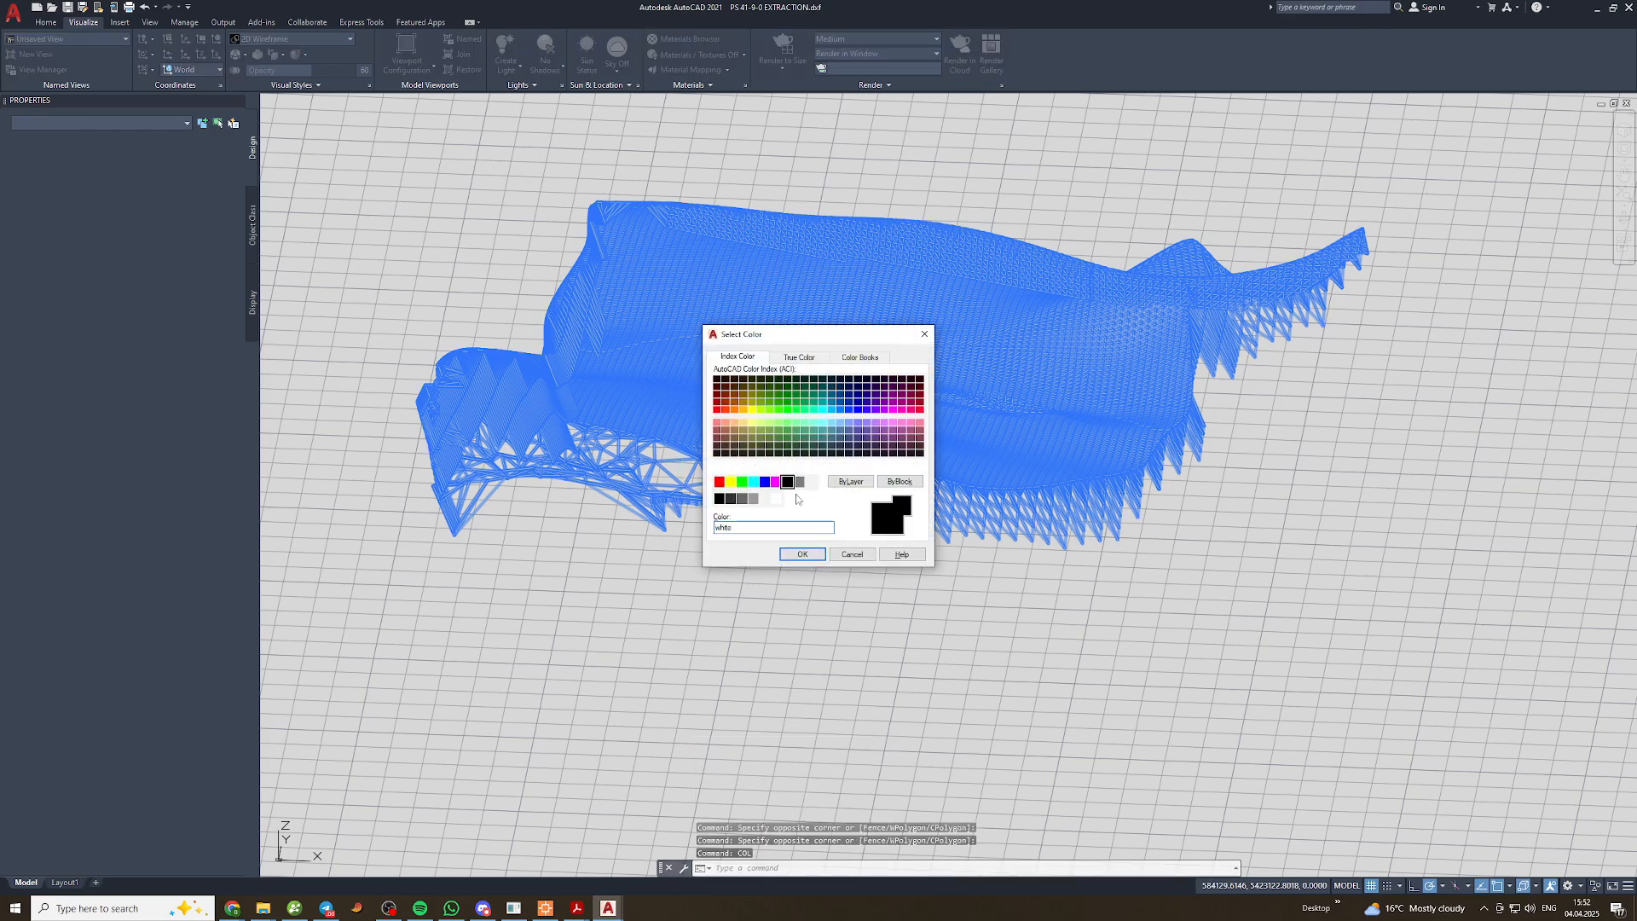
{"action": "left_click", "coordinate": [803, 555]}
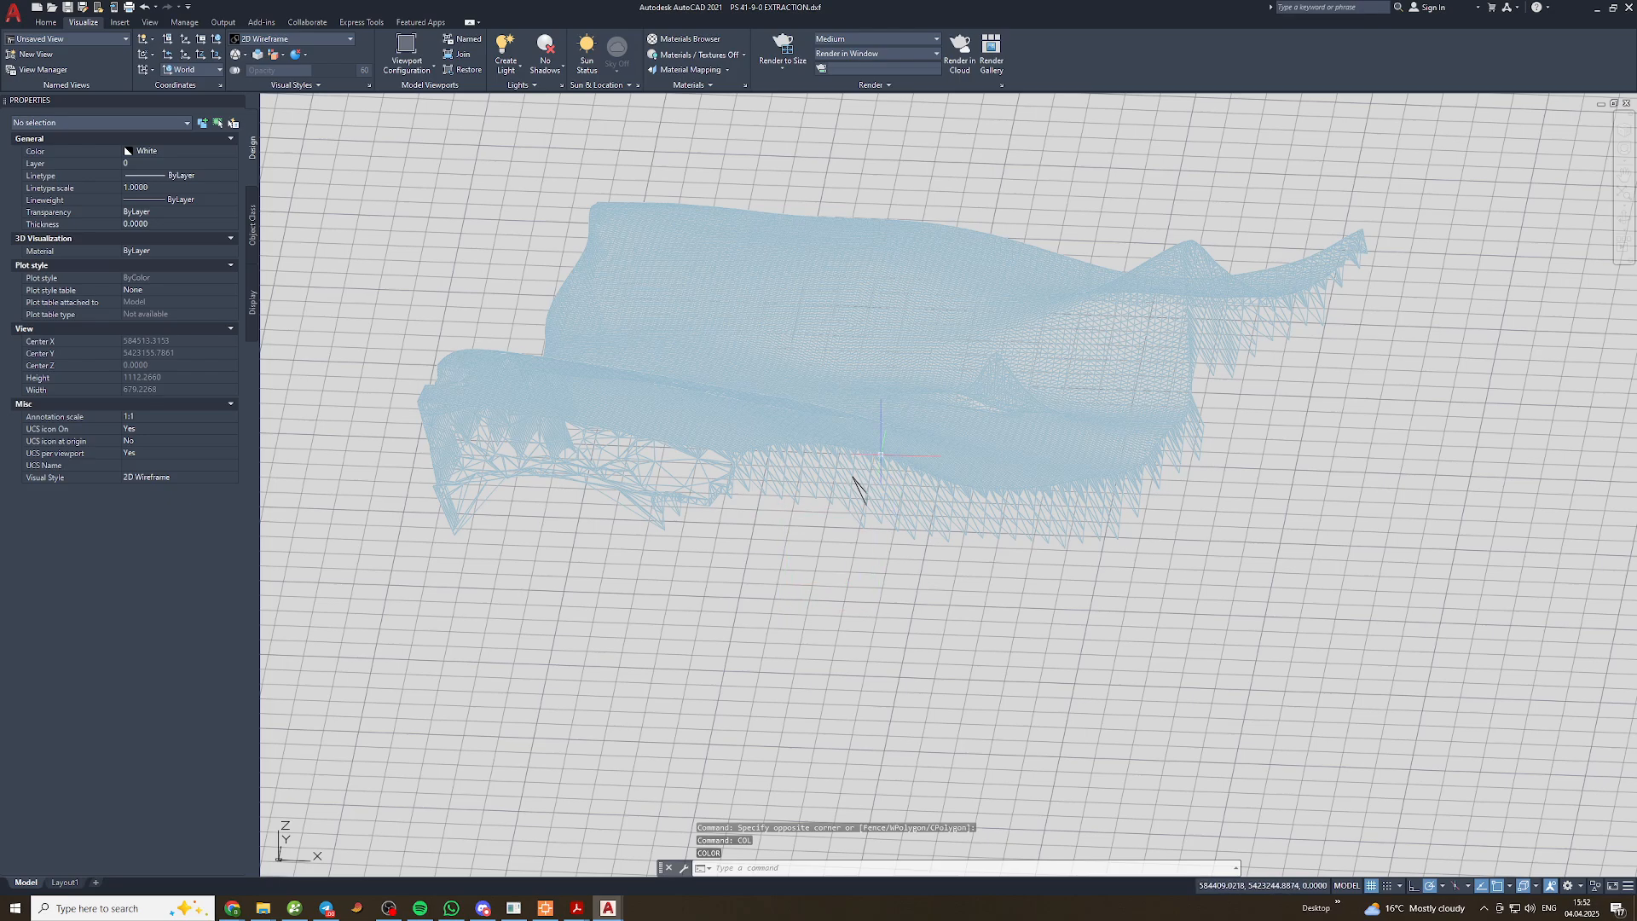
{"action": "key", "text": "Escape"}
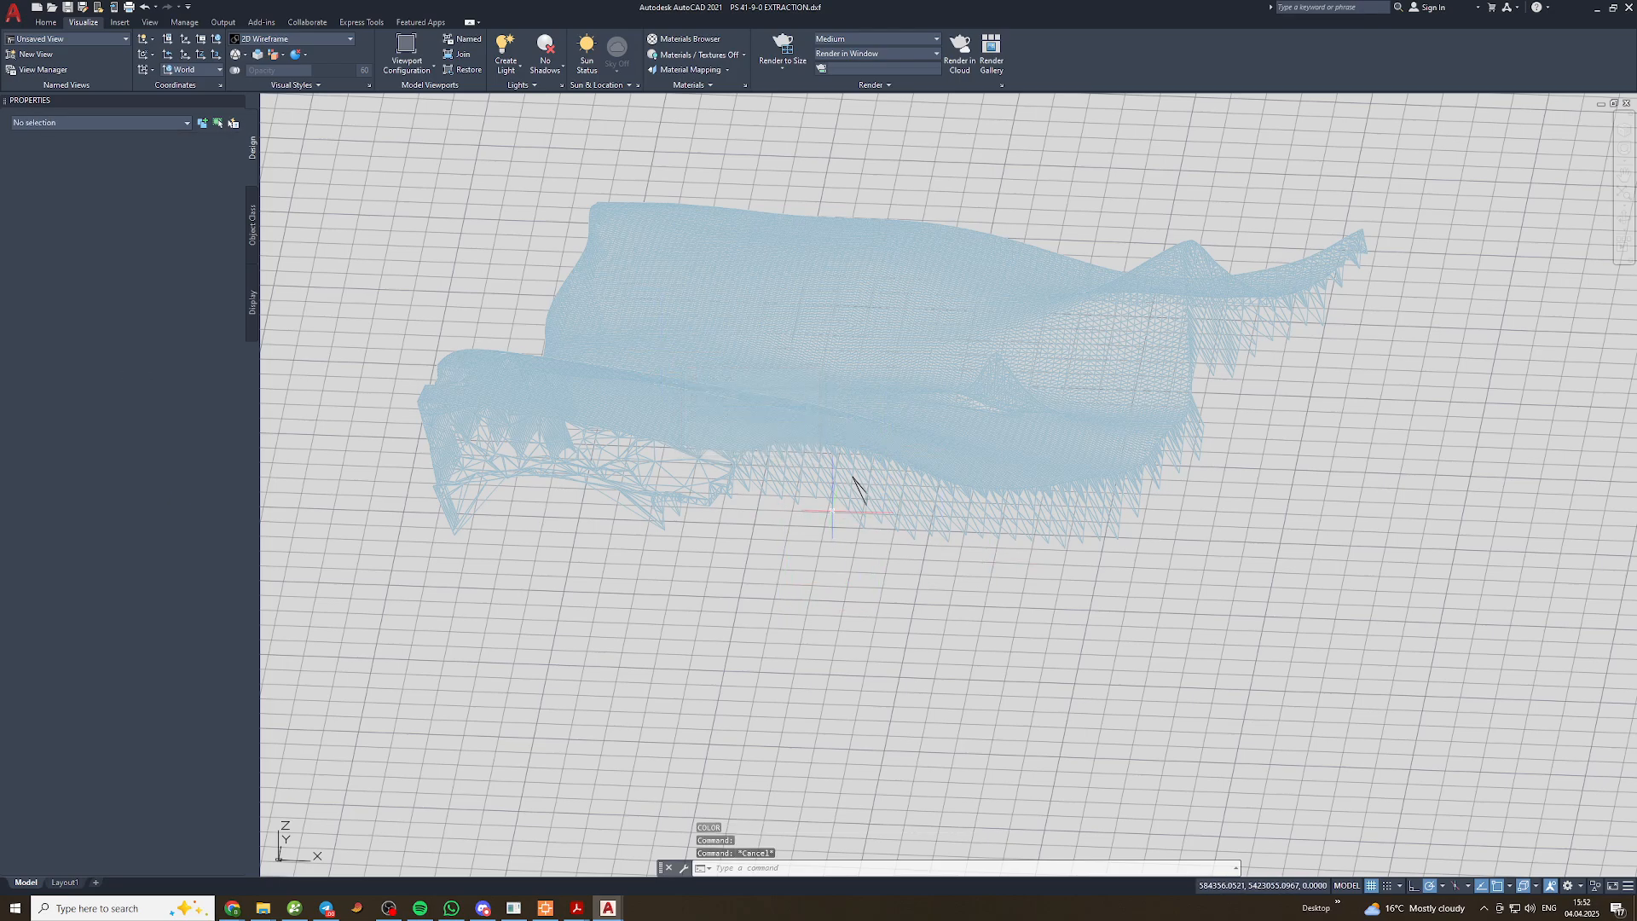
{"action": "left_click", "coordinate": [1308, 669]}
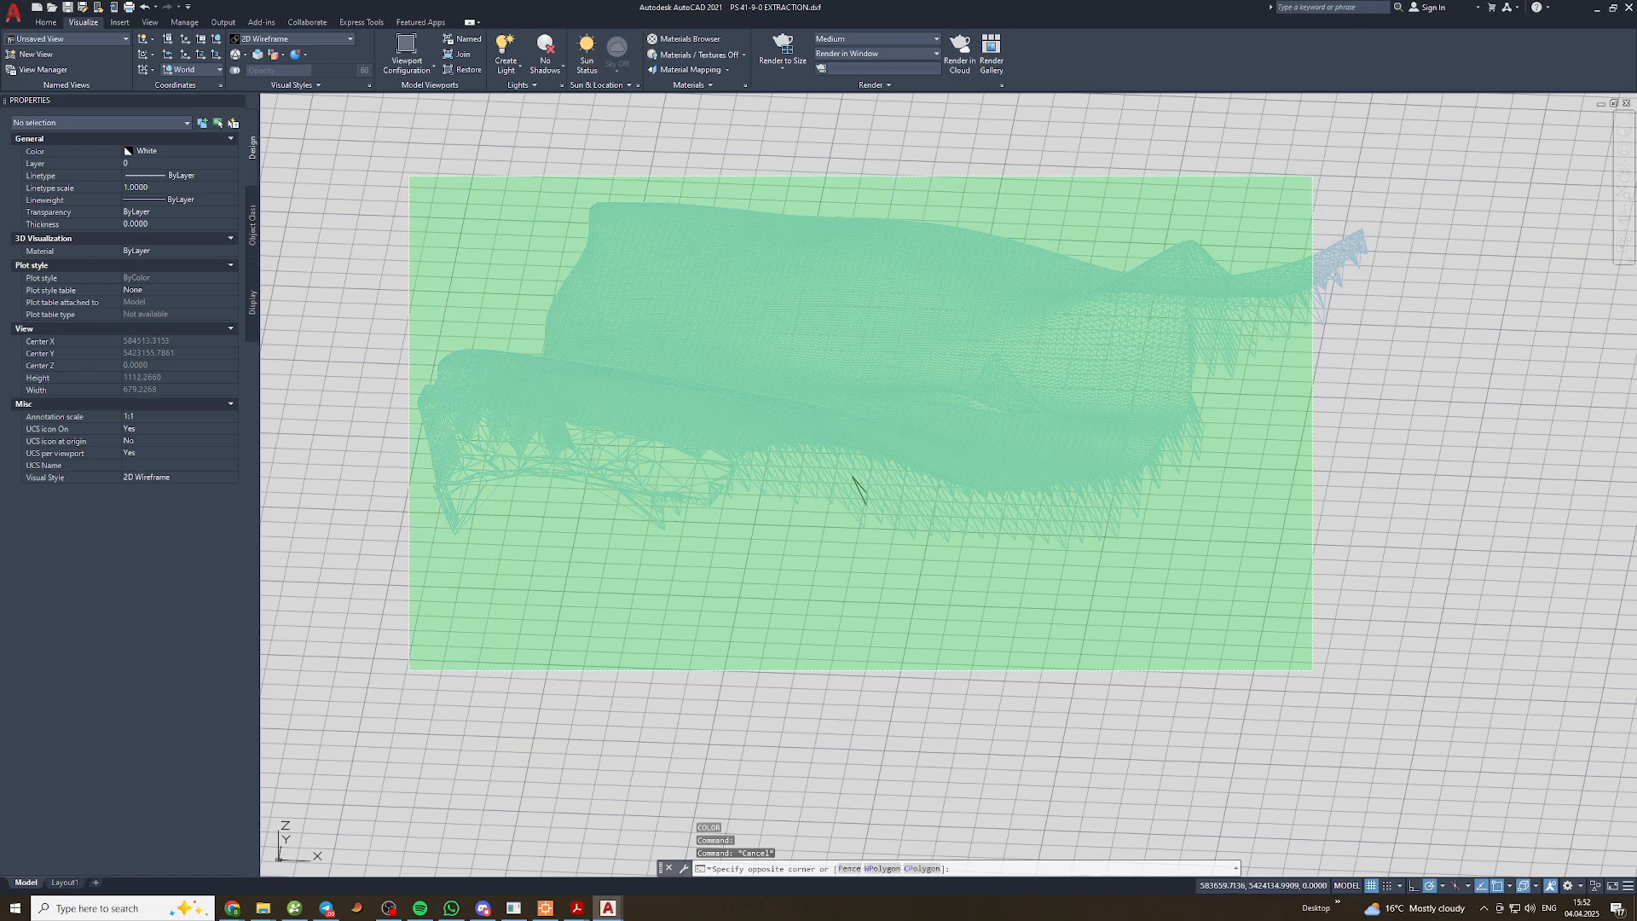
{"action": "left_click", "coordinate": [409, 179]}
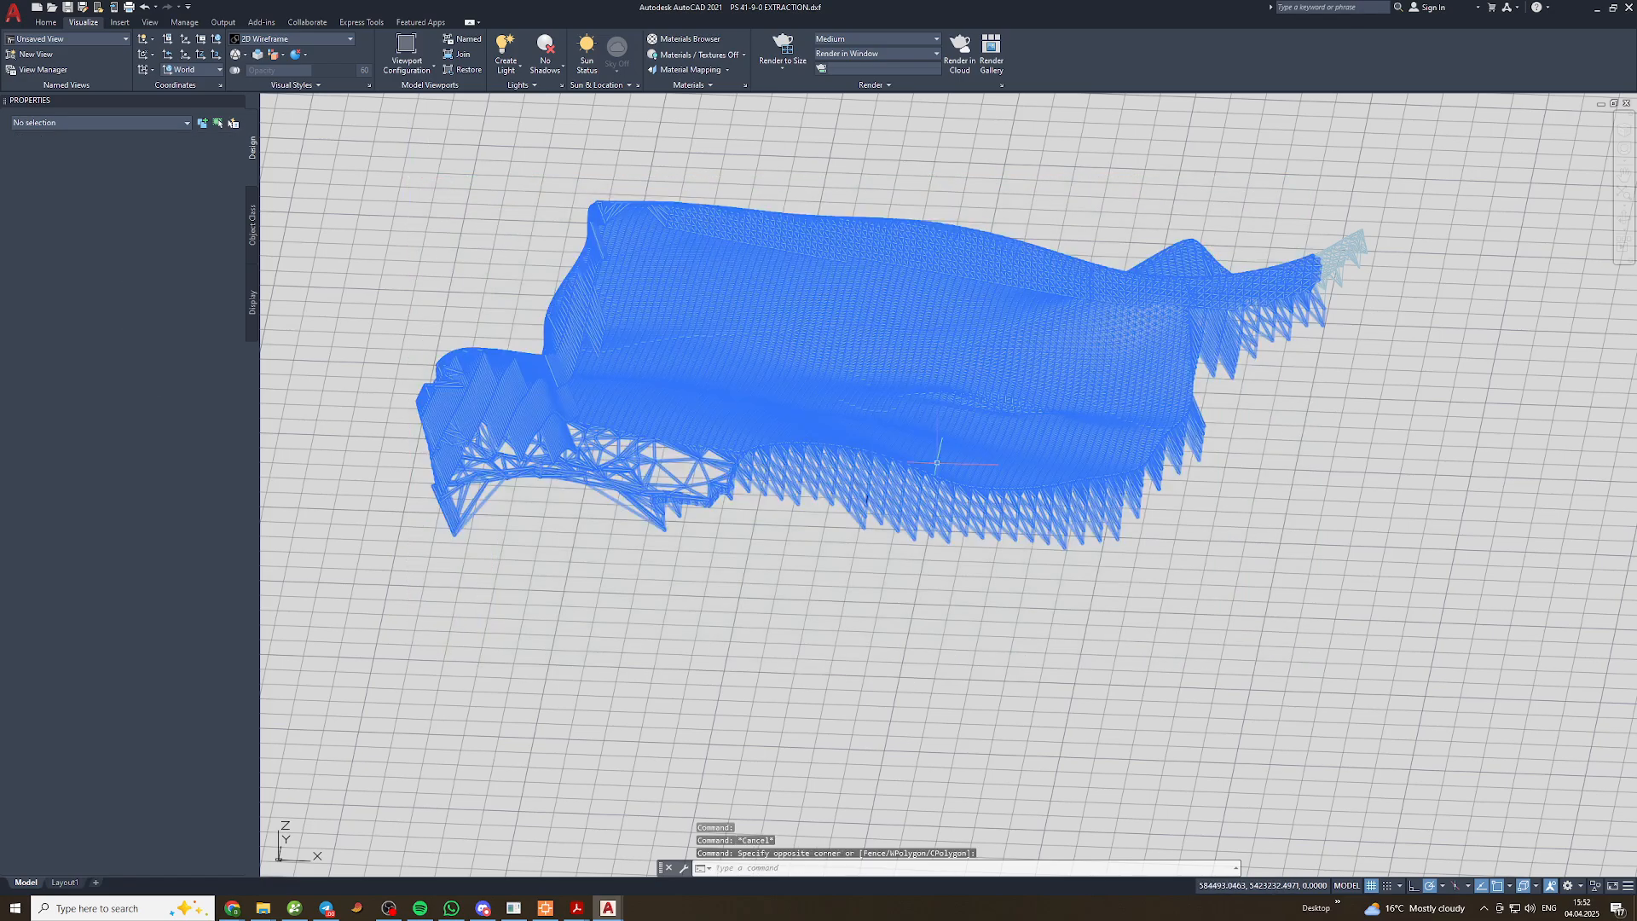
{"action": "left_click", "coordinate": [152, 23]}
{"action": "left_click", "coordinate": [182, 26]}
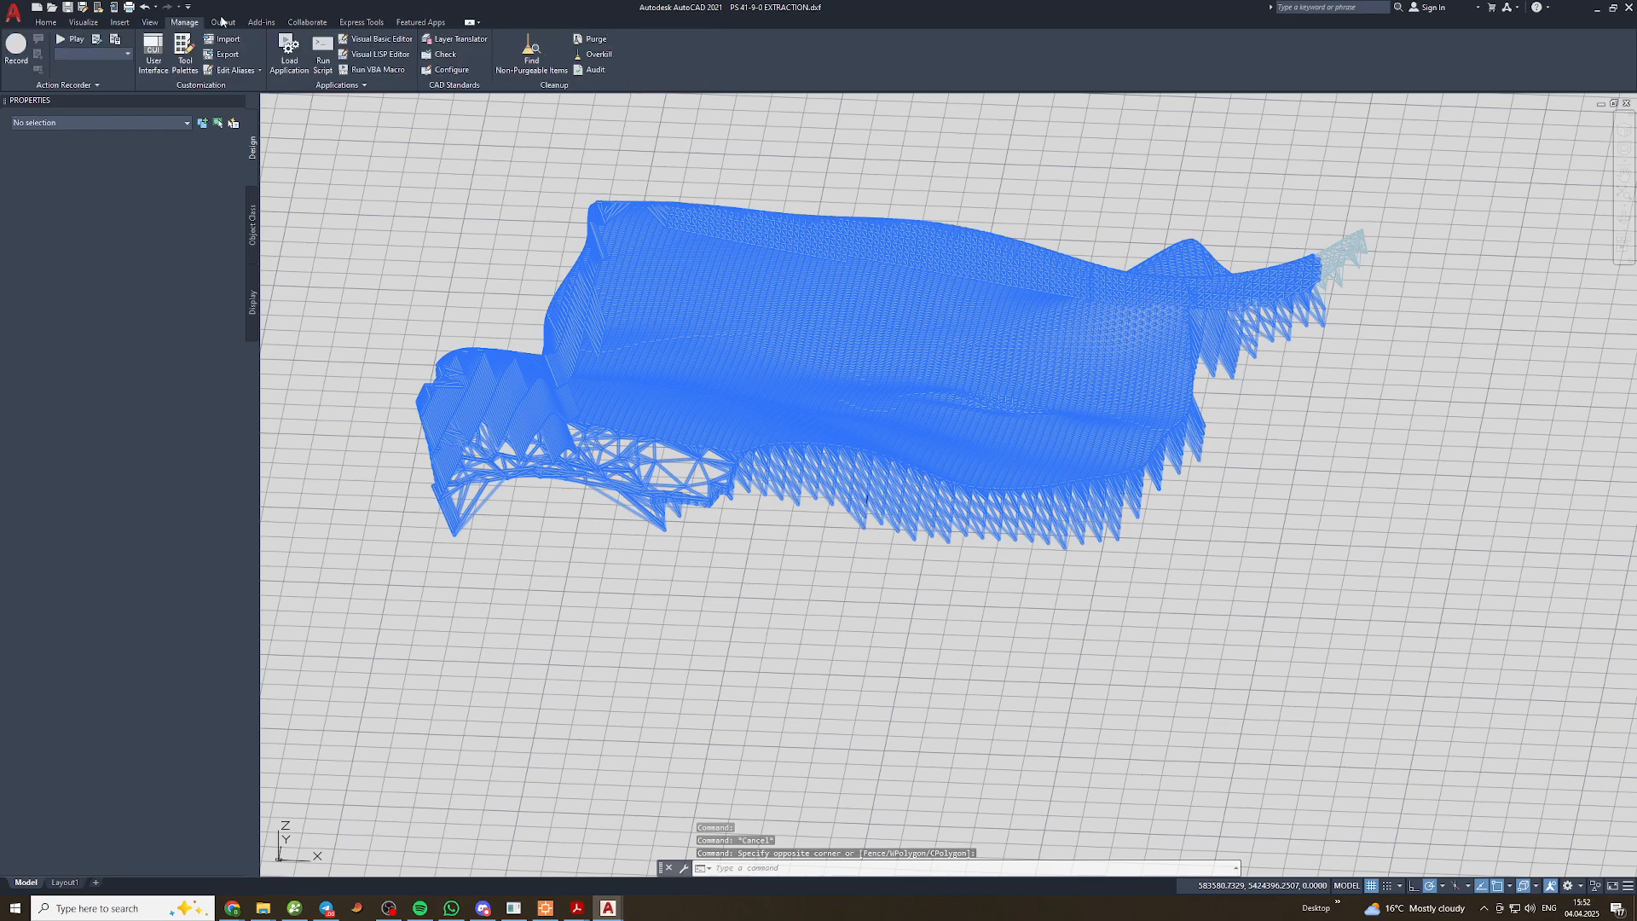
{"action": "left_click", "coordinate": [230, 23]}
{"action": "left_click", "coordinate": [270, 25]}
{"action": "left_click", "coordinate": [314, 24]}
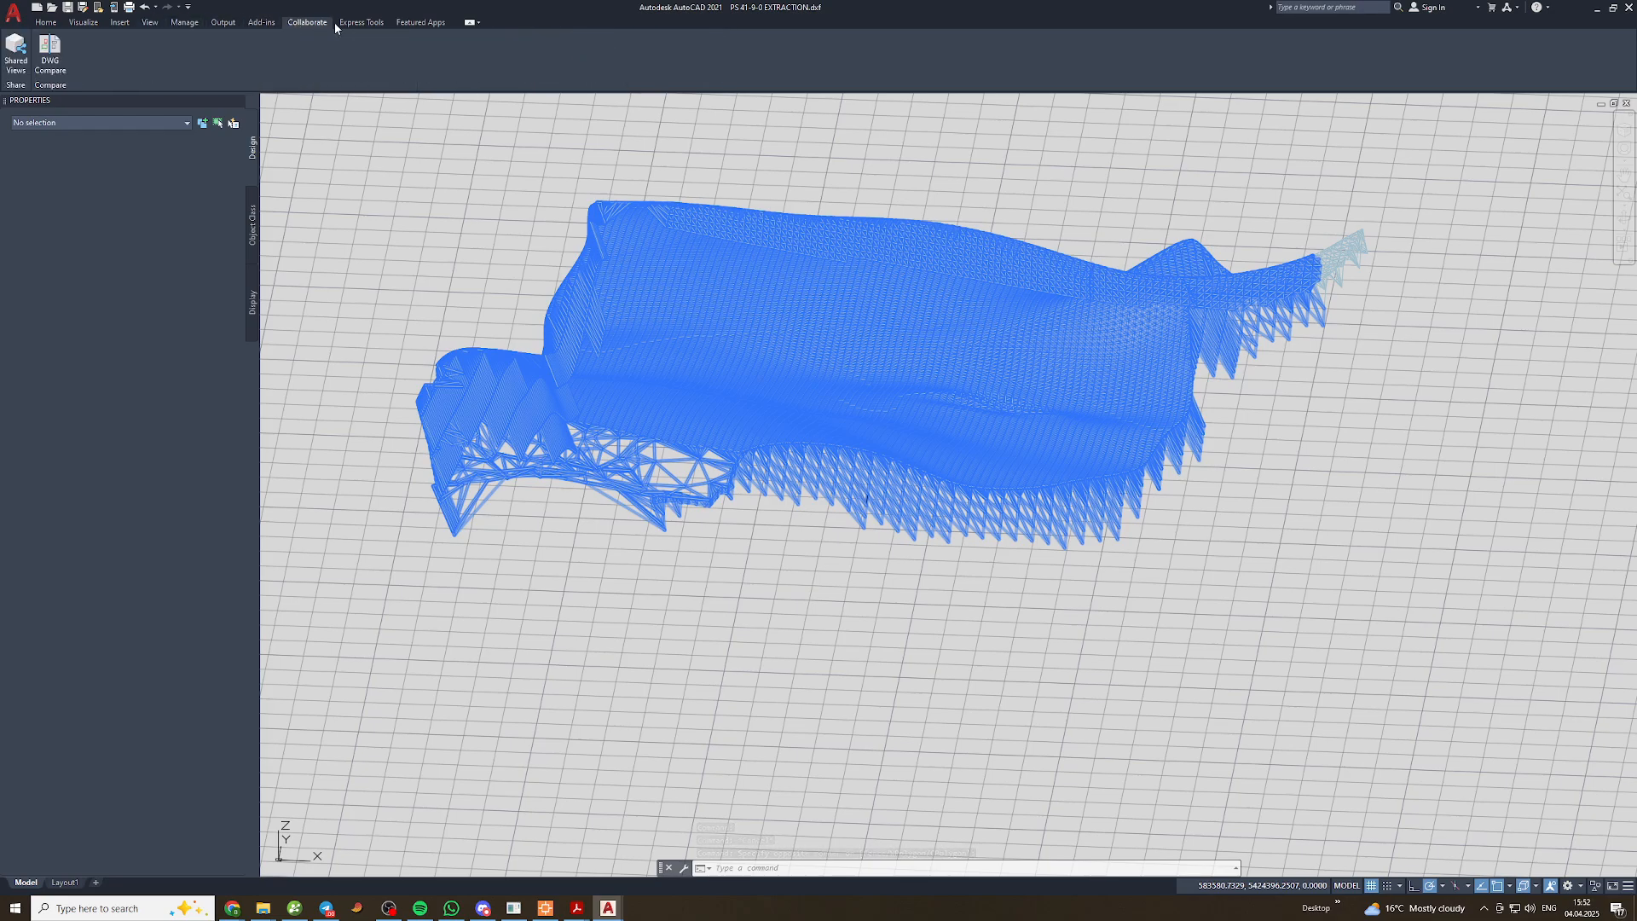
{"action": "left_click", "coordinate": [365, 24]}
{"action": "left_click", "coordinate": [417, 24]}
{"action": "left_click", "coordinate": [43, 24]}
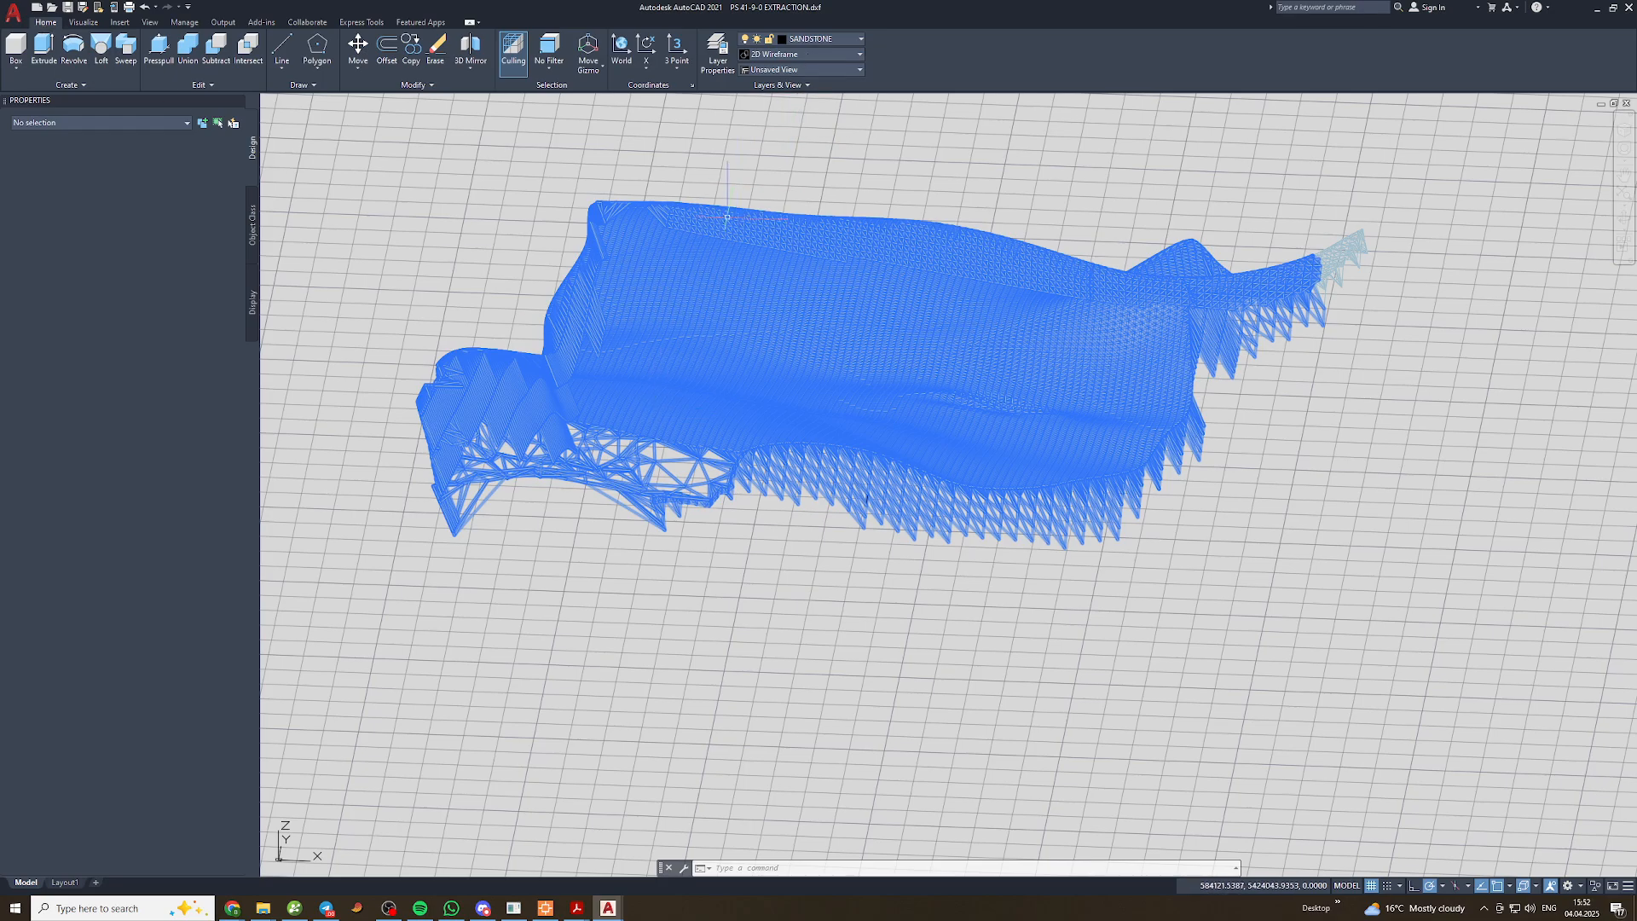
{"action": "key", "text": "Escape"}
{"action": "key", "text": "Escape"}
{"action": "scroll", "coordinate": [895, 466], "scroll_direction": "up", "scroll_amount": 2}
{"action": "middle_click_drag", "start_coordinate": [1134, 557], "coordinate": [1036, 554], "text": "shift"}
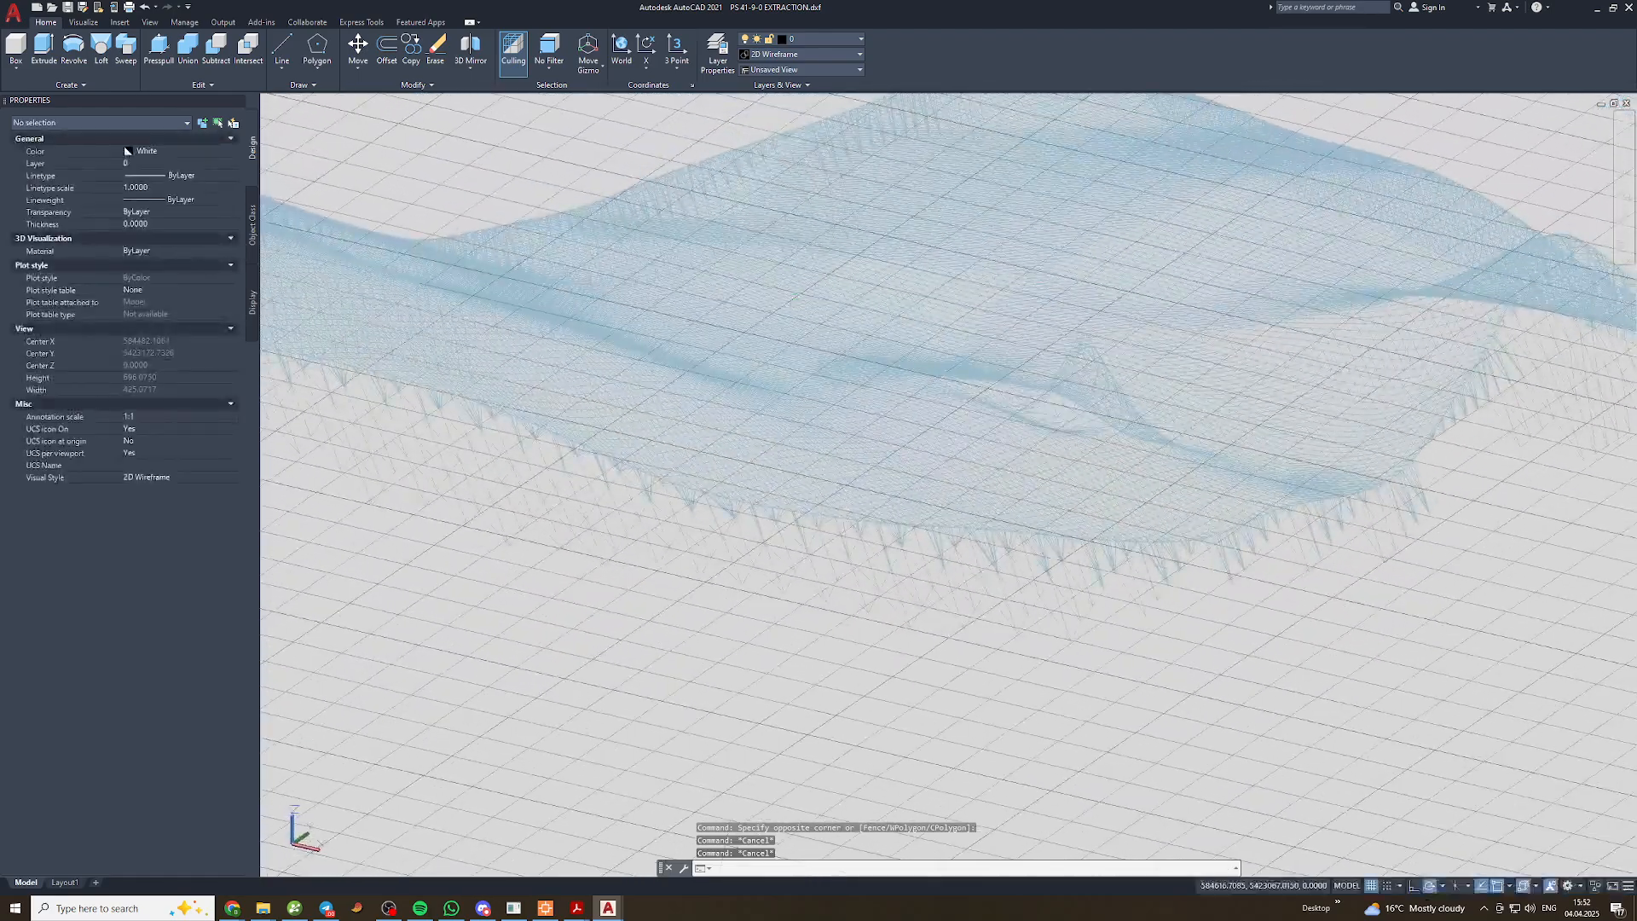
Delete the dangling 3D faces along the middle of the surface's front edge using a crossing lasso
{"action": "mouse_move", "coordinate": [1200, 556]}
{"action": "left_mouse_down"}
{"action": "mouse_move", "coordinate": [845, 526]}
{"action": "mouse_move", "coordinate": [553, 472]}
{"action": "mouse_move", "coordinate": [307, 611]}
{"action": "mouse_move", "coordinate": [1275, 758]}
{"action": "left_mouse_up"}
{"action": "key", "text": "Delete"}
{"action": "left_click", "coordinate": [1009, 546]}
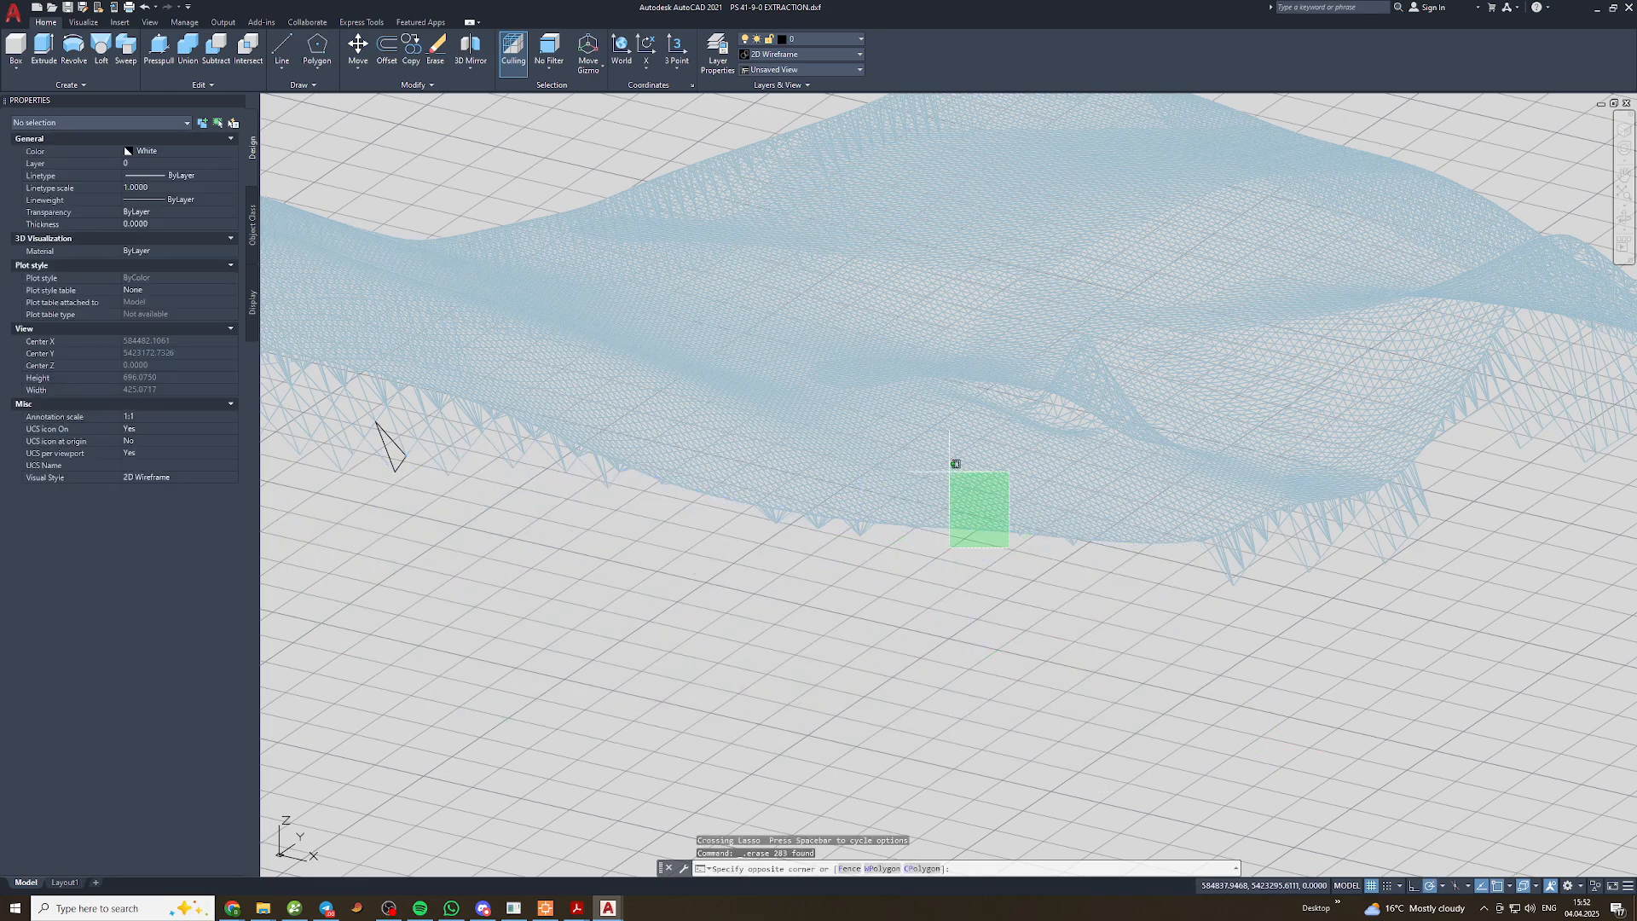
{"action": "left_click", "coordinate": [934, 411]}
{"action": "right_click", "coordinate": [981, 720]}
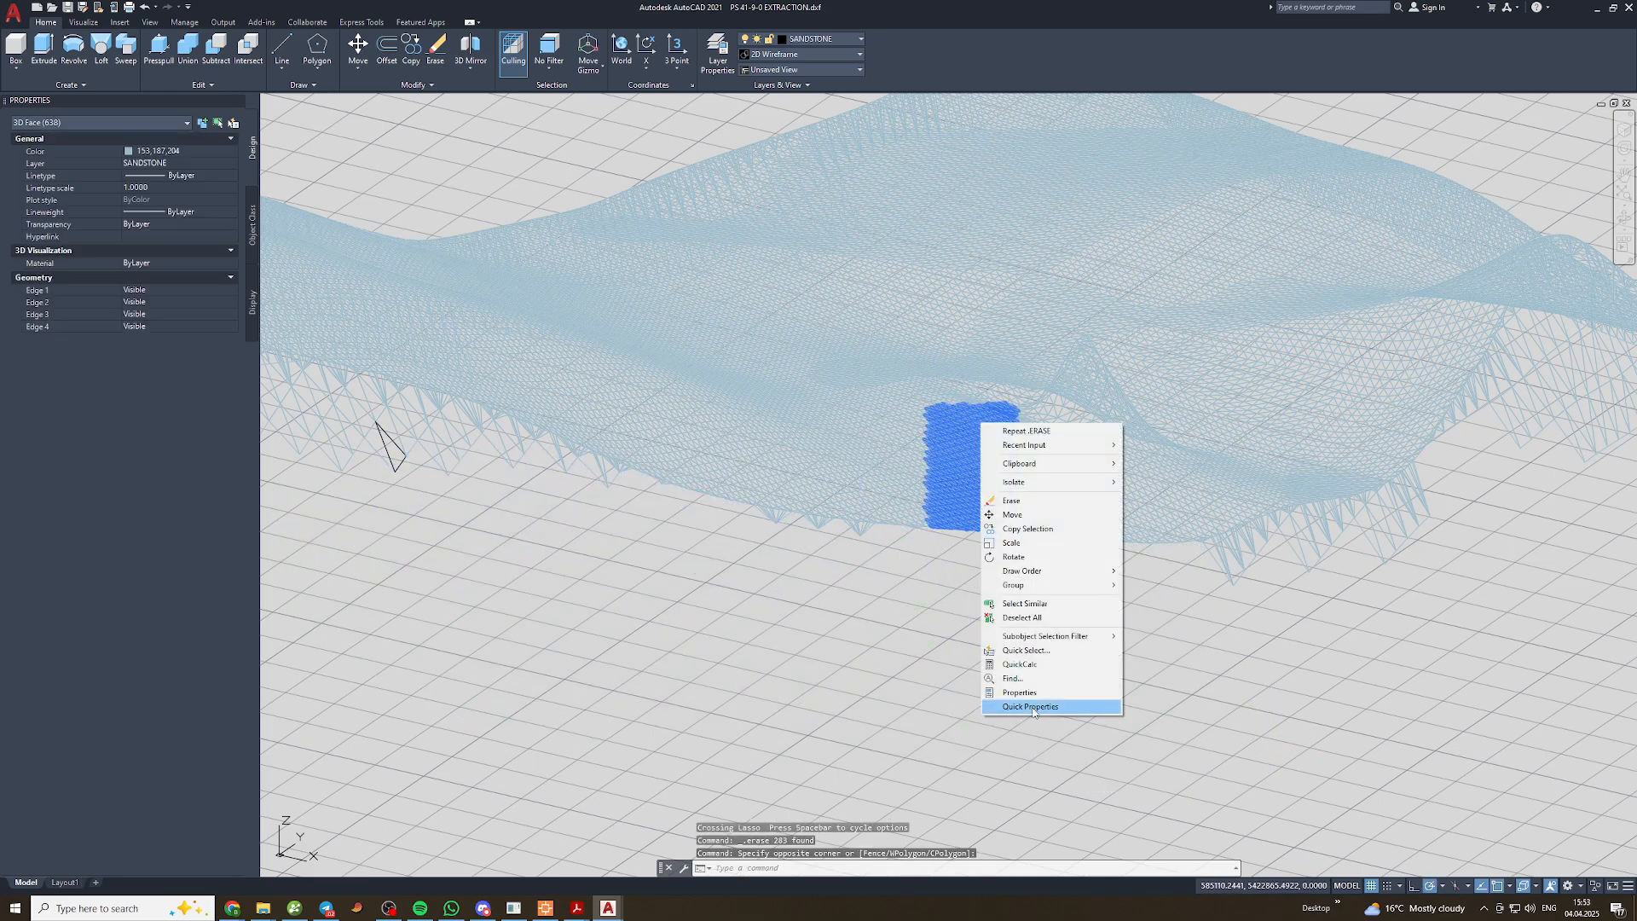
{"action": "left_click", "coordinate": [1036, 603]}
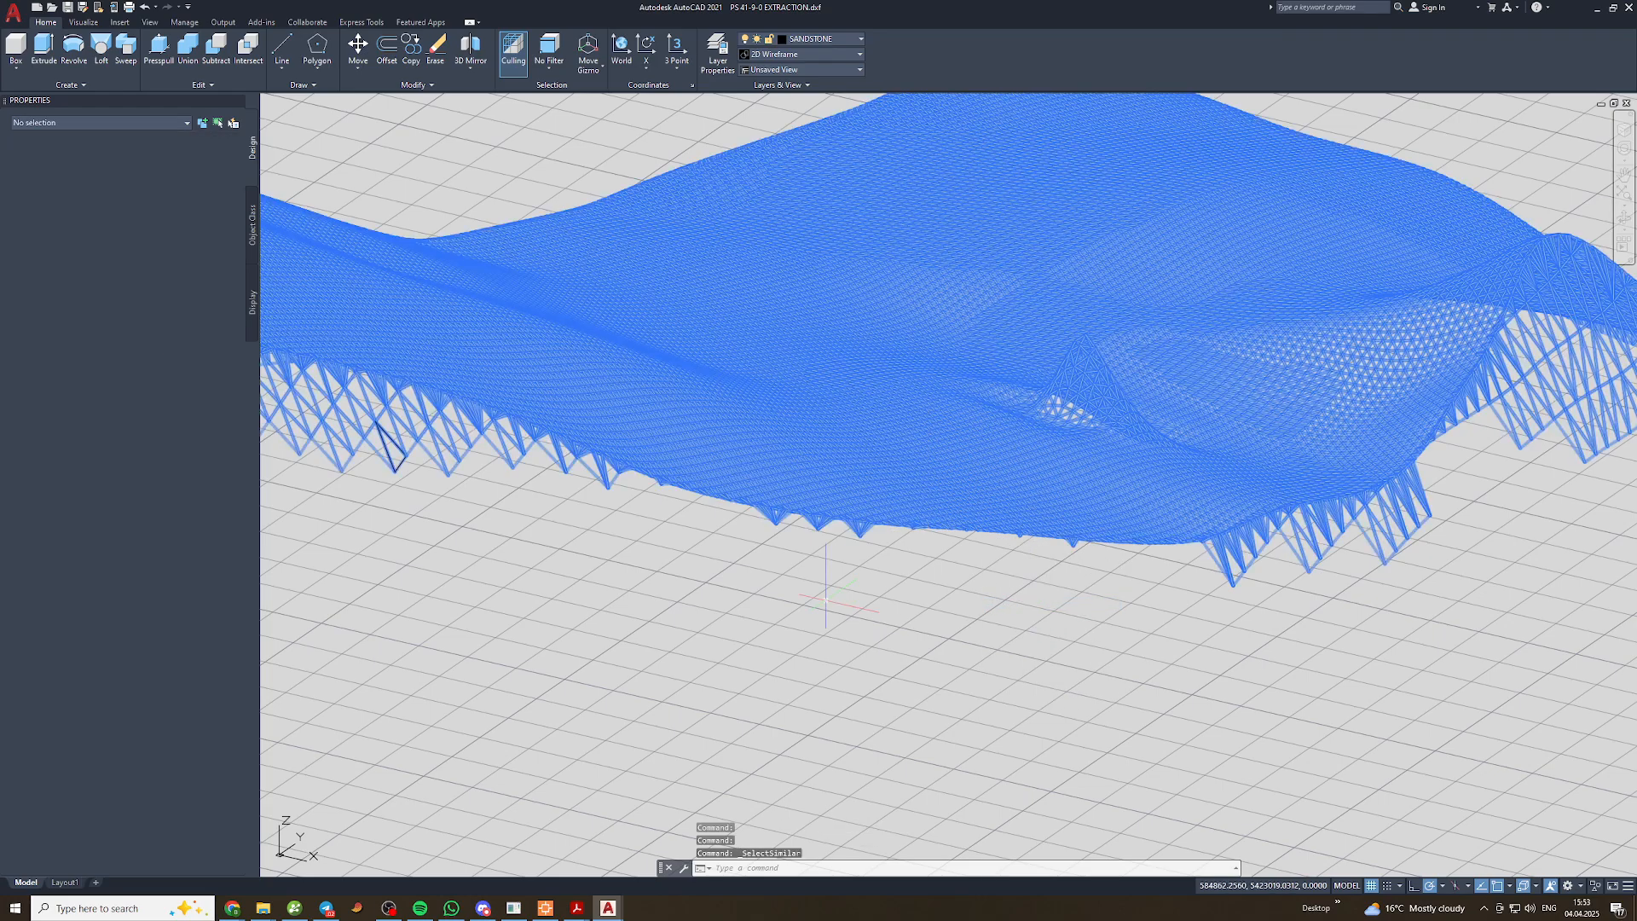
{"action": "scroll", "coordinate": [793, 493], "scroll_direction": "down", "scroll_amount": 5}
{"action": "middle_click_drag", "start_coordinate": [844, 477], "coordinate": [899, 512]}
{"action": "key", "text": "Escape"}
Select the 3D faces of the section at the surface's open, coarse-meshed end and set their color to ByBlock
{"action": "left_click", "coordinate": [767, 554]}
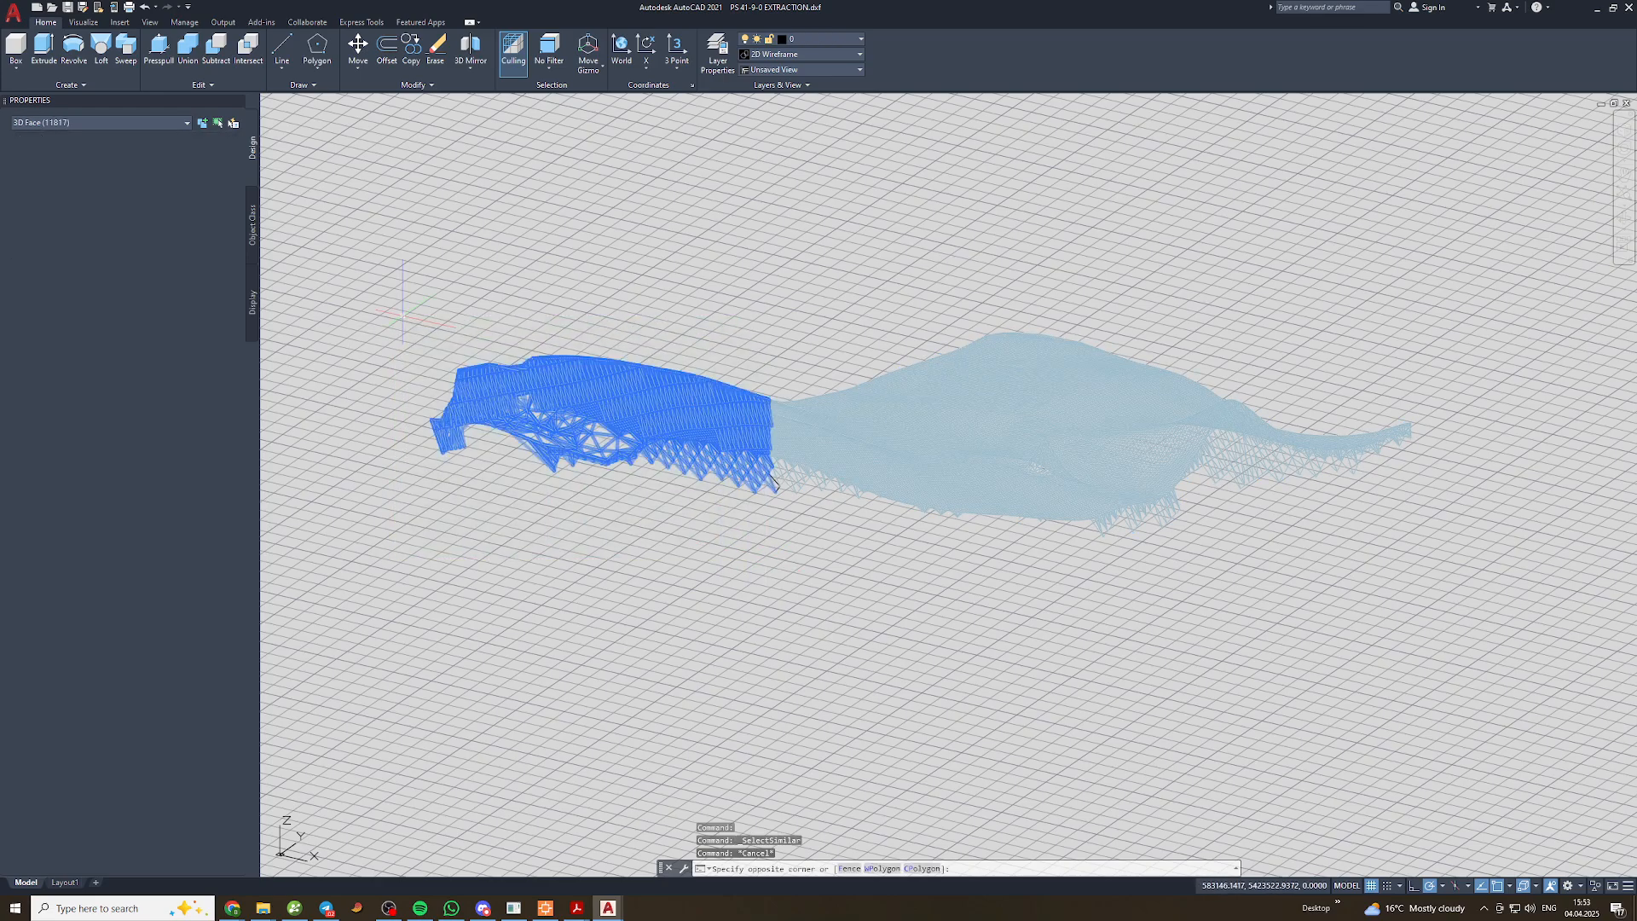
{"action": "middle_click_drag", "start_coordinate": [404, 316], "coordinate": [470, 335]}
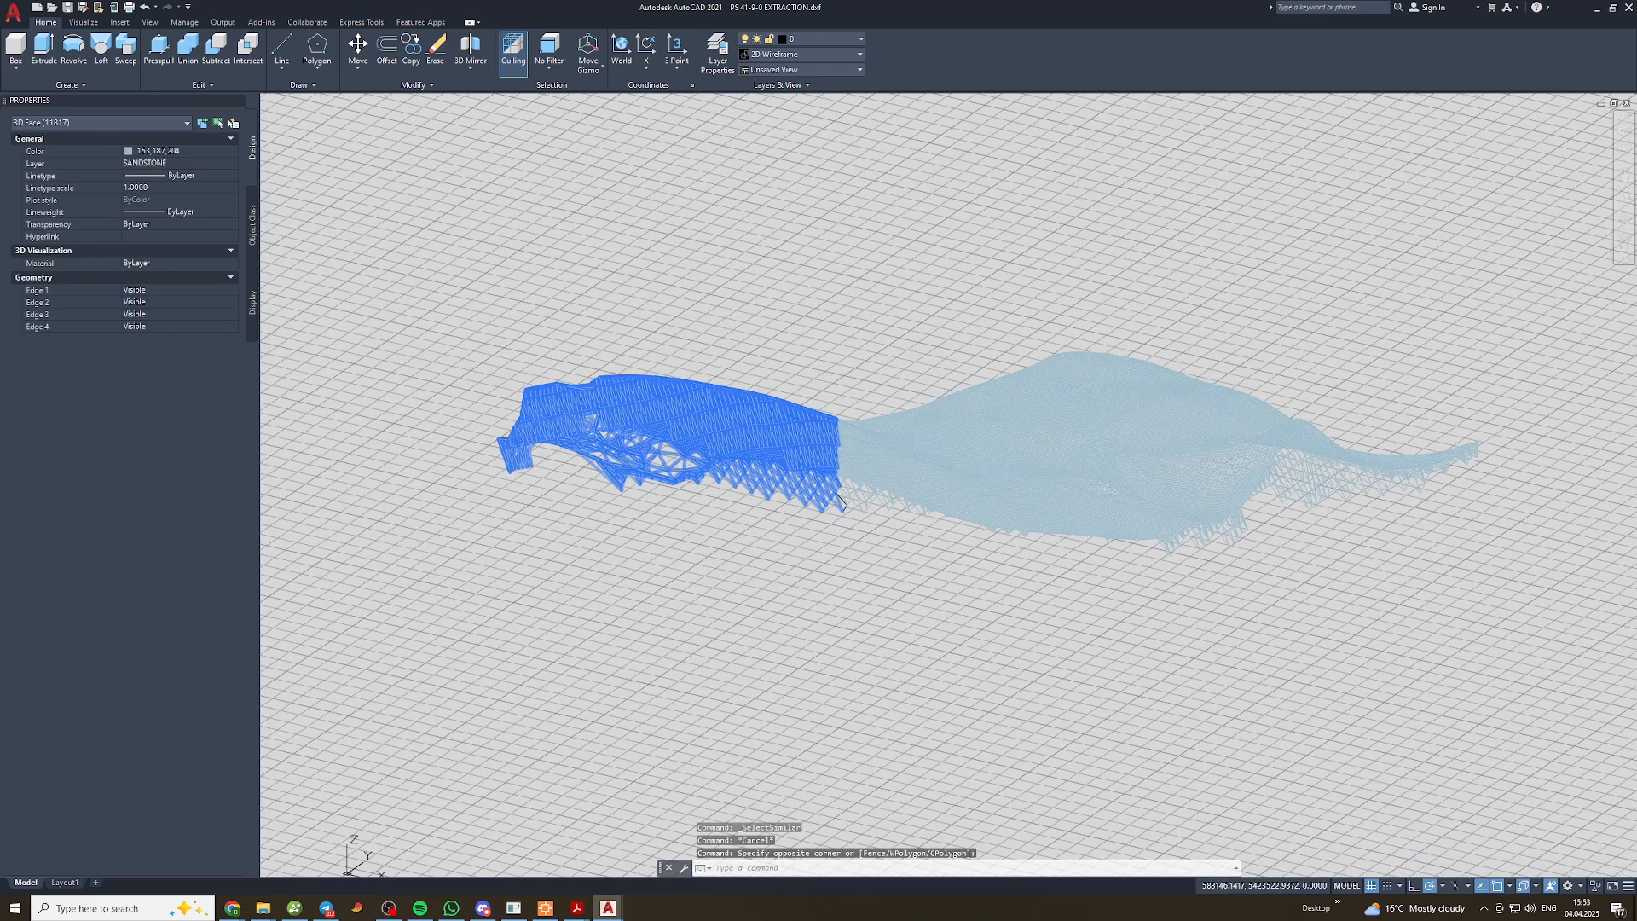
{"action": "left_click", "coordinate": [144, 154]}
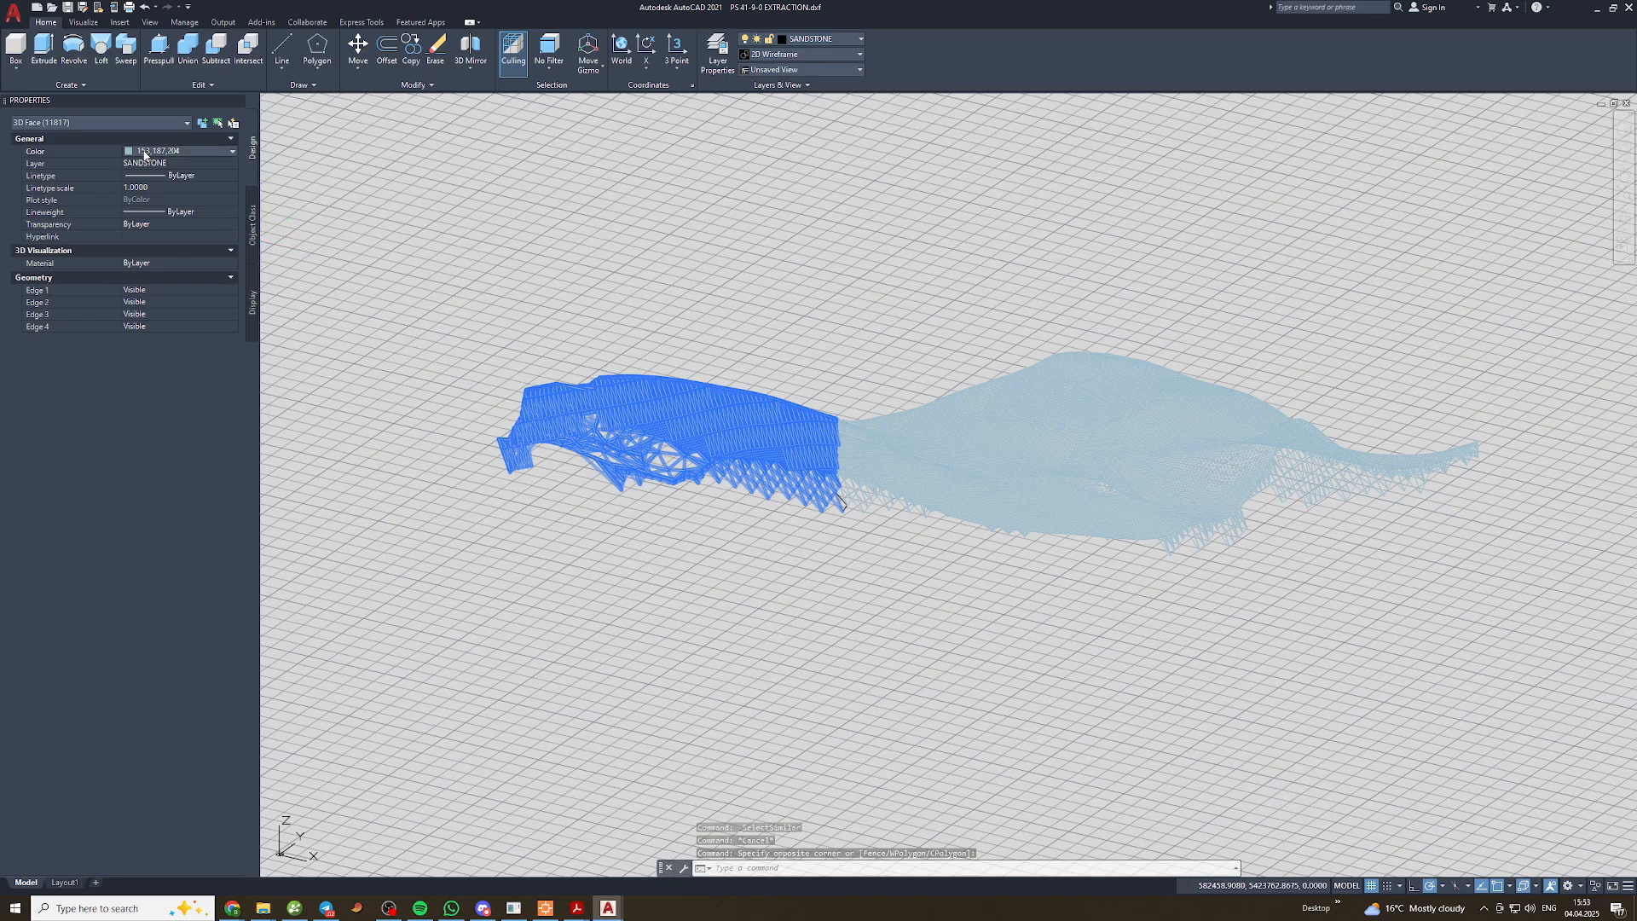
{"action": "left_click", "coordinate": [163, 153]}
{"action": "left_click", "coordinate": [151, 163]}
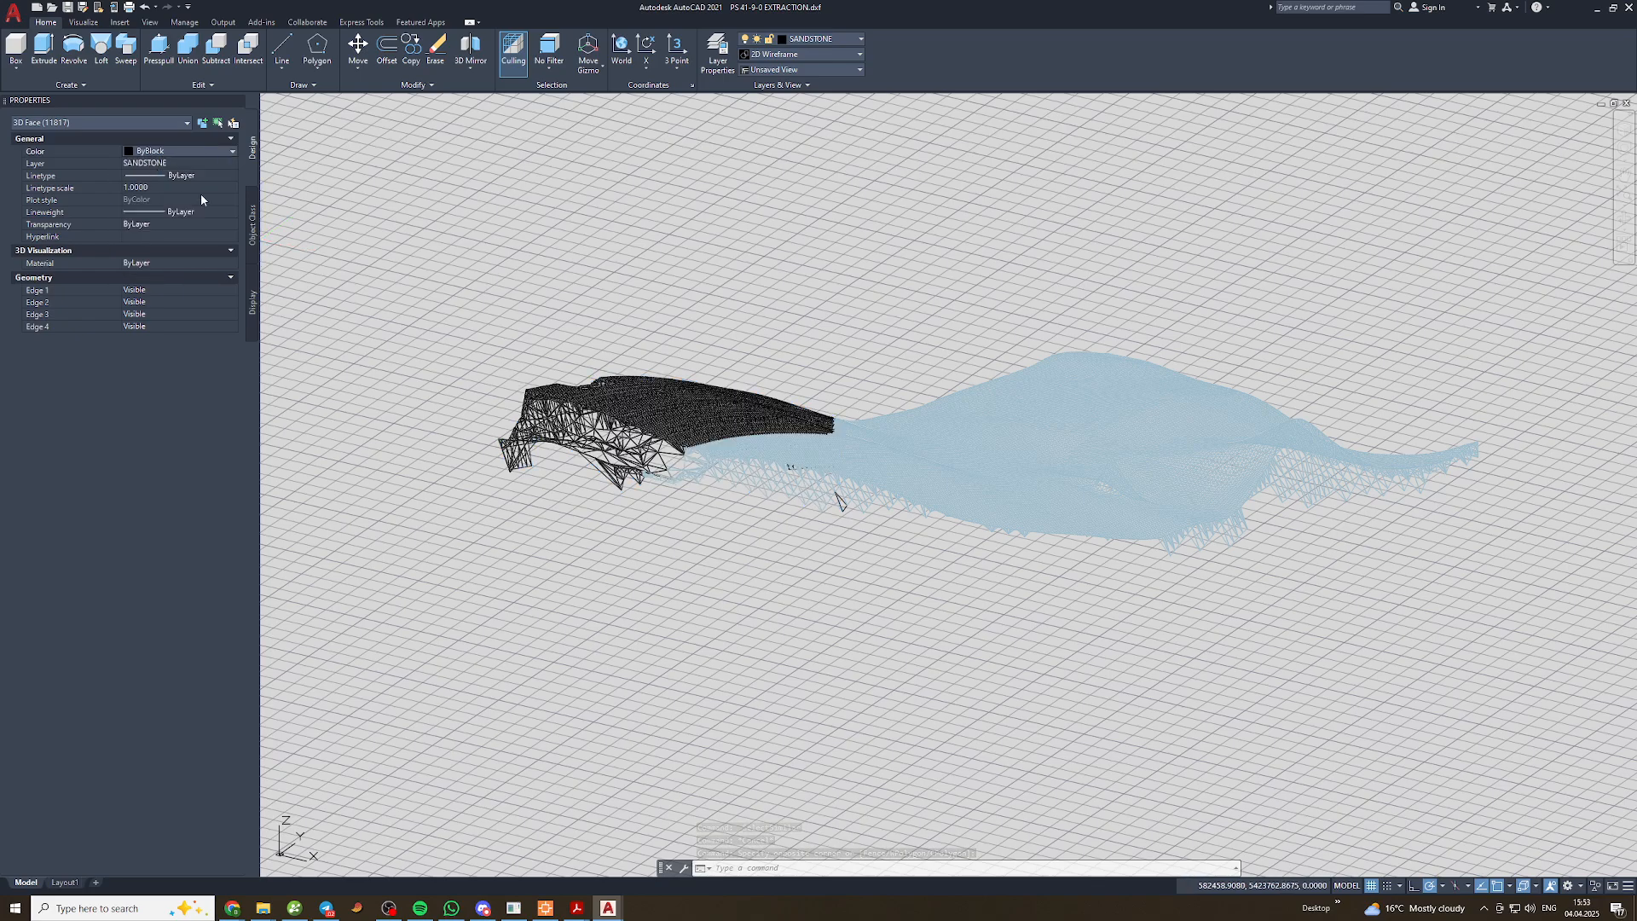
{"action": "key", "text": "Escape"}
Select the blue section of 3D faces adjoining the recolored end up to the central hump and set their color to White
{"action": "middle_click_drag", "start_coordinate": [971, 590], "coordinate": [756, 566]}
{"action": "left_click", "coordinate": [764, 572]}
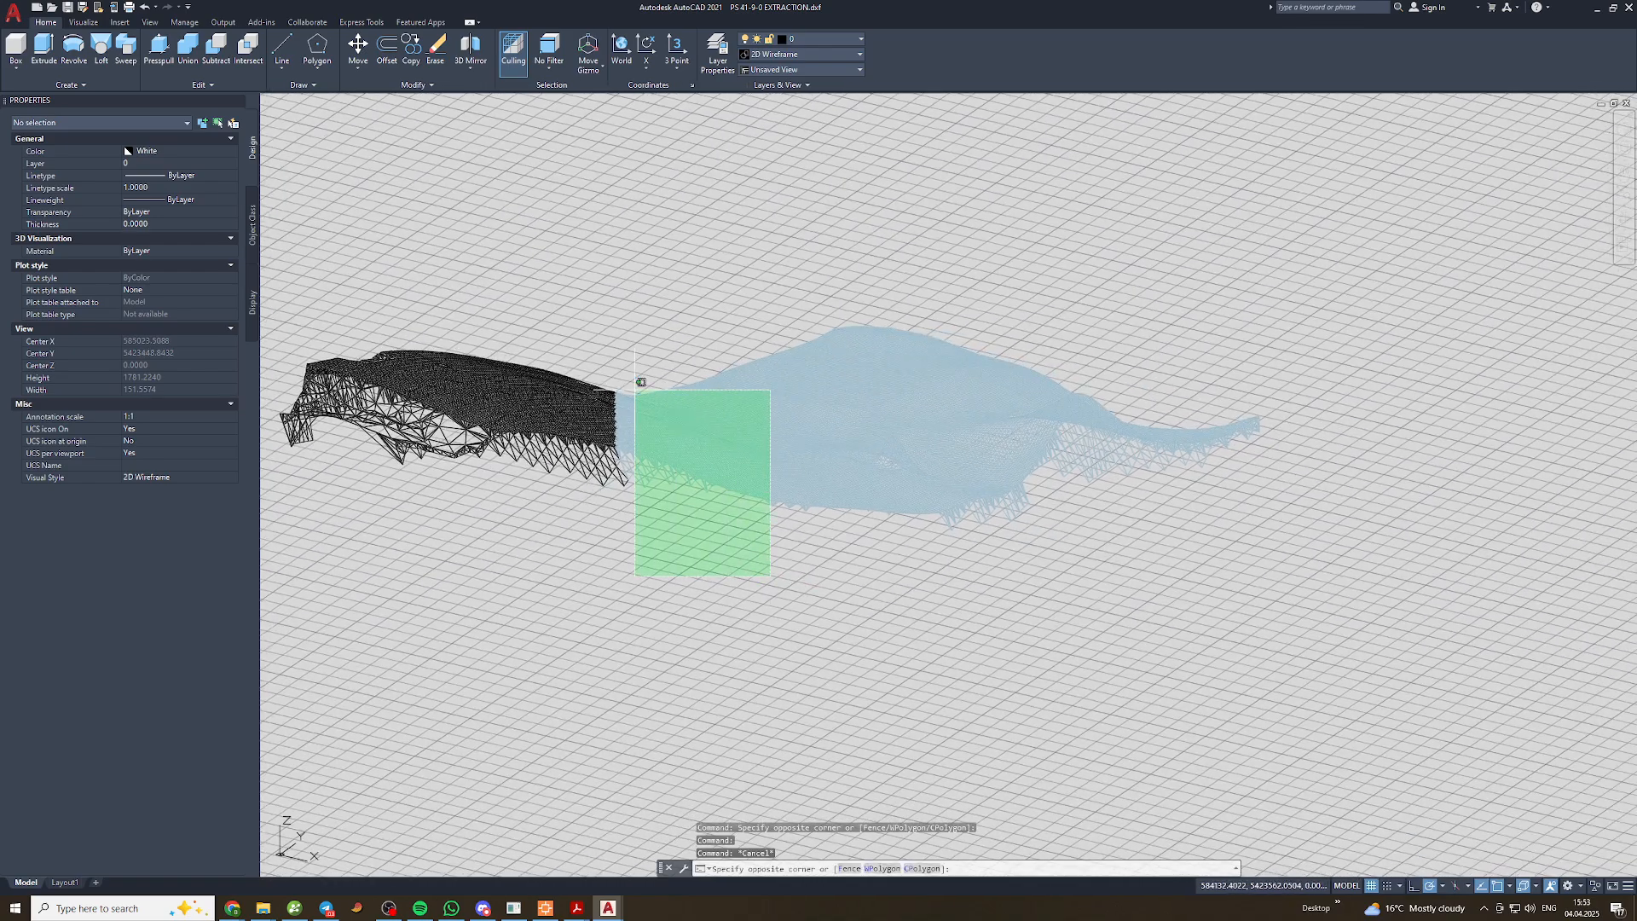
{"action": "left_click", "coordinate": [615, 346]}
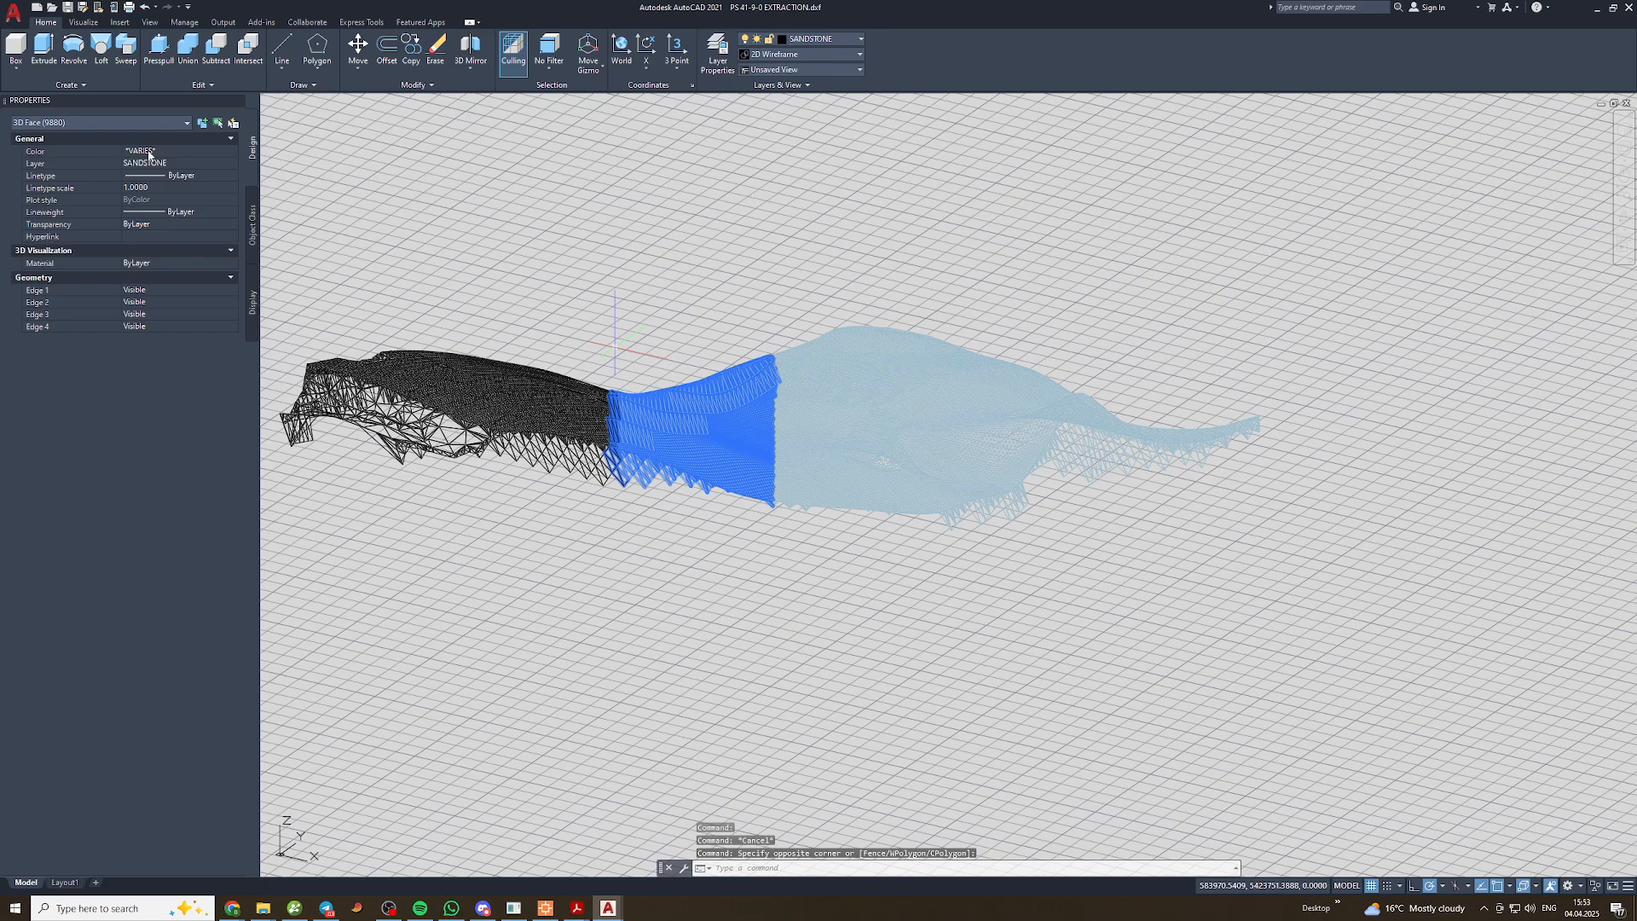
{"action": "left_click", "coordinate": [149, 153]}
{"action": "left_click", "coordinate": [151, 154]}
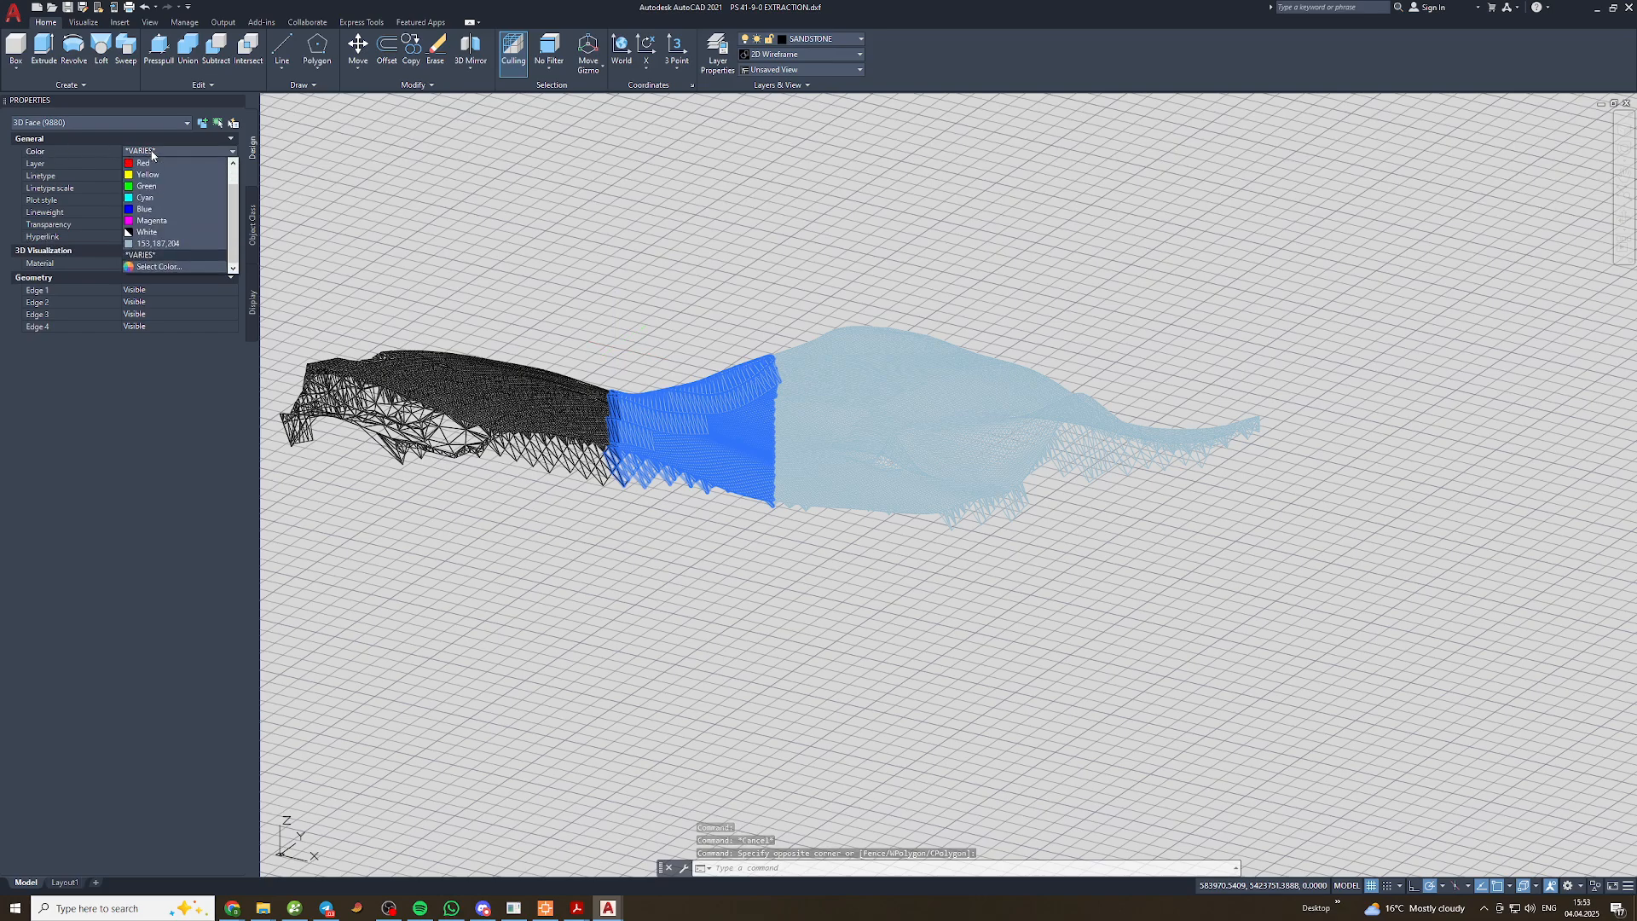
{"action": "left_click", "coordinate": [152, 232]}
{"action": "middle_click_drag", "start_coordinate": [834, 479], "coordinate": [743, 483]}
{"action": "key", "text": "Escape"}
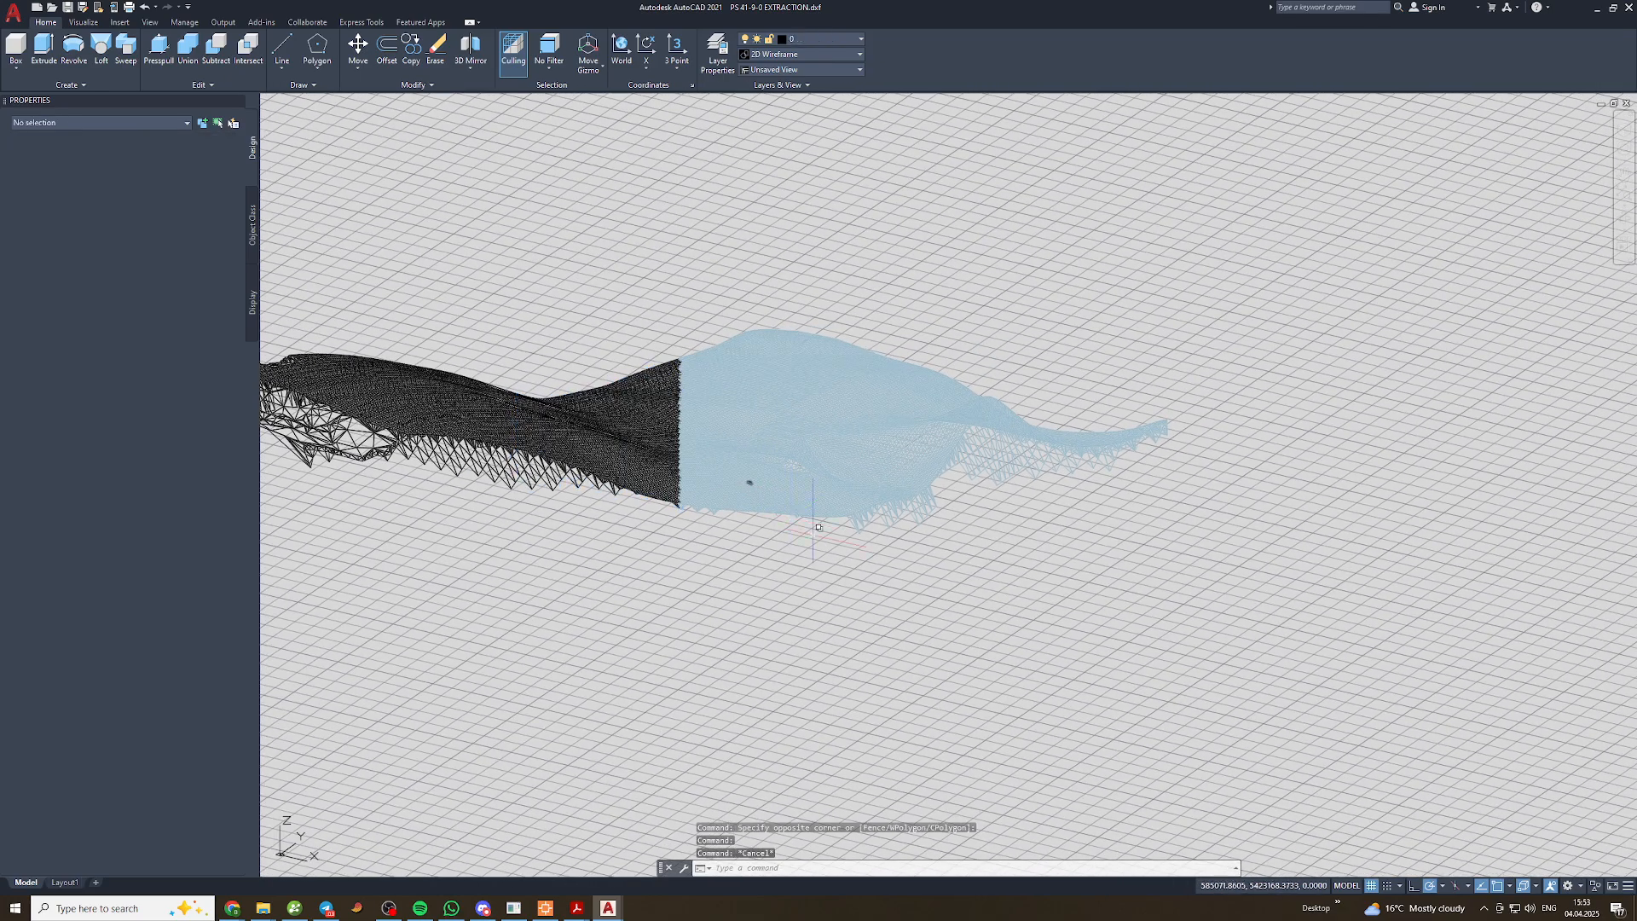
Select the 3D faces across the surface's central hump and set their color to White
{"action": "left_click", "coordinate": [871, 584]}
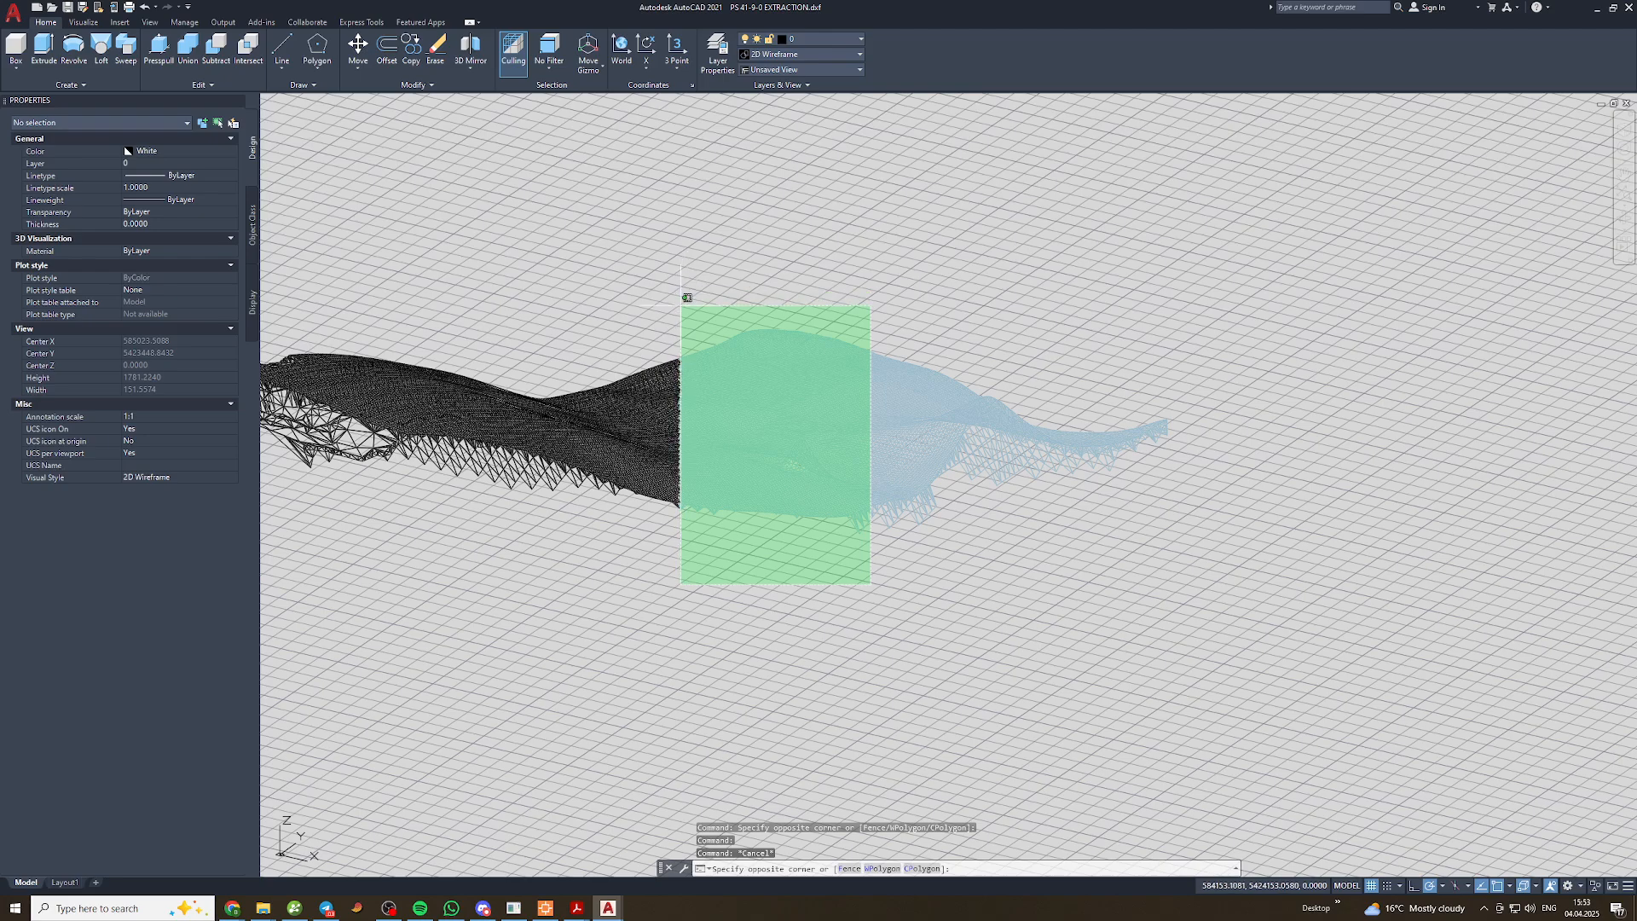
{"action": "left_click", "coordinate": [679, 295]}
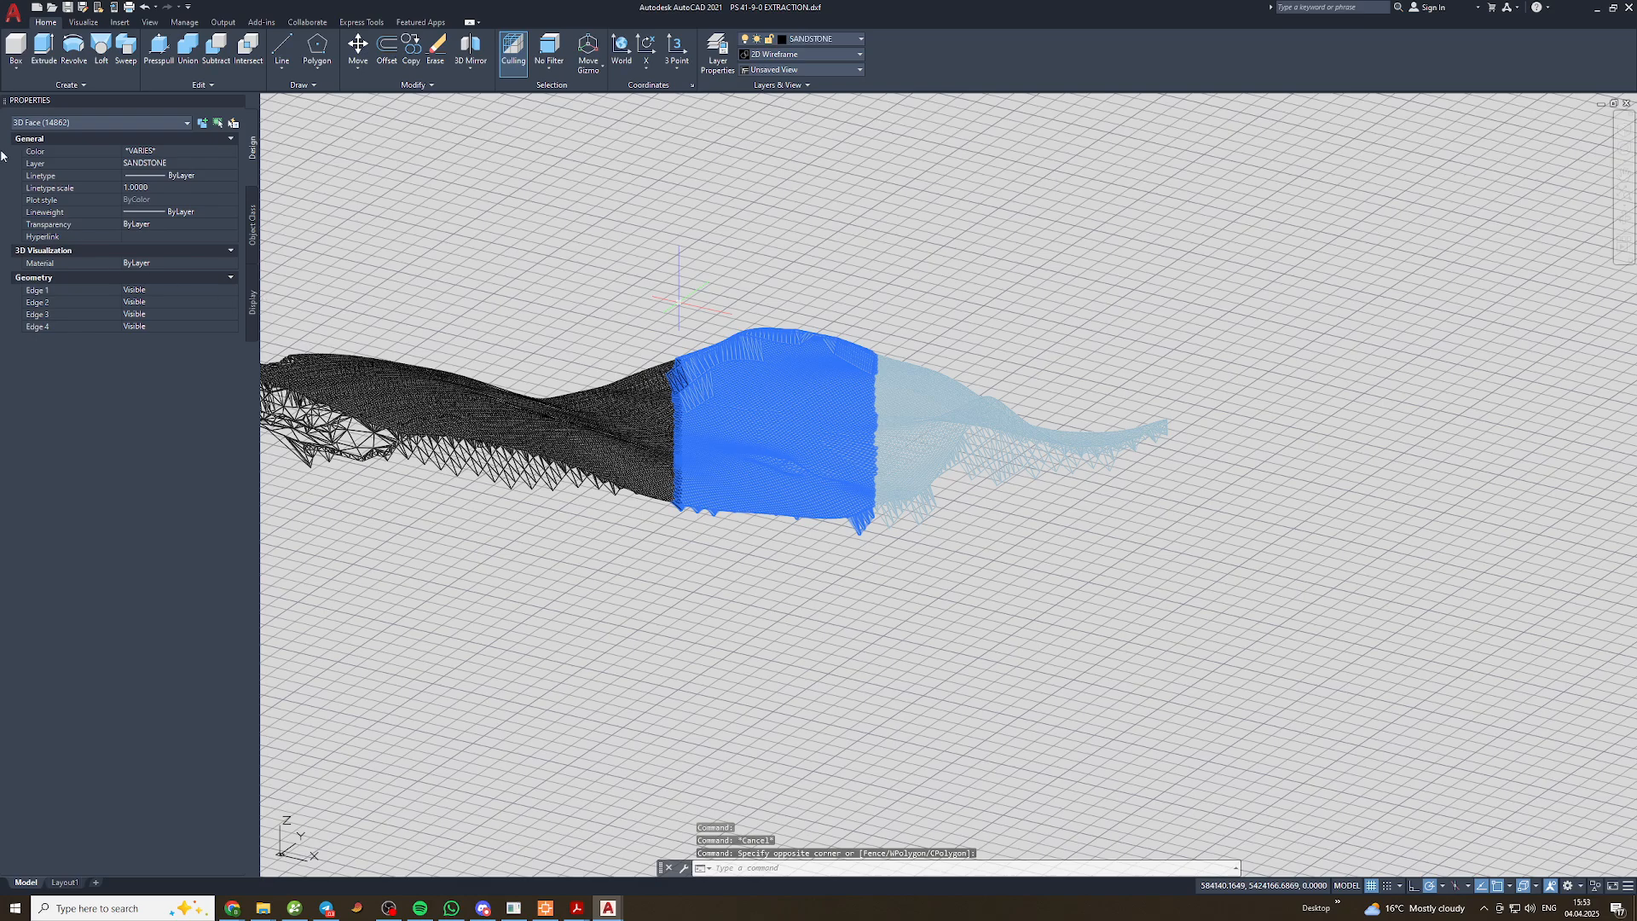
{"action": "left_click", "coordinate": [148, 152]}
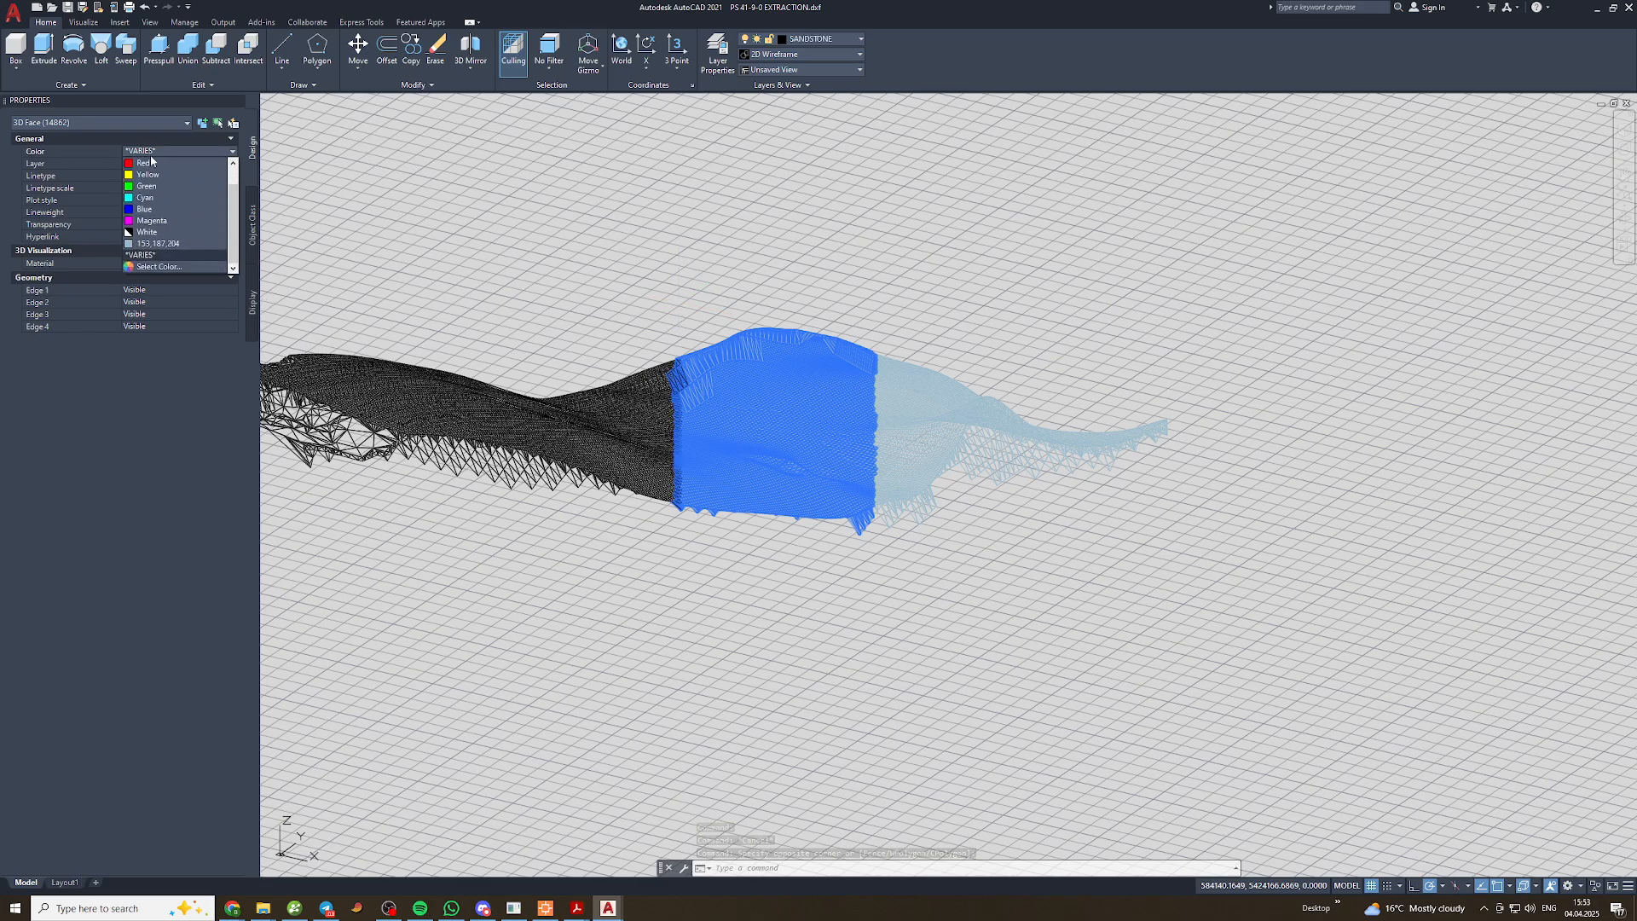
{"action": "left_click", "coordinate": [146, 235]}
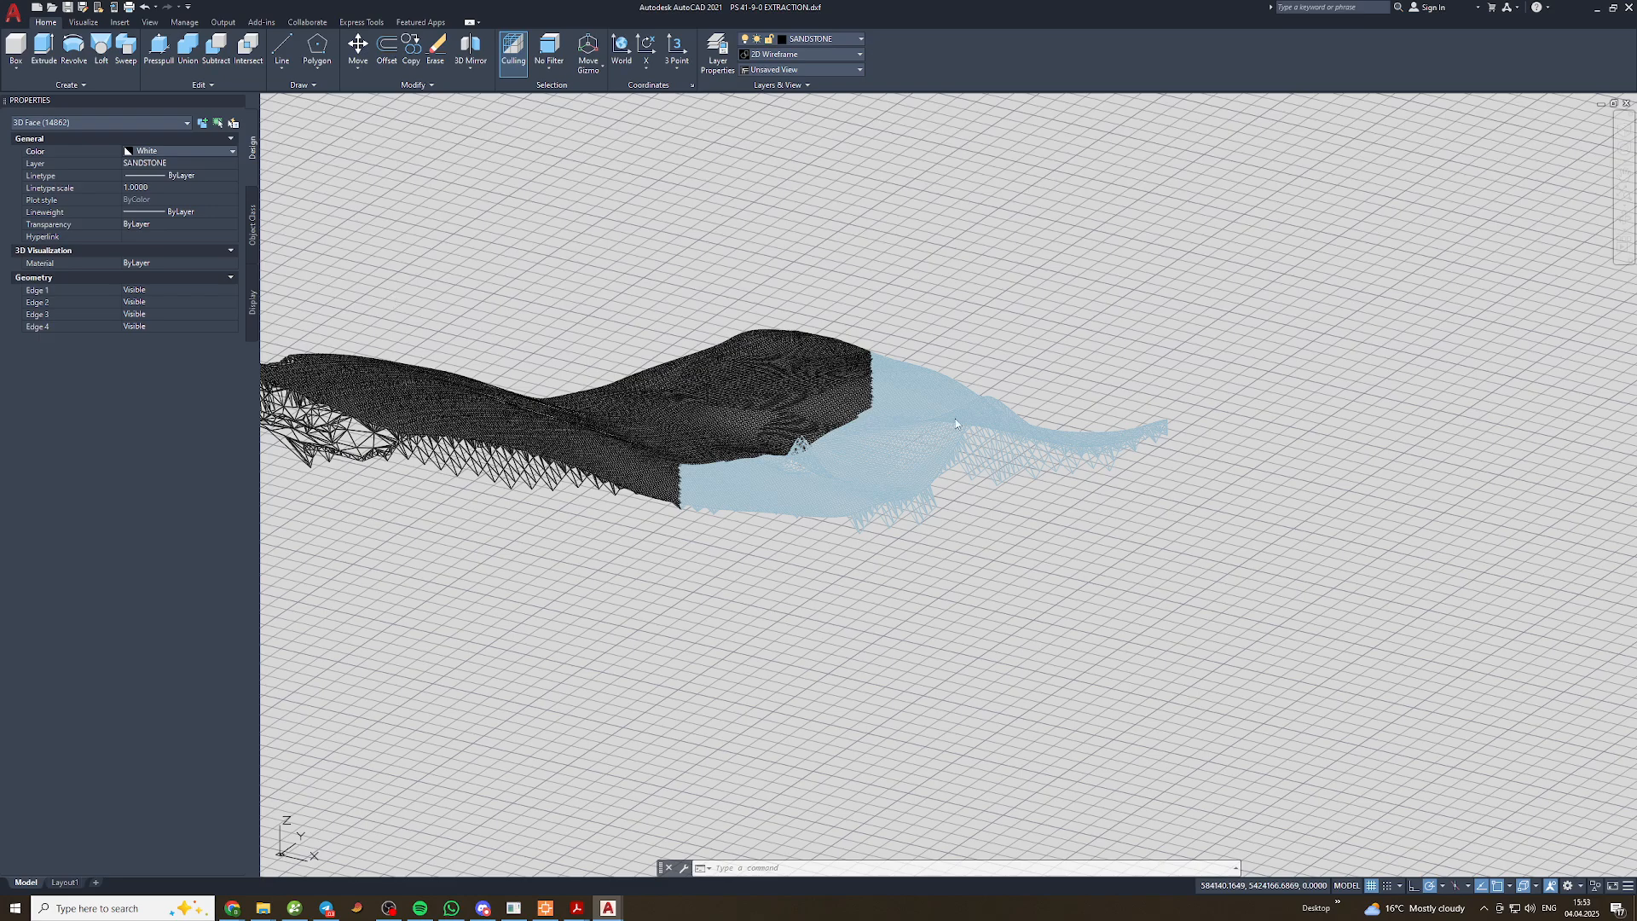
{"action": "middle_click_drag", "start_coordinate": [904, 509], "coordinate": [763, 507]}
{"action": "key", "text": "Escape"}
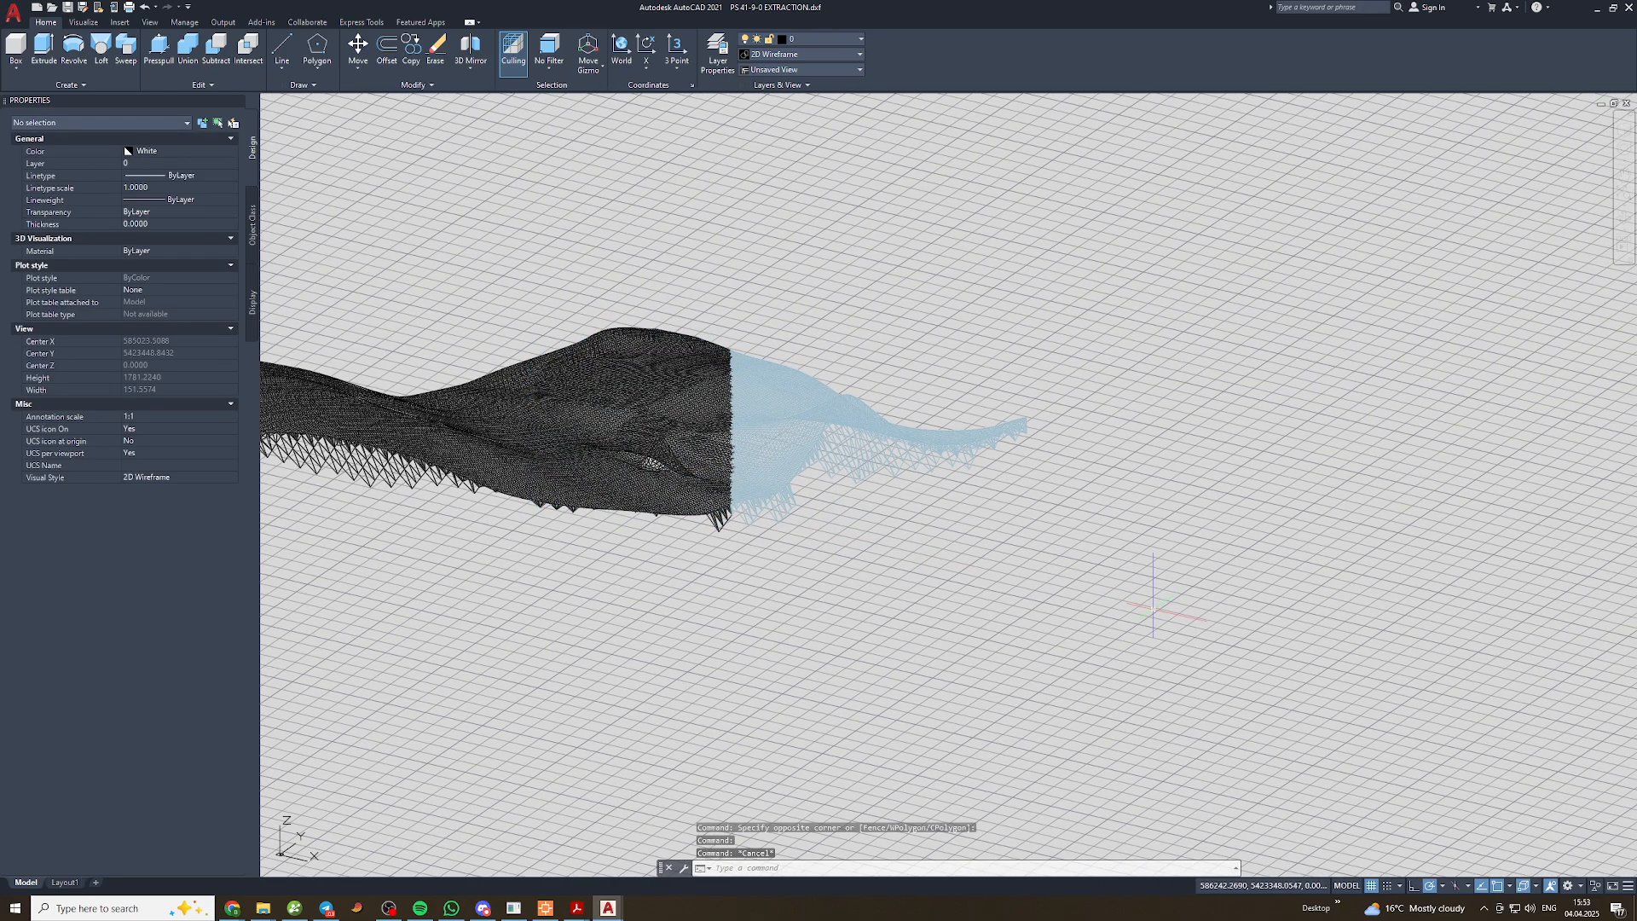
Select the last blue 3D faces at the surface's narrow tail end and set their color to White
{"action": "left_click", "coordinate": [1117, 608]}
{"action": "left_click", "coordinate": [732, 304]}
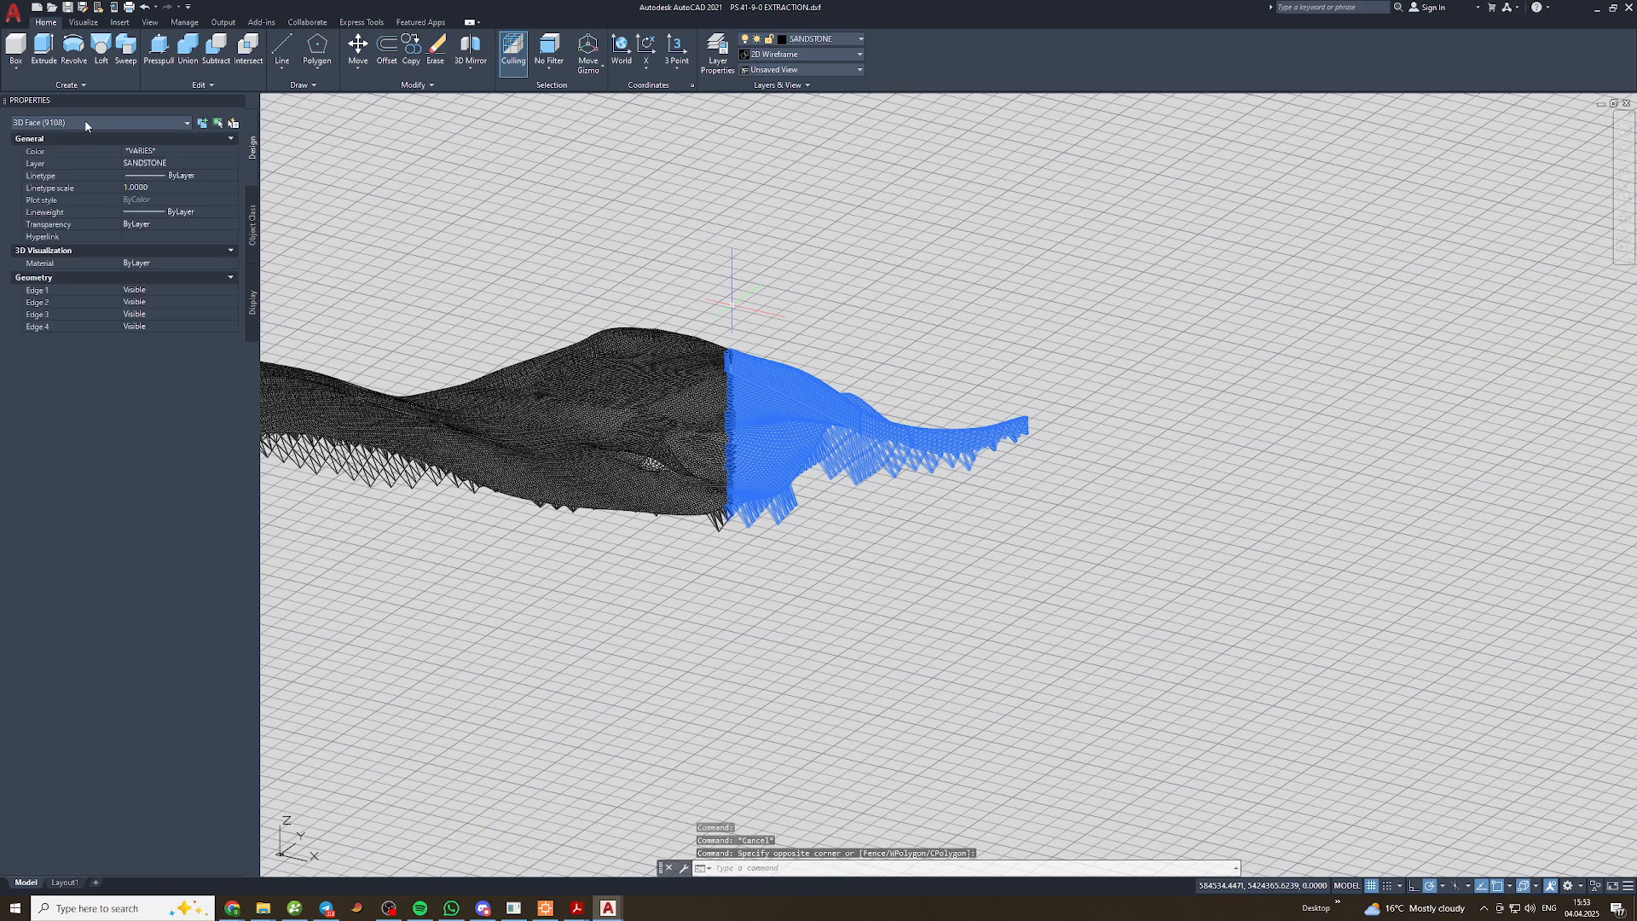
{"action": "left_click", "coordinate": [162, 151]}
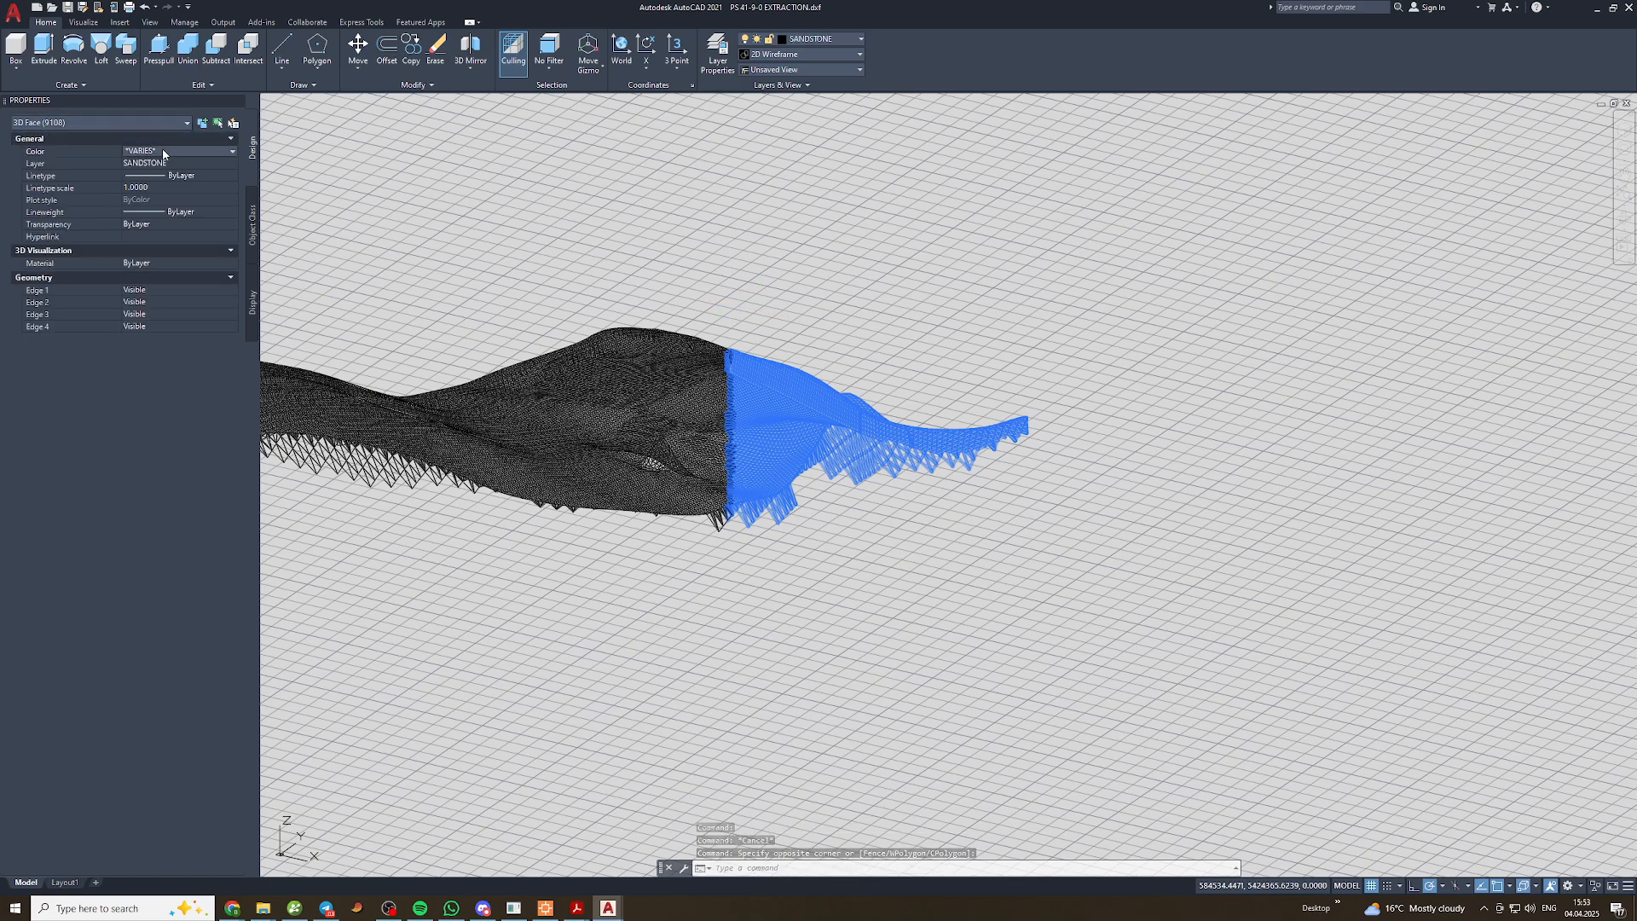
{"action": "left_click", "coordinate": [154, 152]}
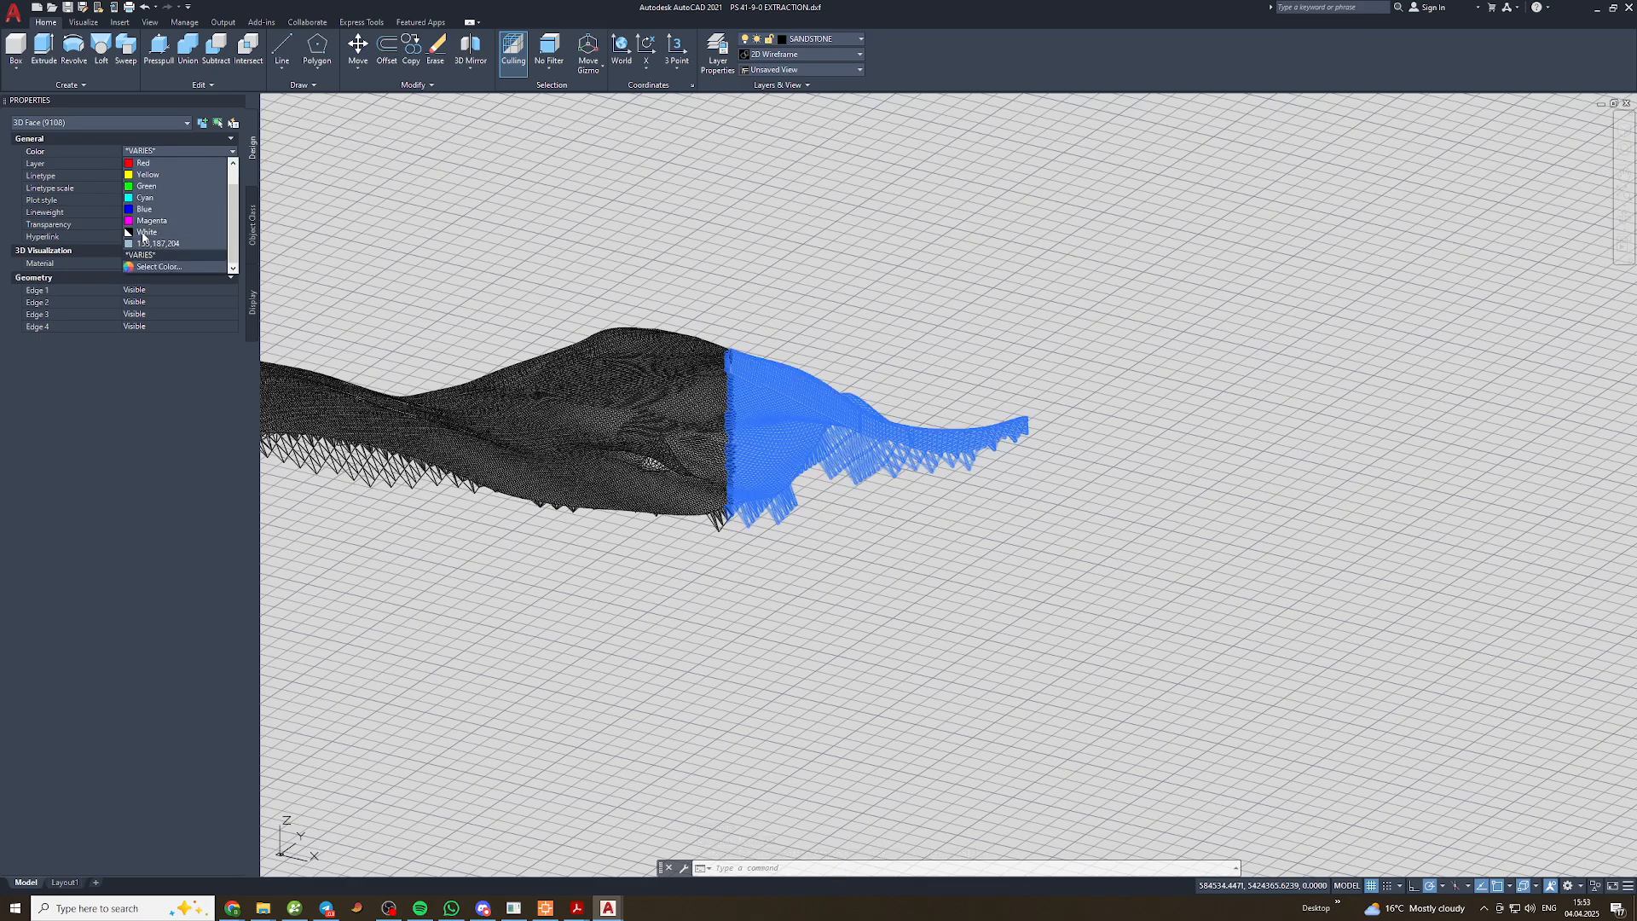
{"action": "left_click", "coordinate": [144, 234]}
{"action": "middle_click_drag", "start_coordinate": [810, 449], "coordinate": [947, 456]}
{"action": "key", "text": "Escape"}
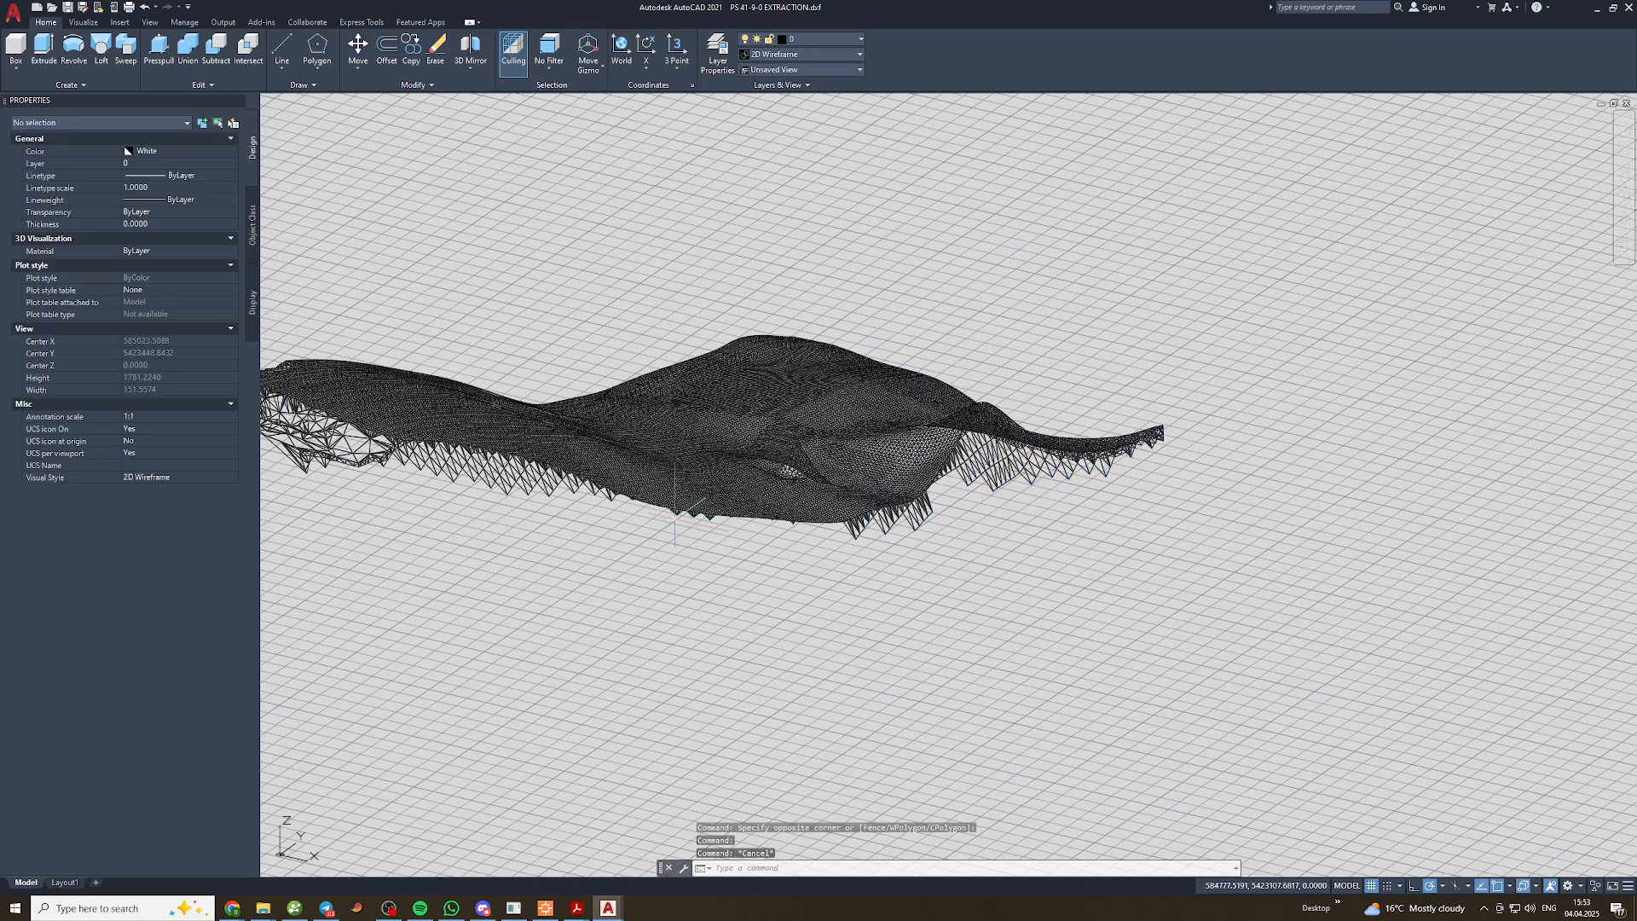
Delete the hanging 3D faces along part of the surface's rear edge near the coarse-meshed end using crossing lassos
{"action": "scroll", "coordinate": [632, 500], "scroll_direction": "up", "scroll_amount": 4}
{"action": "middle_click_drag", "start_coordinate": [632, 499], "coordinate": [1129, 590]}
{"action": "scroll", "coordinate": [861, 533], "scroll_direction": "up", "scroll_amount": 2}
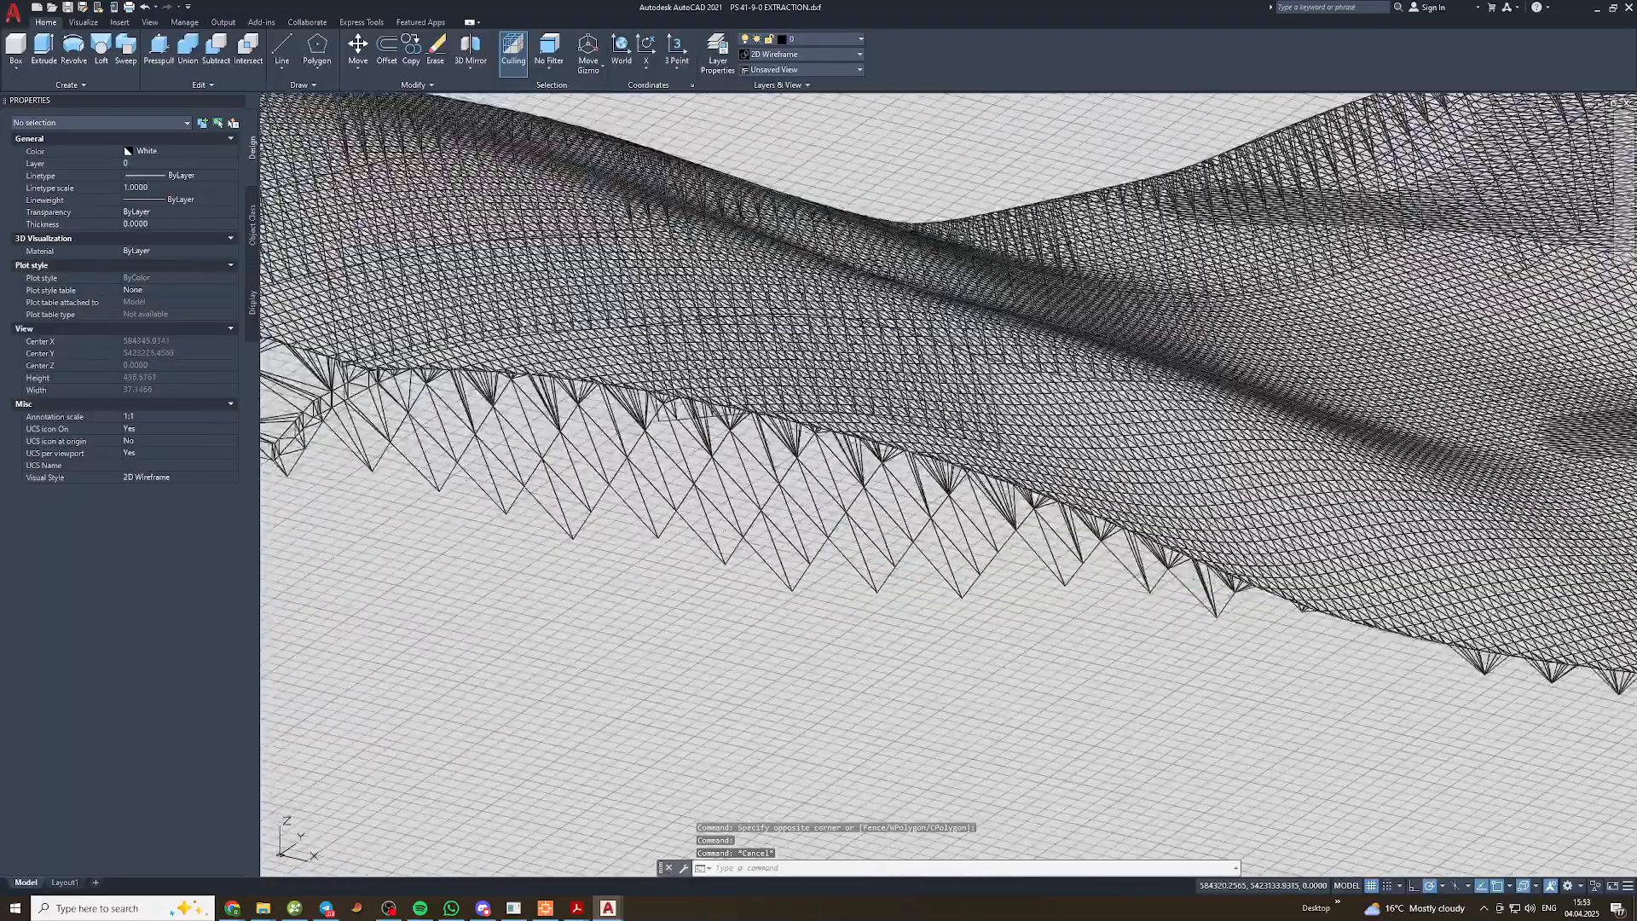
{"action": "middle_click_drag", "start_coordinate": [1014, 308], "coordinate": [1292, 268], "text": "shift"}
{"action": "middle_click_drag", "start_coordinate": [691, 451], "coordinate": [880, 505], "text": "shift"}
{"action": "scroll", "coordinate": [735, 510], "scroll_direction": "down", "scroll_amount": 2}
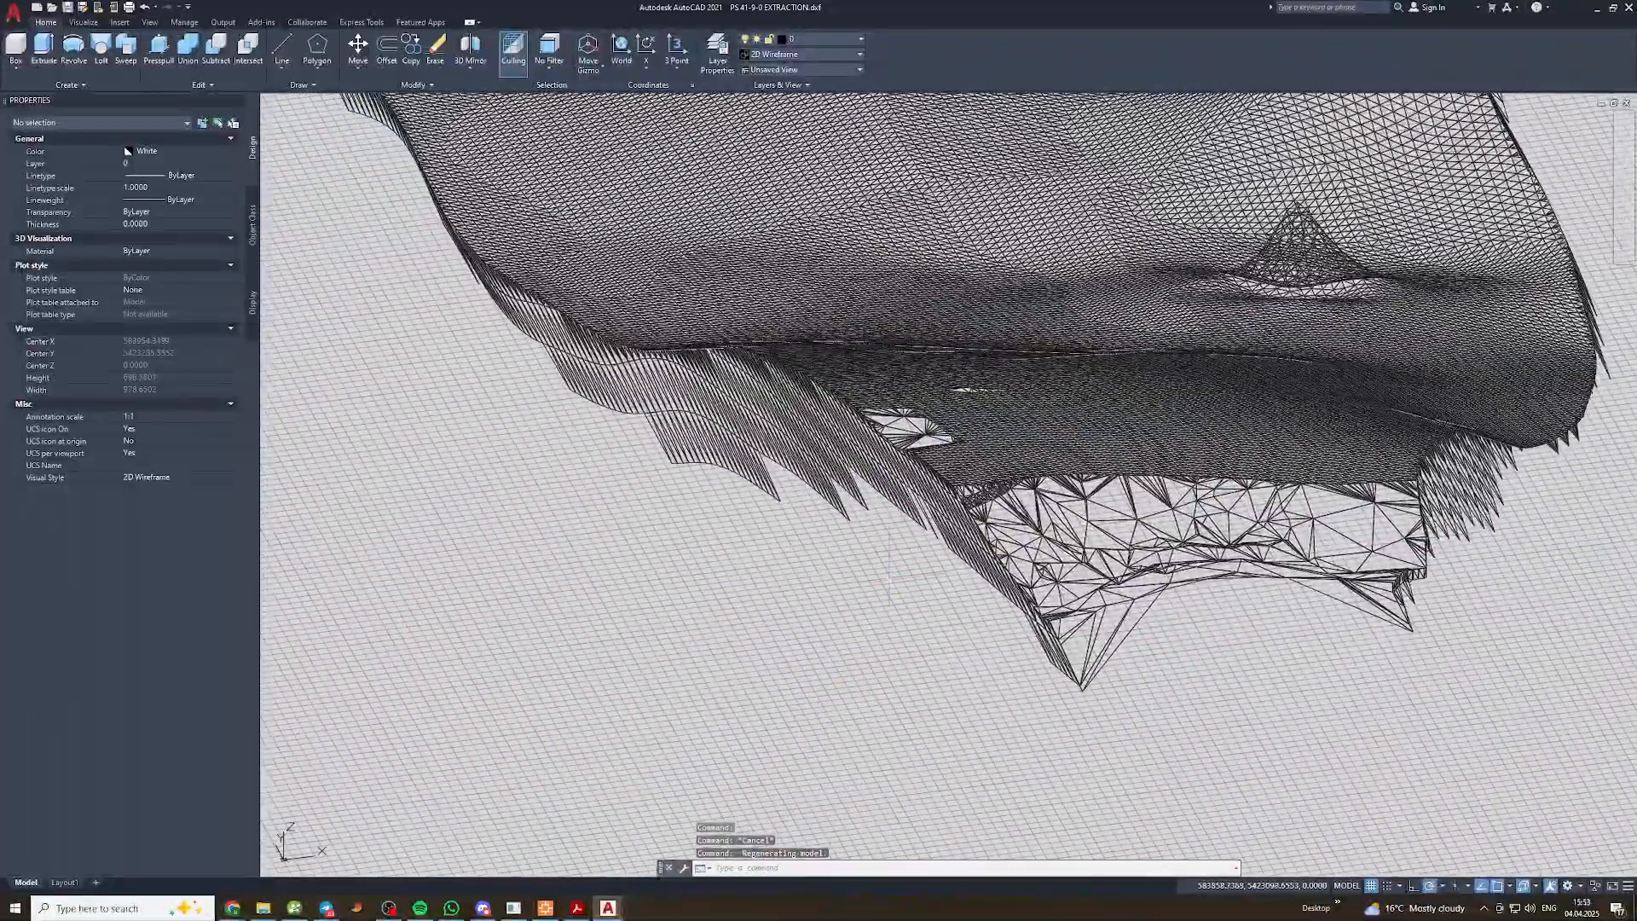
{"action": "scroll", "coordinate": [867, 574], "scroll_direction": "up", "scroll_amount": 4}
{"action": "middle_click_drag", "start_coordinate": [867, 576], "coordinate": [974, 612]}
{"action": "left_click_drag", "start_coordinate": [980, 573], "coordinate": [927, 275]}
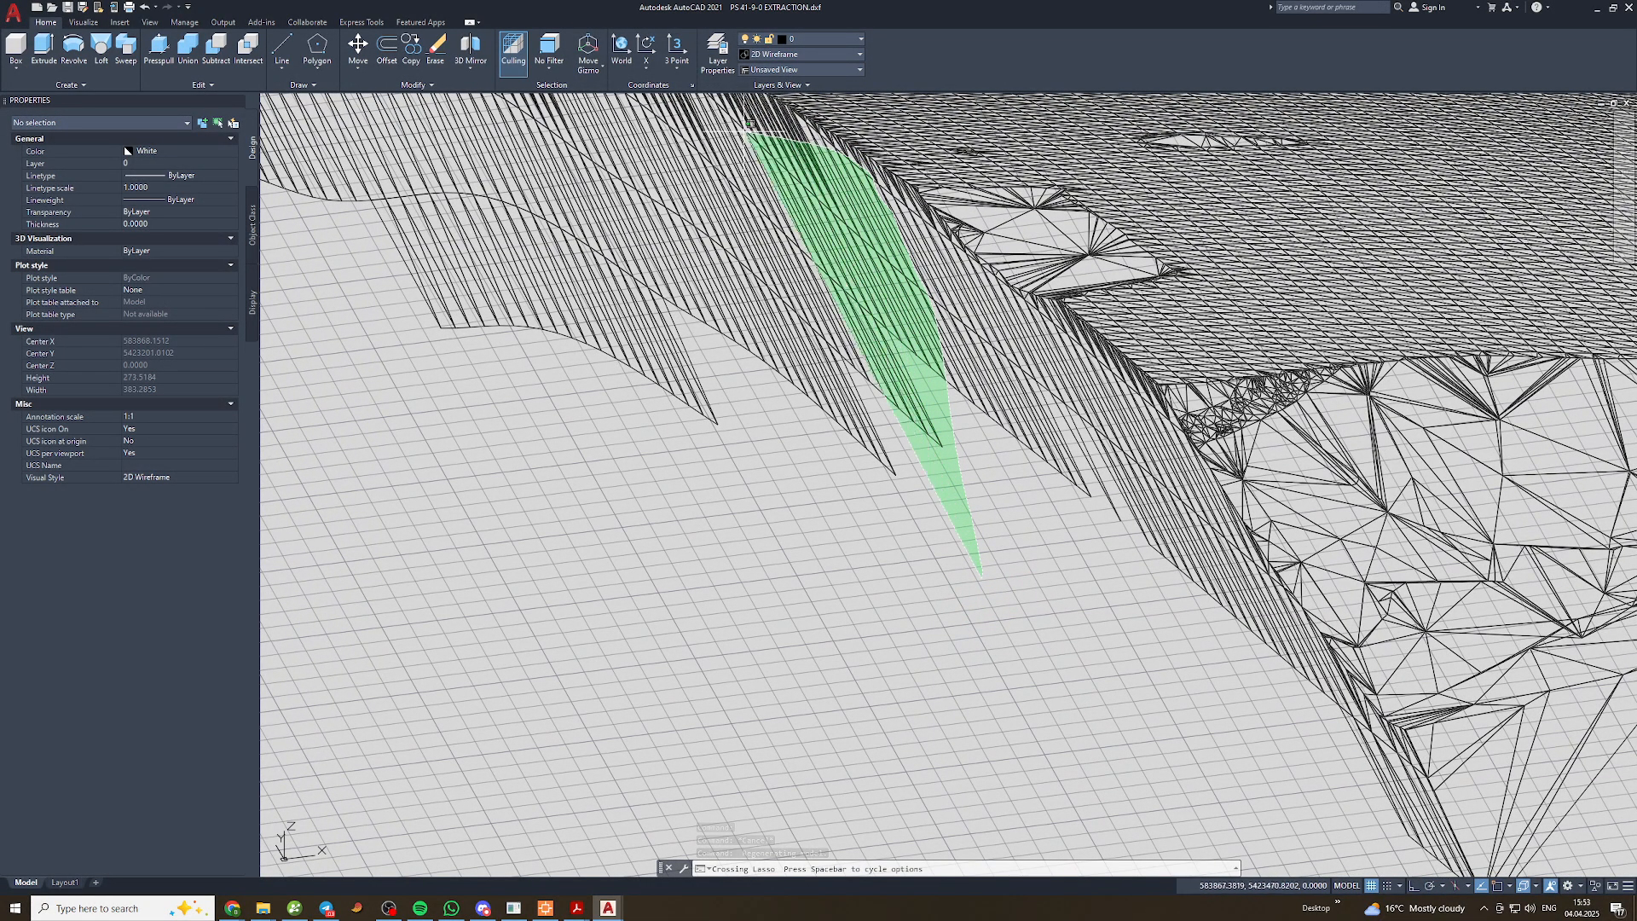
{"action": "left_click_drag", "start_coordinate": [751, 593], "coordinate": [943, 577]}
{"action": "scroll", "coordinate": [943, 578], "scroll_direction": "down", "scroll_amount": 4}
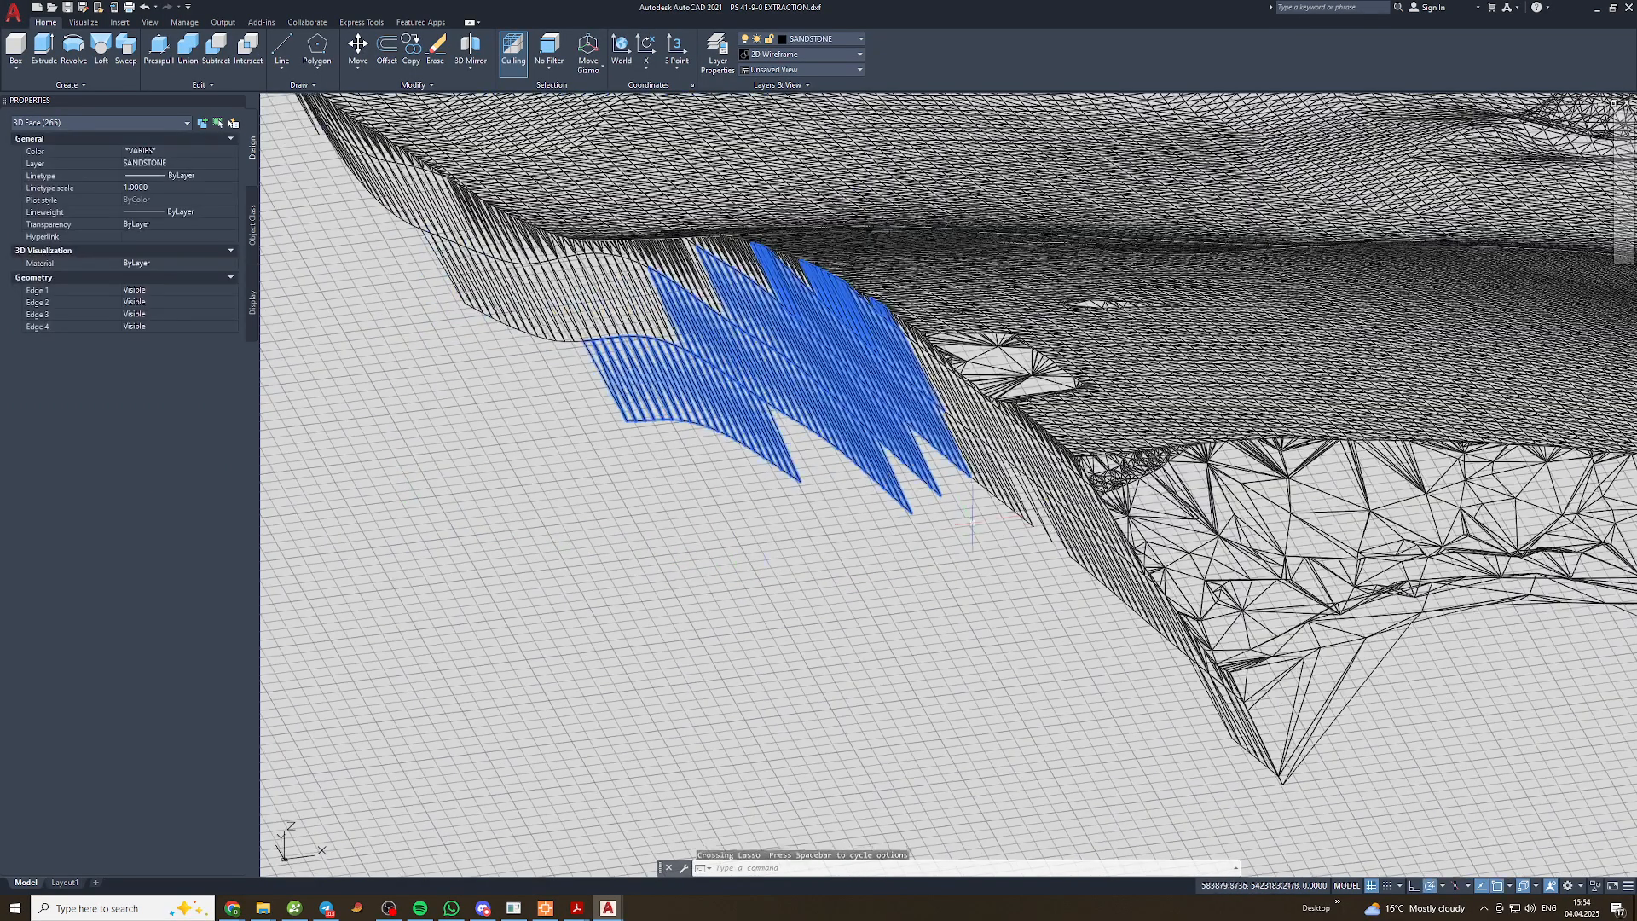
{"action": "key", "text": "Delete"}
{"action": "middle_click_drag", "start_coordinate": [972, 503], "coordinate": [903, 529]}
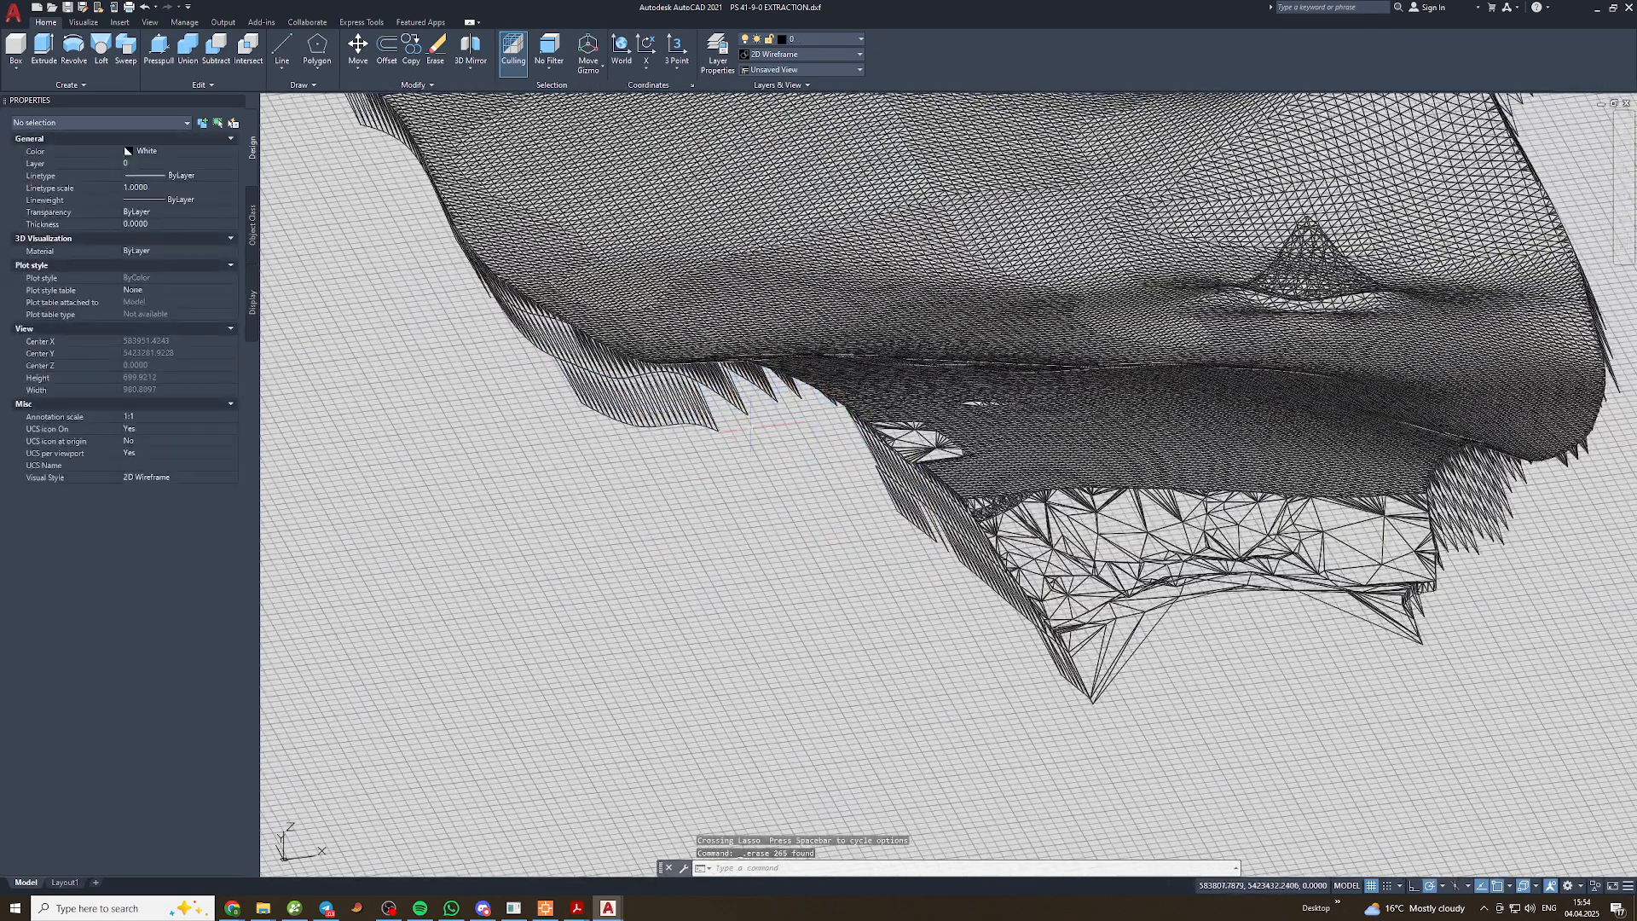
{"action": "scroll", "coordinate": [770, 433], "scroll_direction": "down", "scroll_amount": 2}
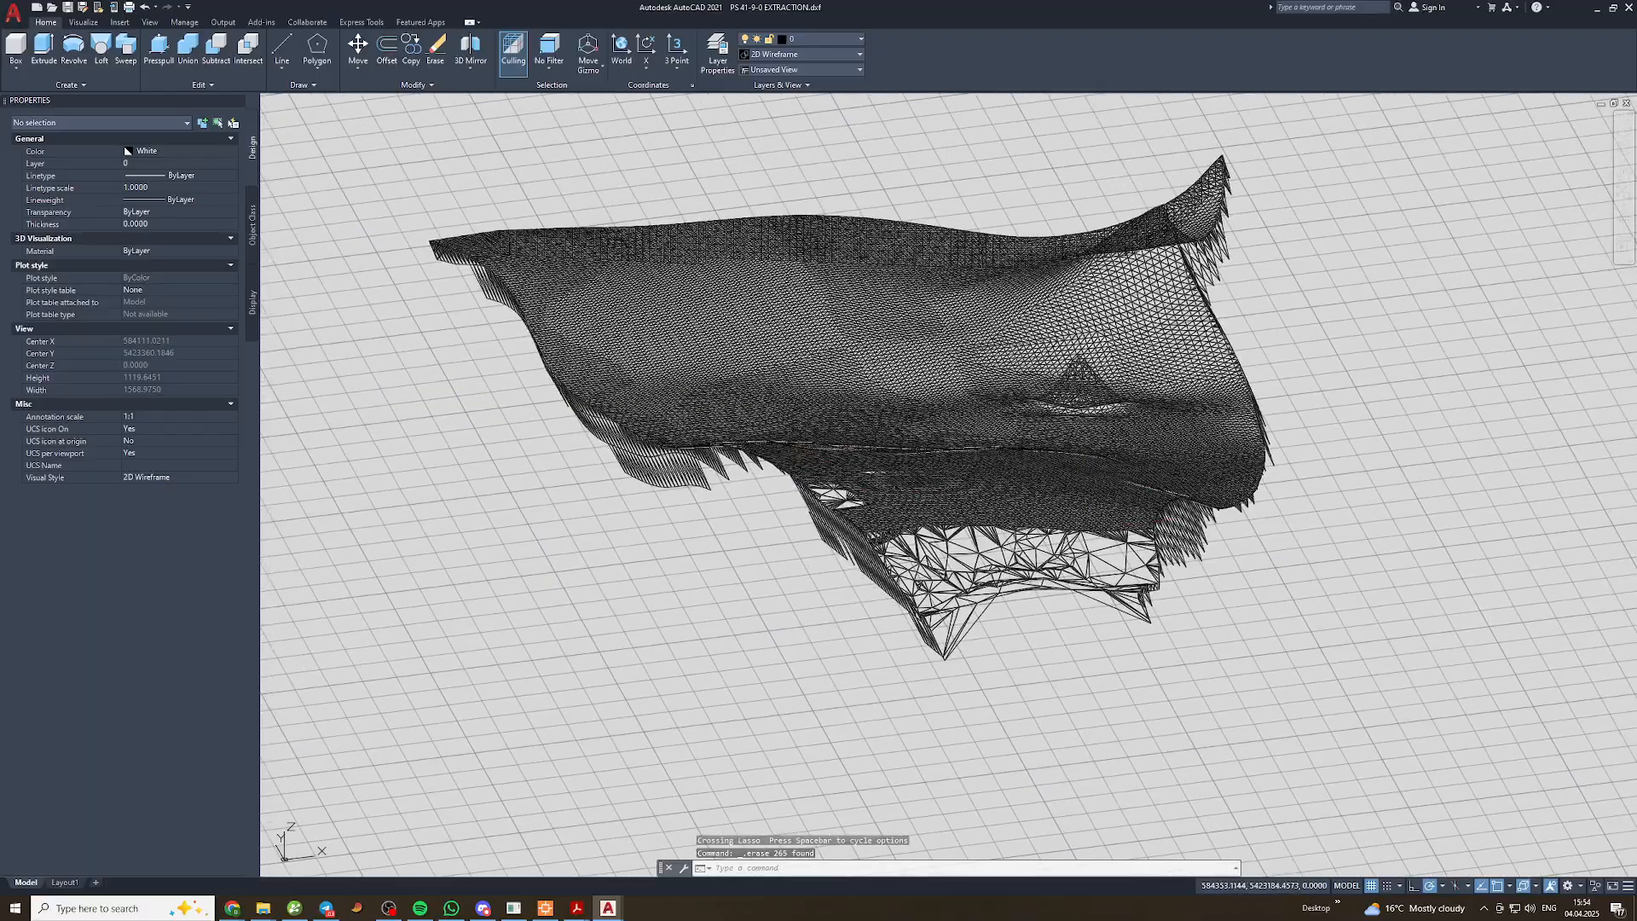
{"action": "middle_click_drag", "start_coordinate": [1028, 488], "coordinate": [1003, 493], "text": "shift"}
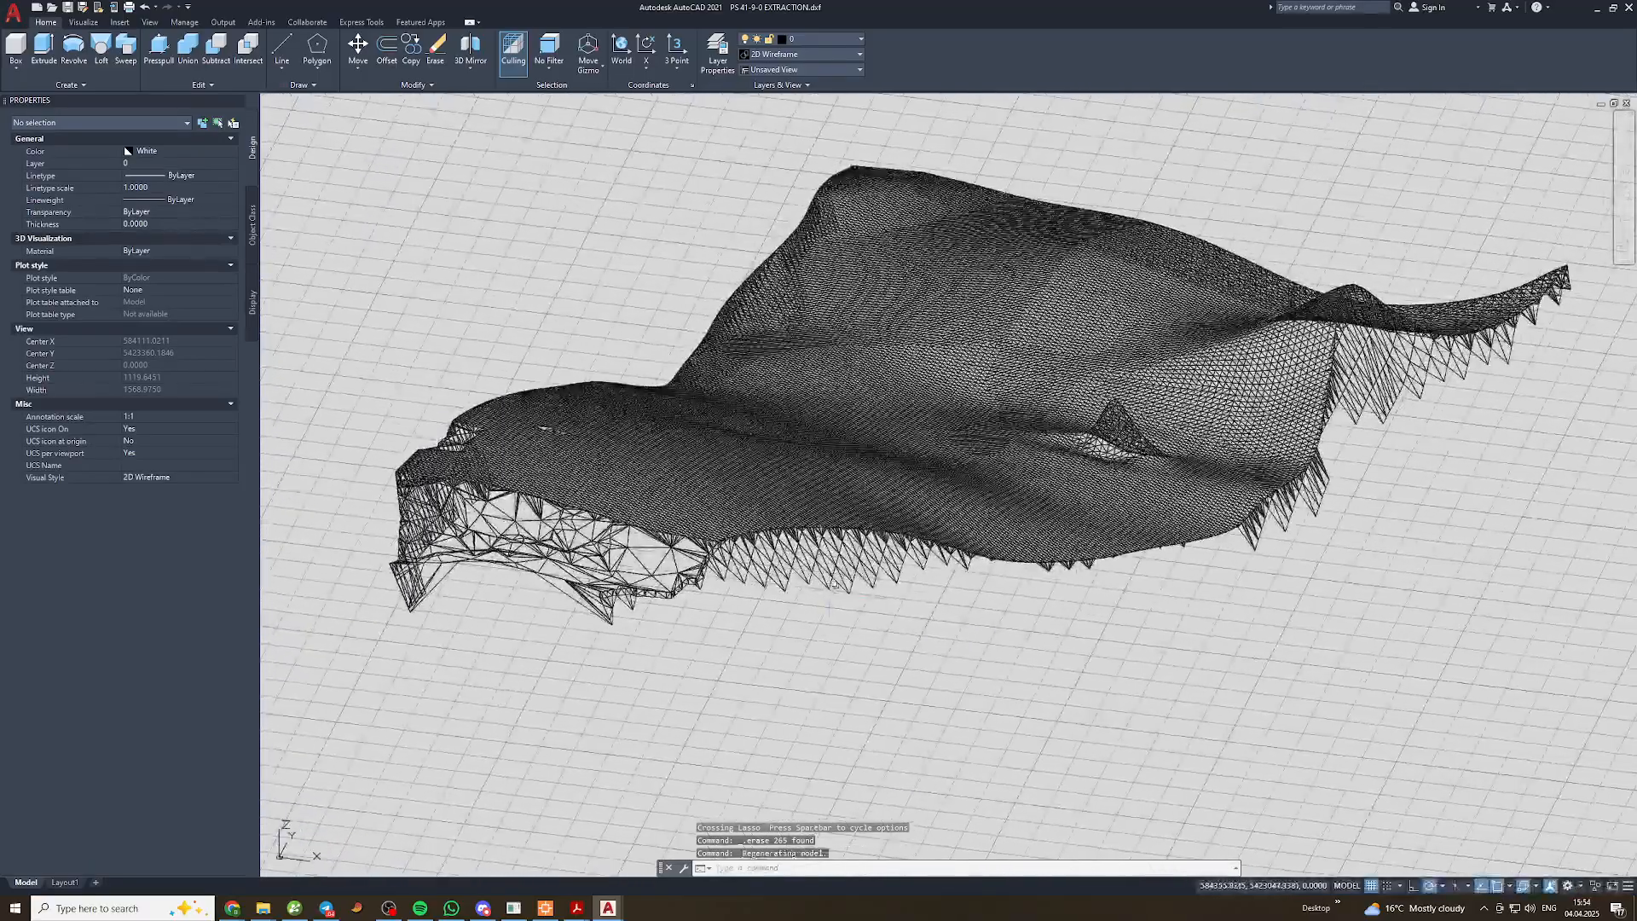
Switch to the ps41-9-0MESH CUT.dxf drawing and examine the cleaned top surface's shape and edges
{"action": "mouse_move", "coordinate": [610, 911]}
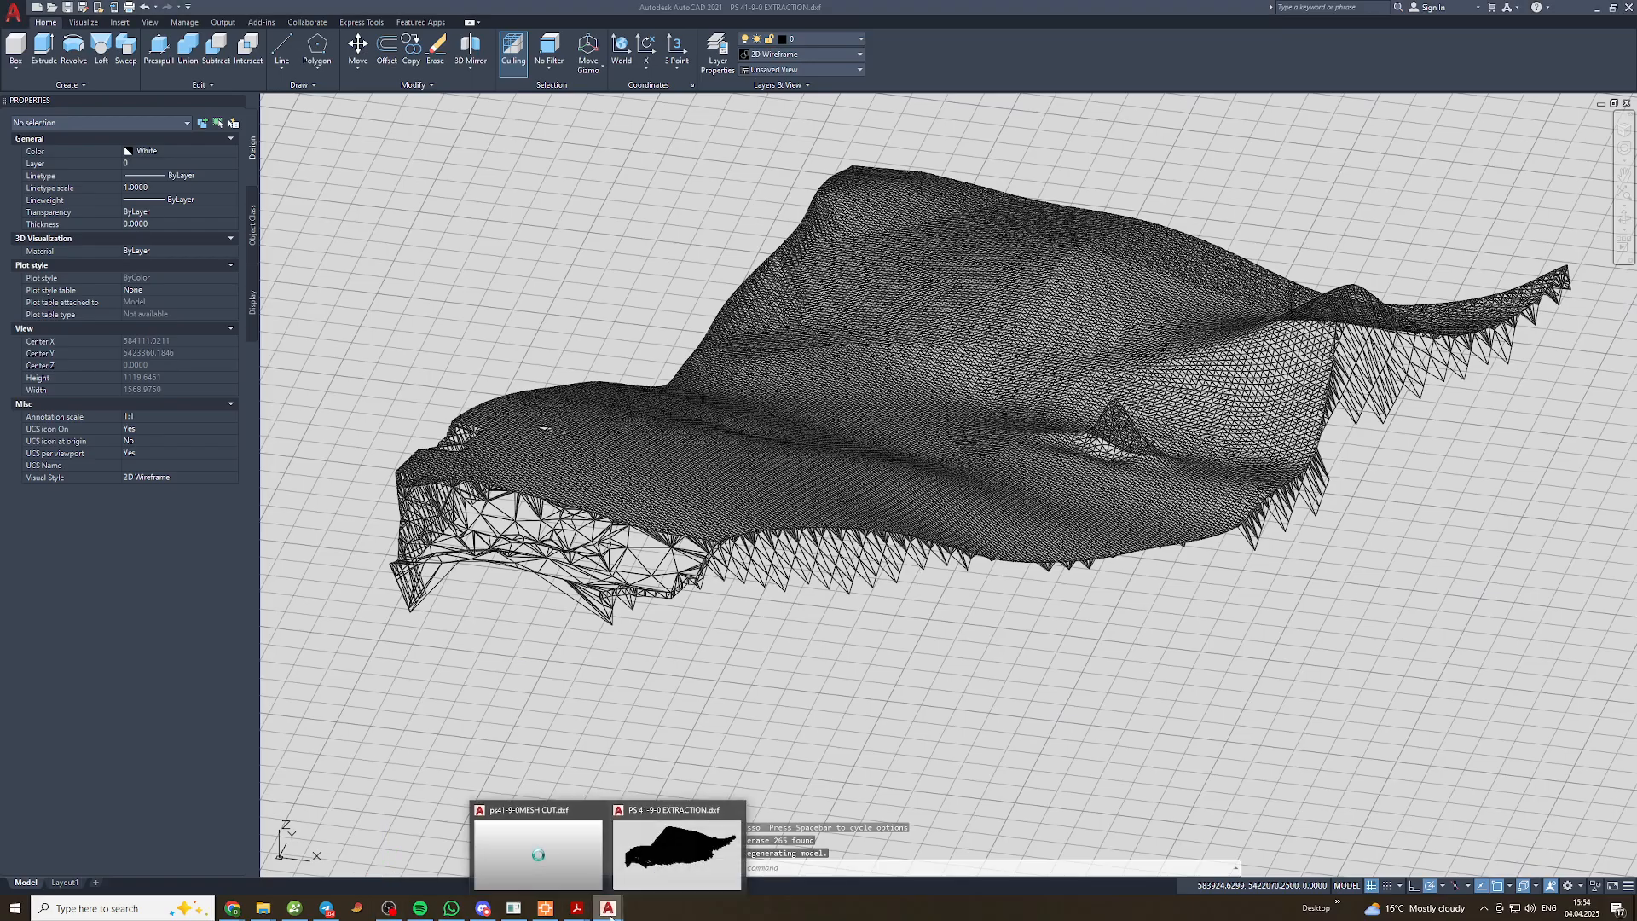
{"action": "left_click", "coordinate": [544, 846]}
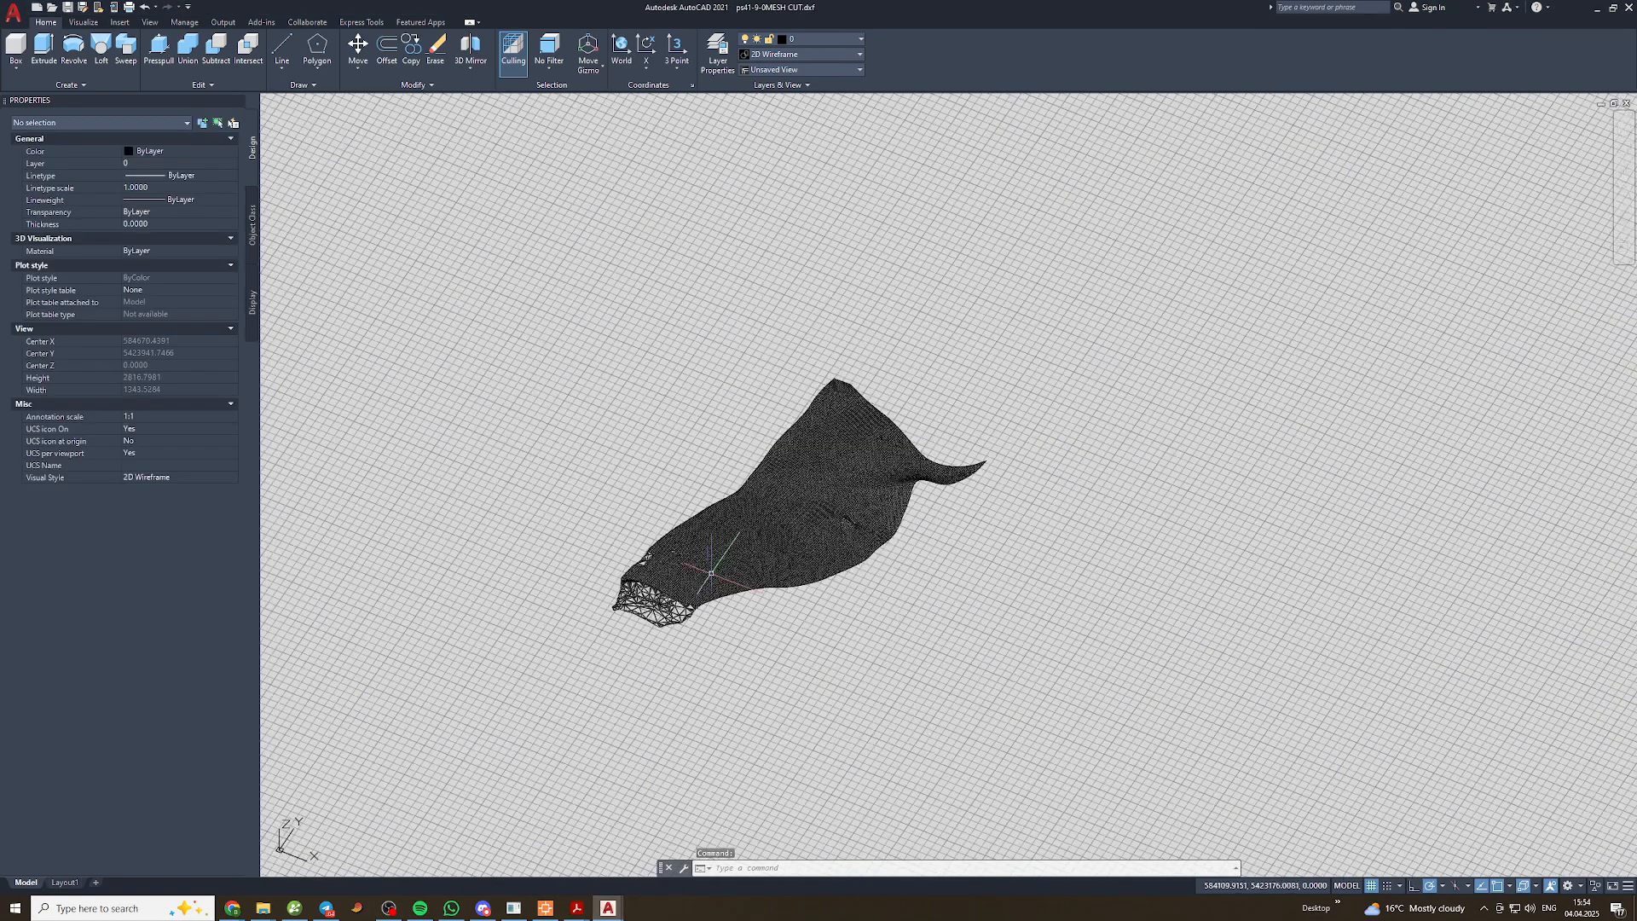
{"action": "scroll", "coordinate": [769, 595], "scroll_direction": "down", "scroll_amount": 3}
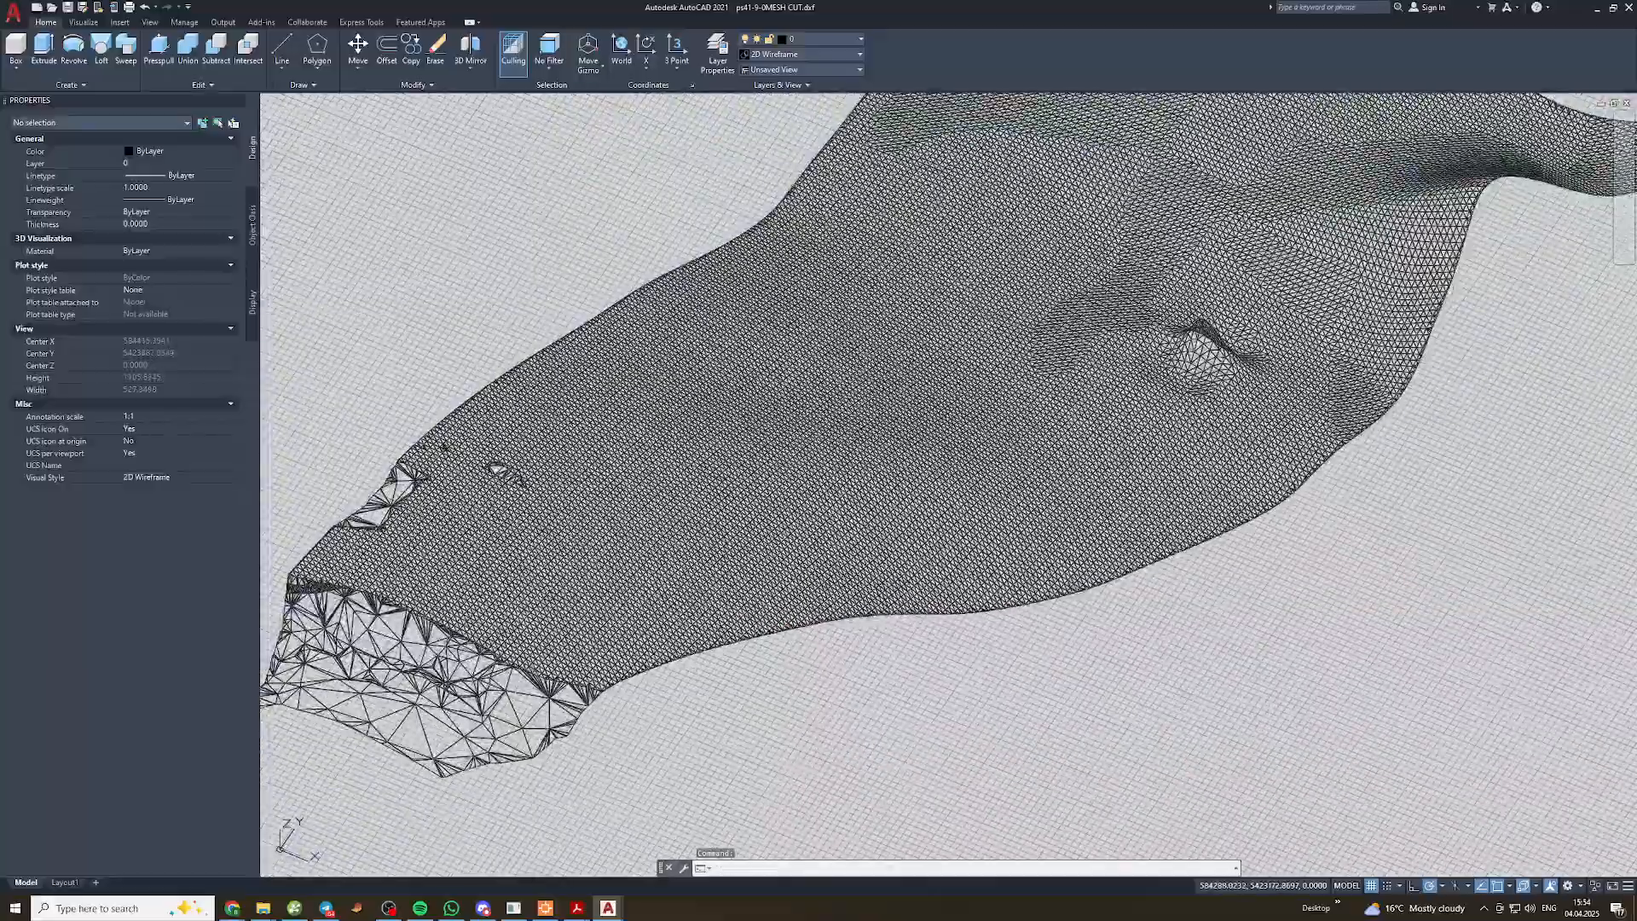
{"action": "middle_click_drag", "start_coordinate": [771, 594], "coordinate": [1114, 359], "text": "shift"}
{"action": "middle_click_drag", "start_coordinate": [998, 542], "coordinate": [939, 567], "text": "shift"}
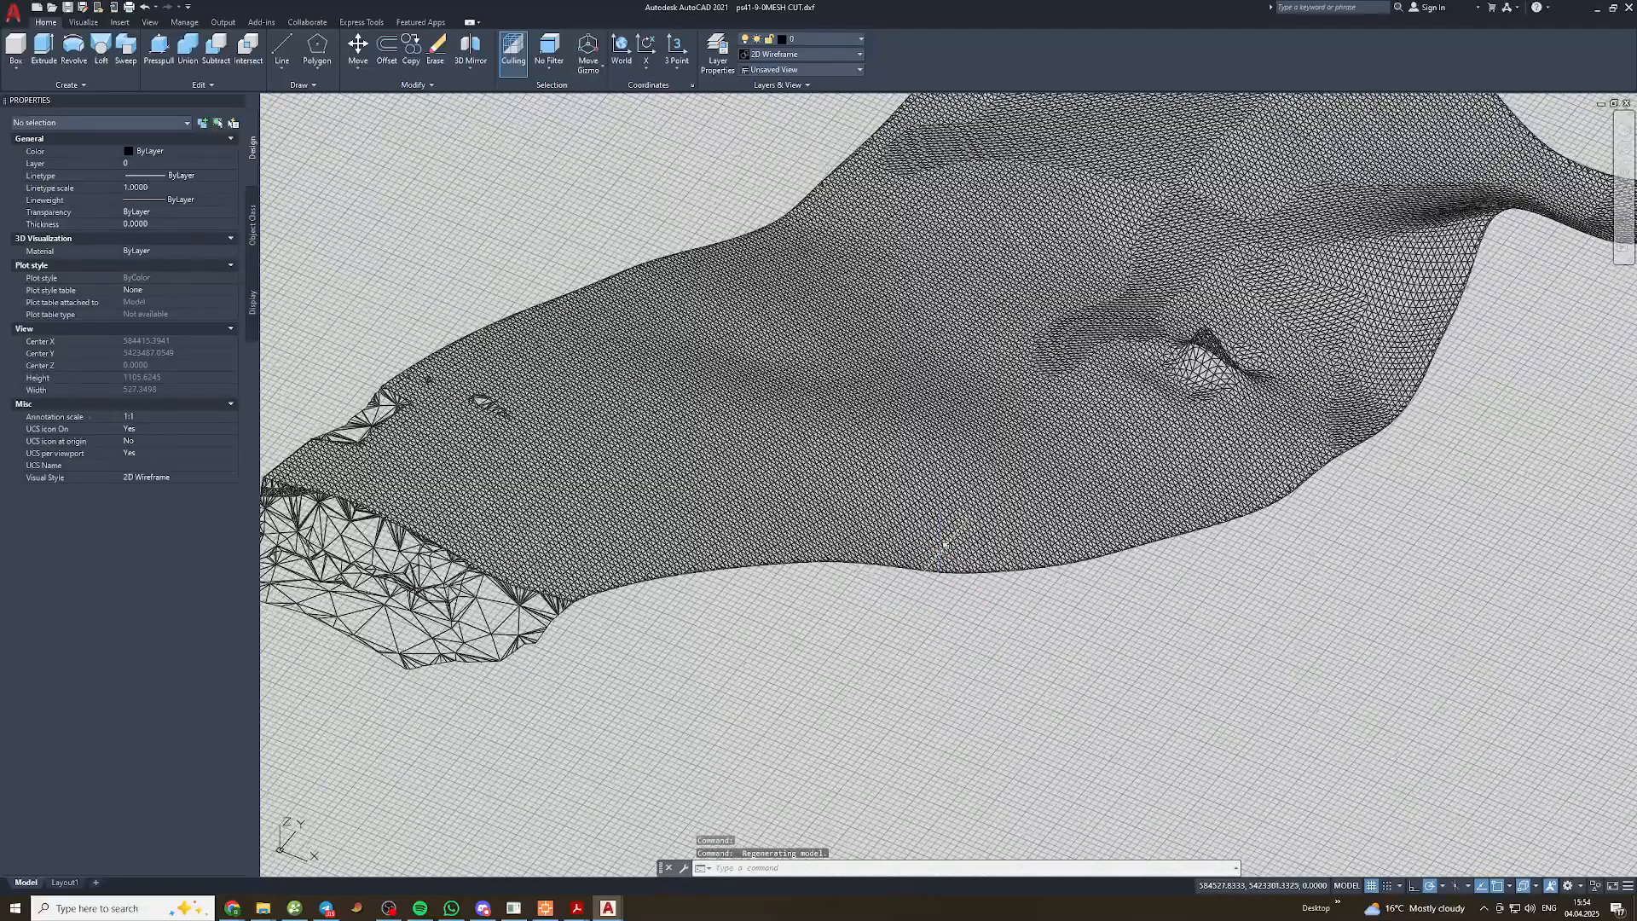
{"action": "scroll", "coordinate": [939, 567], "scroll_direction": "down", "scroll_amount": 3}
Draw a line about 2482 units long from the coarse-meshed end to the surface's far edge and select it to check its length
{"action": "left_click", "coordinate": [281, 48]}
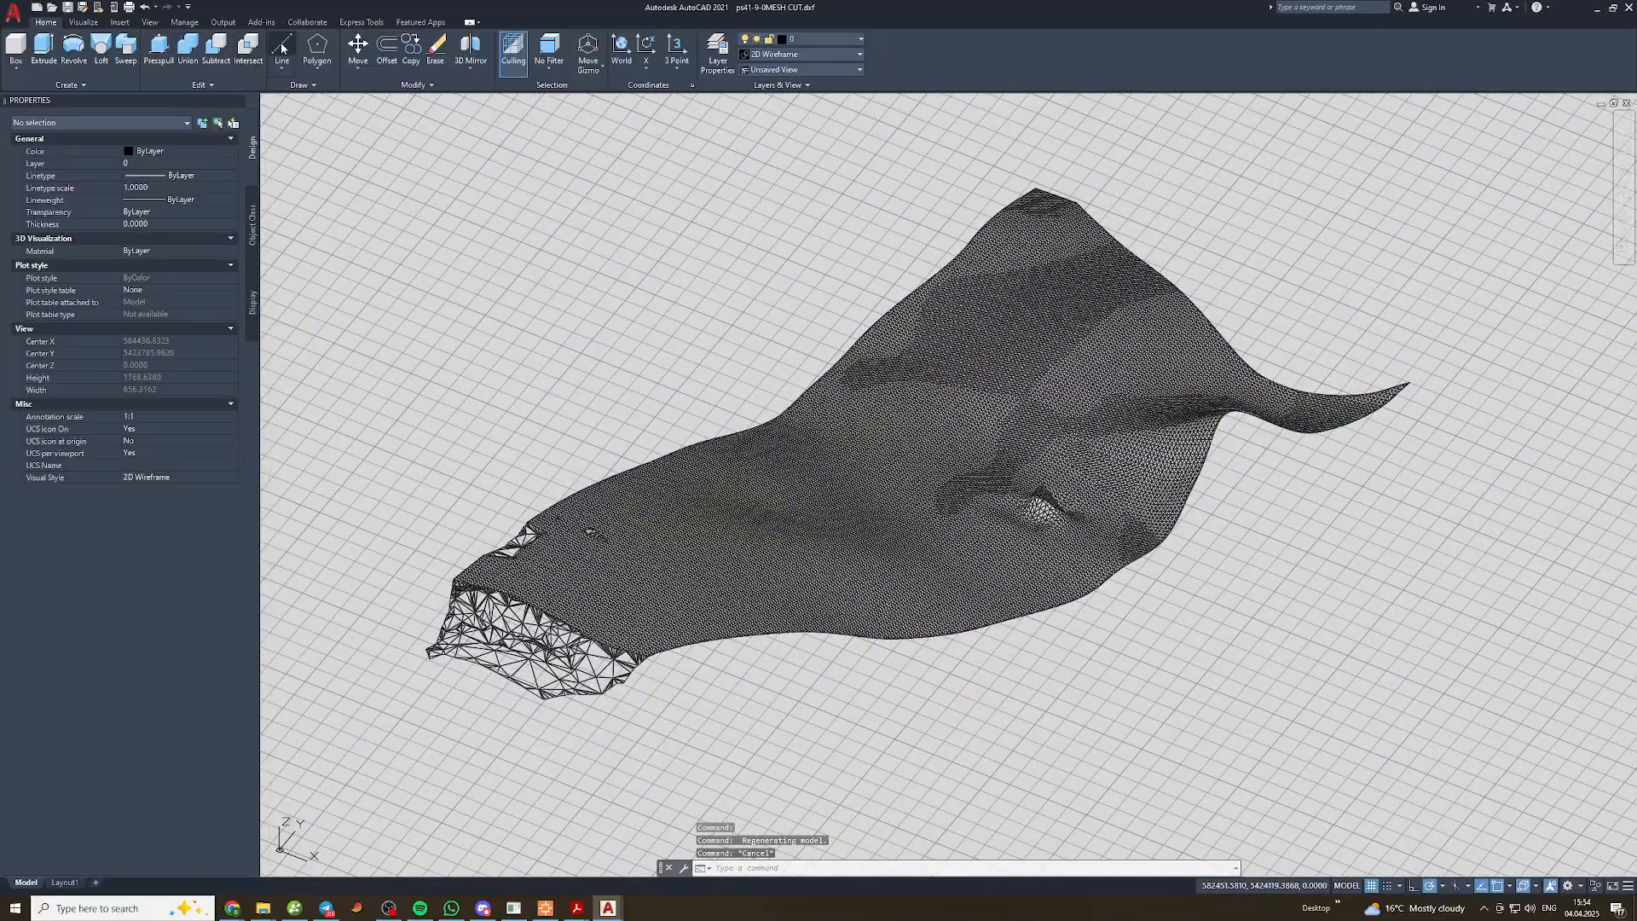
{"action": "left_click", "coordinate": [546, 610]}
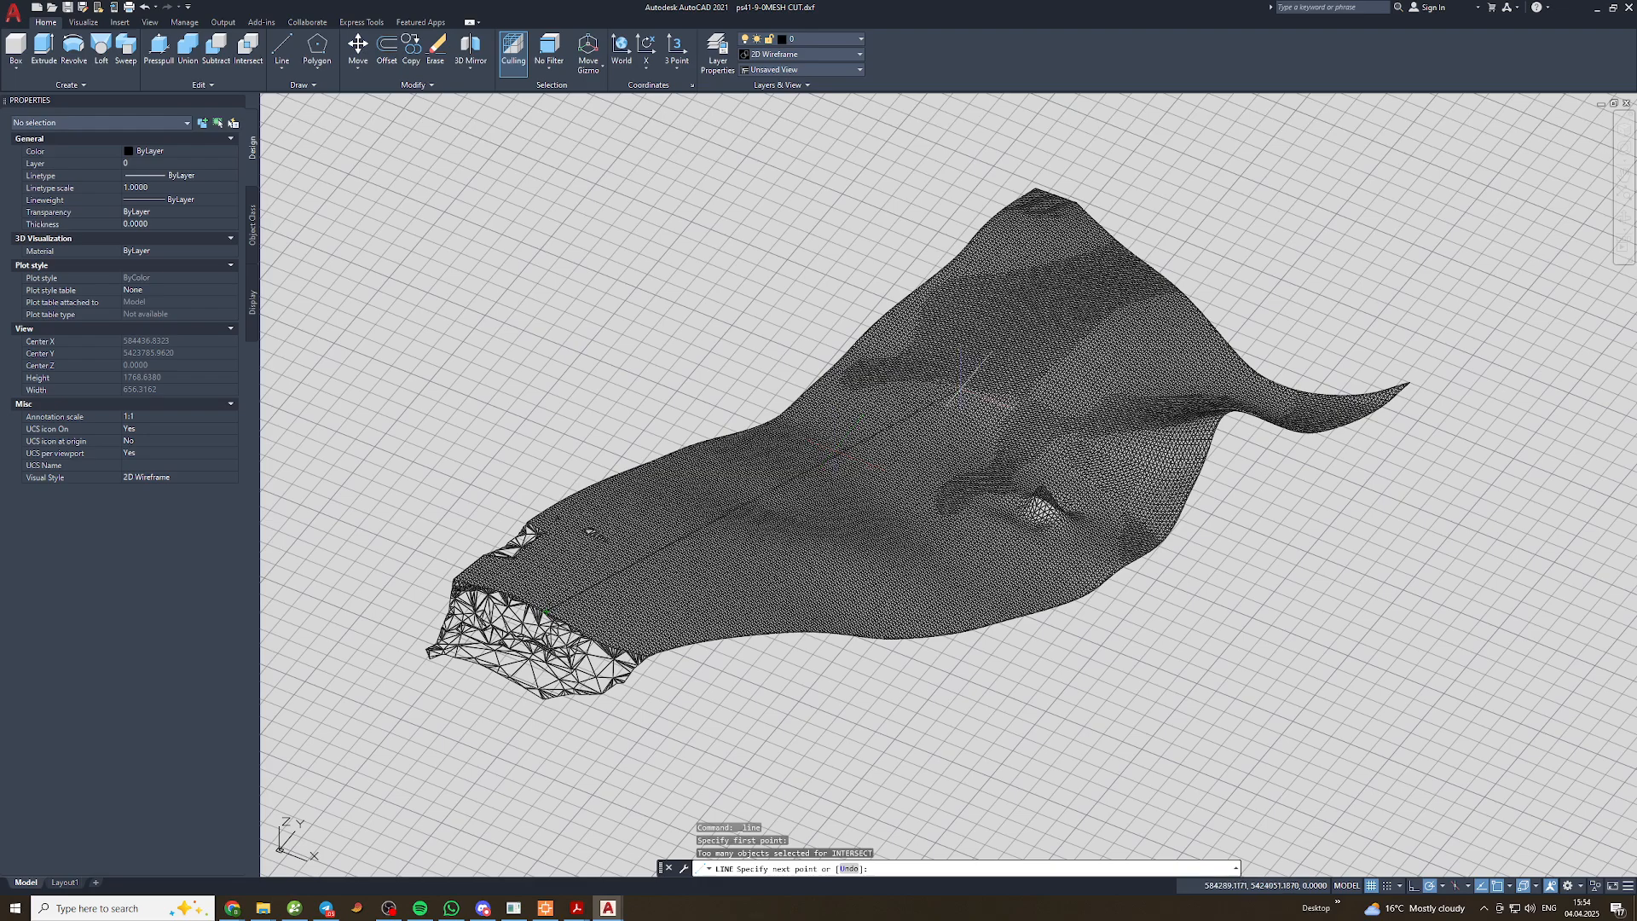
{"action": "key", "text": "Escape"}
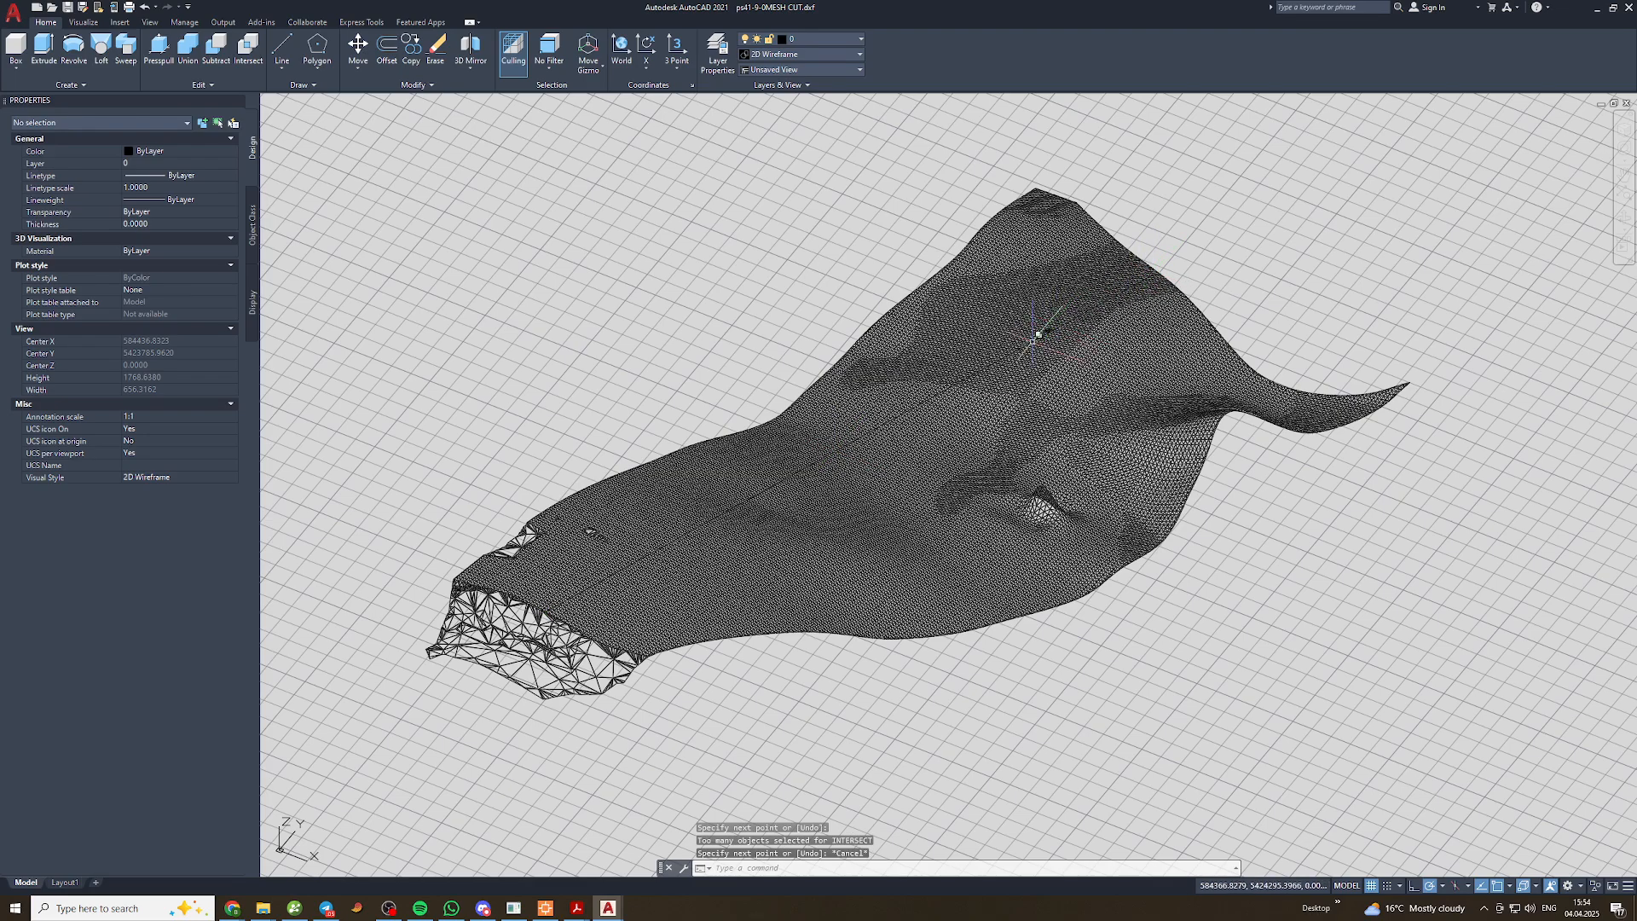
{"action": "left_click", "coordinate": [1006, 359]}
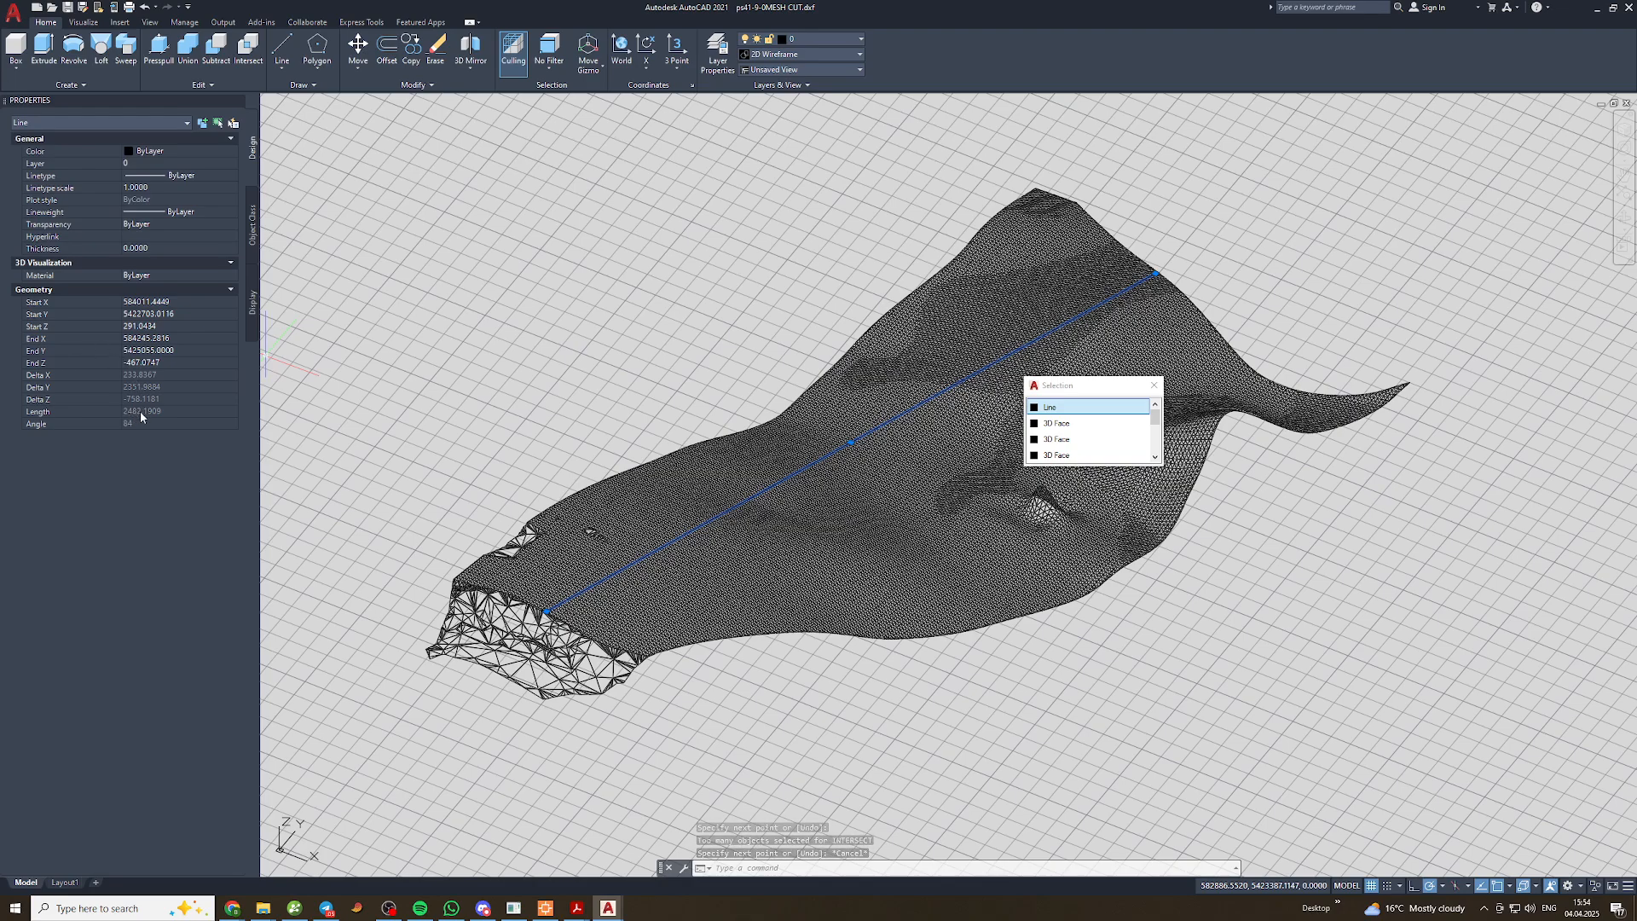
Delete the measuring line drawn across the mesh surface
{"action": "key", "text": "Delete"}
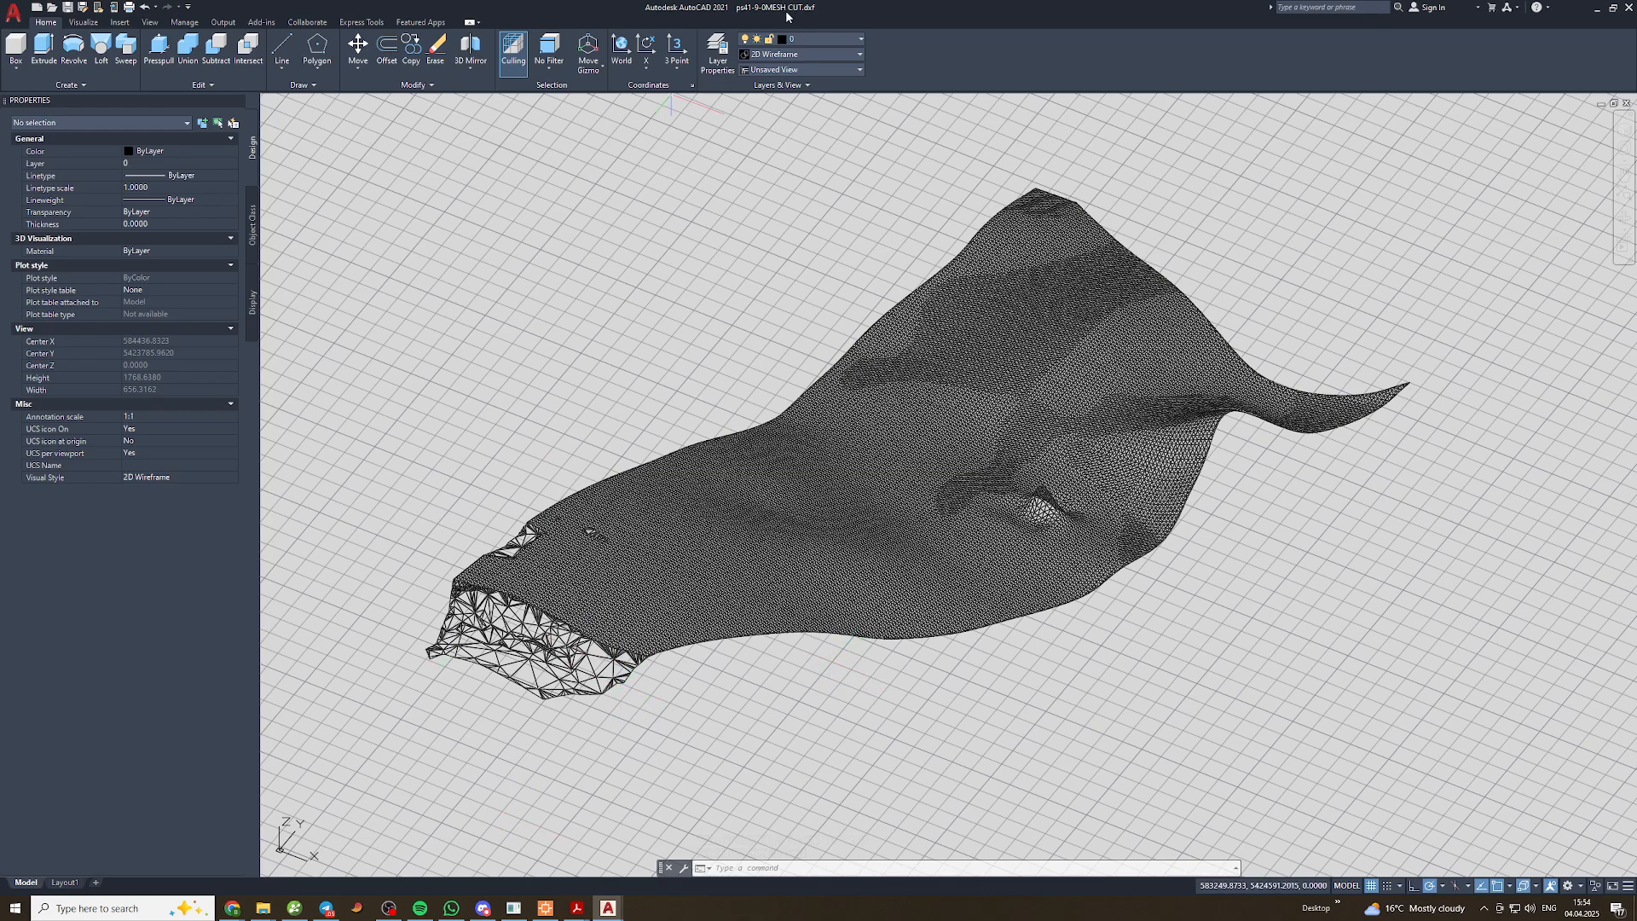
{"action": "middle_click_drag", "start_coordinate": [872, 635], "coordinate": [887, 596]}
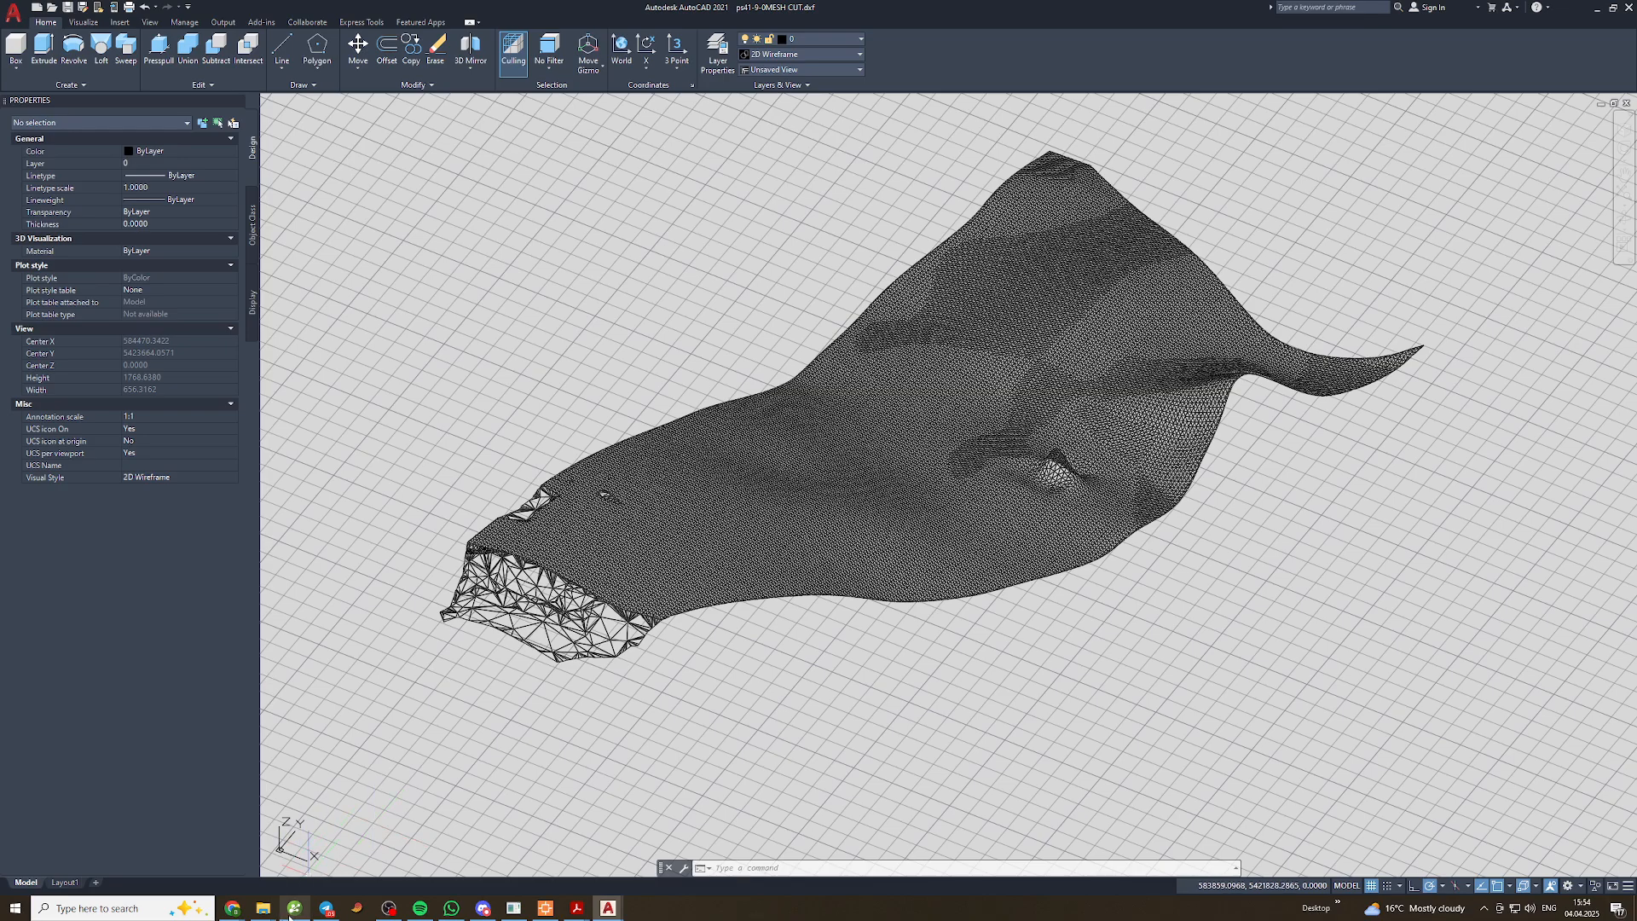
Switch to Leapfrog Geo and hide the ПЕСЧАНИК! vertices in the scene
{"action": "left_click", "coordinate": [293, 909]}
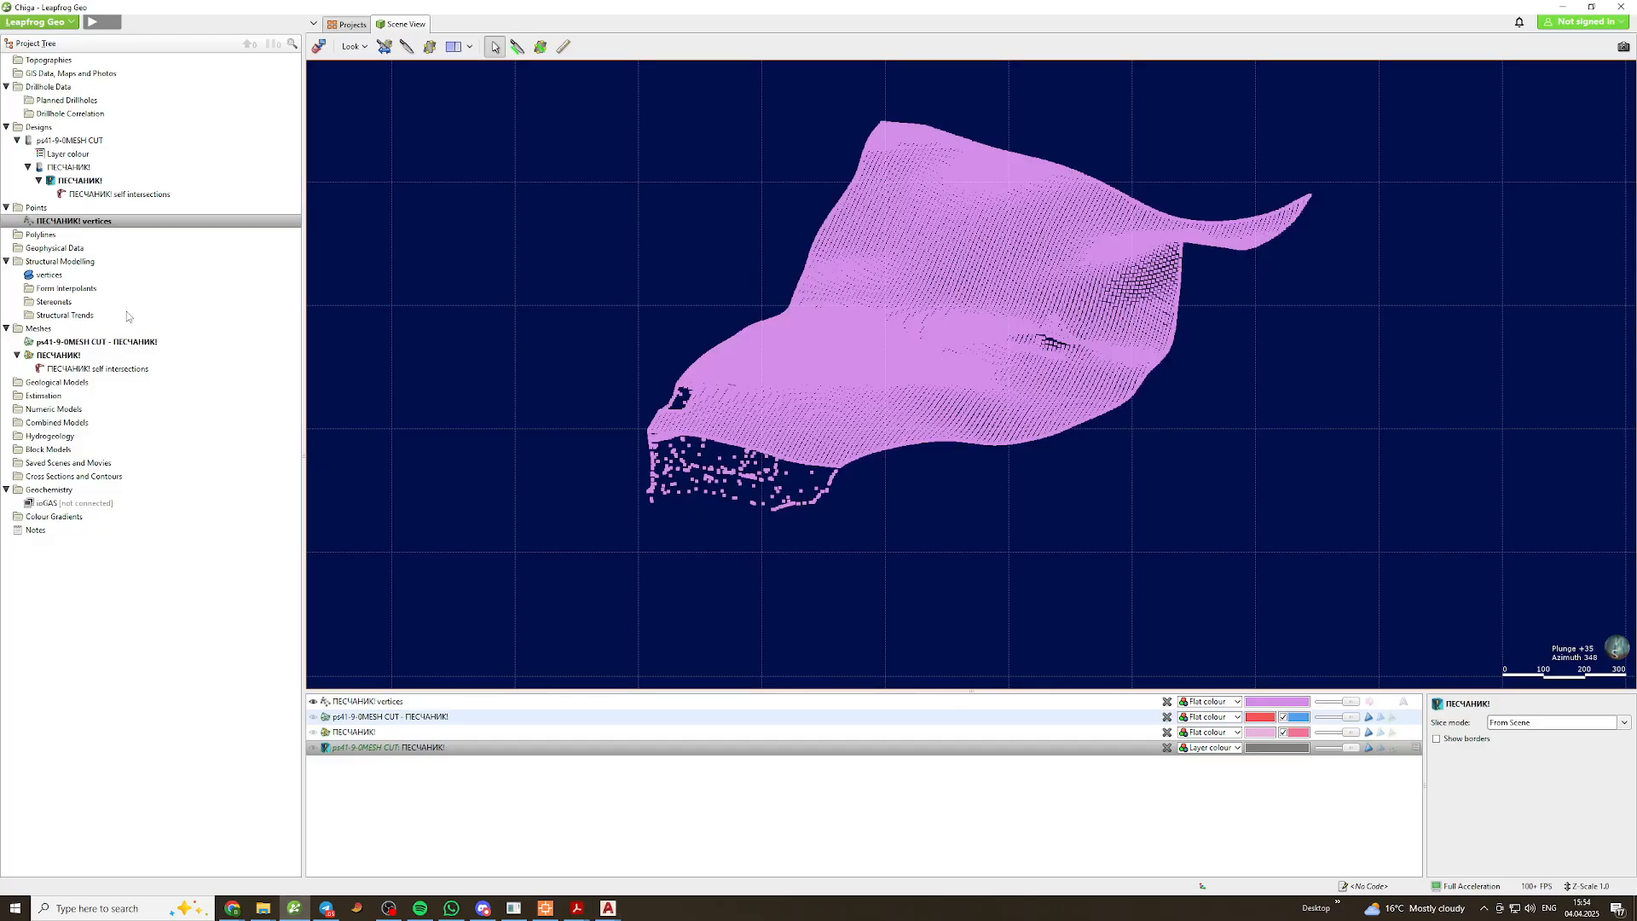
{"action": "left_click", "coordinate": [313, 701]}
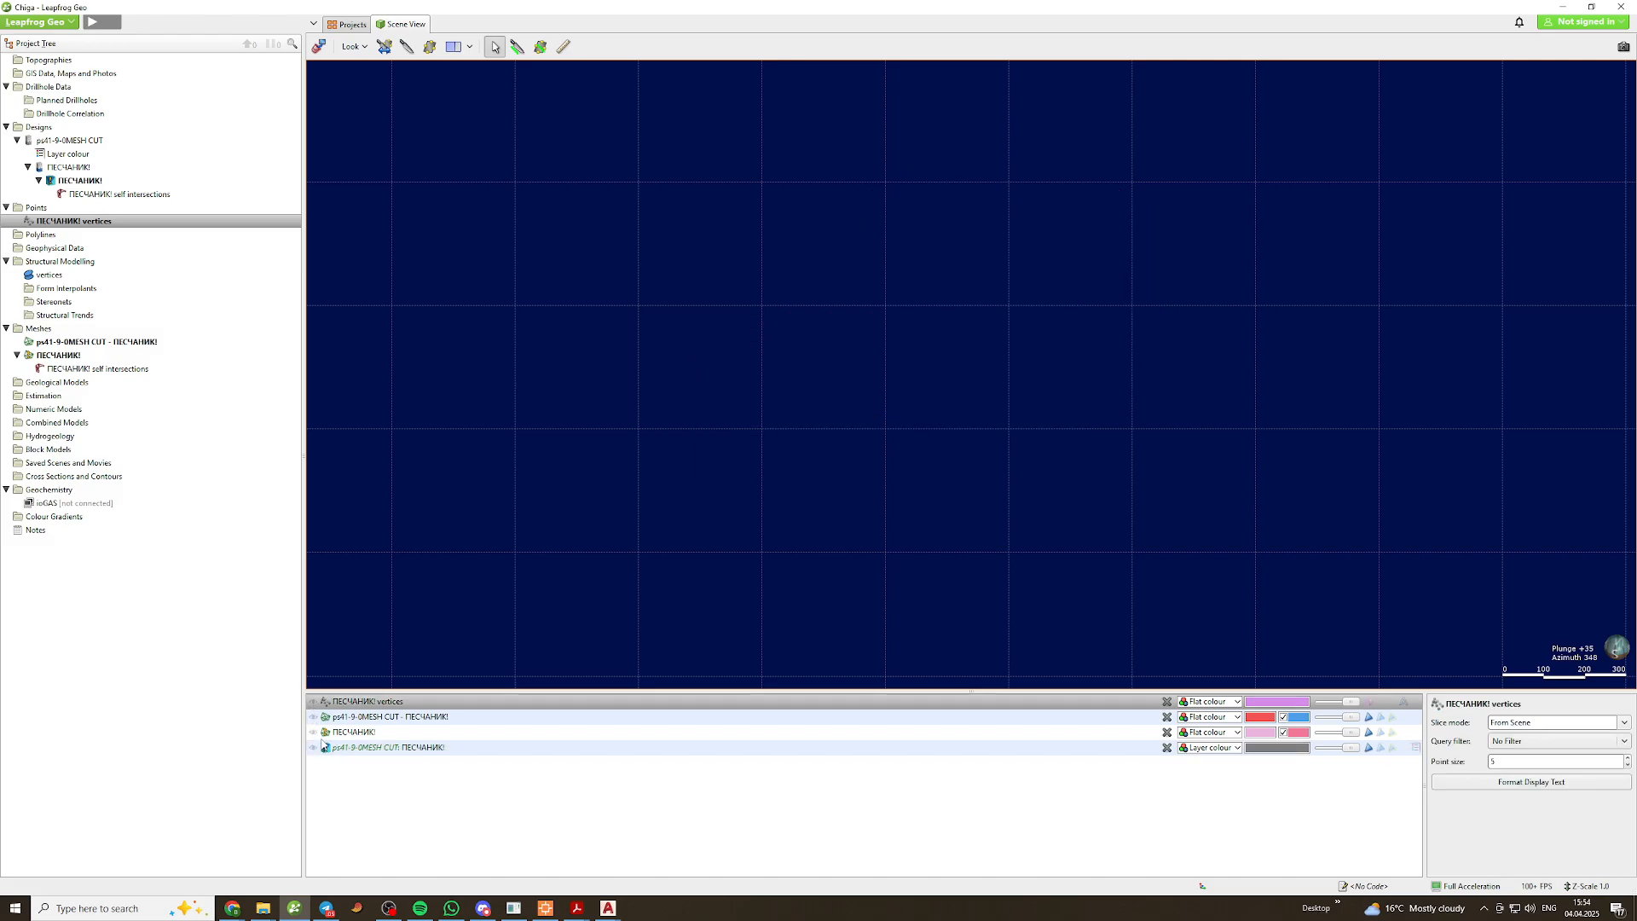
Import ps41-9-0MESH CUT.dxf as a mesh, with combining identical vertices and removing self-intersections for volumes enabled in the cleanup
{"action": "left_click", "coordinate": [40, 329]}
{"action": "right_click", "coordinate": [42, 332]}
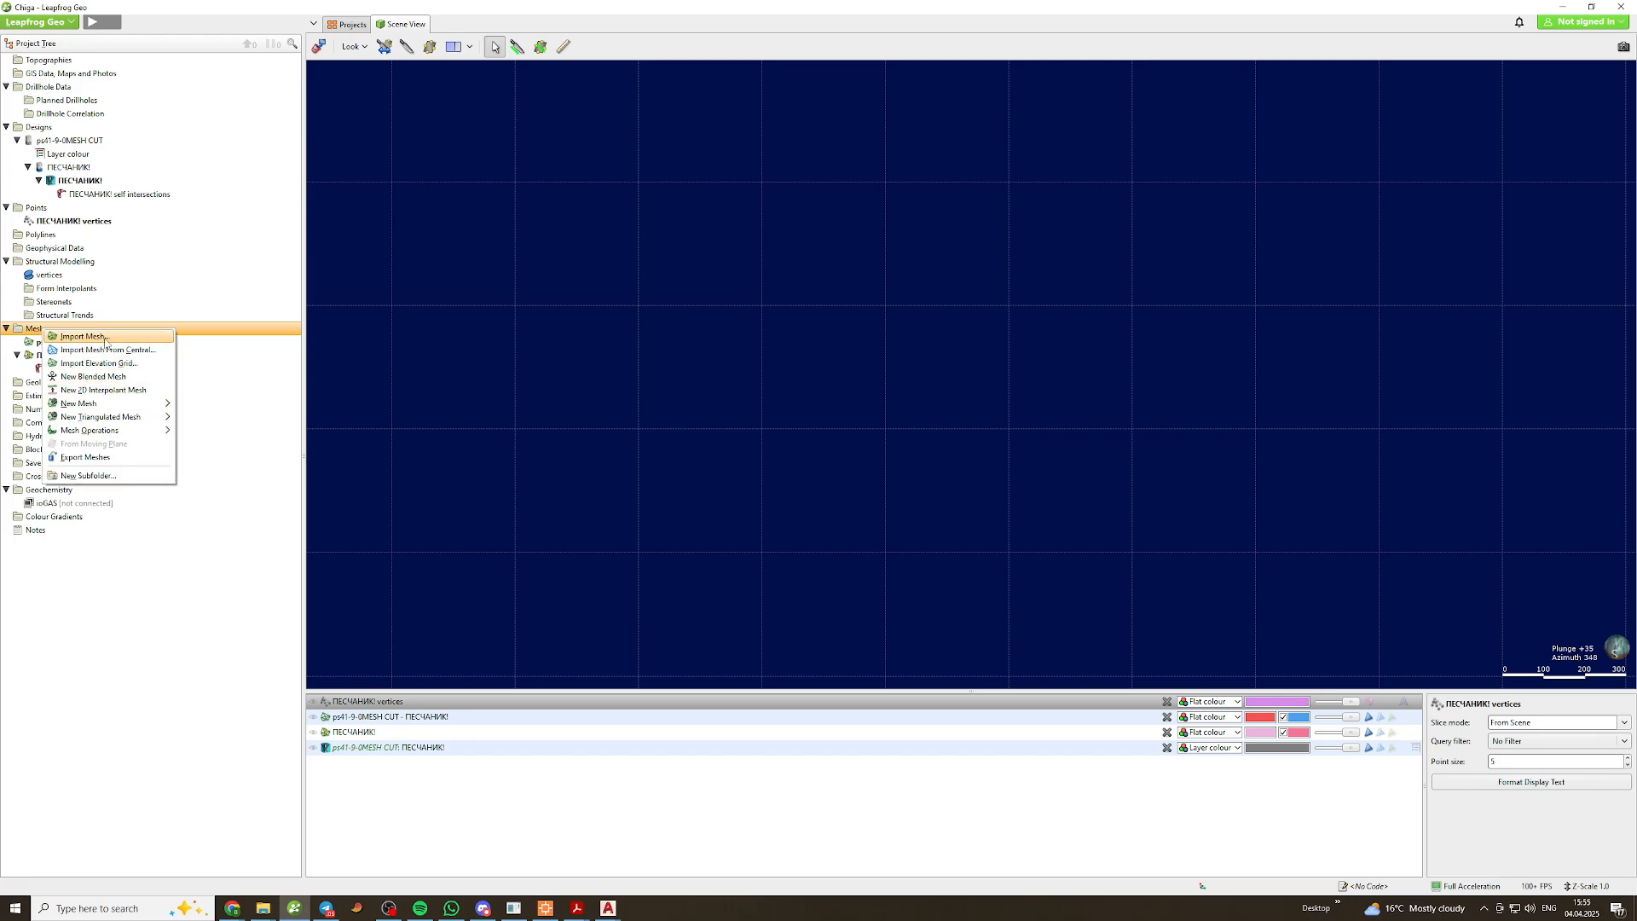
{"action": "left_click", "coordinate": [84, 337]}
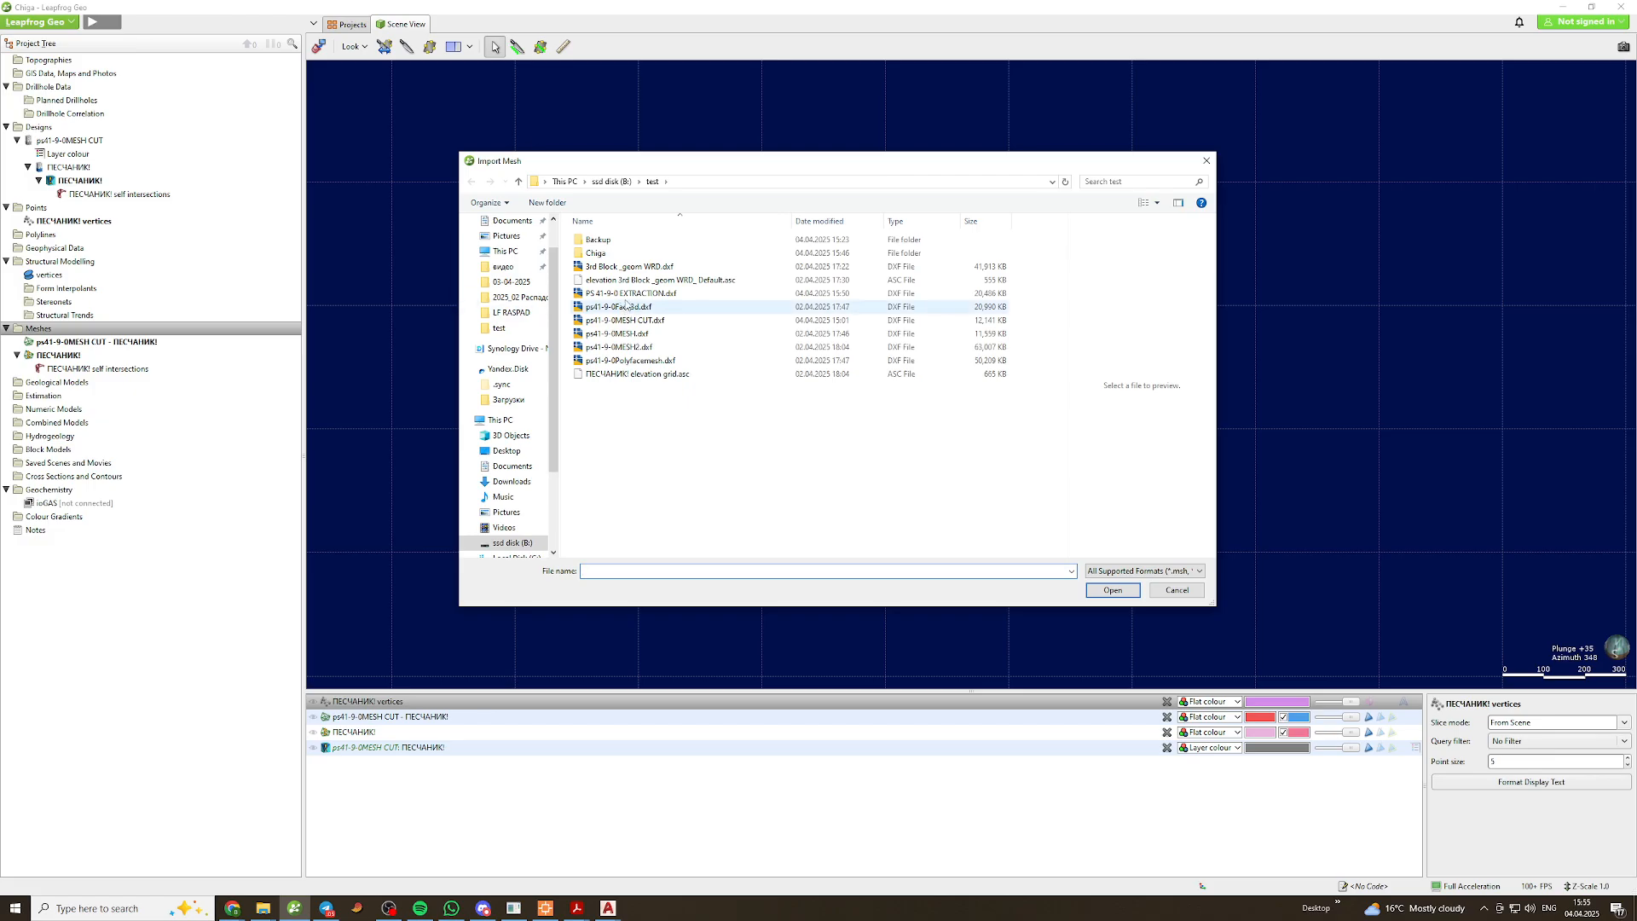
{"action": "left_click", "coordinate": [640, 321]}
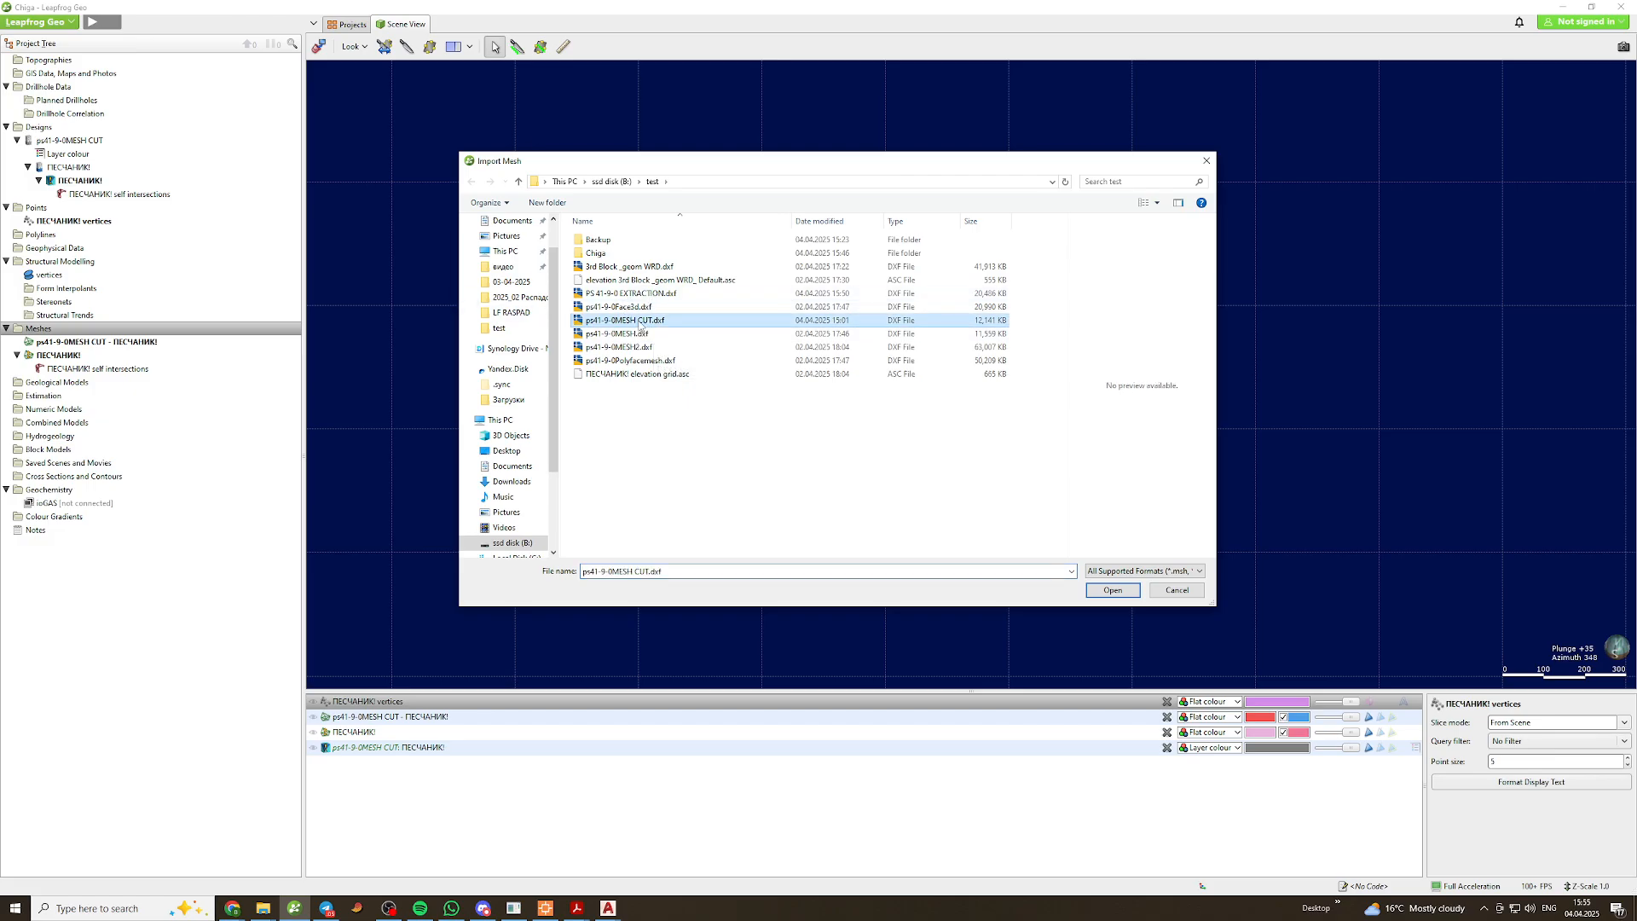
{"action": "left_click", "coordinate": [1112, 590]}
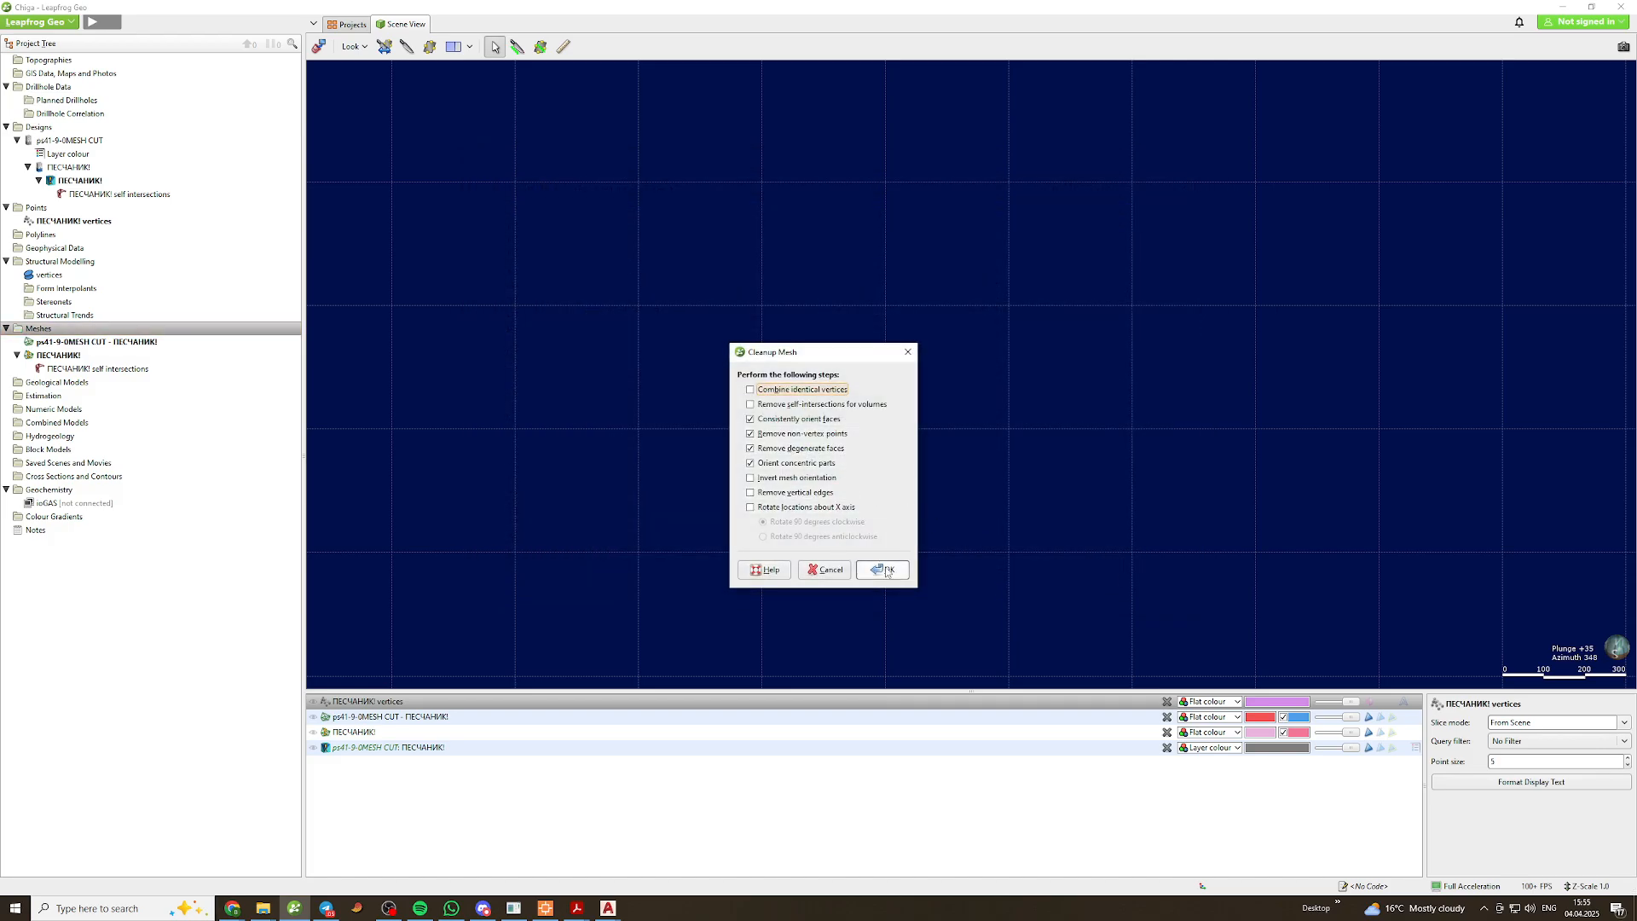
{"action": "left_click", "coordinate": [813, 405]}
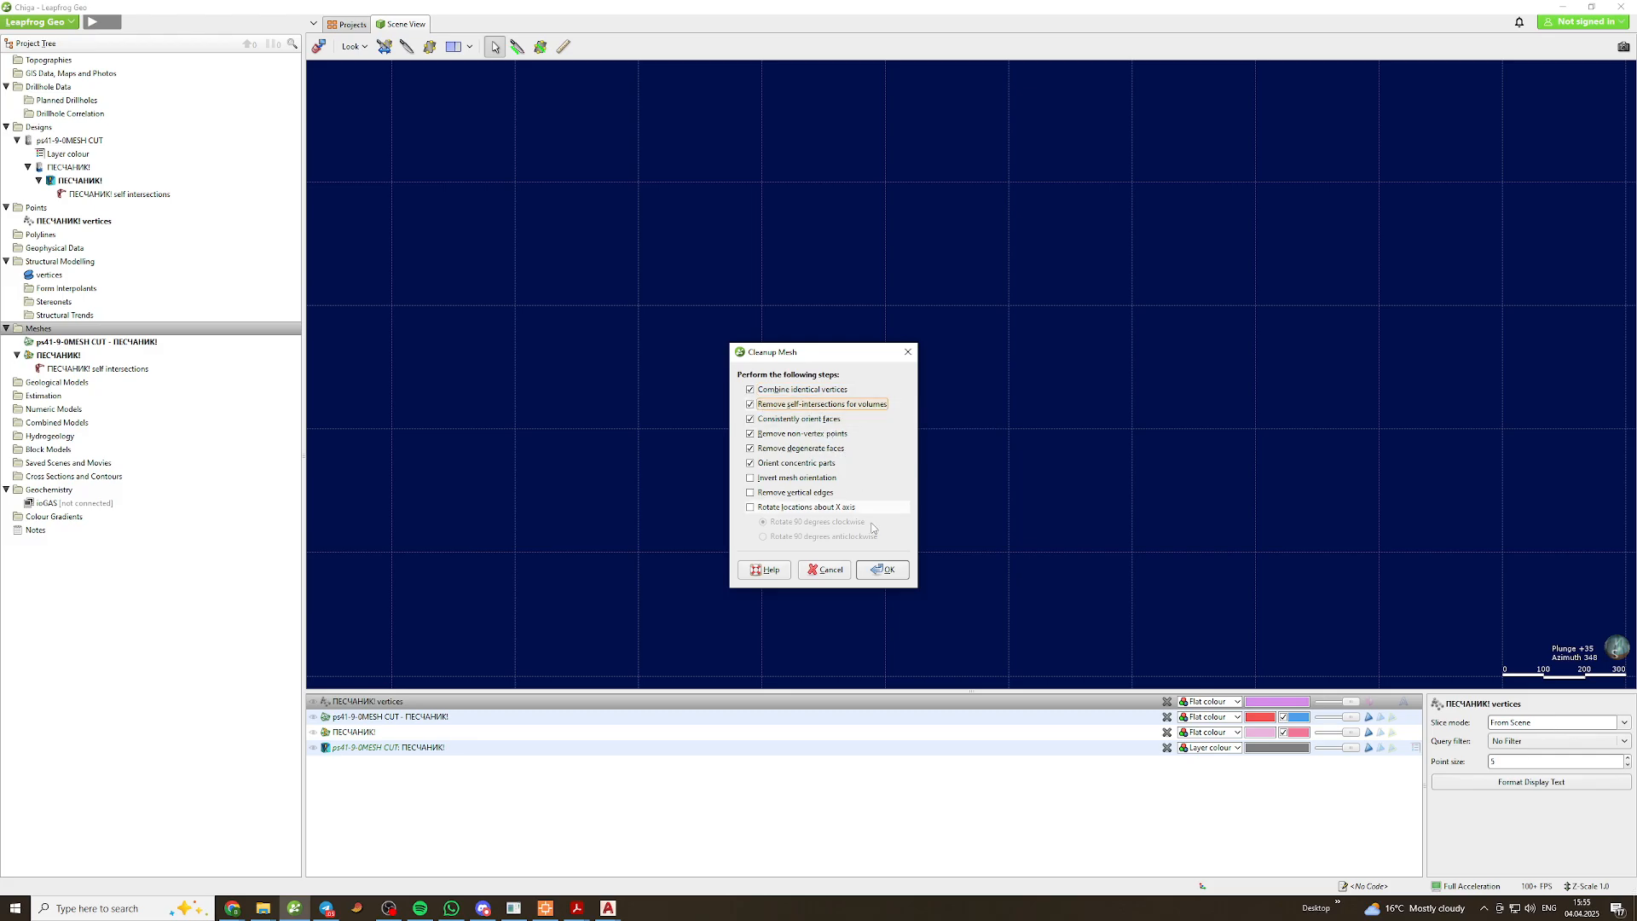
{"action": "left_click", "coordinate": [887, 572]}
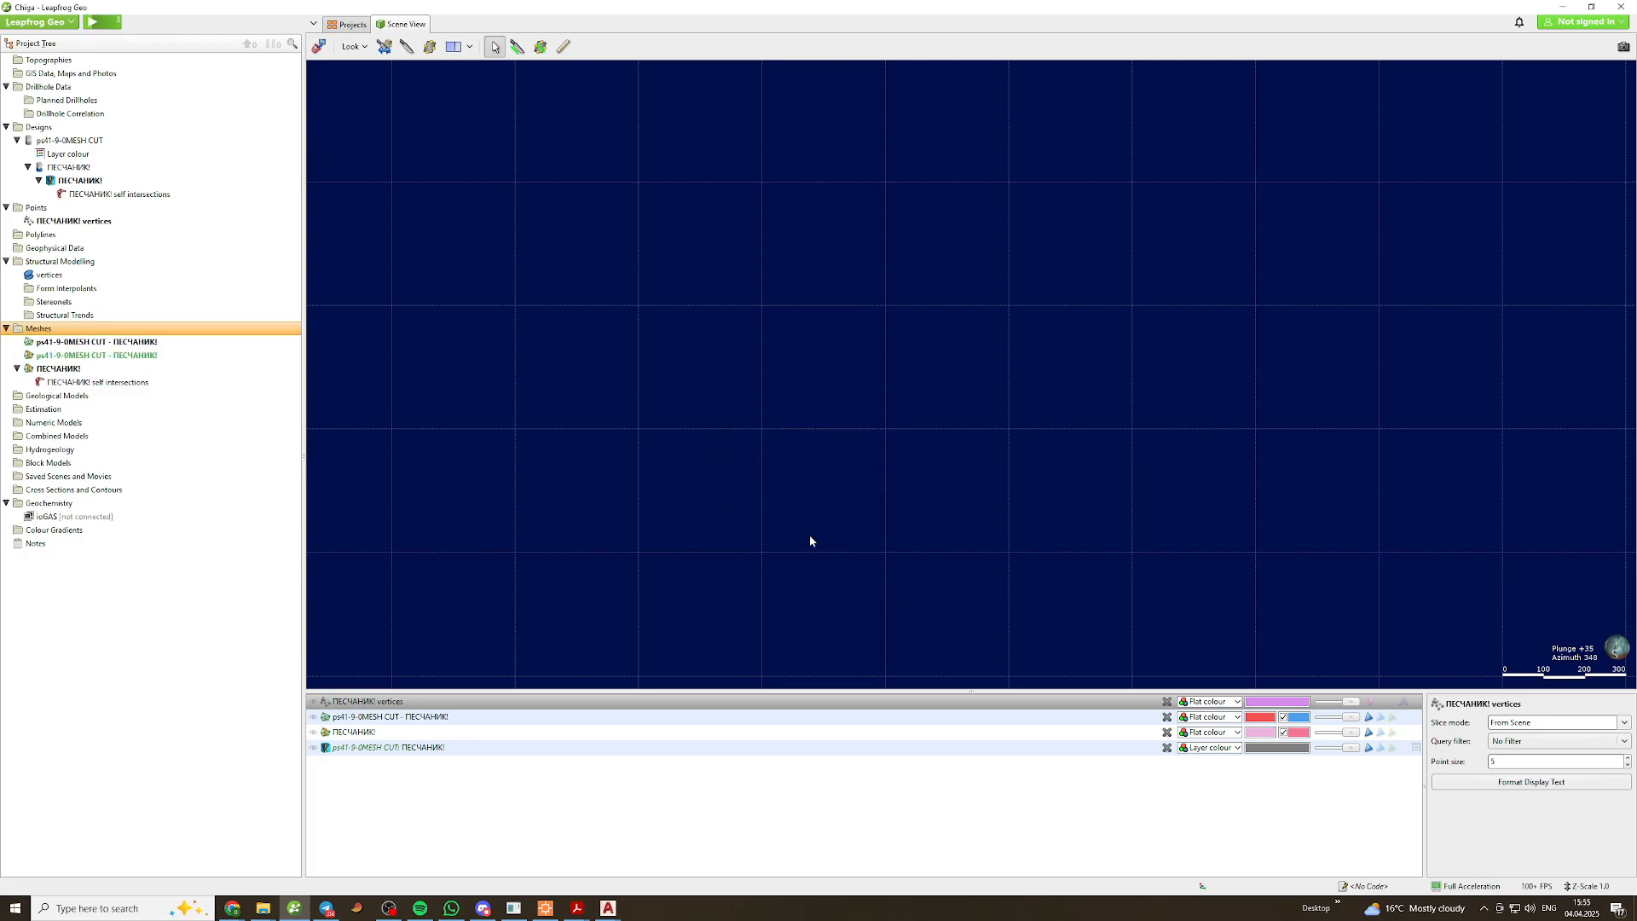
Delete the older ps41-9-0MESH CUT - ПЕСЧАНИК! mesh from the project's Meshes
{"action": "left_click", "coordinate": [85, 356]}
{"action": "left_click", "coordinate": [83, 341]}
{"action": "right_click", "coordinate": [83, 341]}
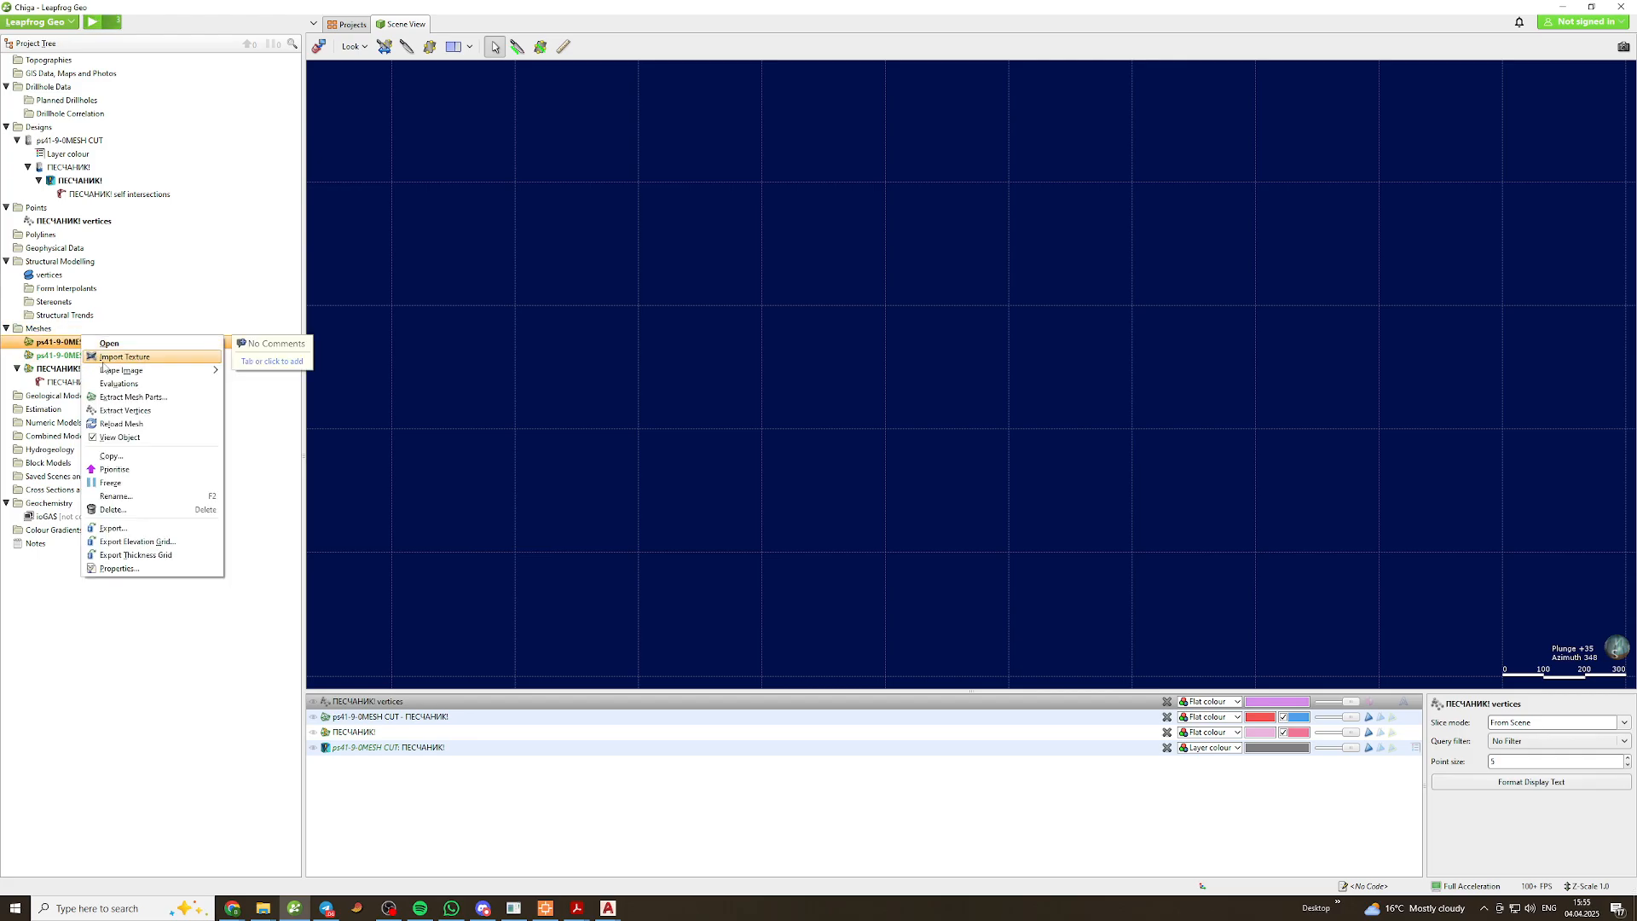
{"action": "left_click", "coordinate": [118, 510]}
{"action": "left_click", "coordinate": [1024, 552]}
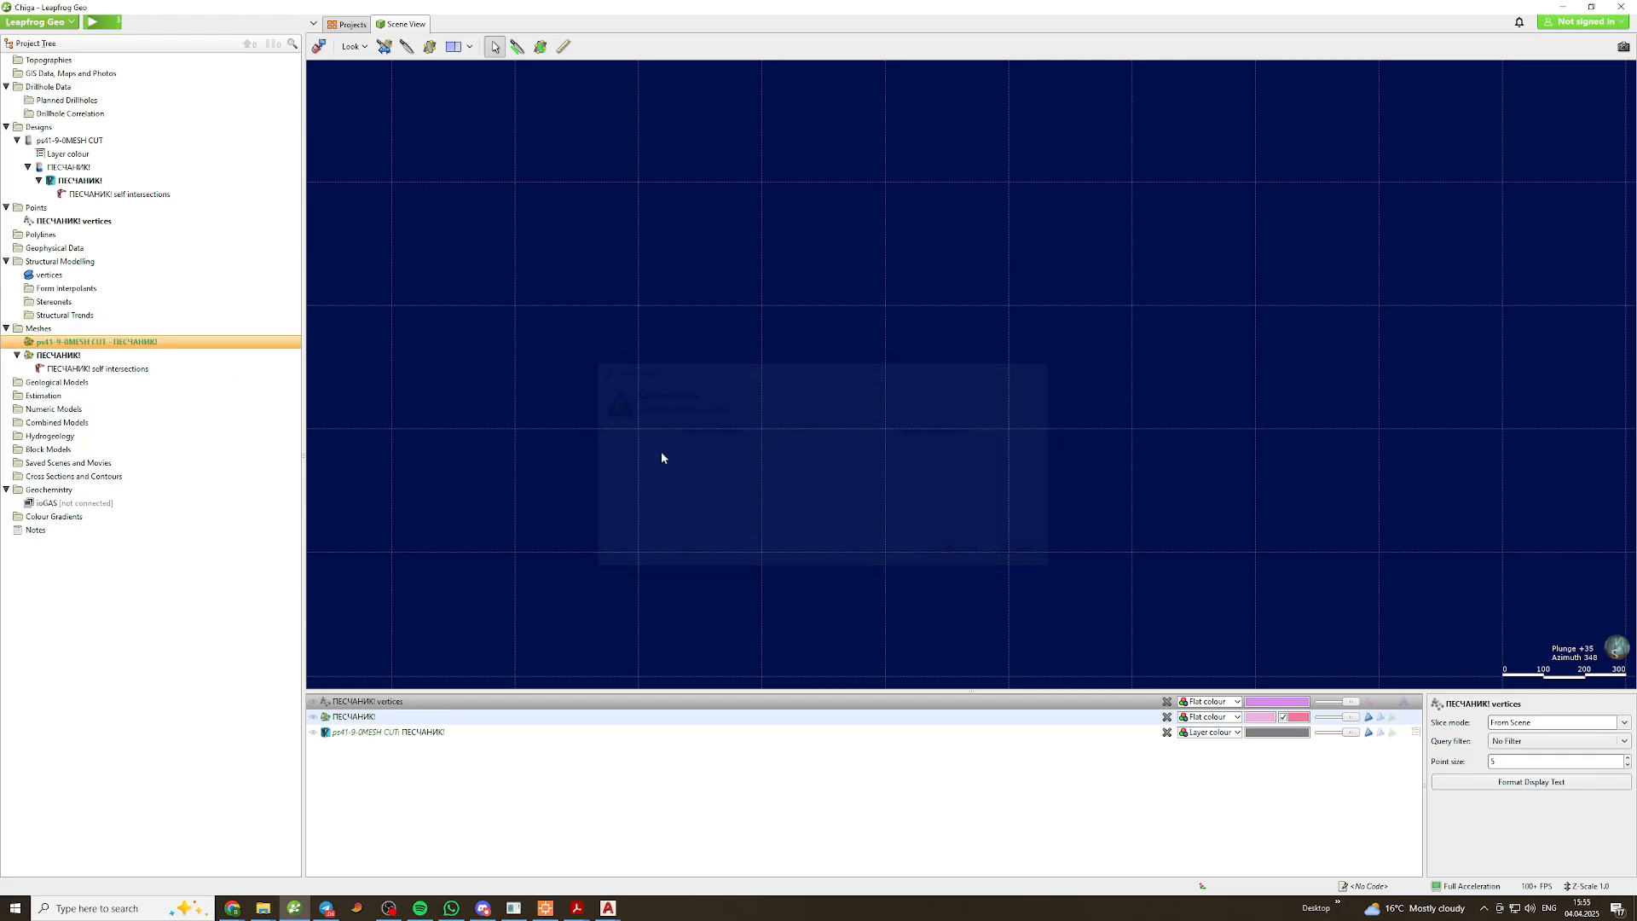
Check the processing queue and add the newly imported ps41-9-0MESH CUT - ПЕСЧАНИК! mesh to the scene
{"action": "left_click", "coordinate": [110, 22]}
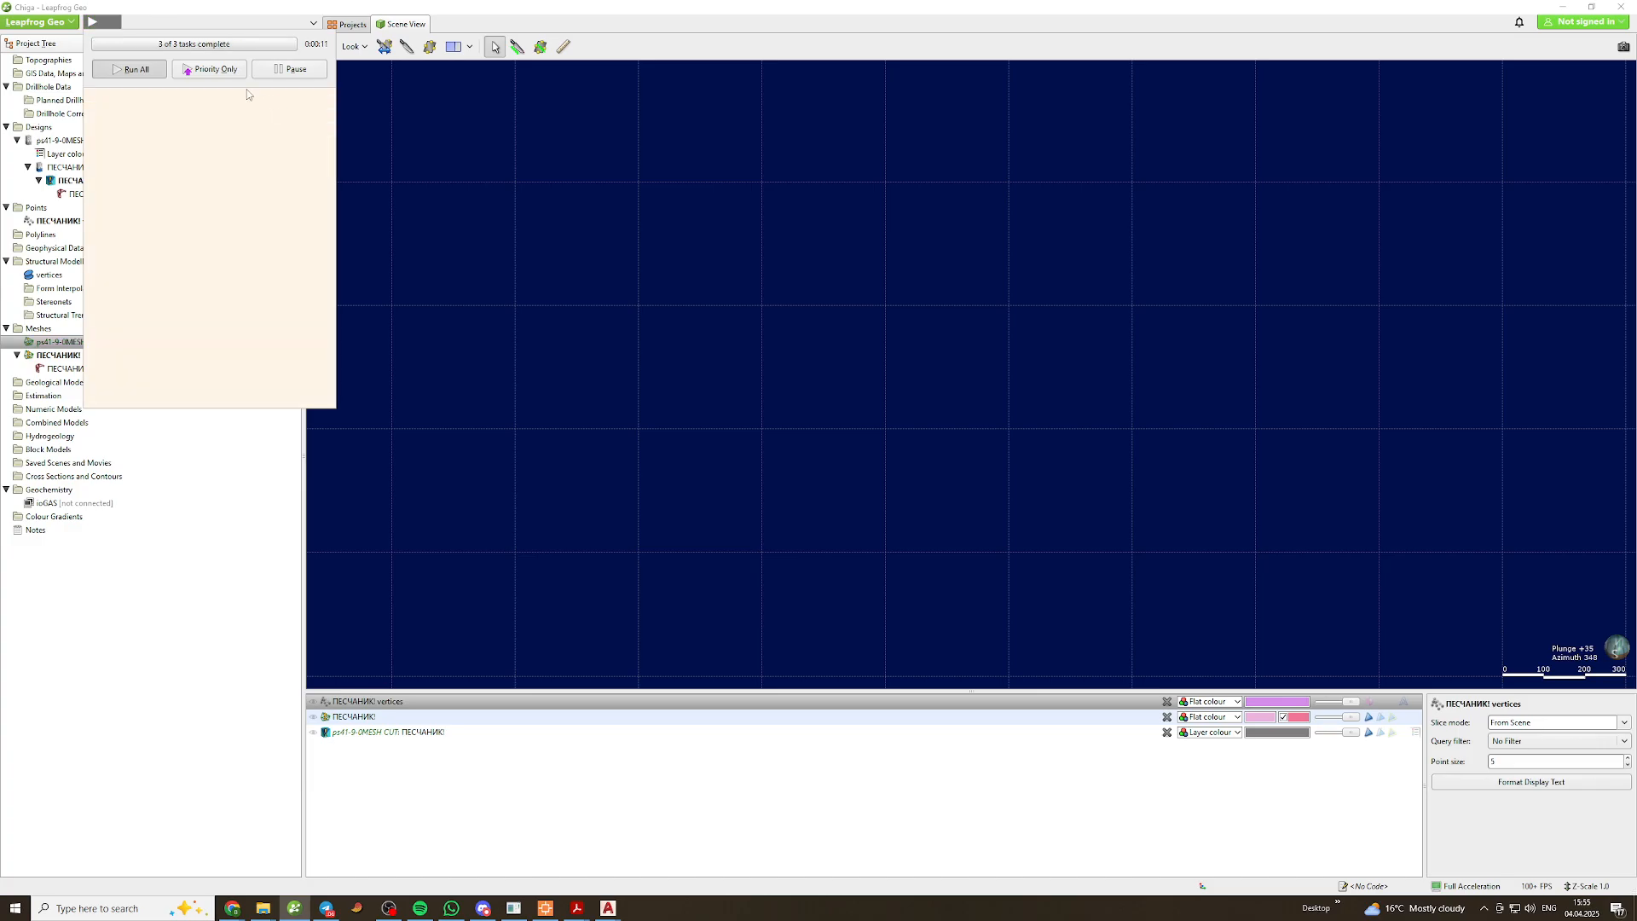
{"action": "left_click", "coordinate": [132, 18]}
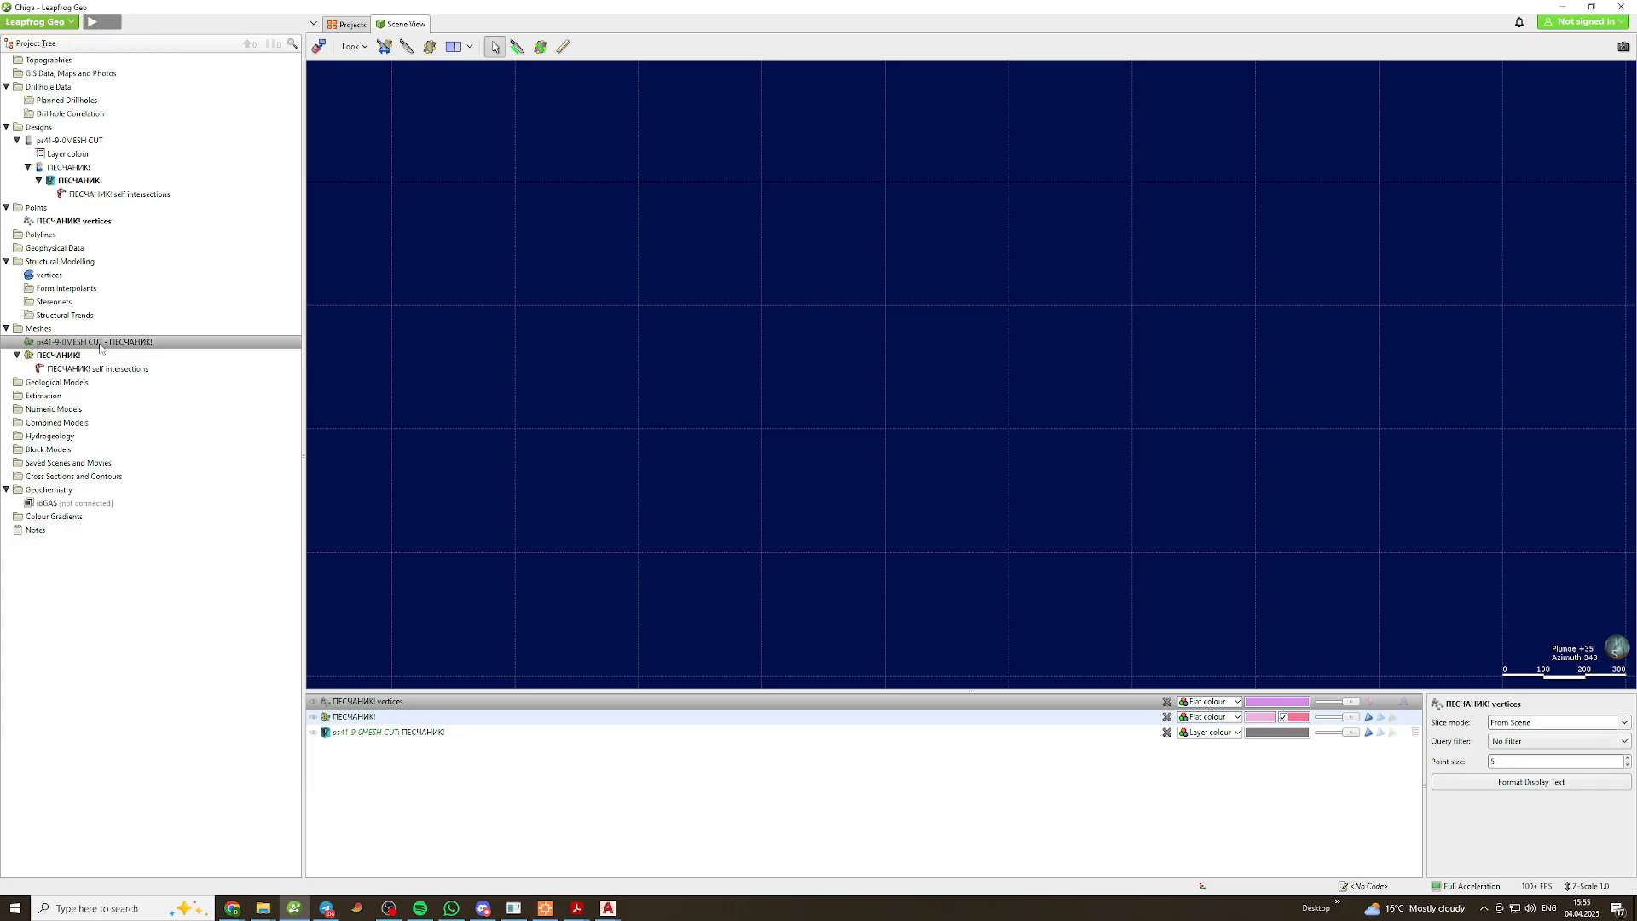
{"action": "left_click_drag", "start_coordinate": [100, 345], "coordinate": [653, 381]}
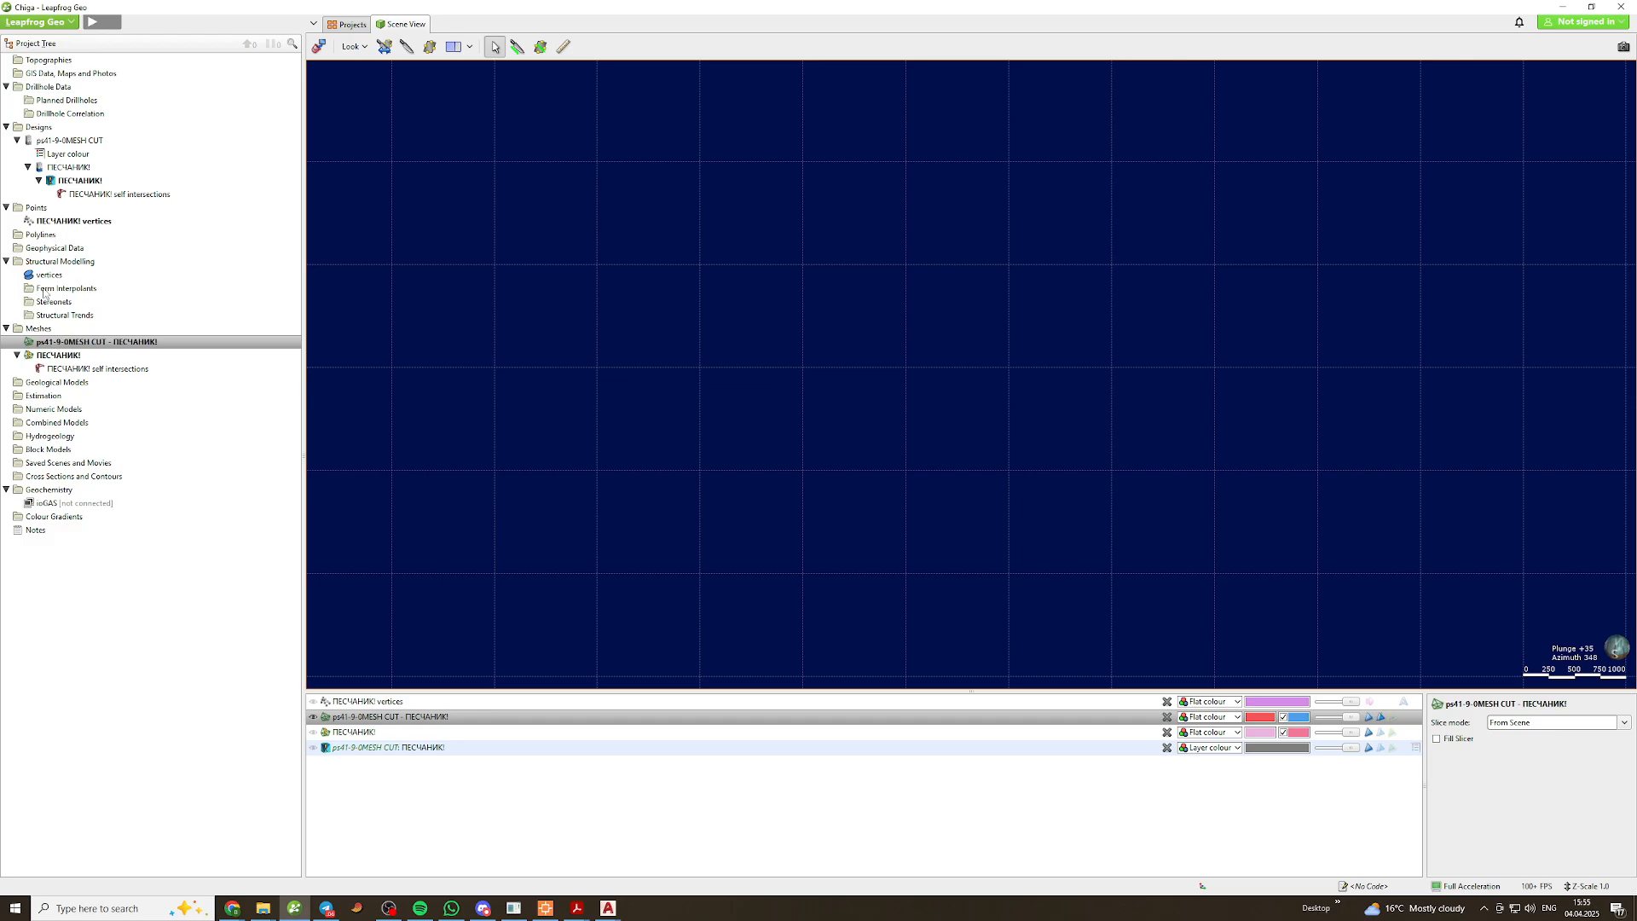
Delete the existing ps41-9-0MESH CUT design and all objects under it
{"action": "left_click", "coordinate": [44, 130]}
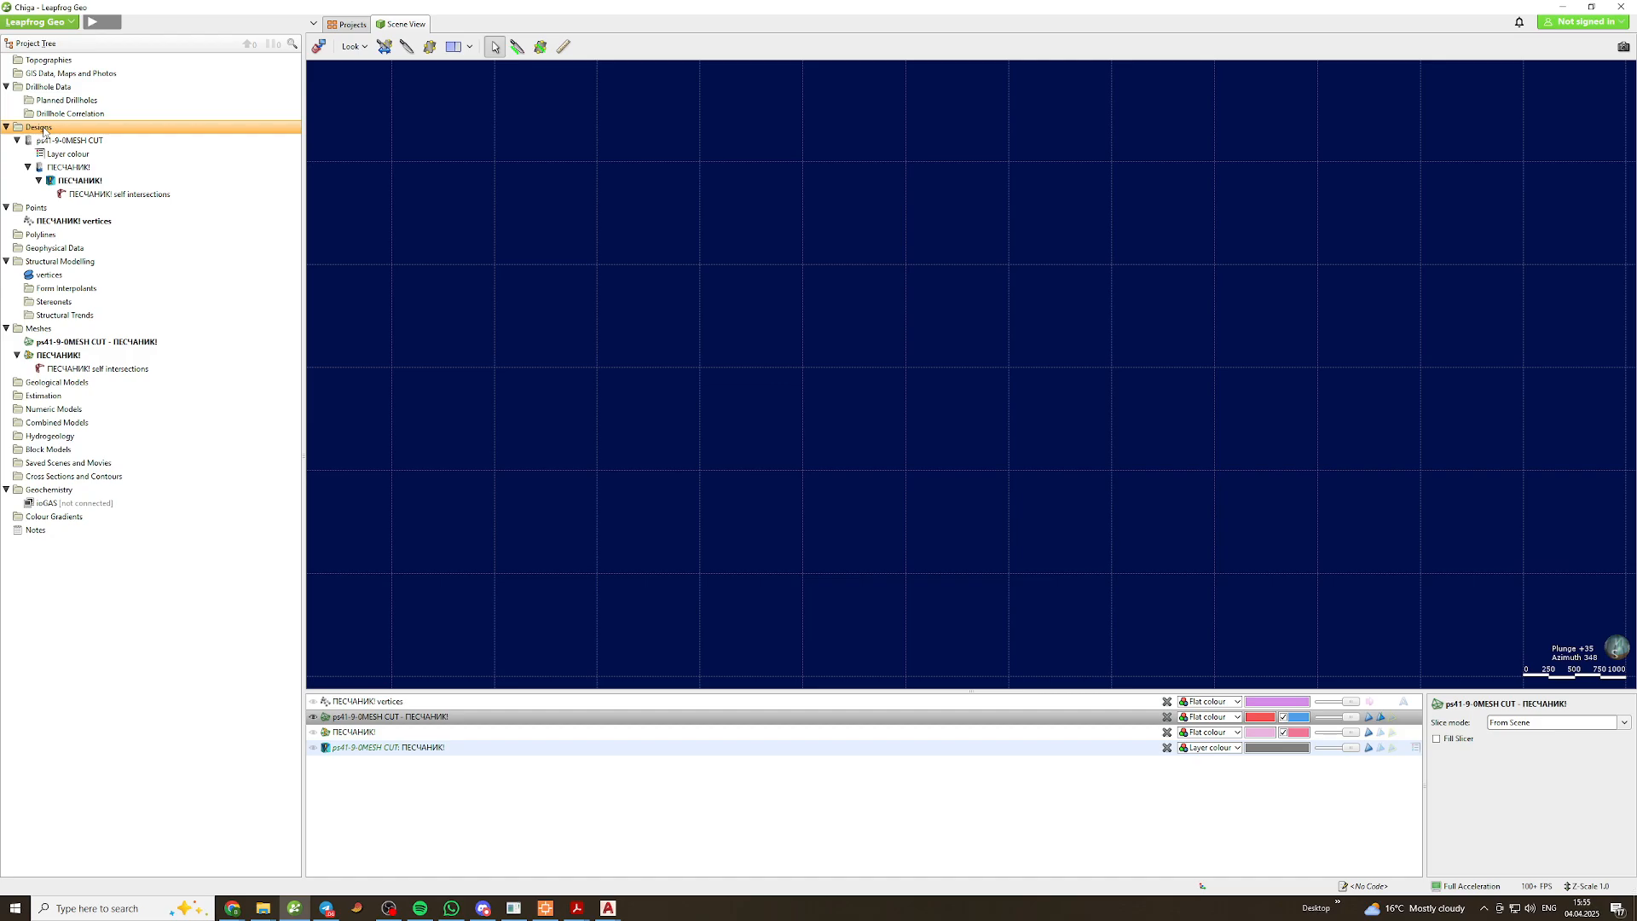
{"action": "left_click", "coordinate": [56, 141]}
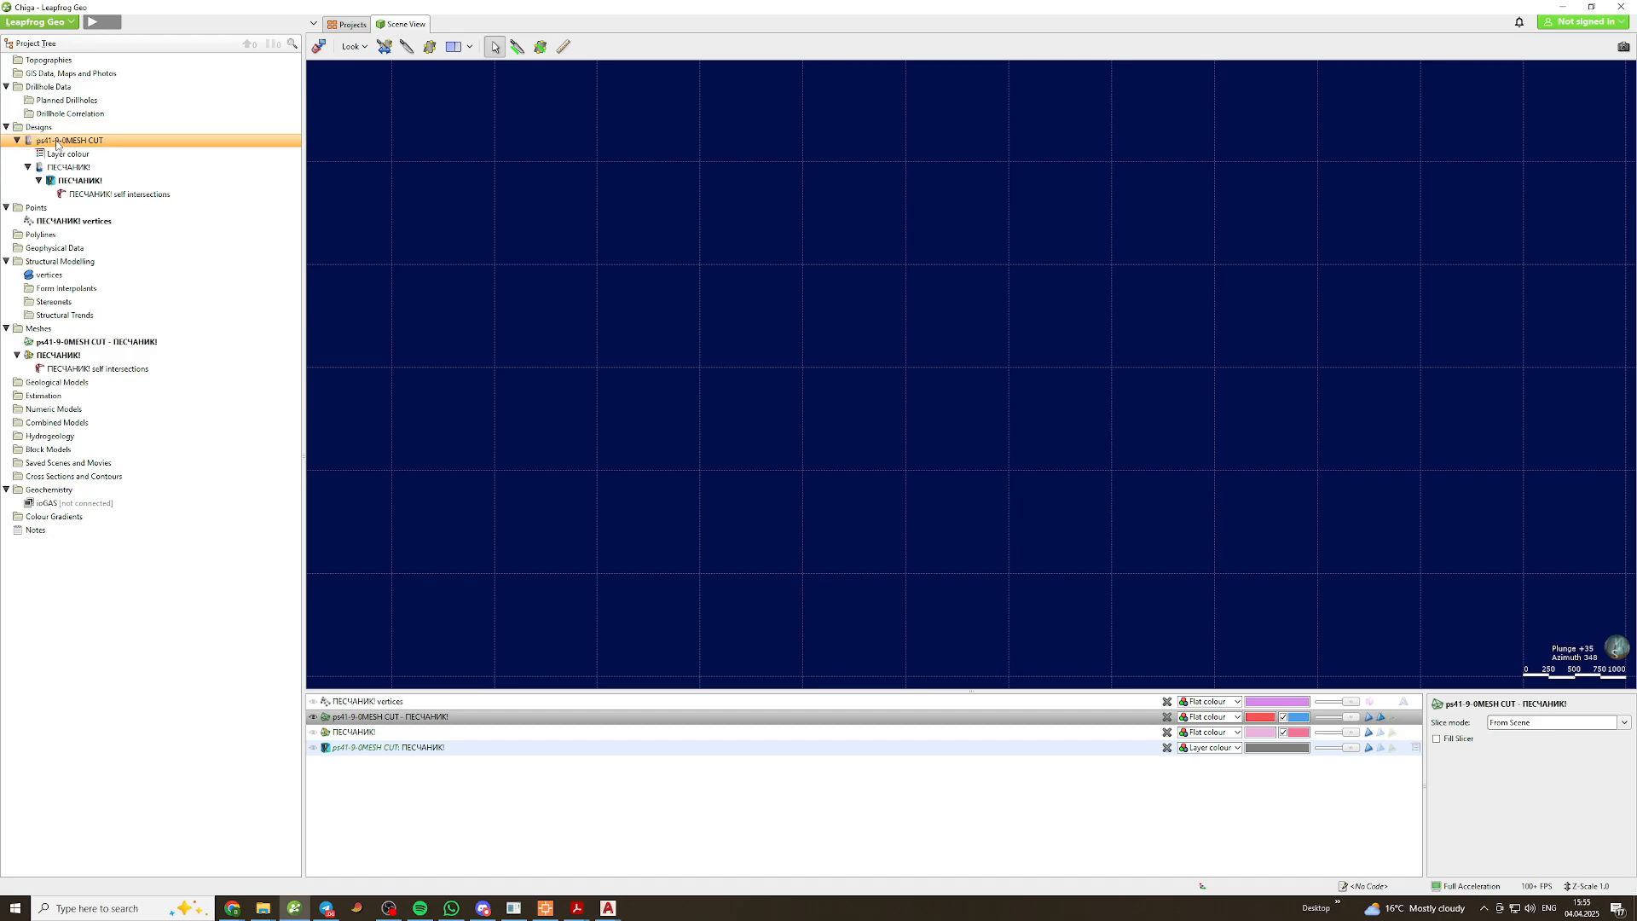
{"action": "right_click", "coordinate": [57, 142]}
{"action": "left_click", "coordinate": [85, 214]}
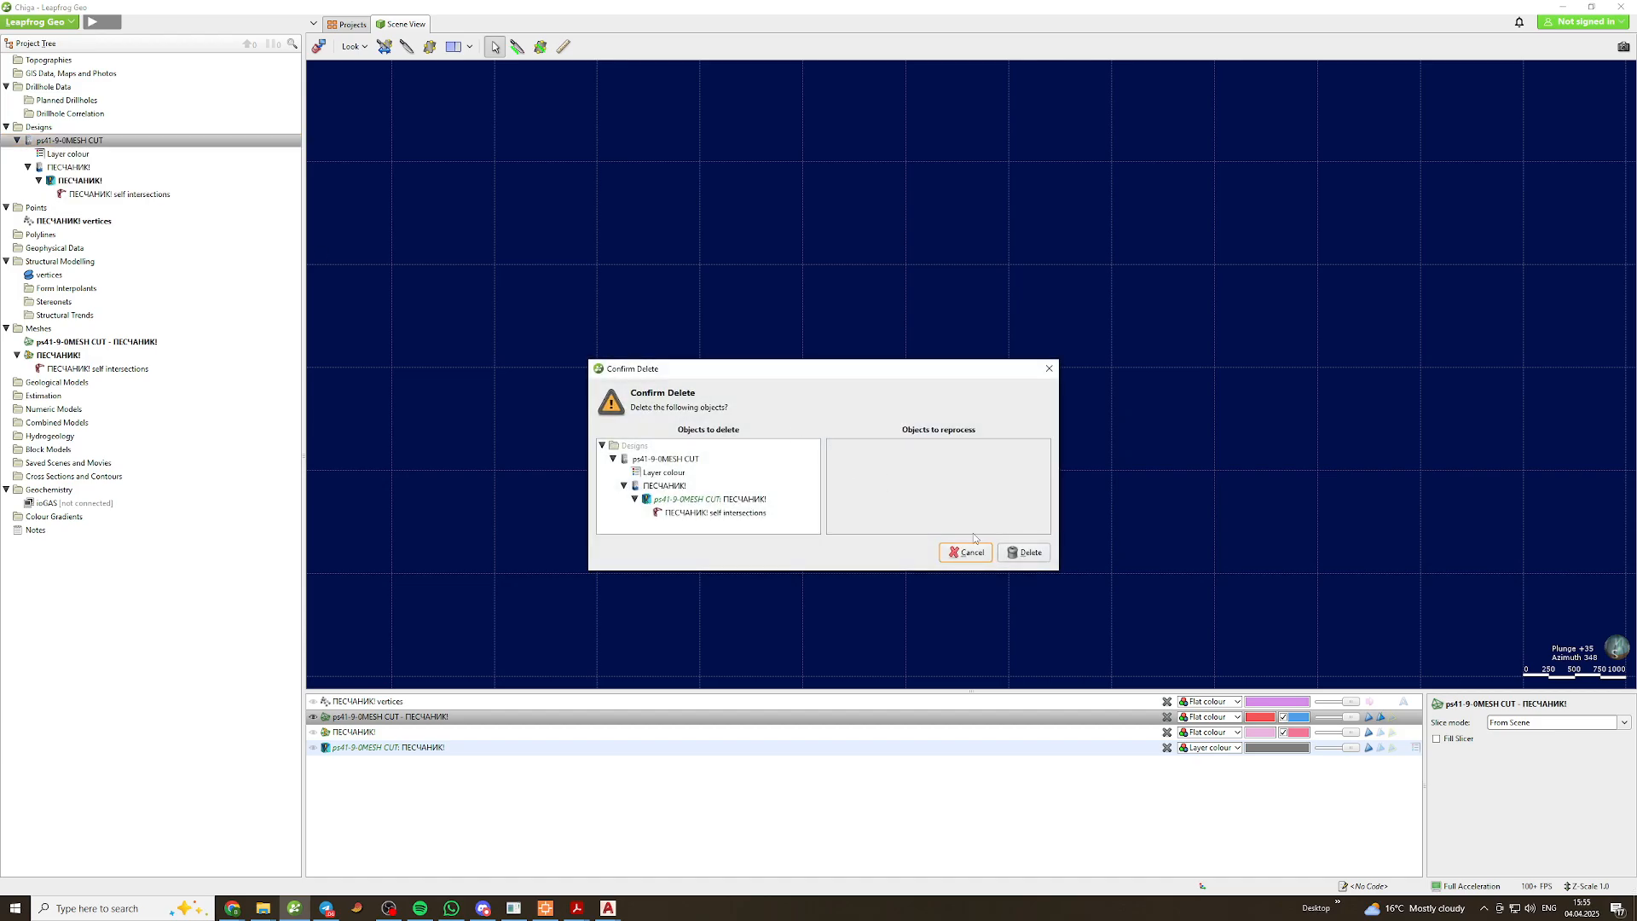
{"action": "left_click", "coordinate": [1019, 550]}
Import the ПЕСЧАНИК! layer of ps41-9-0MESH CUT.dxf as a design named SANDSTONE and add it to the scene
{"action": "left_click", "coordinate": [41, 129]}
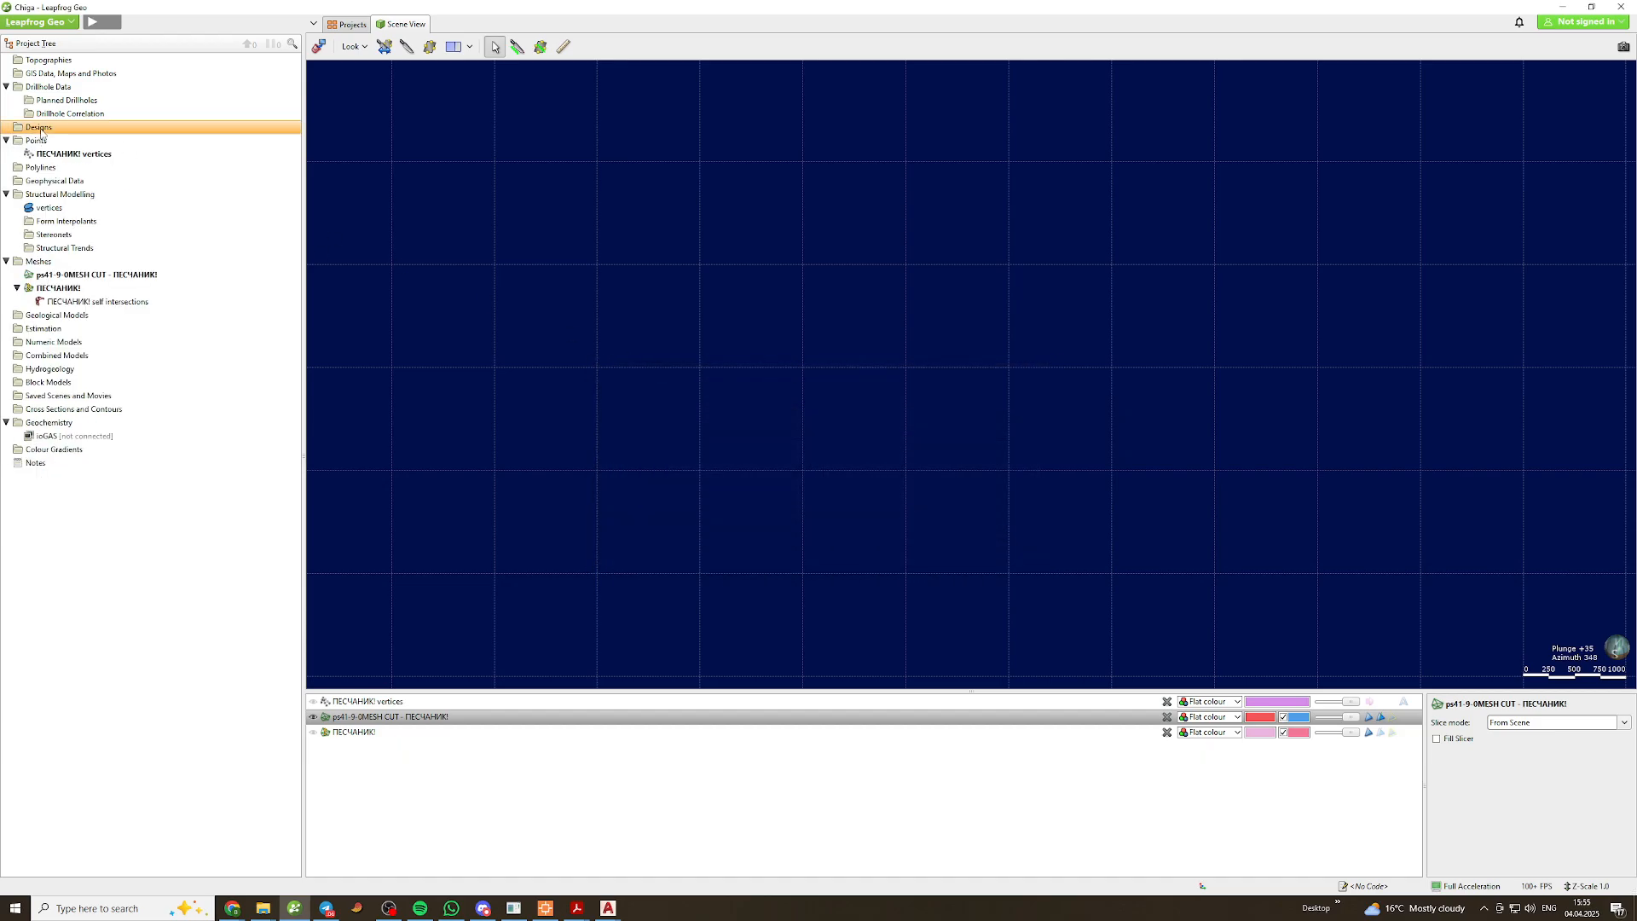
{"action": "right_click", "coordinate": [41, 129]}
{"action": "left_click", "coordinate": [86, 137]}
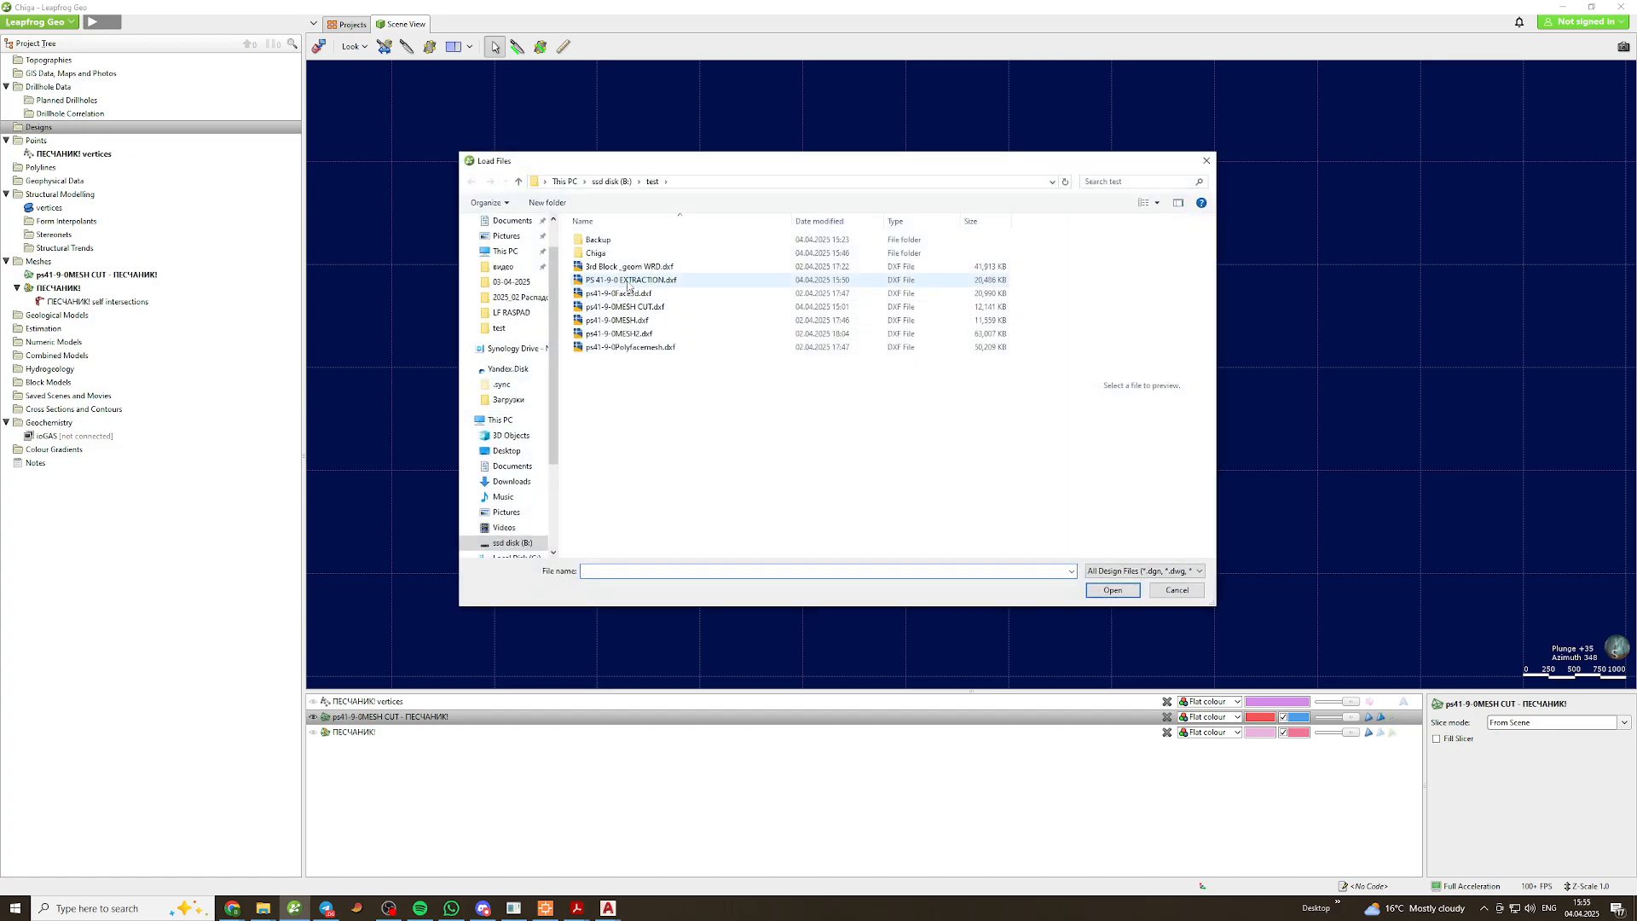
{"action": "left_click", "coordinate": [637, 308]}
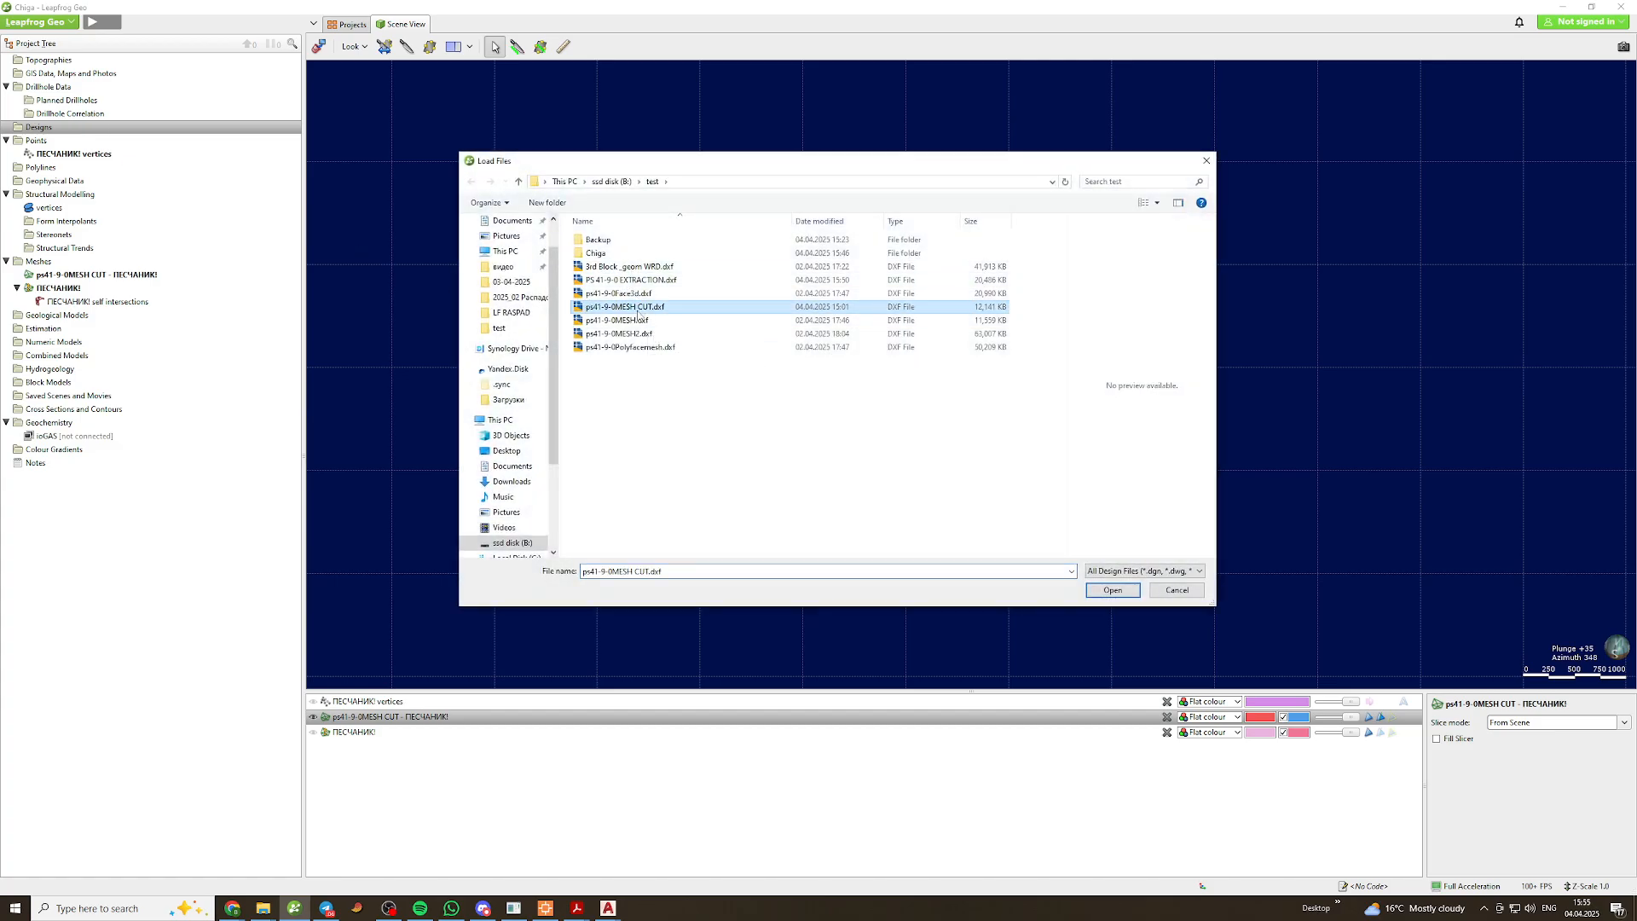
{"action": "left_click", "coordinate": [1113, 590]}
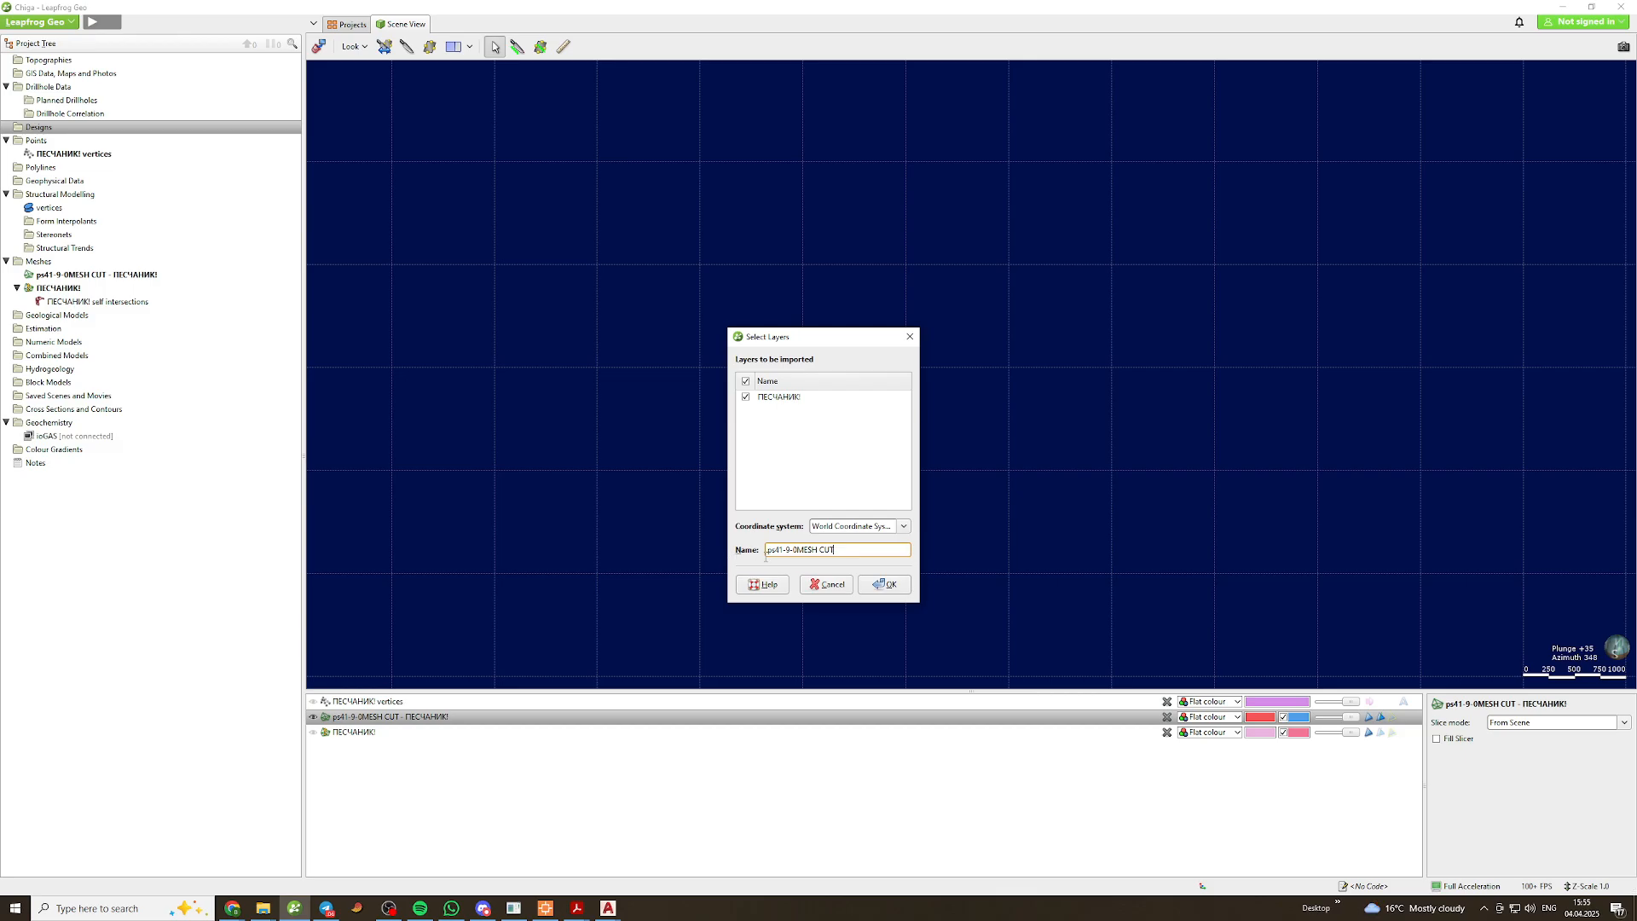
{"action": "left_click_drag", "start_coordinate": [840, 552], "coordinate": [763, 554]}
{"action": "type", "text": "SANDSTONE"}
{"action": "left_click", "coordinate": [889, 584]}
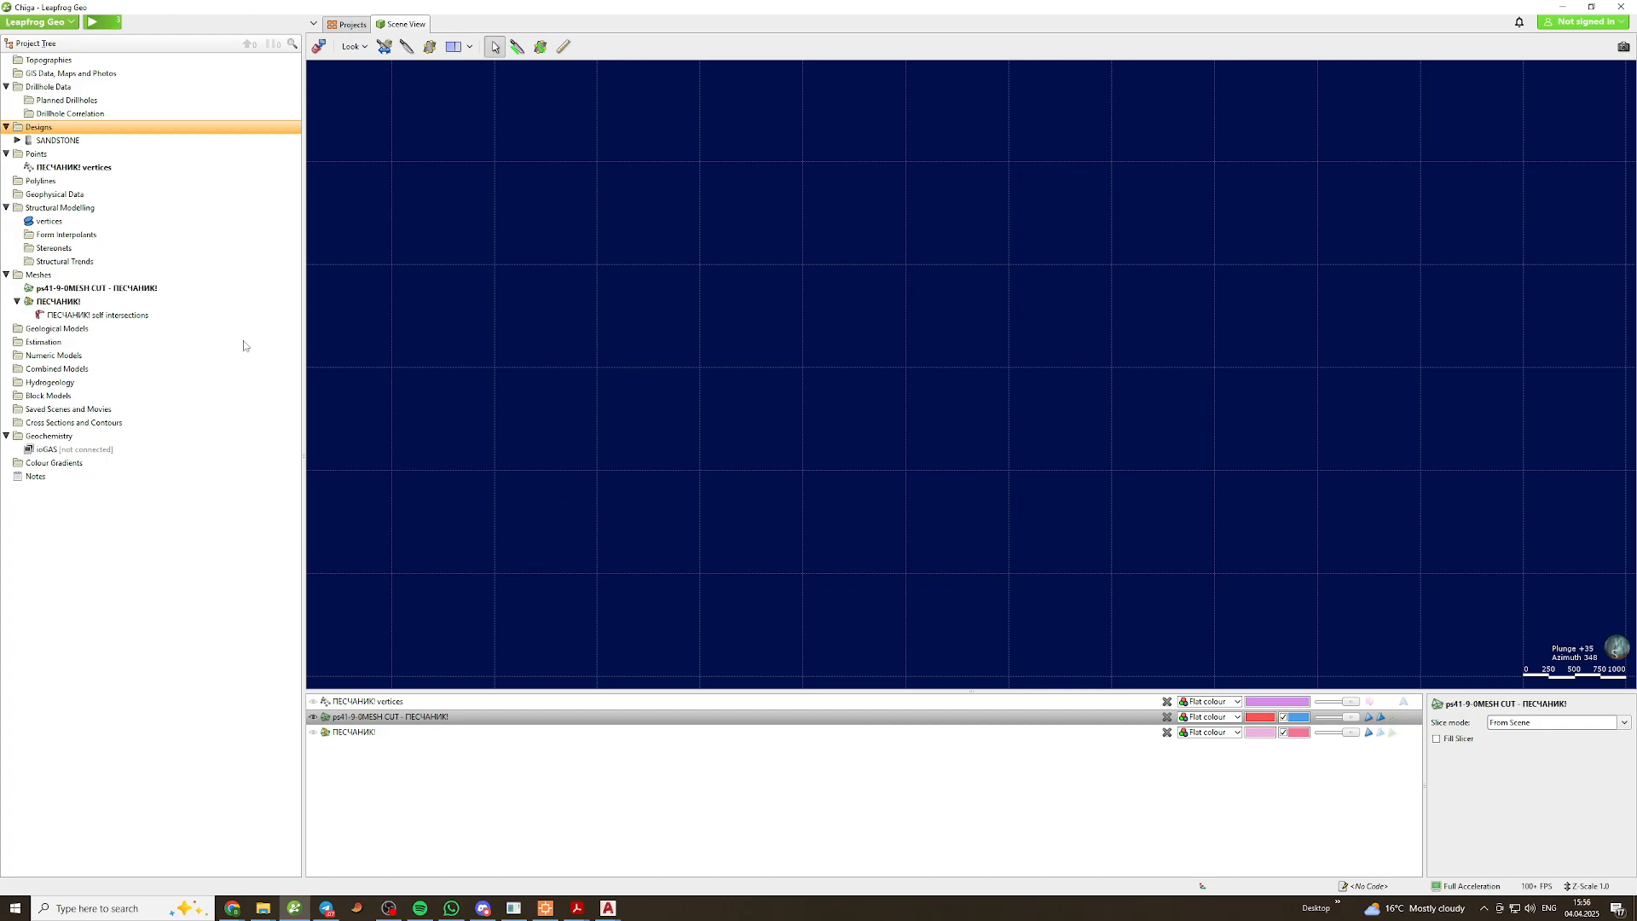
{"action": "left_click", "coordinate": [54, 142]}
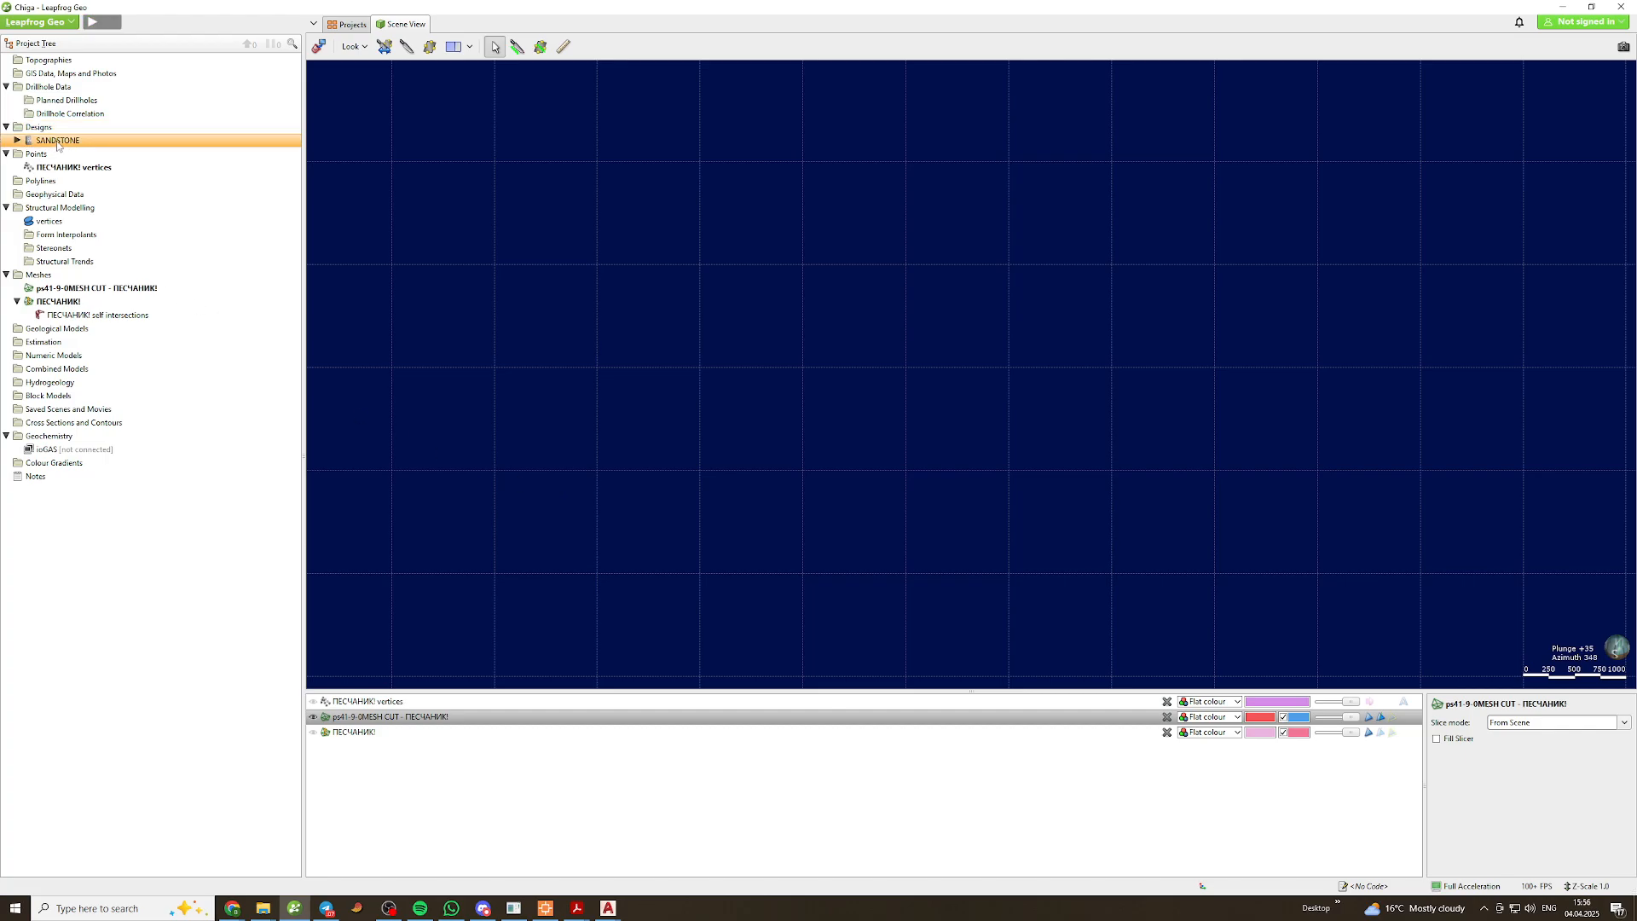
{"action": "left_click_drag", "start_coordinate": [81, 152], "coordinate": [670, 412]}
Delete the remaining ps41-9-0MESH CUT - ПЕСЧАНИК! mesh from the project's Meshes
{"action": "left_click", "coordinate": [61, 289]}
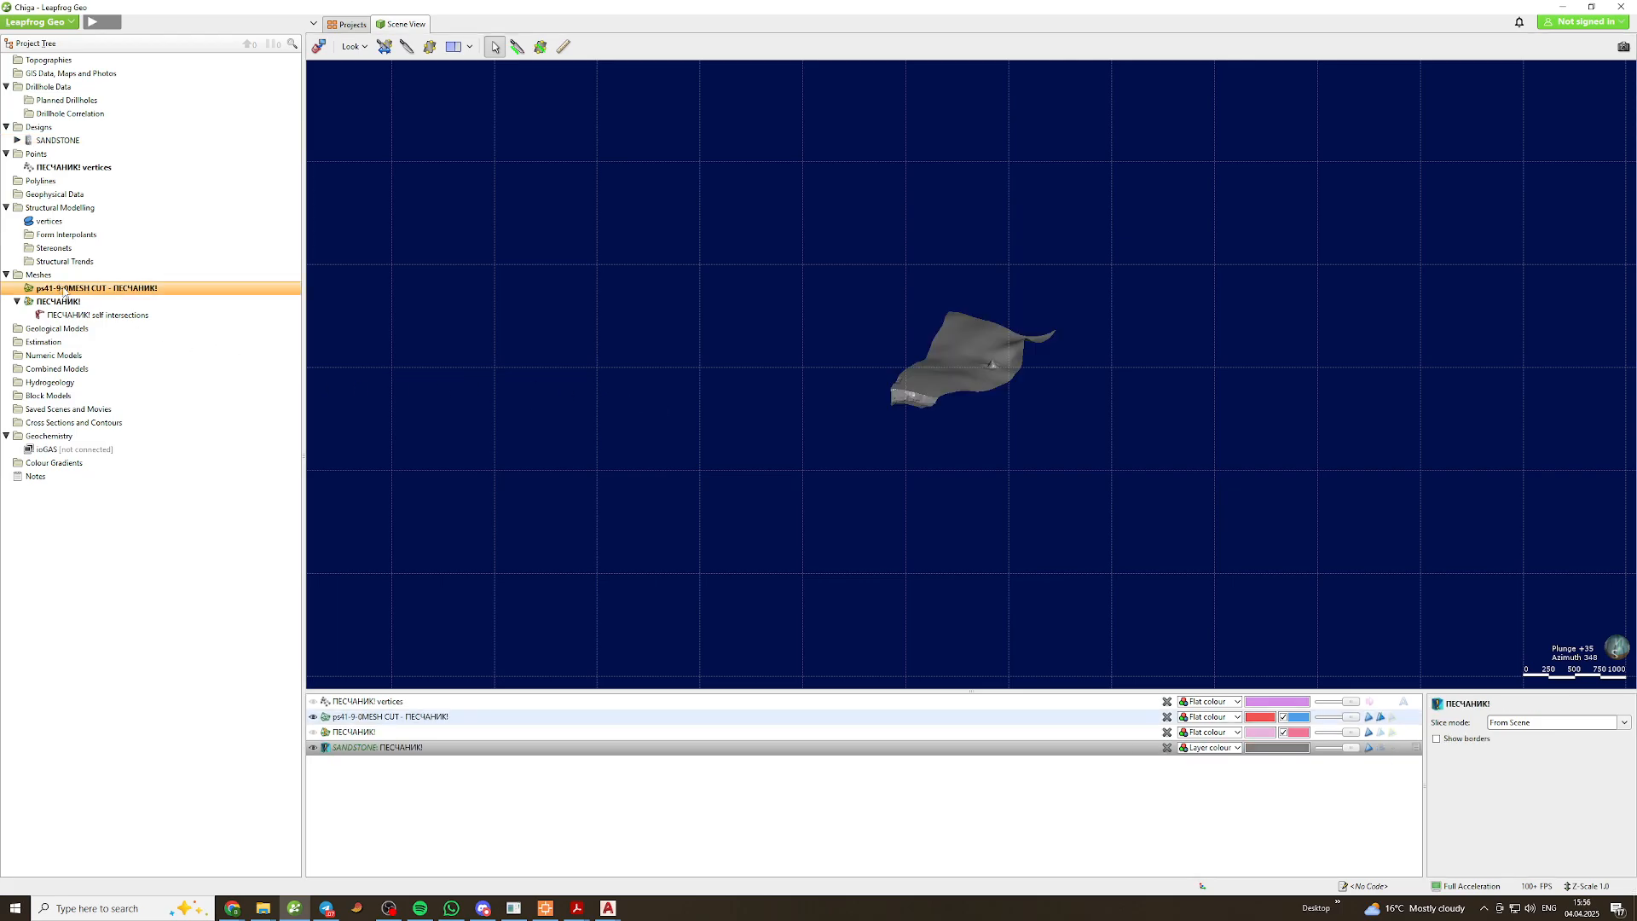
{"action": "key", "text": "Delete"}
{"action": "left_click", "coordinate": [1030, 552]}
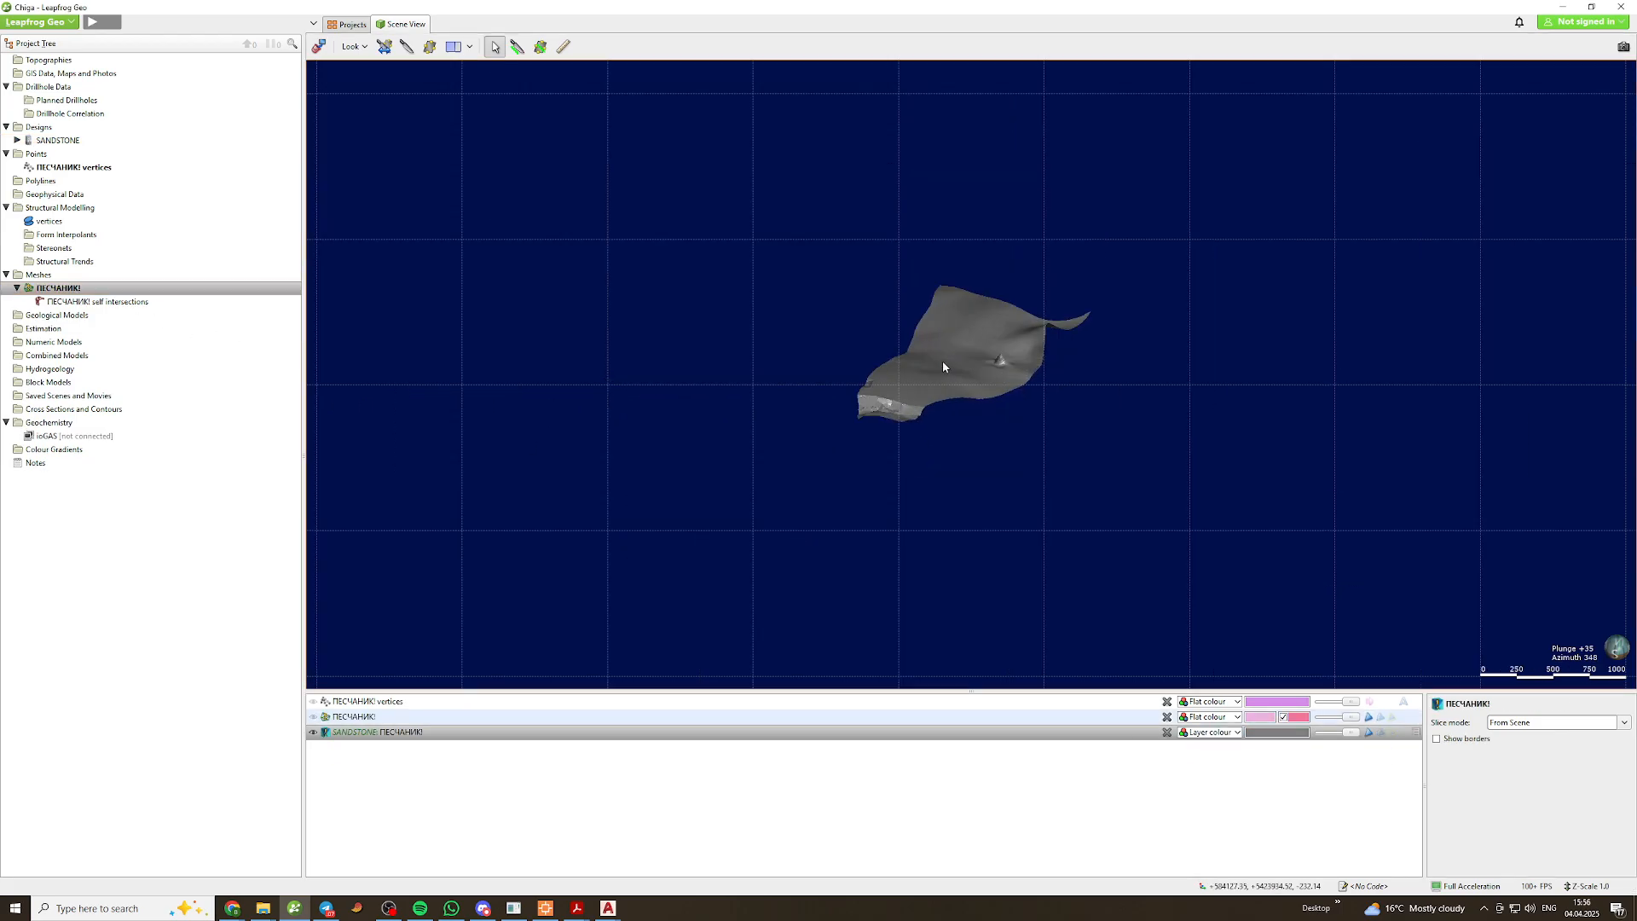
Inspect the SANDSTONE surface in the scene and delete the old ПЕСЧАНИК! vertices from the project's Points
{"action": "scroll", "coordinate": [947, 362], "scroll_direction": "up", "scroll_amount": 5}
{"action": "left_click_drag", "start_coordinate": [959, 365], "coordinate": [827, 454]}
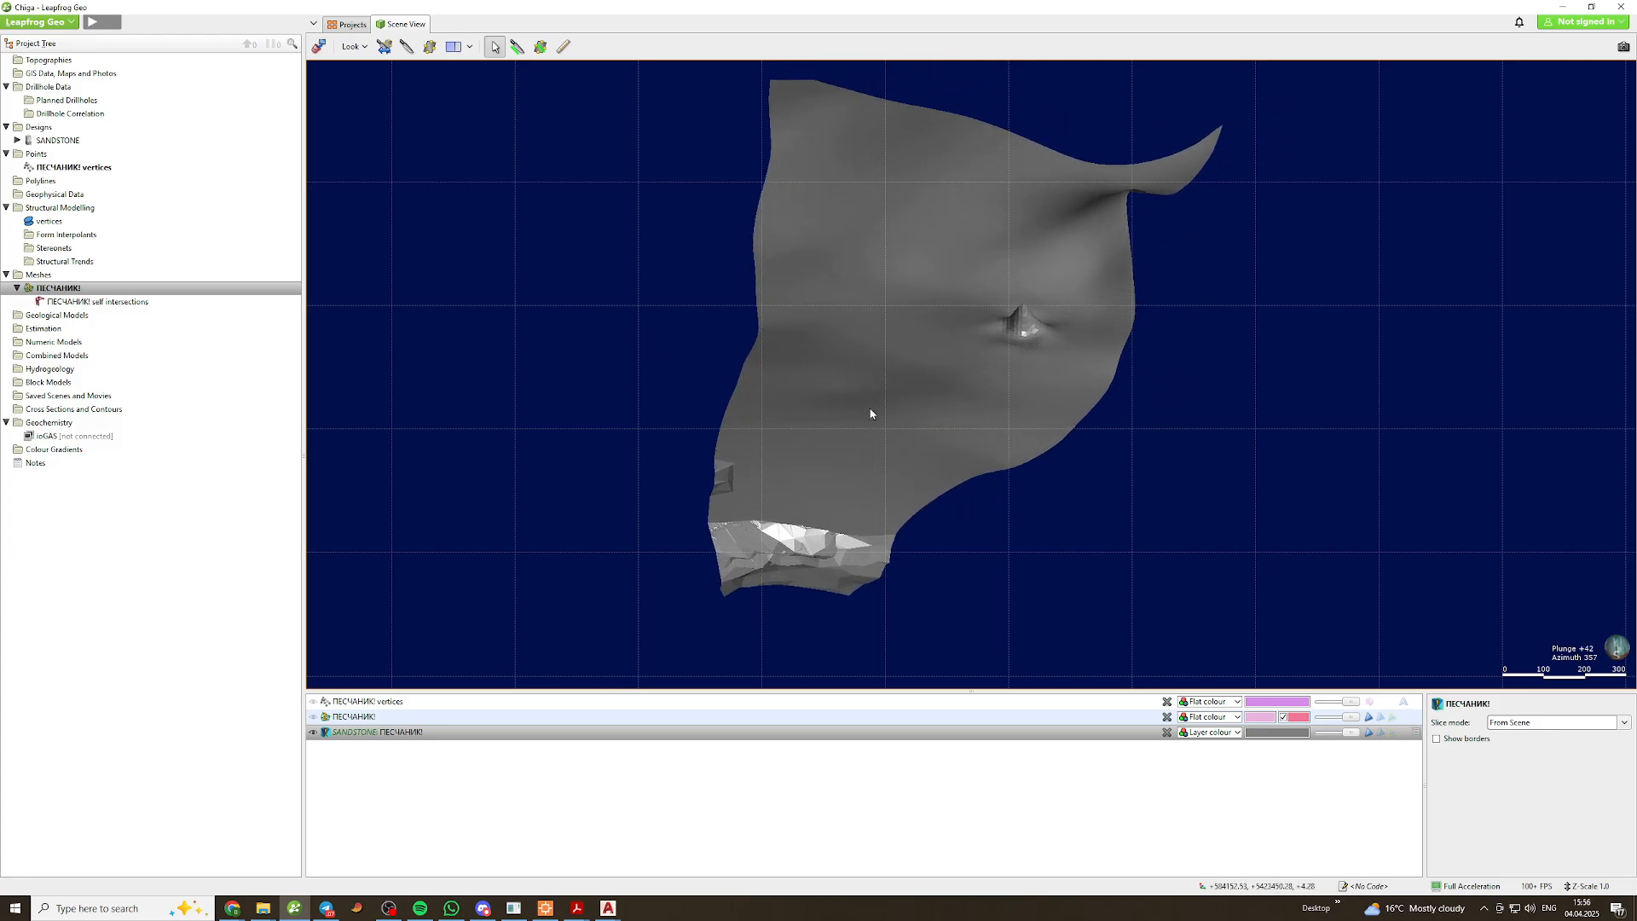
{"action": "scroll", "coordinate": [887, 380], "scroll_direction": "down", "scroll_amount": 2}
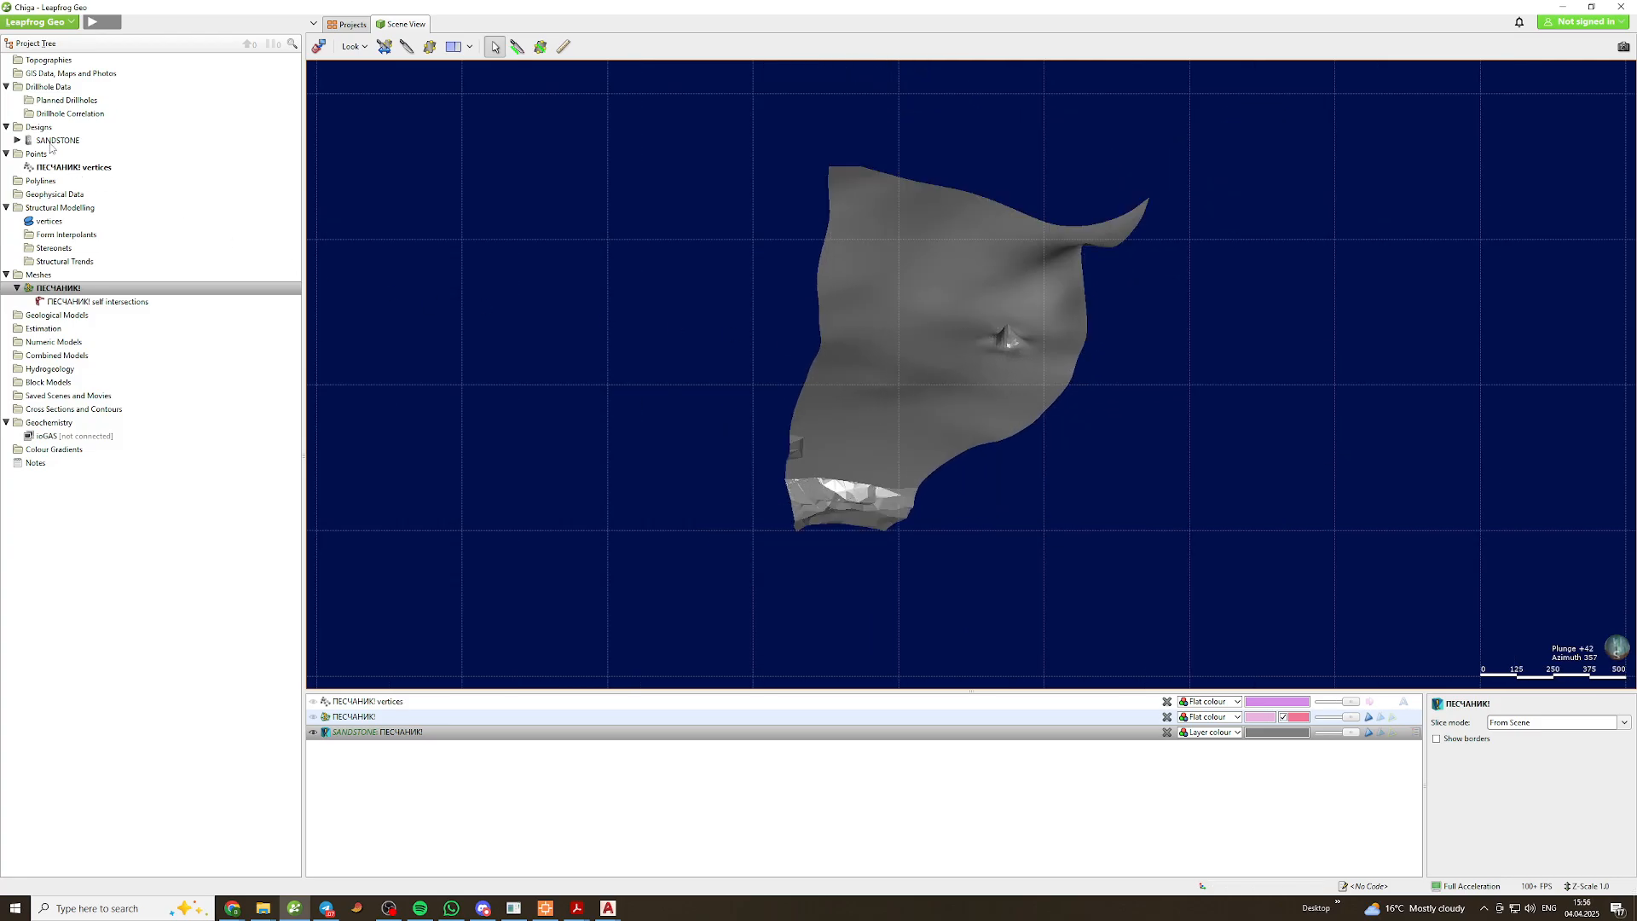
{"action": "right_click", "coordinate": [55, 169]}
{"action": "left_click", "coordinate": [96, 431]}
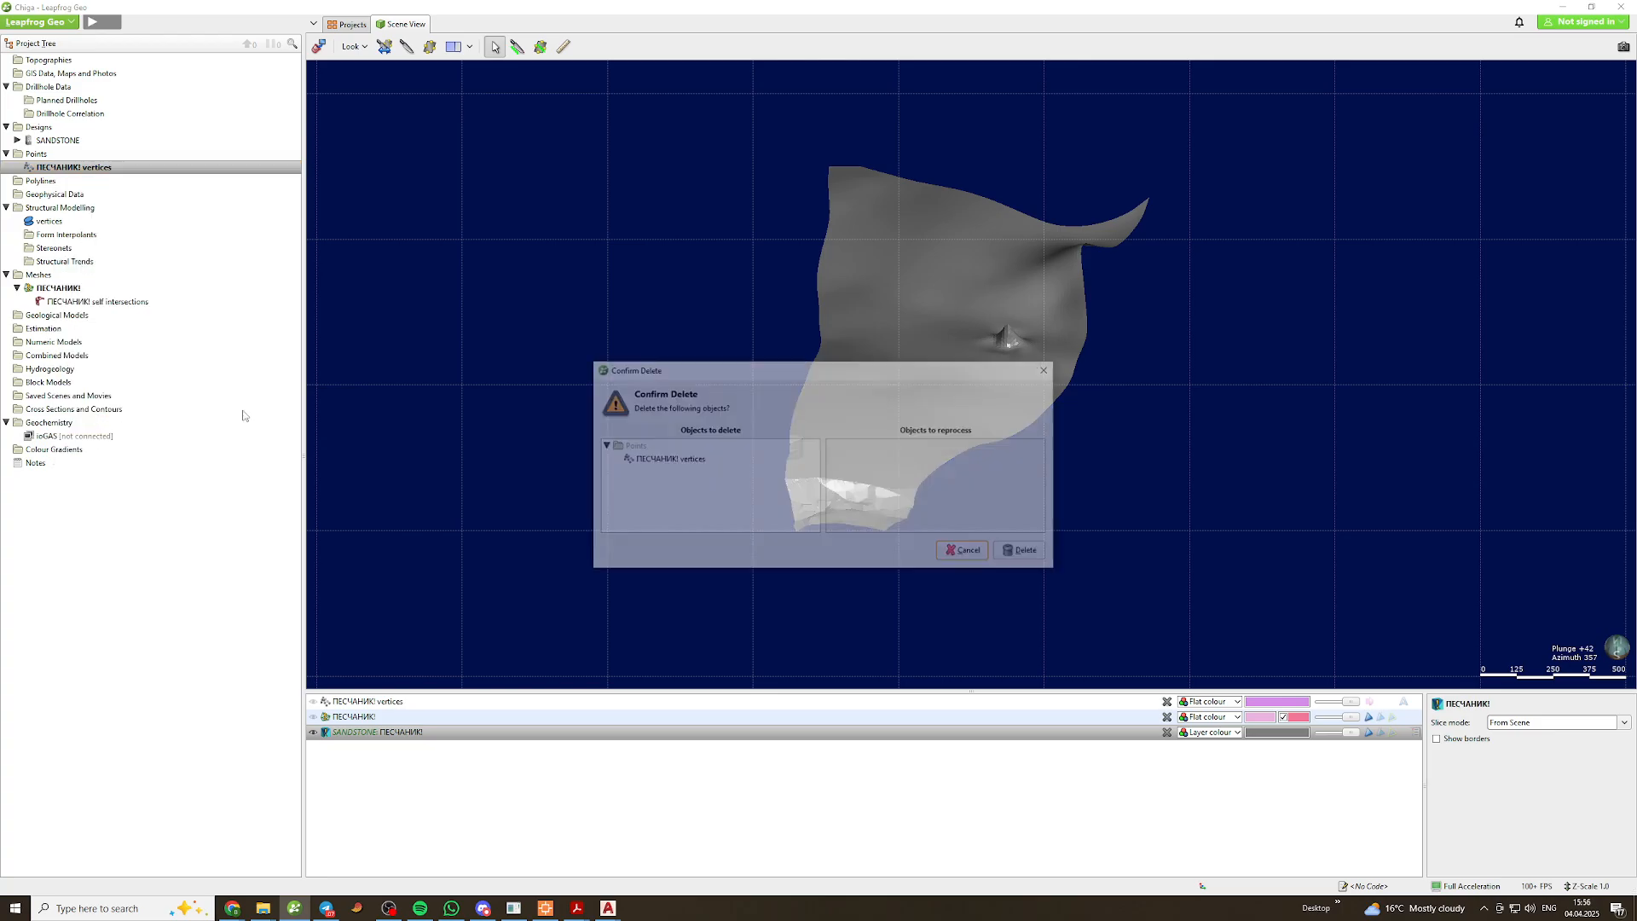
{"action": "left_click", "coordinate": [1024, 552]}
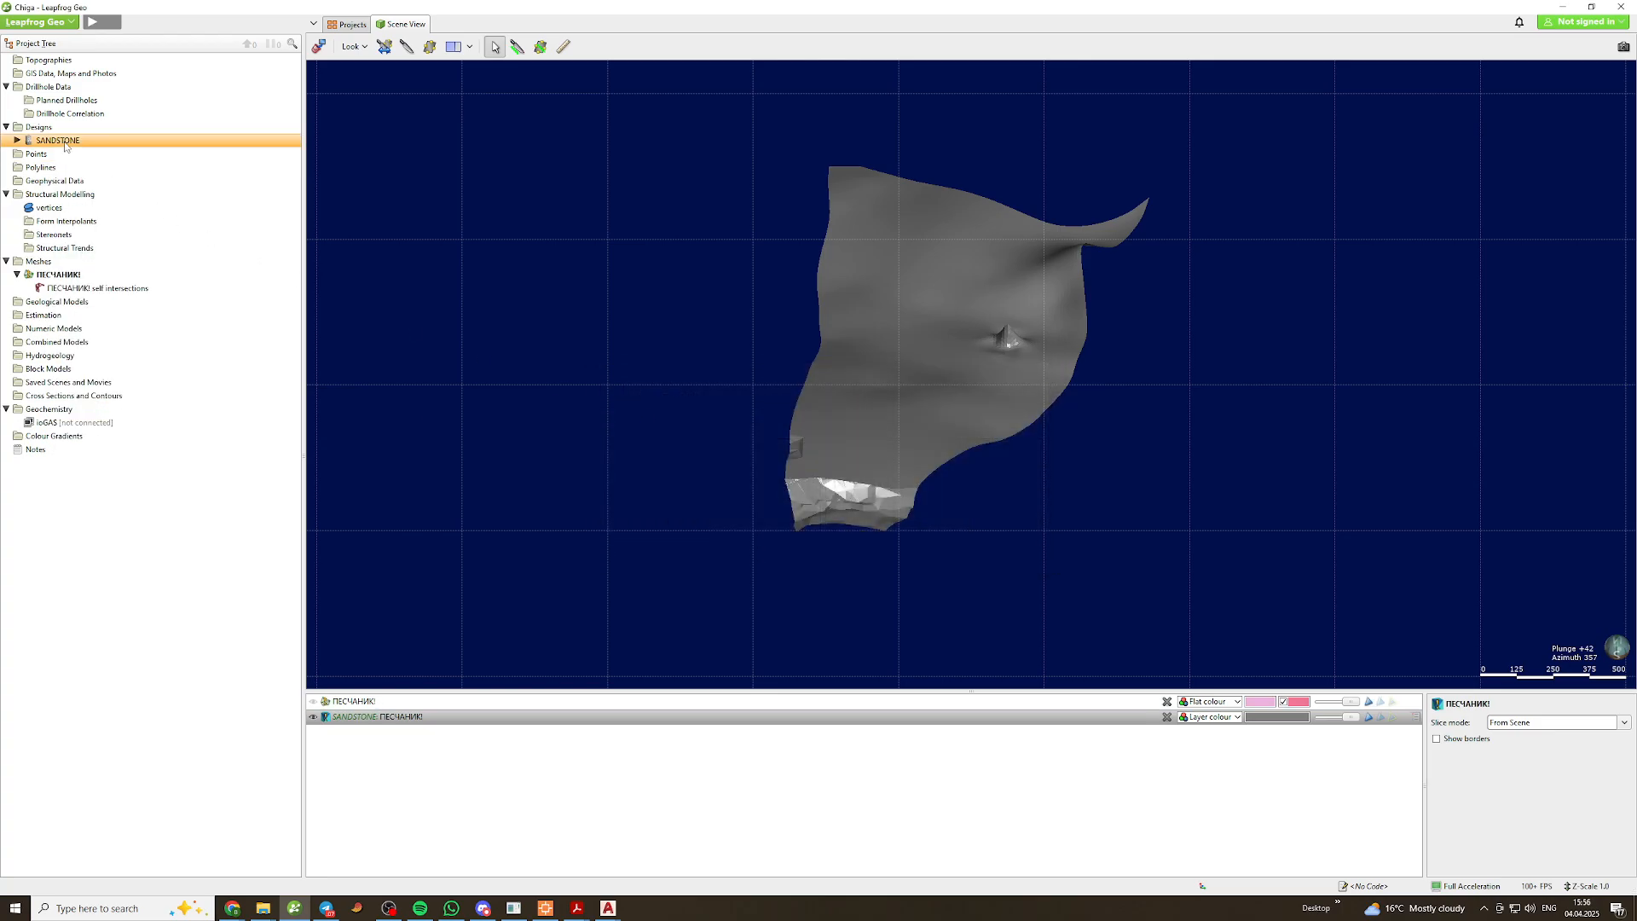
Extract the vertices of the ПЕСЧАНИК! mesh in the SANDSTONE design as a points object named Sandstone
{"action": "left_click", "coordinate": [16, 141]}
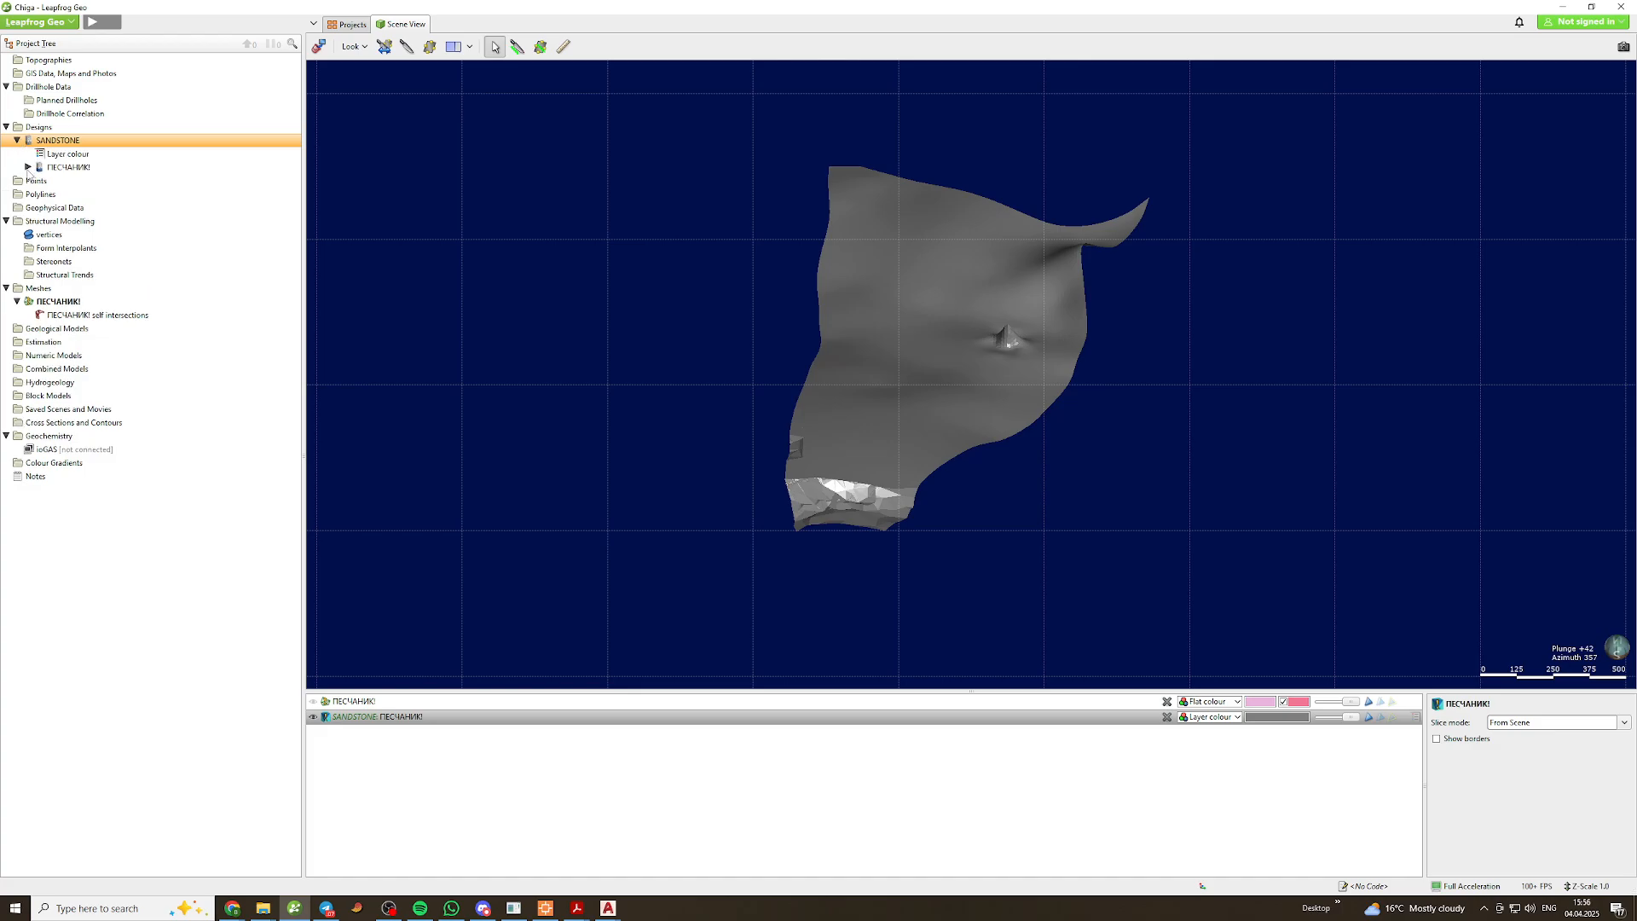
{"action": "left_click", "coordinate": [27, 167]}
{"action": "left_click", "coordinate": [38, 181]}
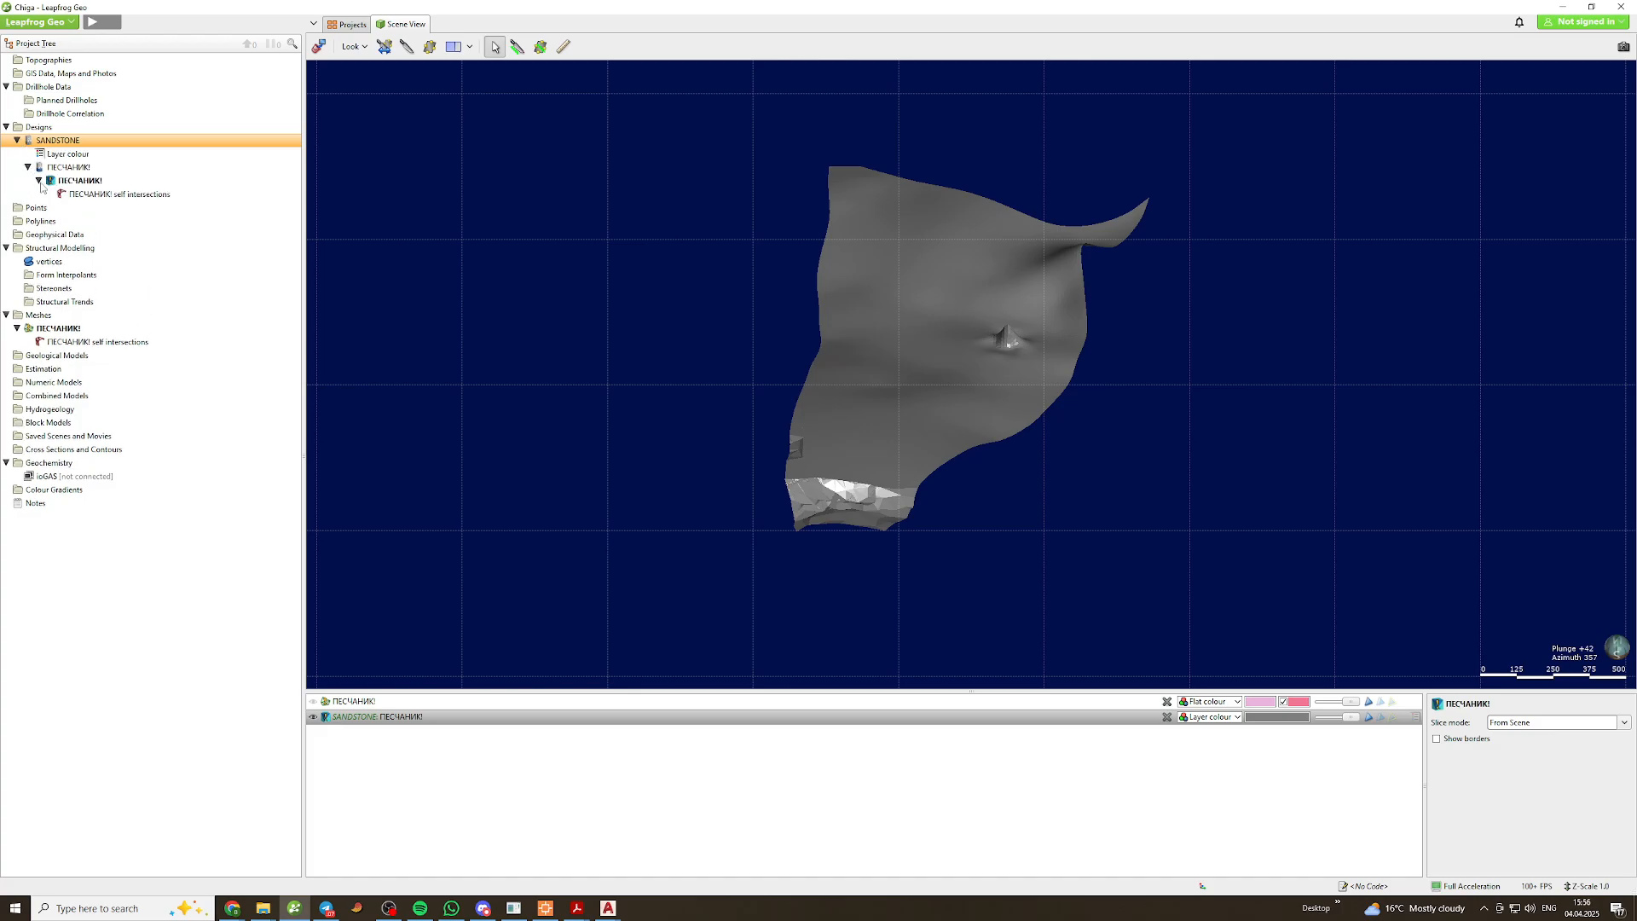
{"action": "left_click", "coordinate": [64, 182]}
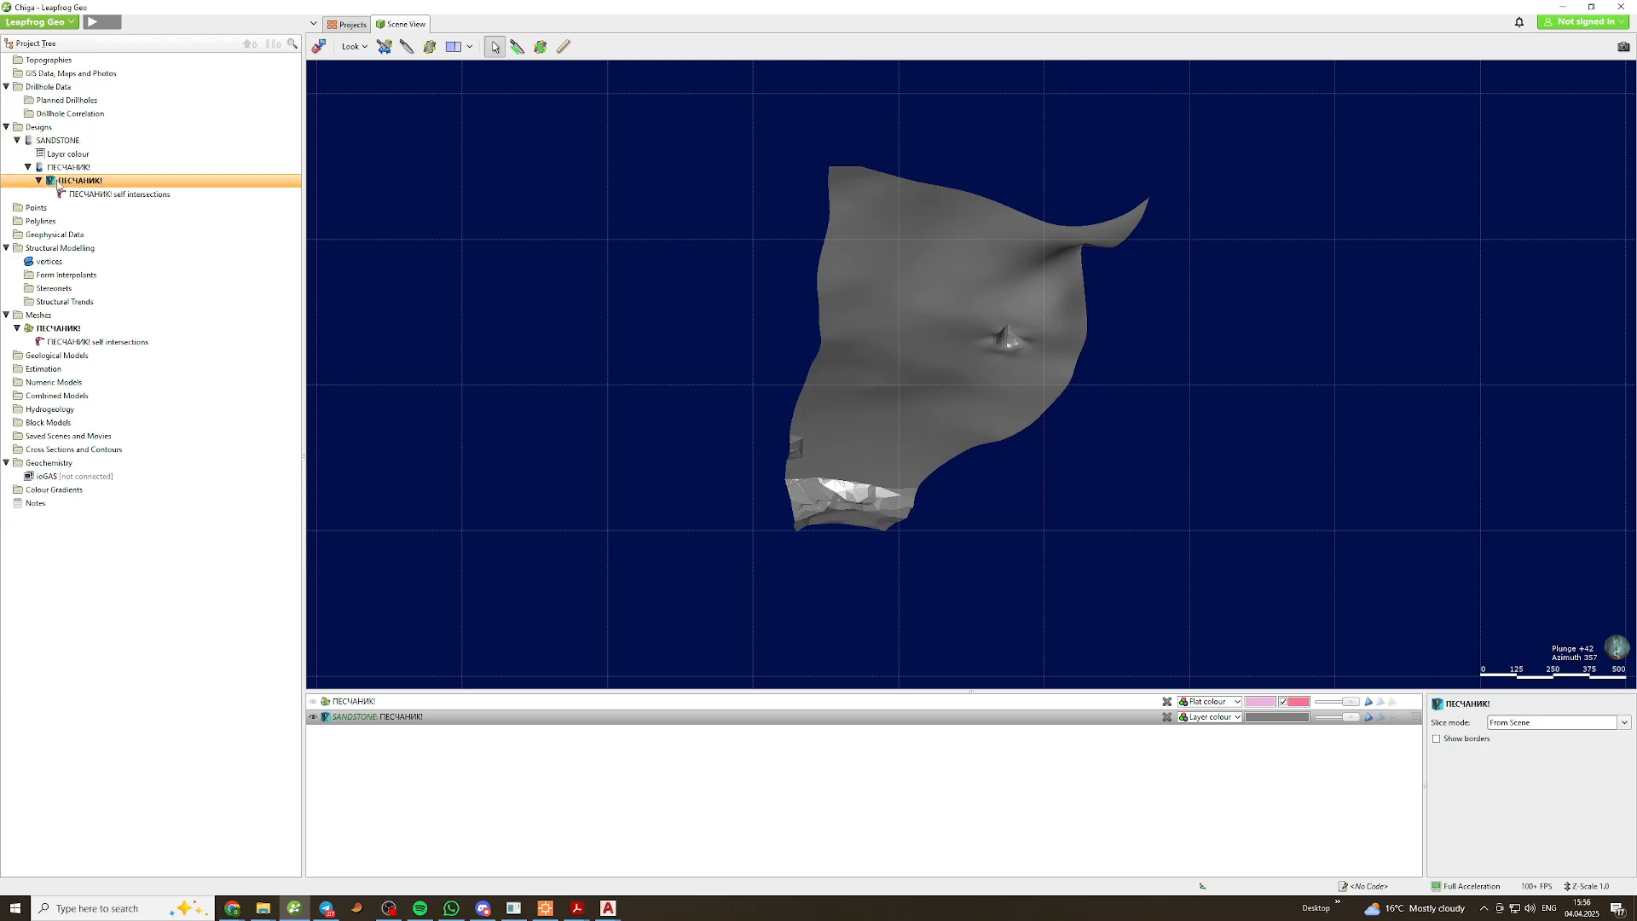
{"action": "right_click", "coordinate": [58, 185]}
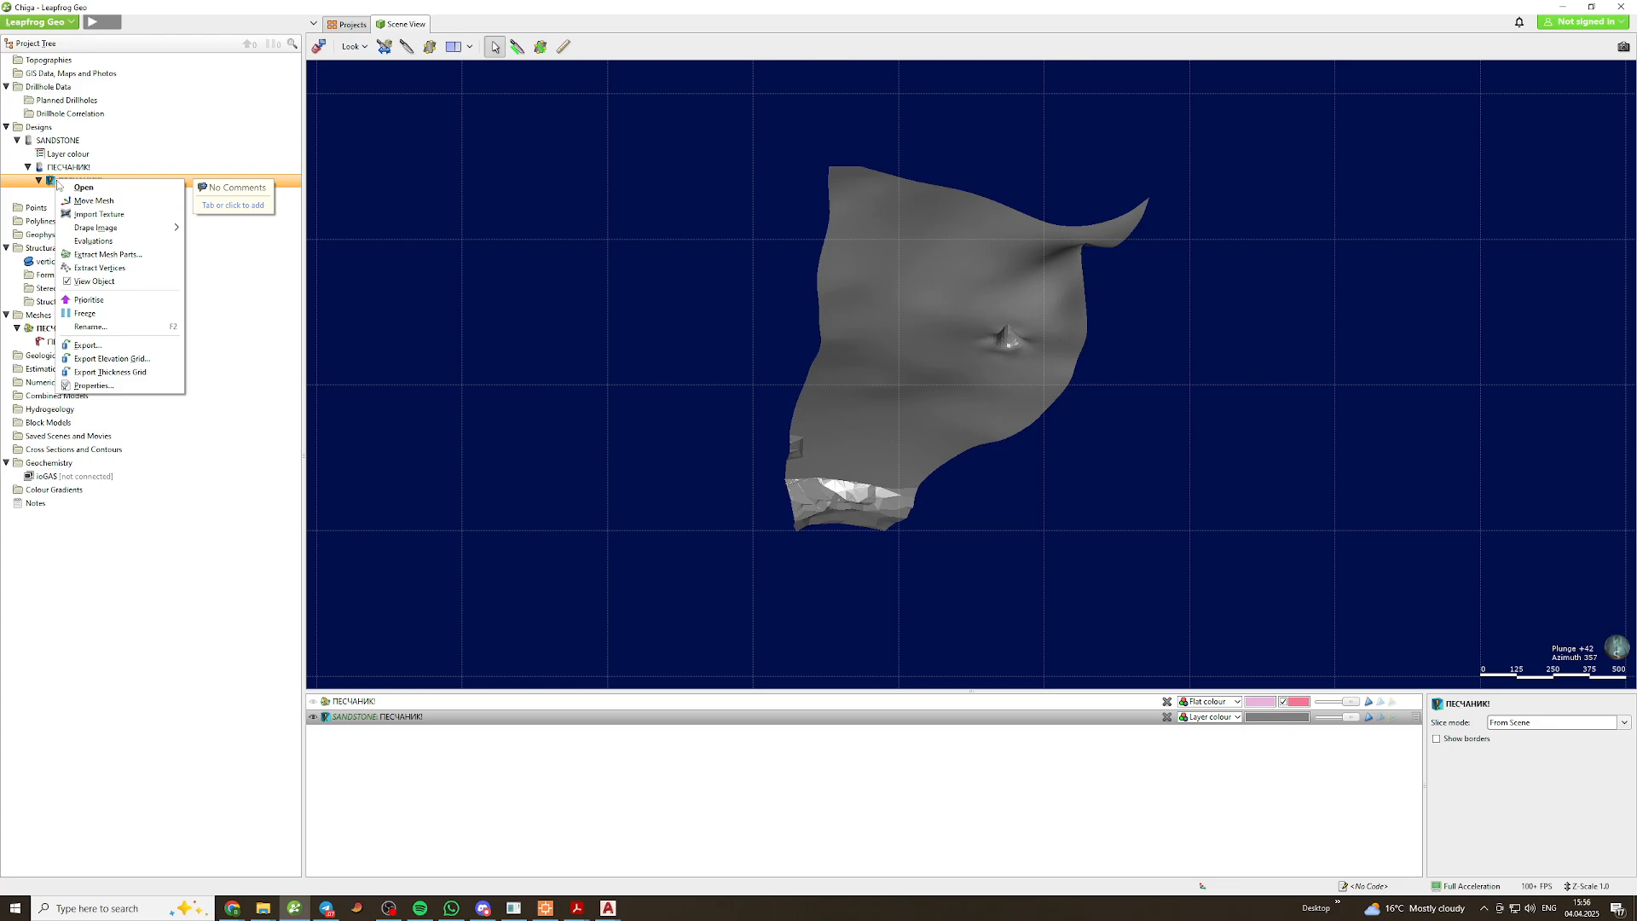
{"action": "left_click", "coordinate": [114, 271]}
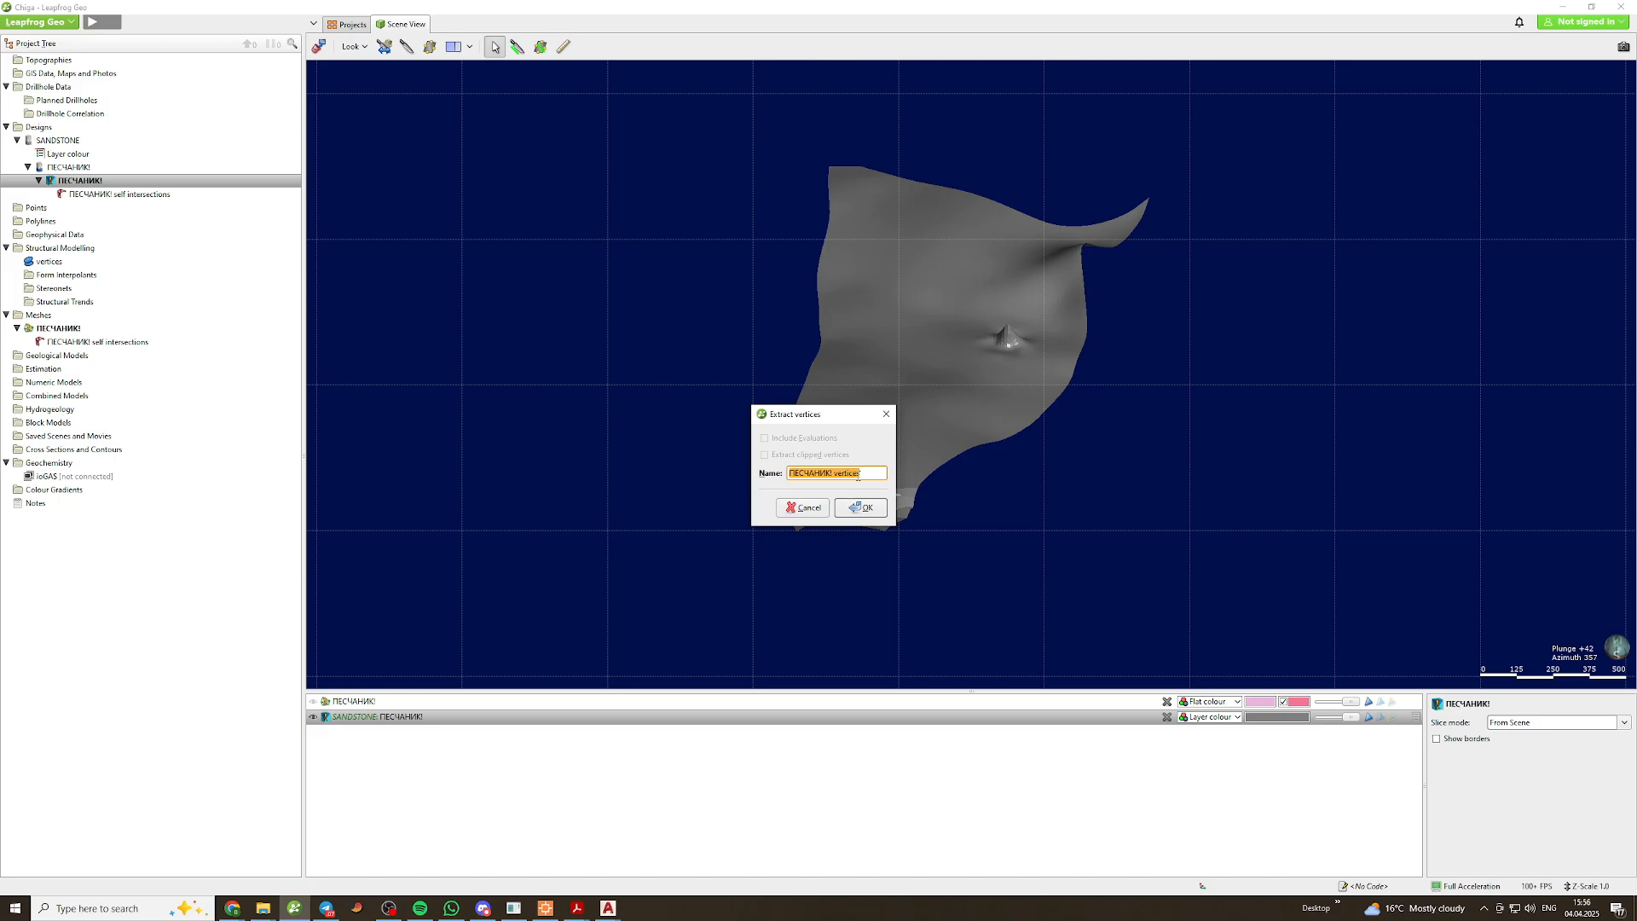
{"action": "type", "text": "Sandstone"}
{"action": "left_click", "coordinate": [867, 507]}
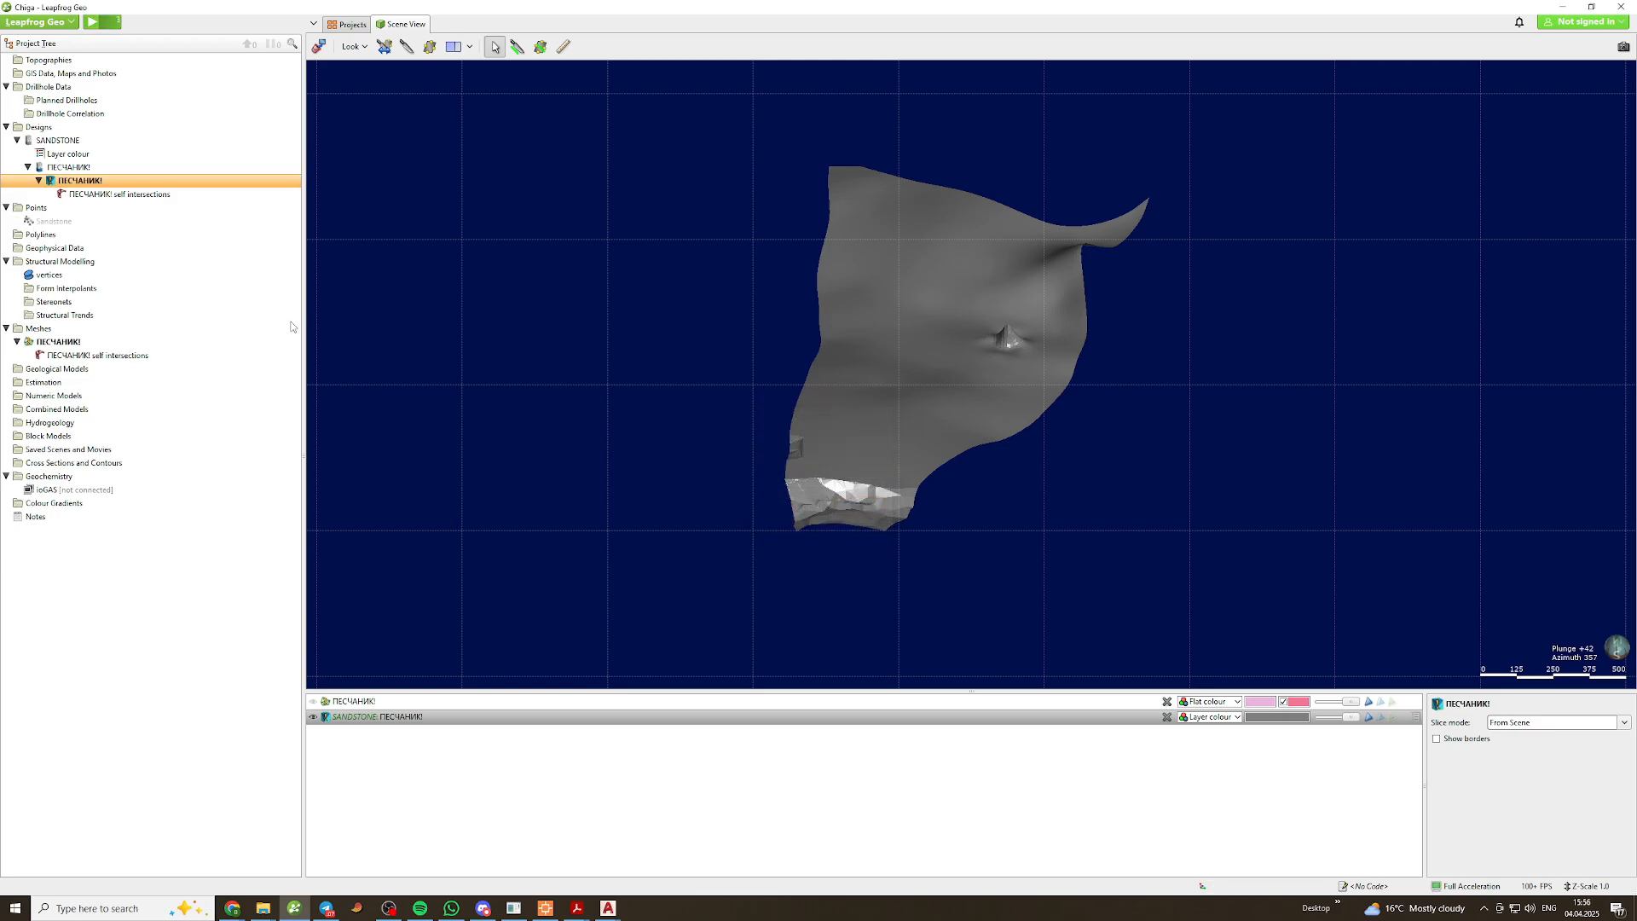
Open the Sandstone points table, look through its x, y and z coordinates, and close it
{"action": "left_click", "coordinate": [49, 222]}
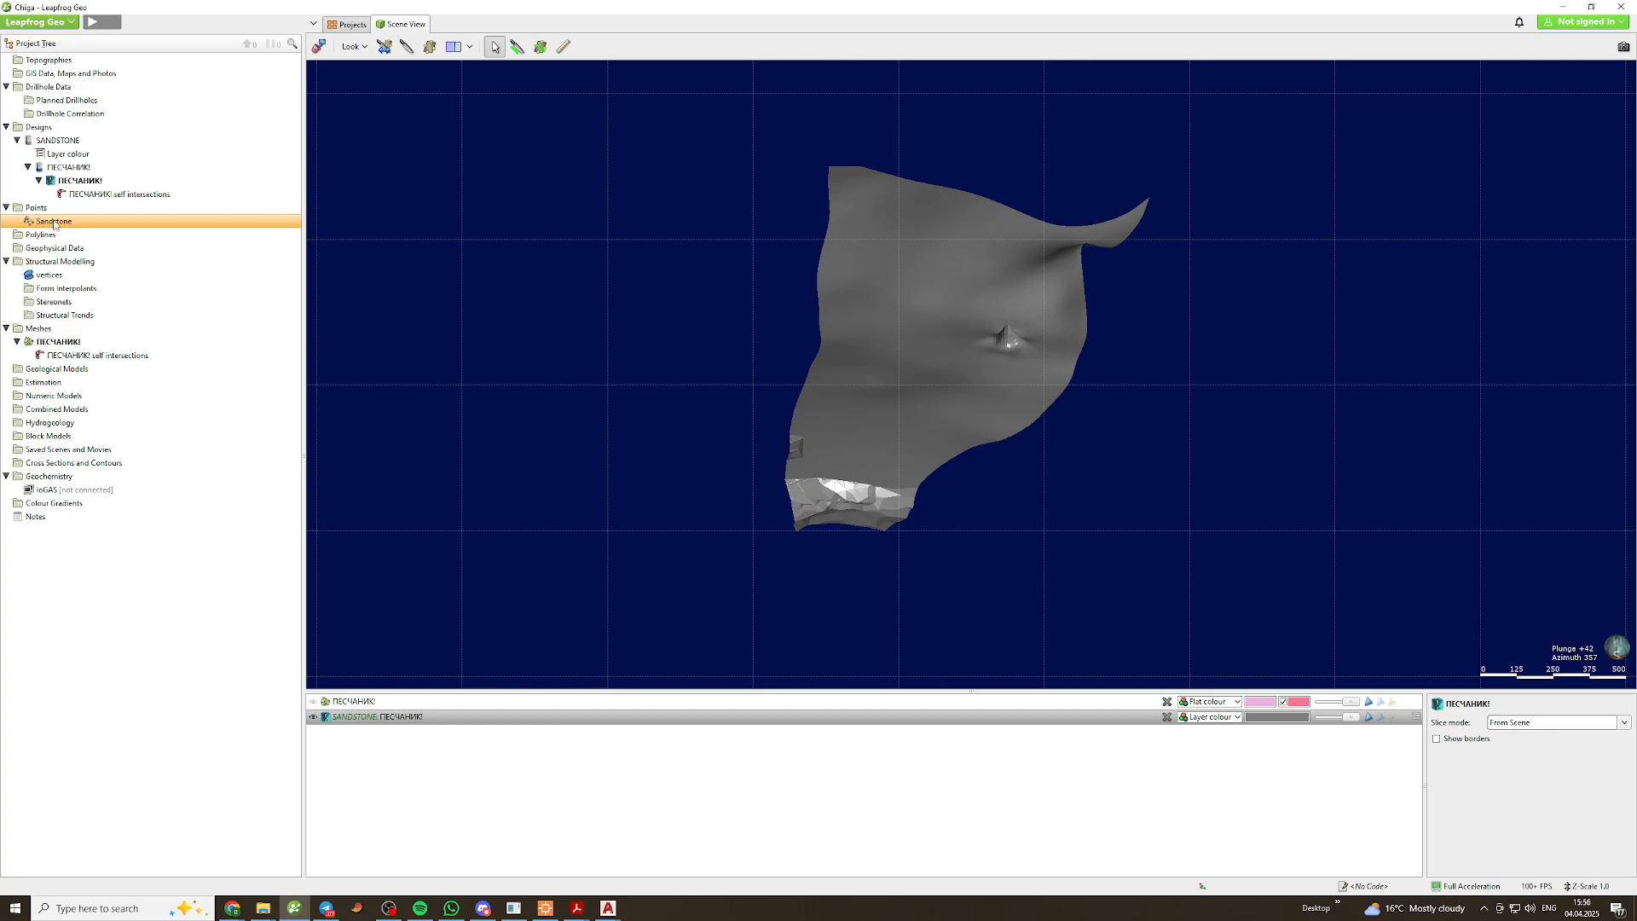
{"action": "double_click", "coordinate": [54, 222]}
{"action": "scroll", "coordinate": [532, 473], "scroll_direction": "down", "scroll_amount": 14}
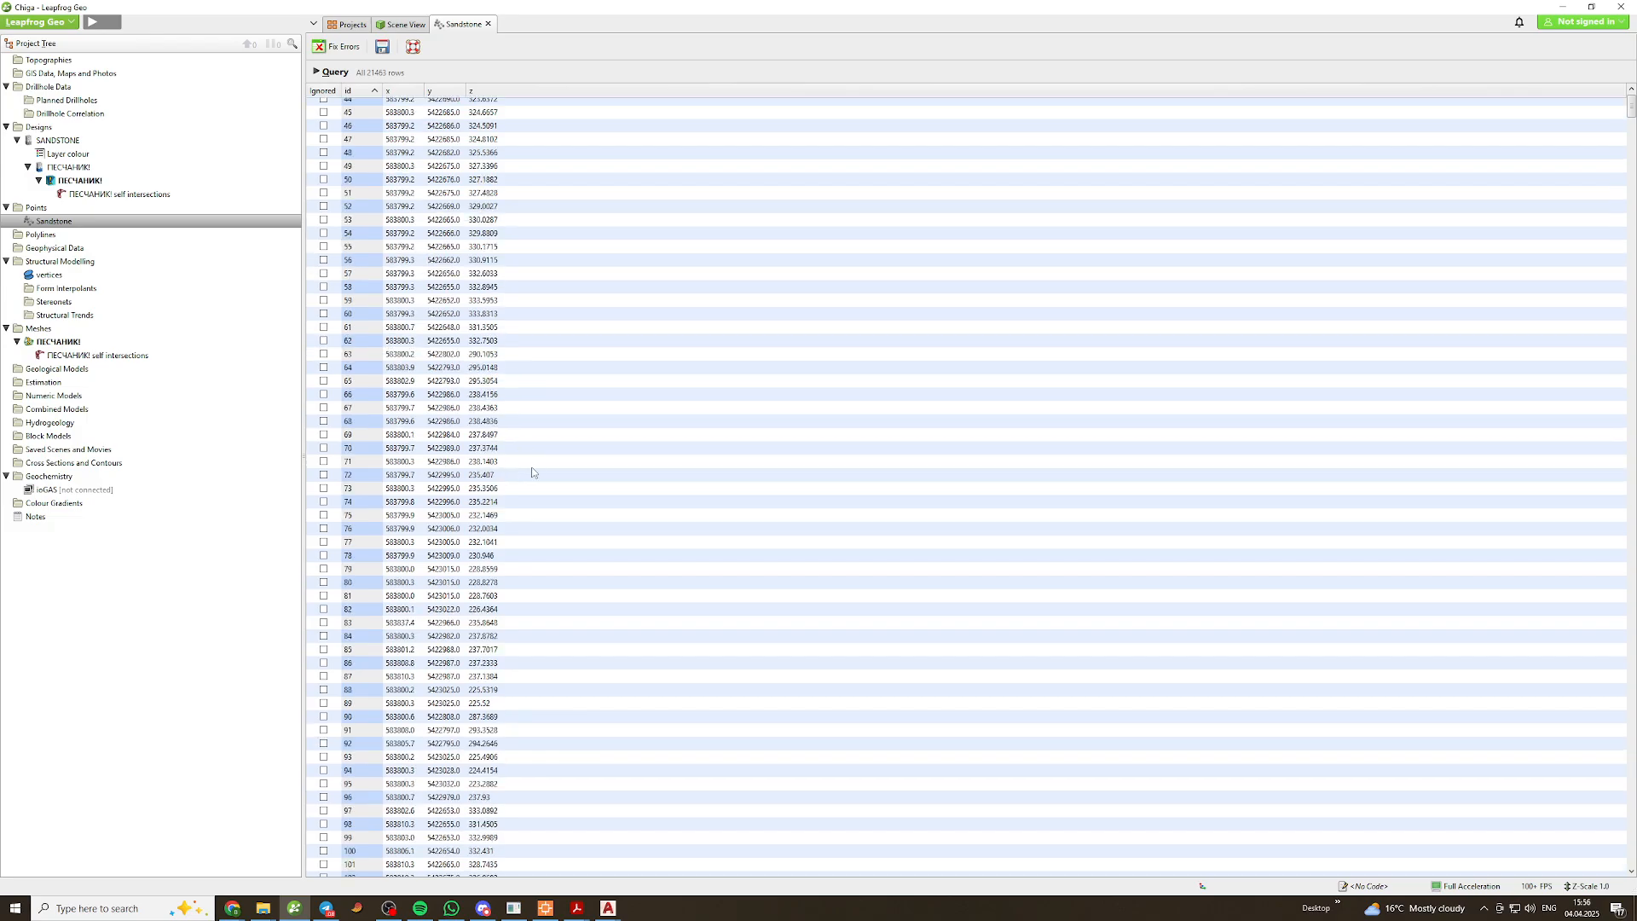
{"action": "scroll", "coordinate": [532, 472], "scroll_direction": "down", "scroll_amount": 10}
{"action": "left_click", "coordinate": [488, 24]}
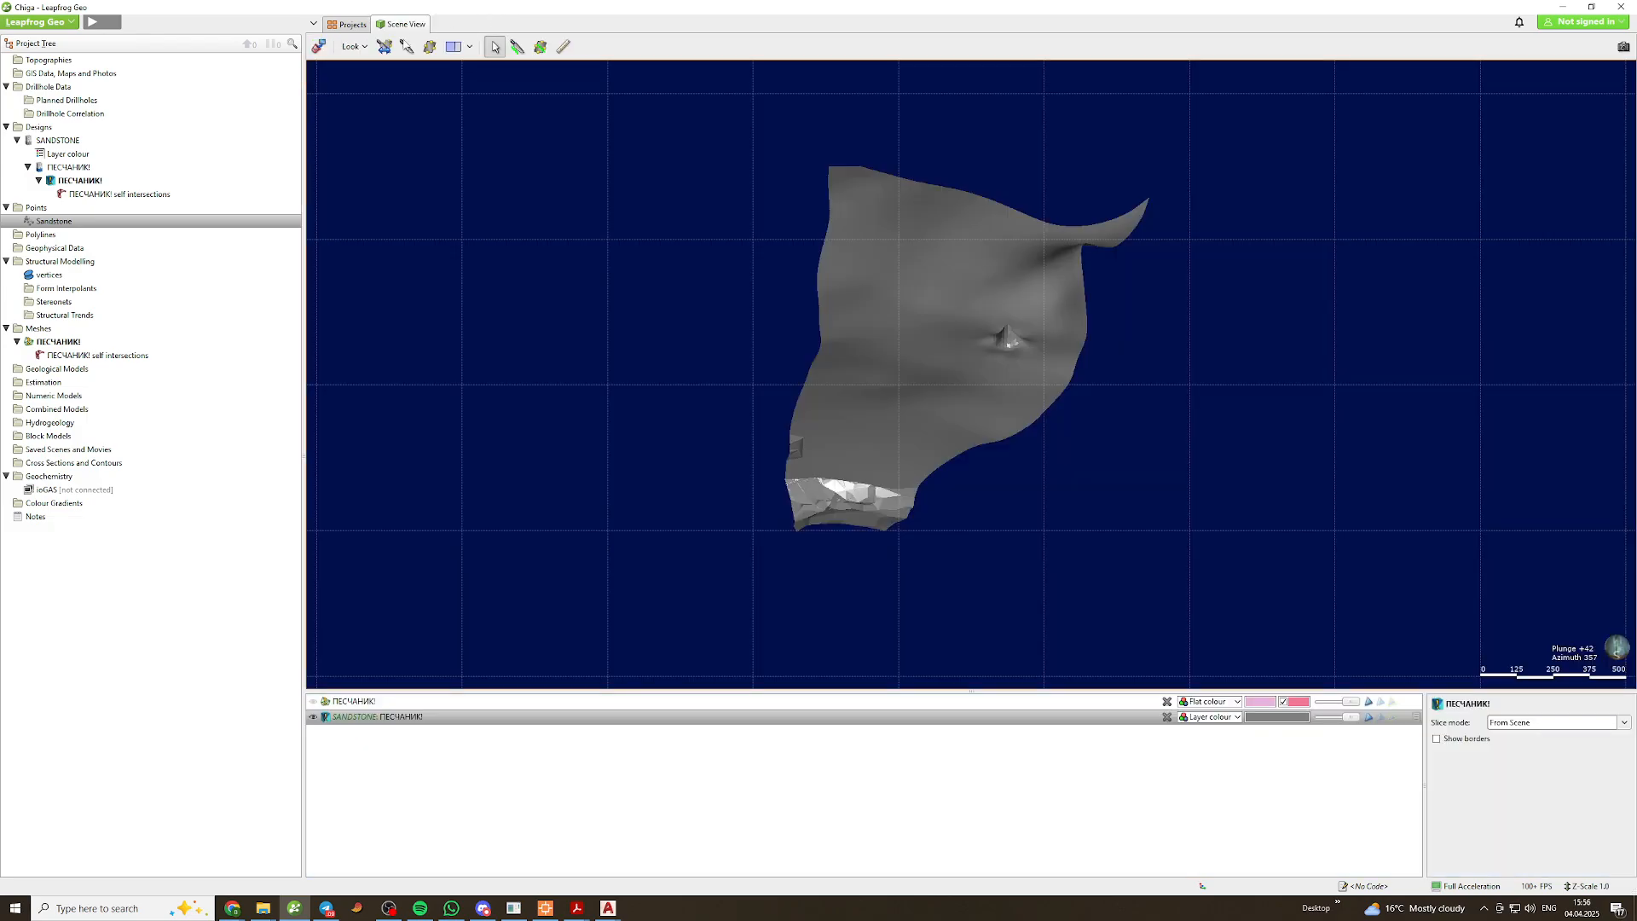
Export all rows of the Sandstone points with original column names to the test folder as Sandstone points CSV
{"action": "right_click", "coordinate": [51, 224]}
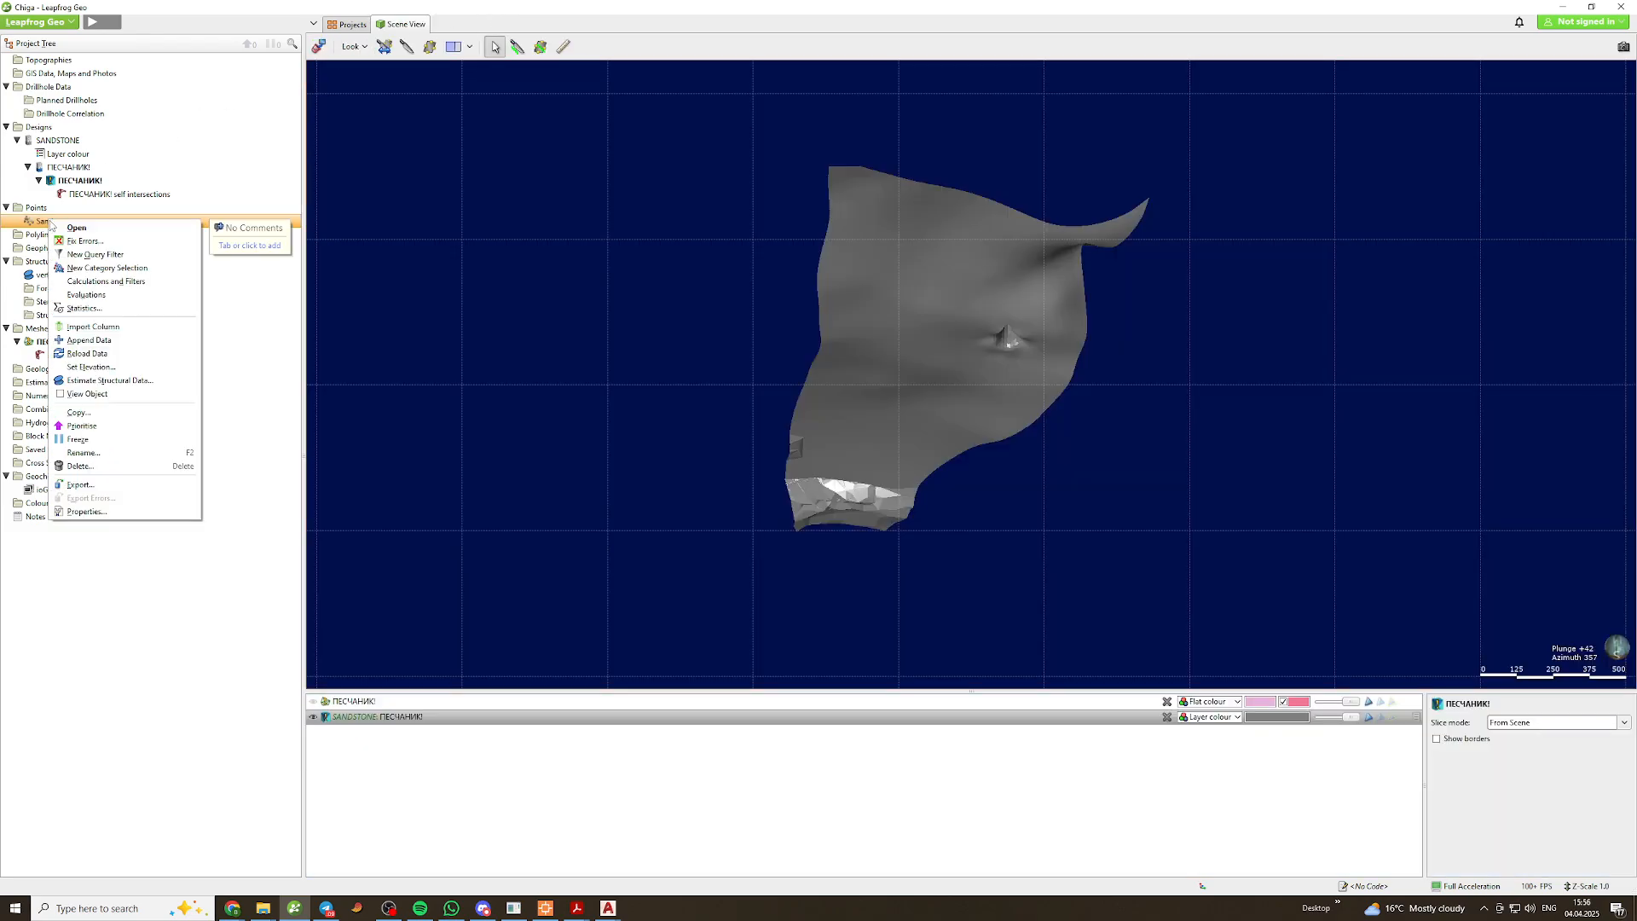
{"action": "left_click", "coordinate": [104, 485]}
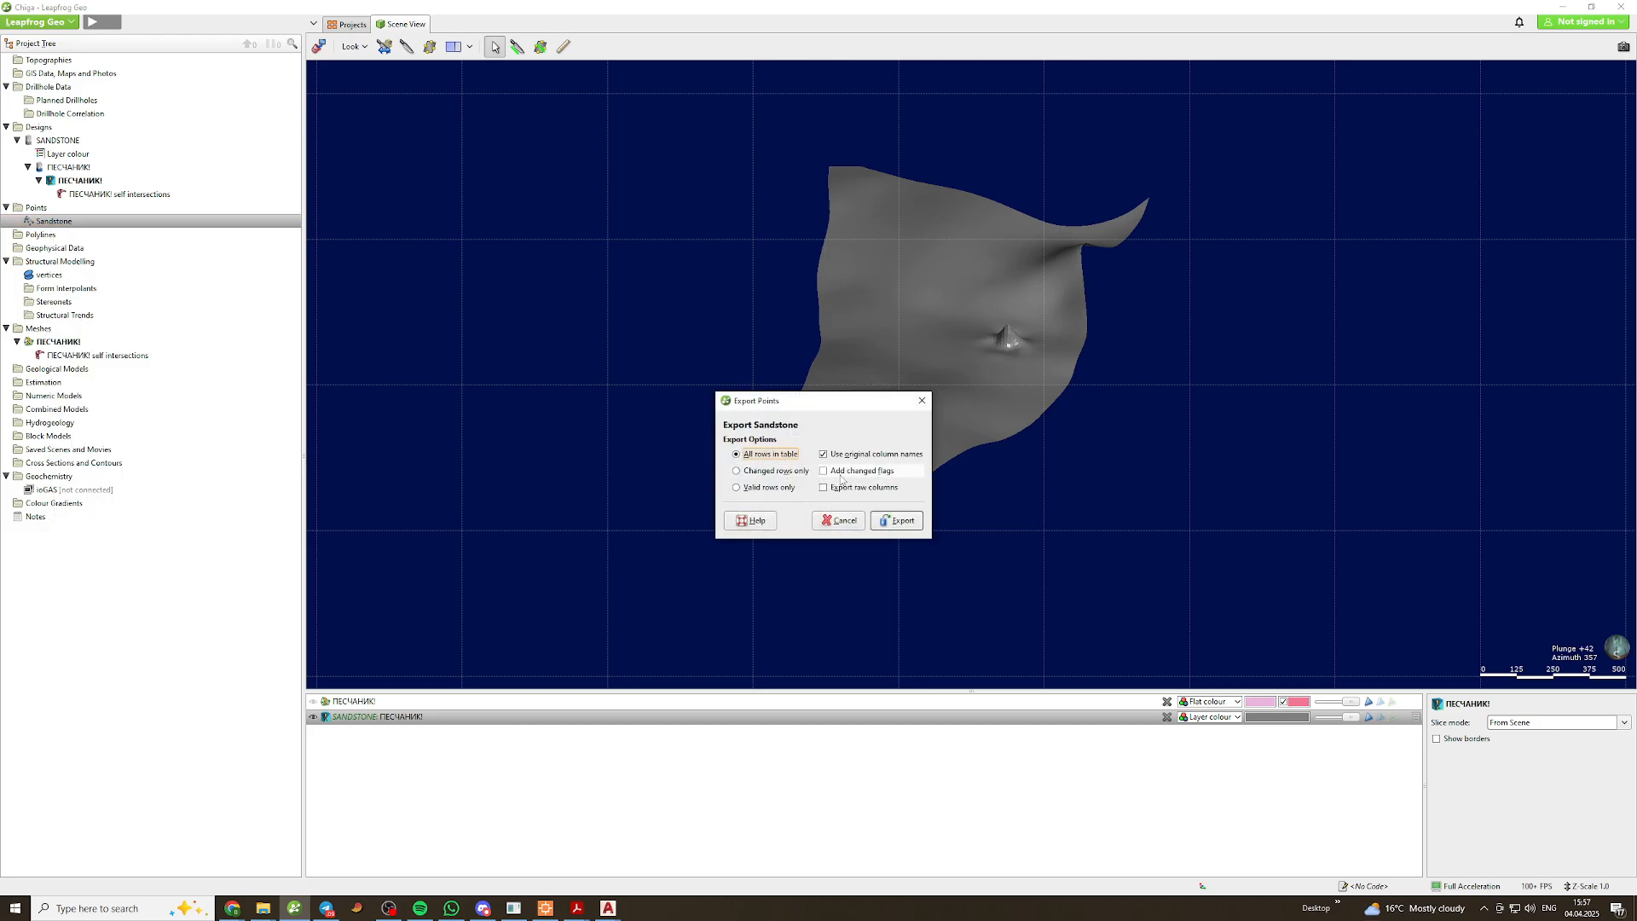
{"action": "left_click", "coordinate": [891, 524]}
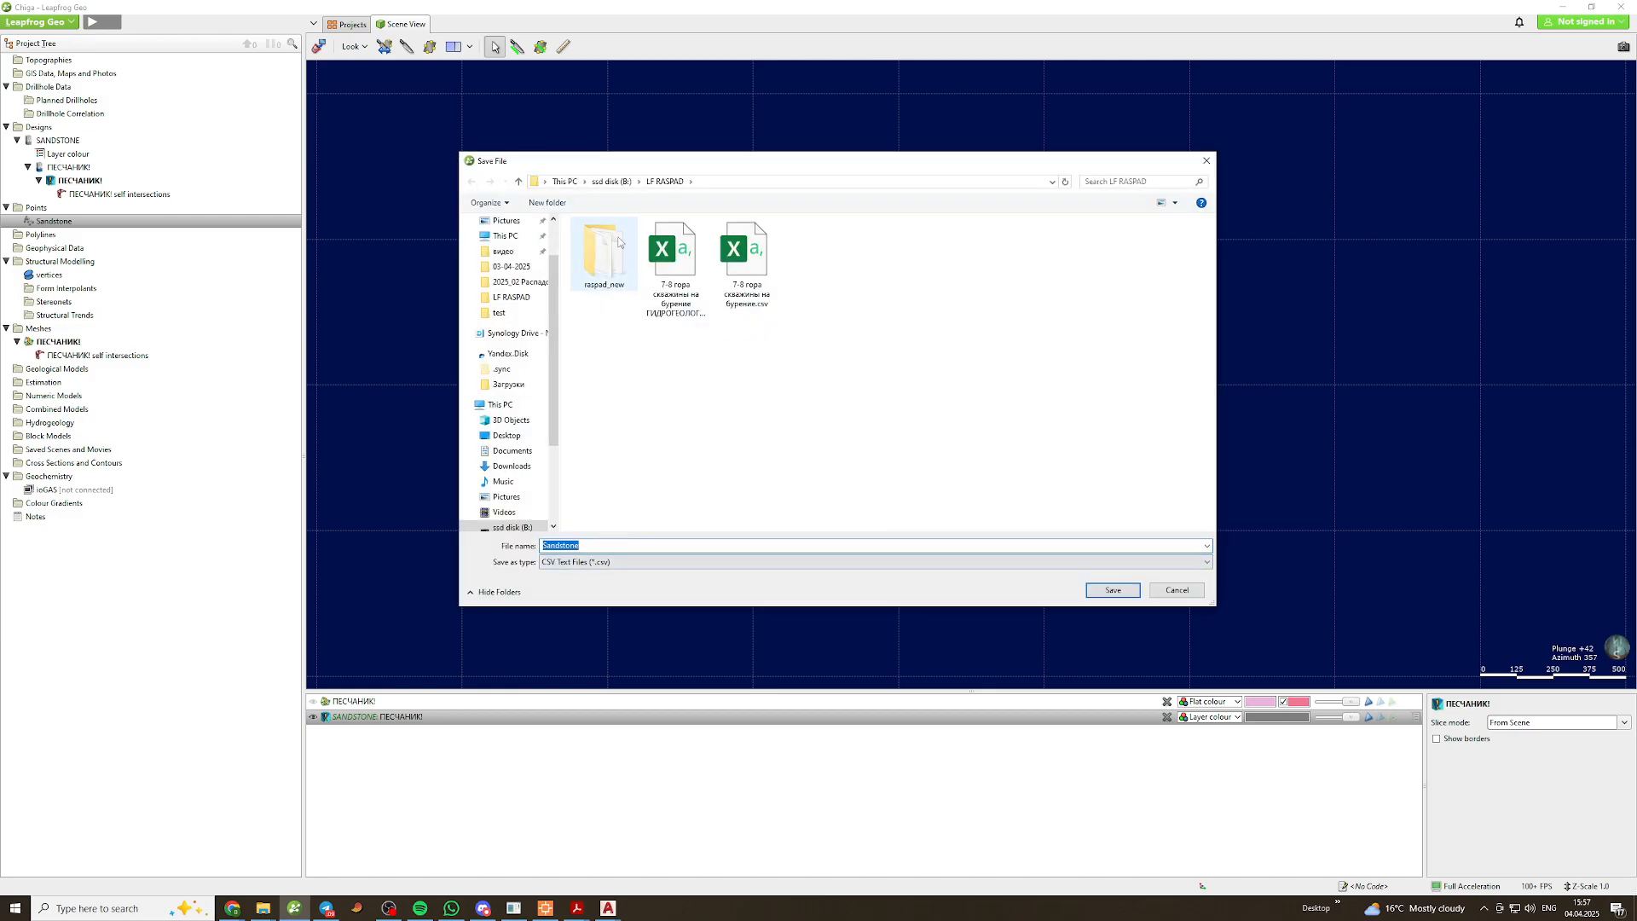
{"action": "left_click", "coordinate": [611, 181]}
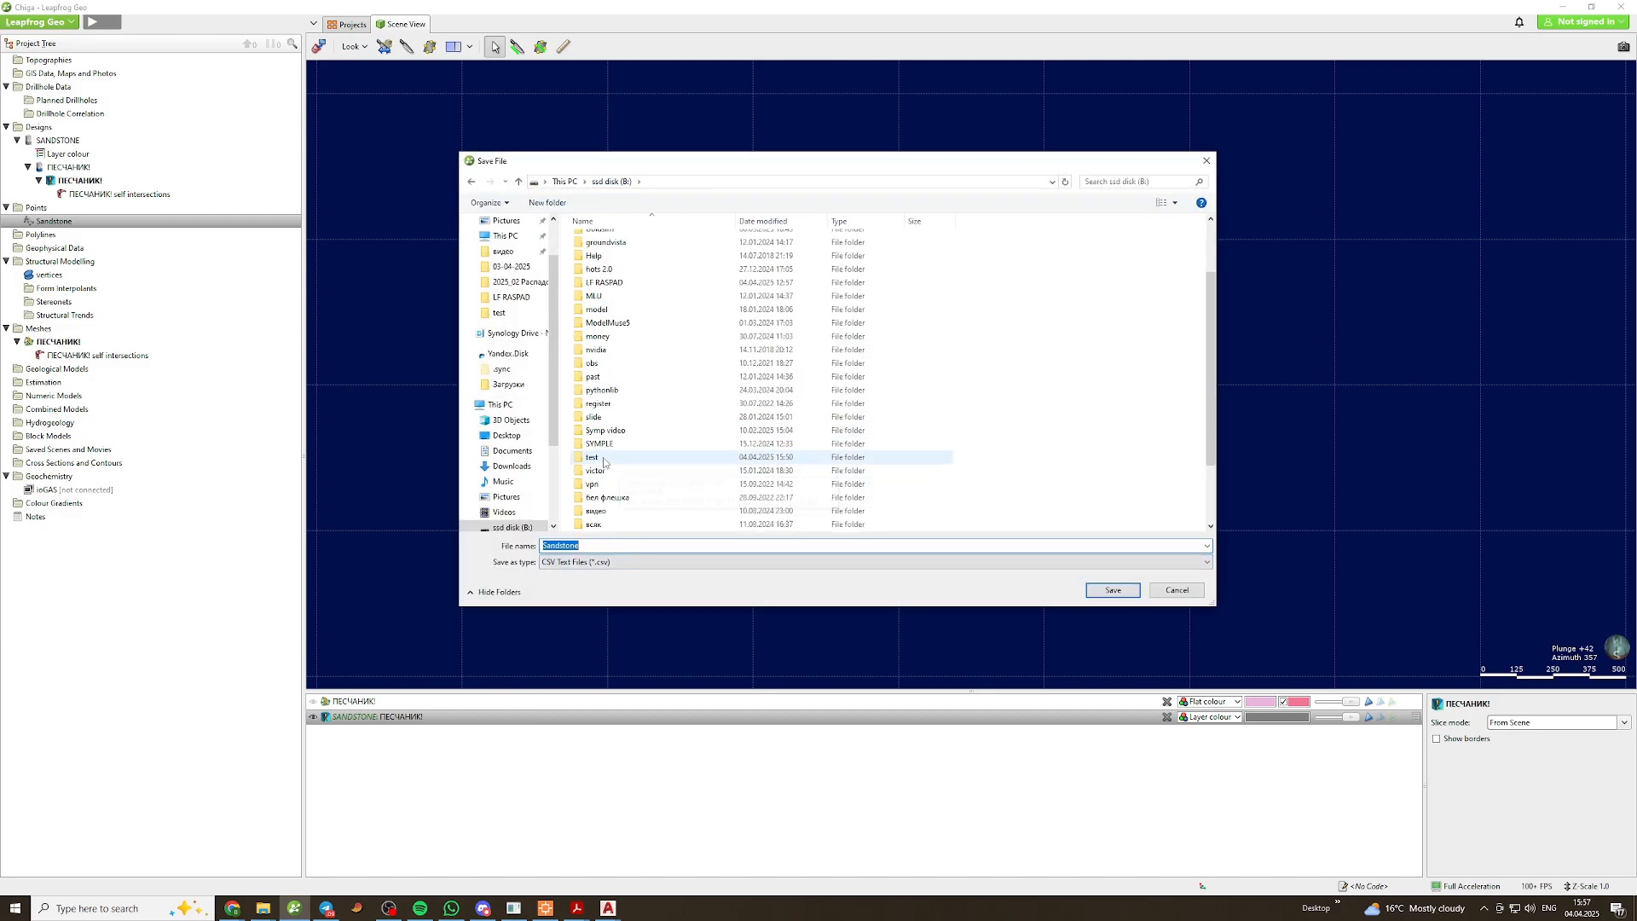
{"action": "double_click", "coordinate": [604, 458]}
{"action": "left_click", "coordinate": [602, 549]}
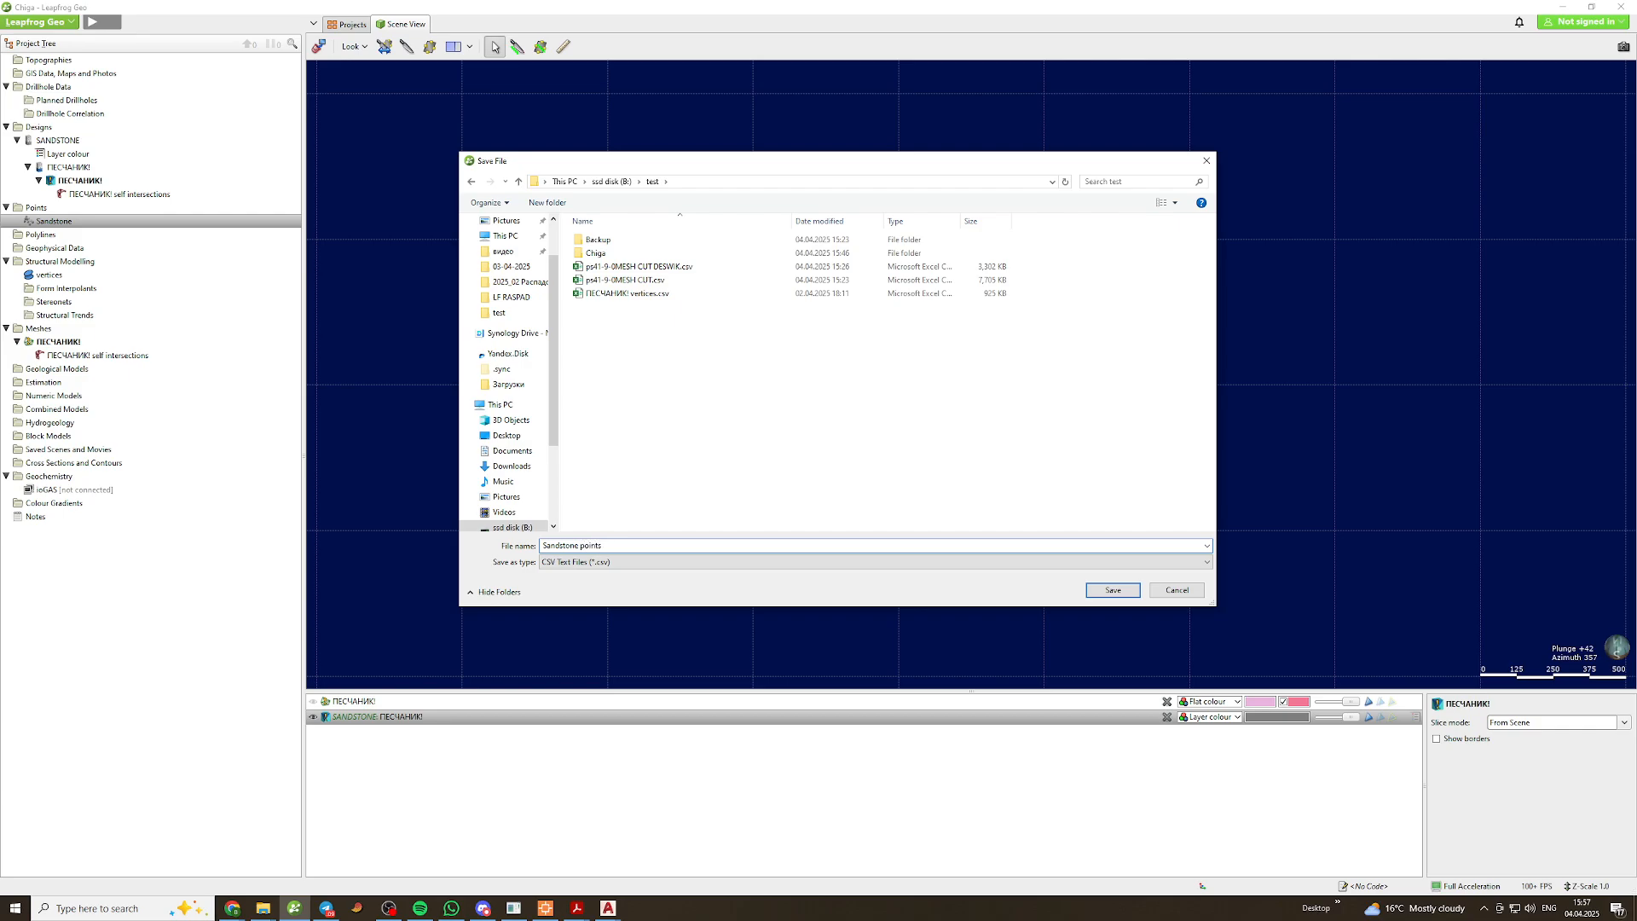
{"action": "left_click", "coordinate": [1112, 590]}
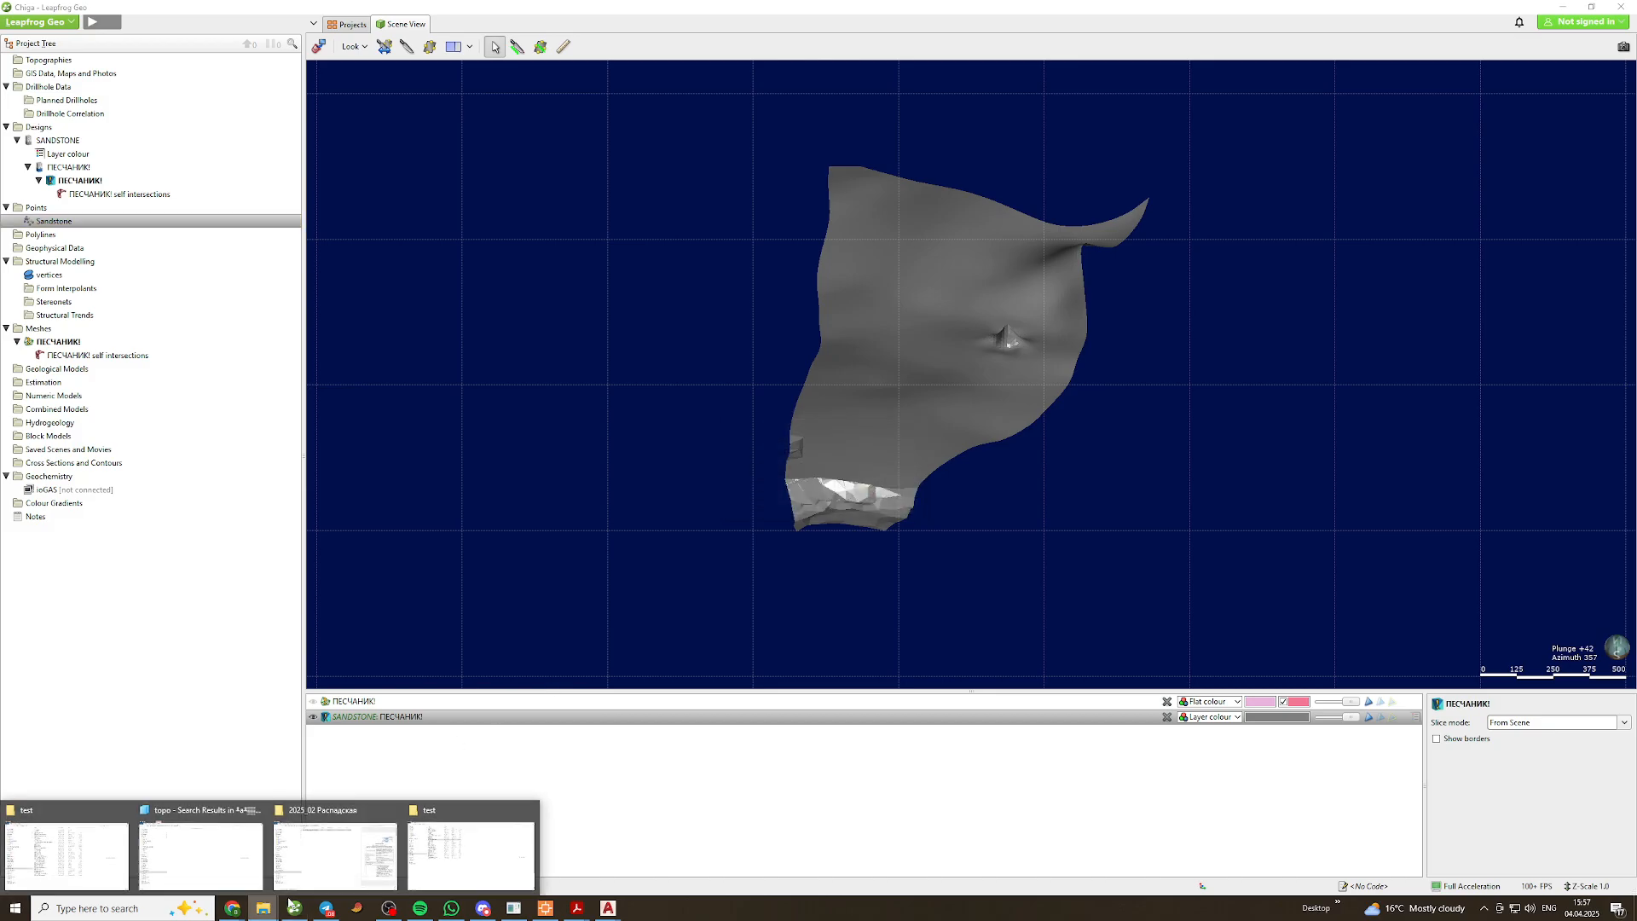
Open Sandstone points.csv from the test folder in Excel and check its coordinates from the first to the last row
{"action": "left_click", "coordinate": [470, 855]}
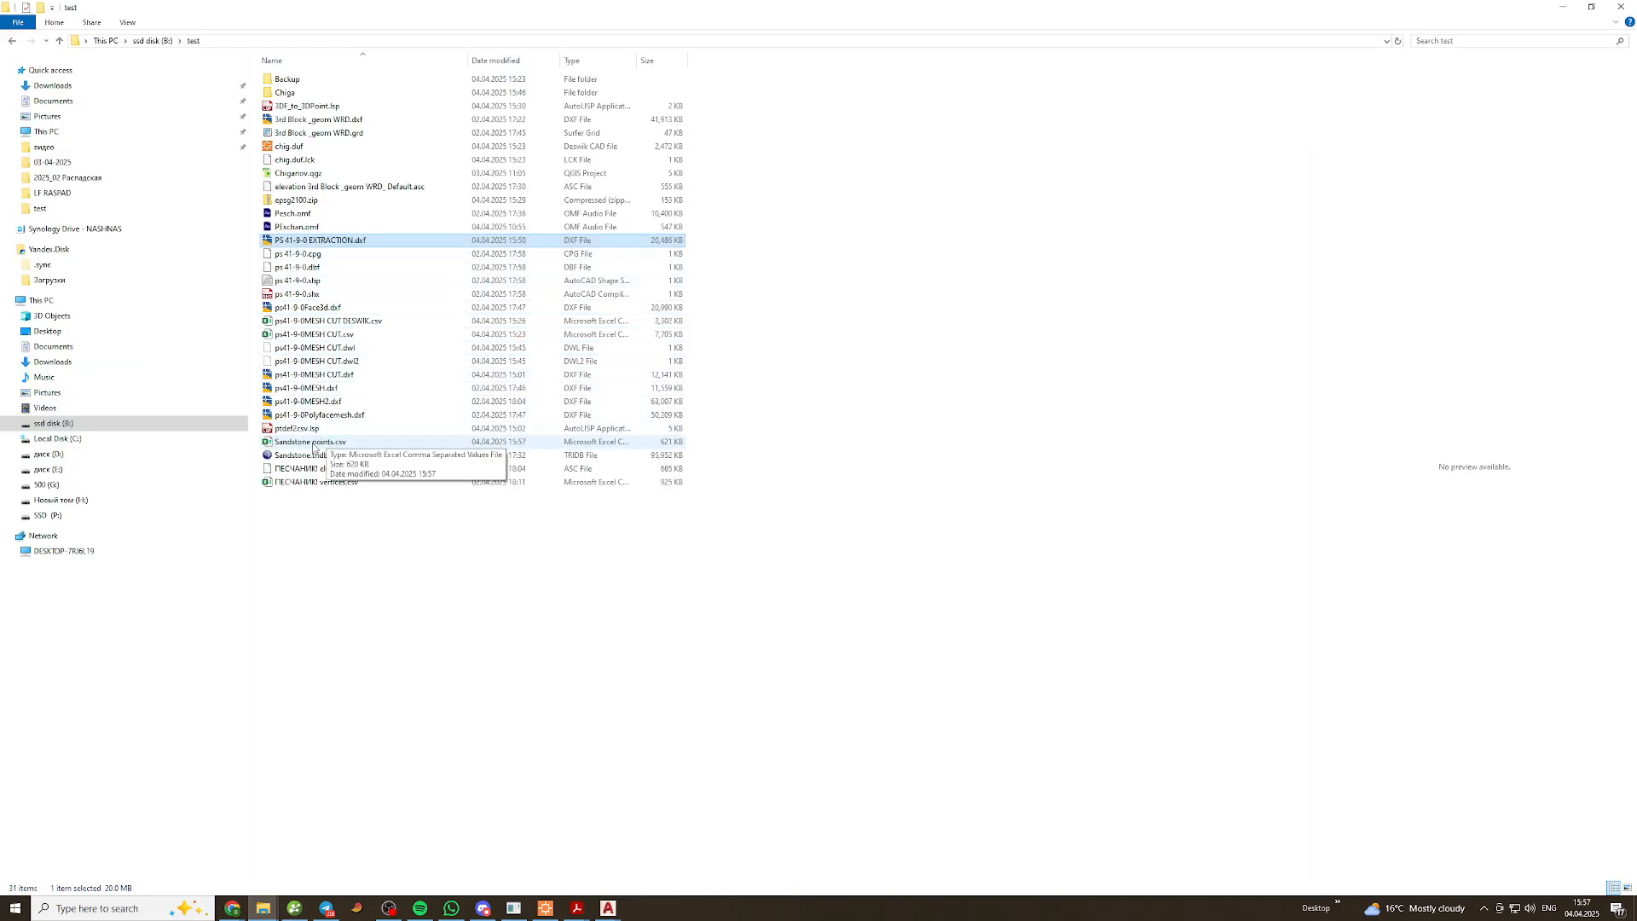
{"action": "left_click", "coordinate": [312, 442]}
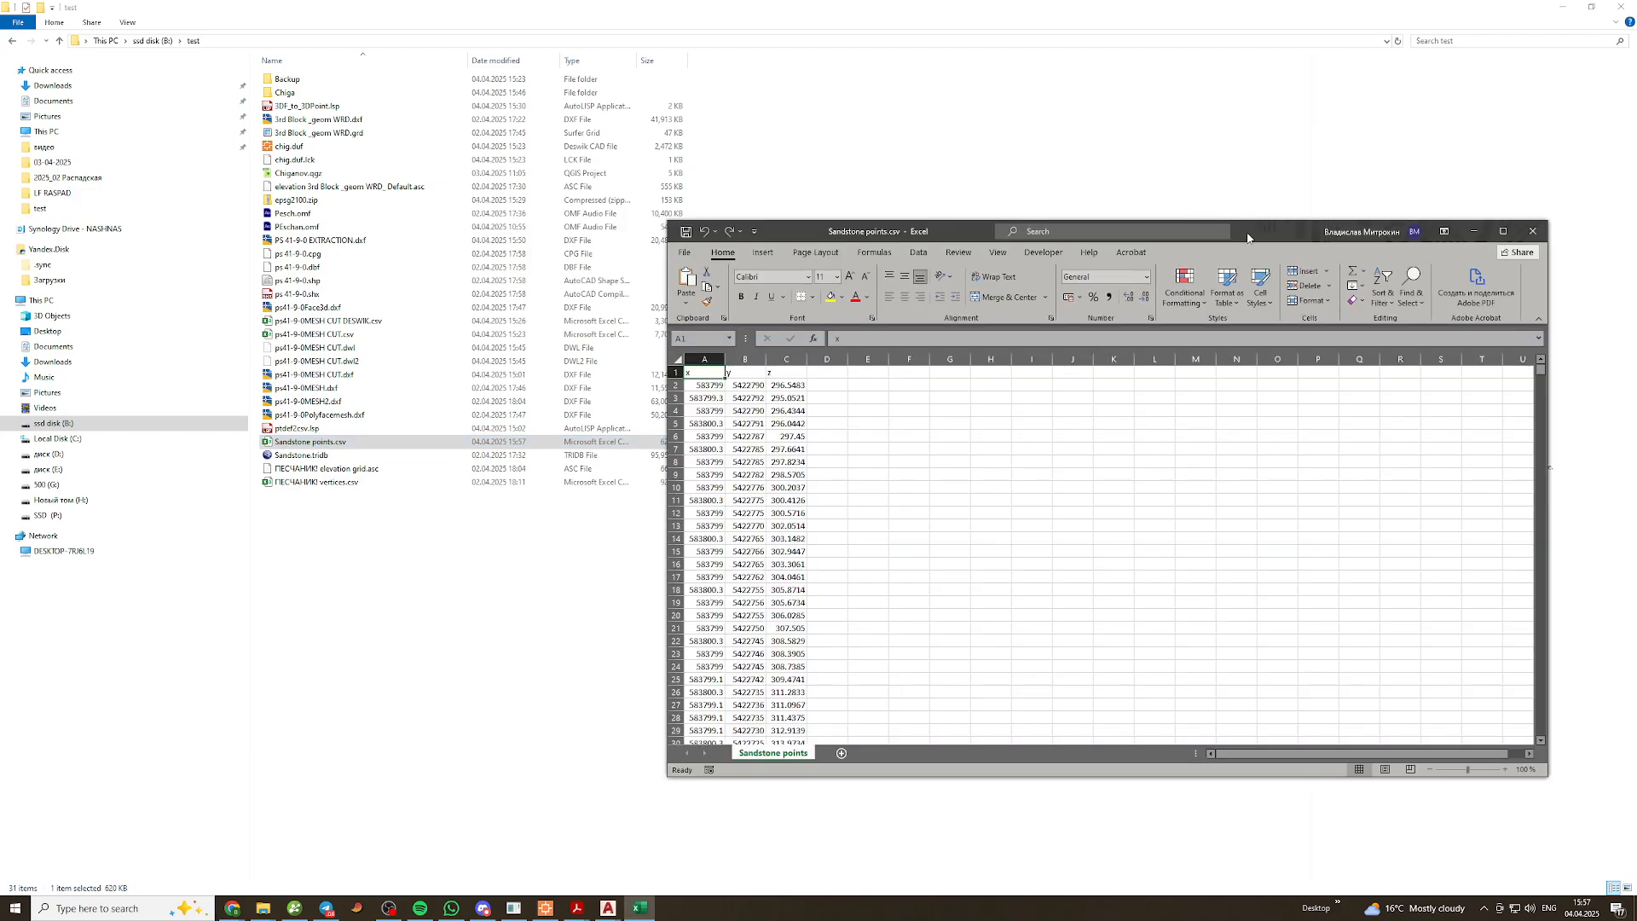
{"action": "double_click", "coordinate": [1247, 237]}
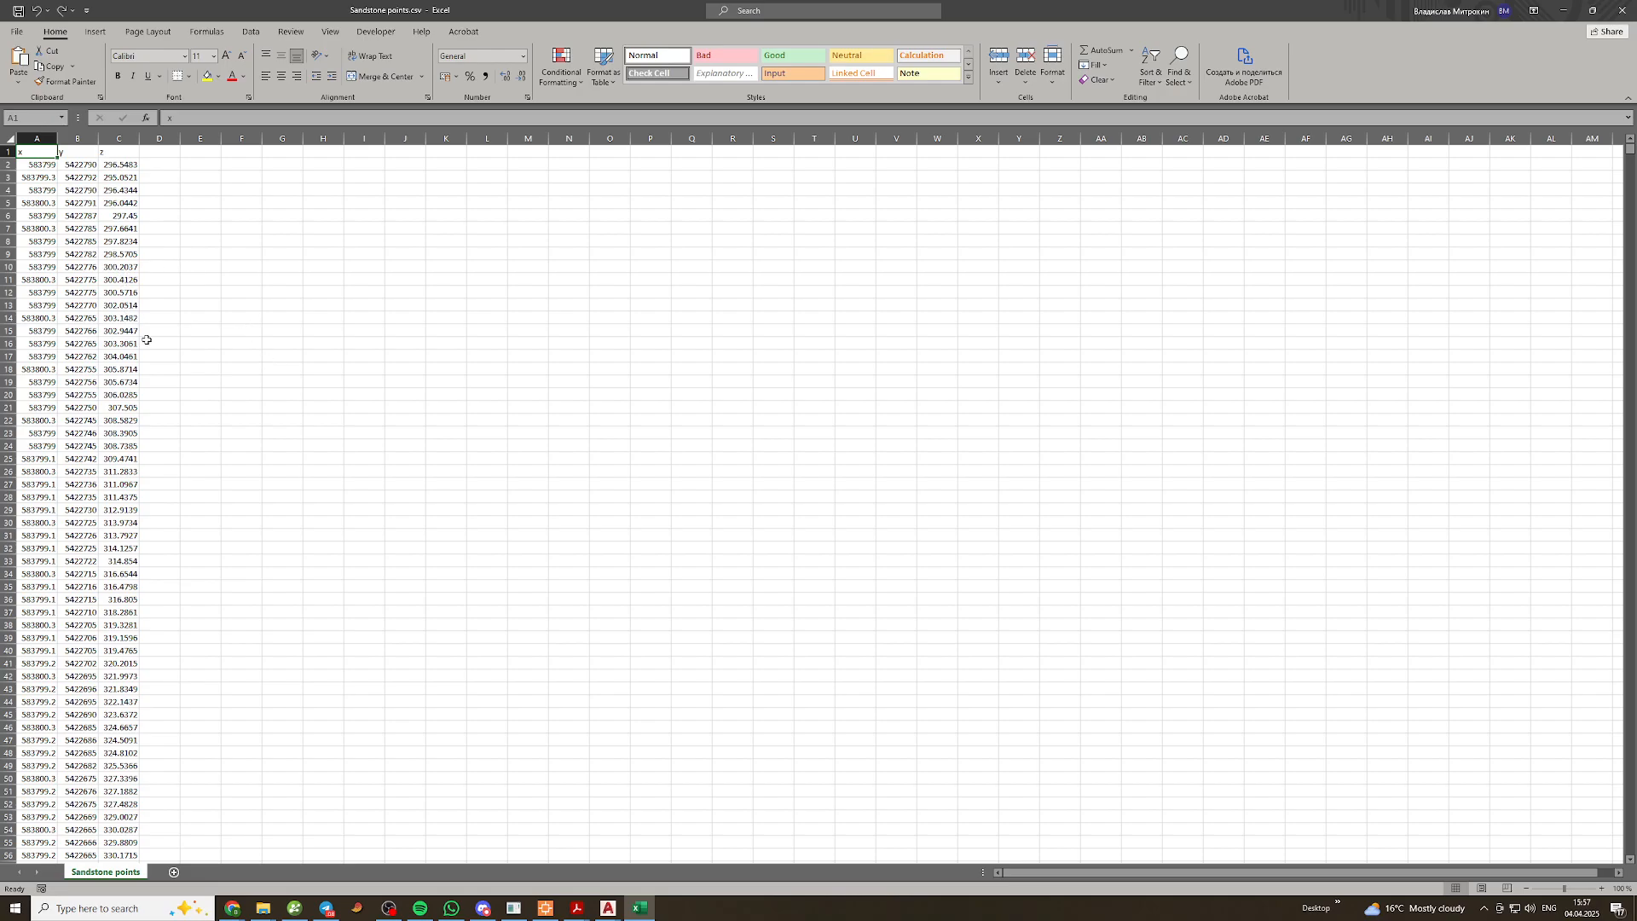
{"action": "scroll", "coordinate": [136, 354], "scroll_direction": "down", "scroll_amount": 7}
{"action": "left_click", "coordinate": [109, 422]}
{"action": "key", "text": "ctrl+Down"}
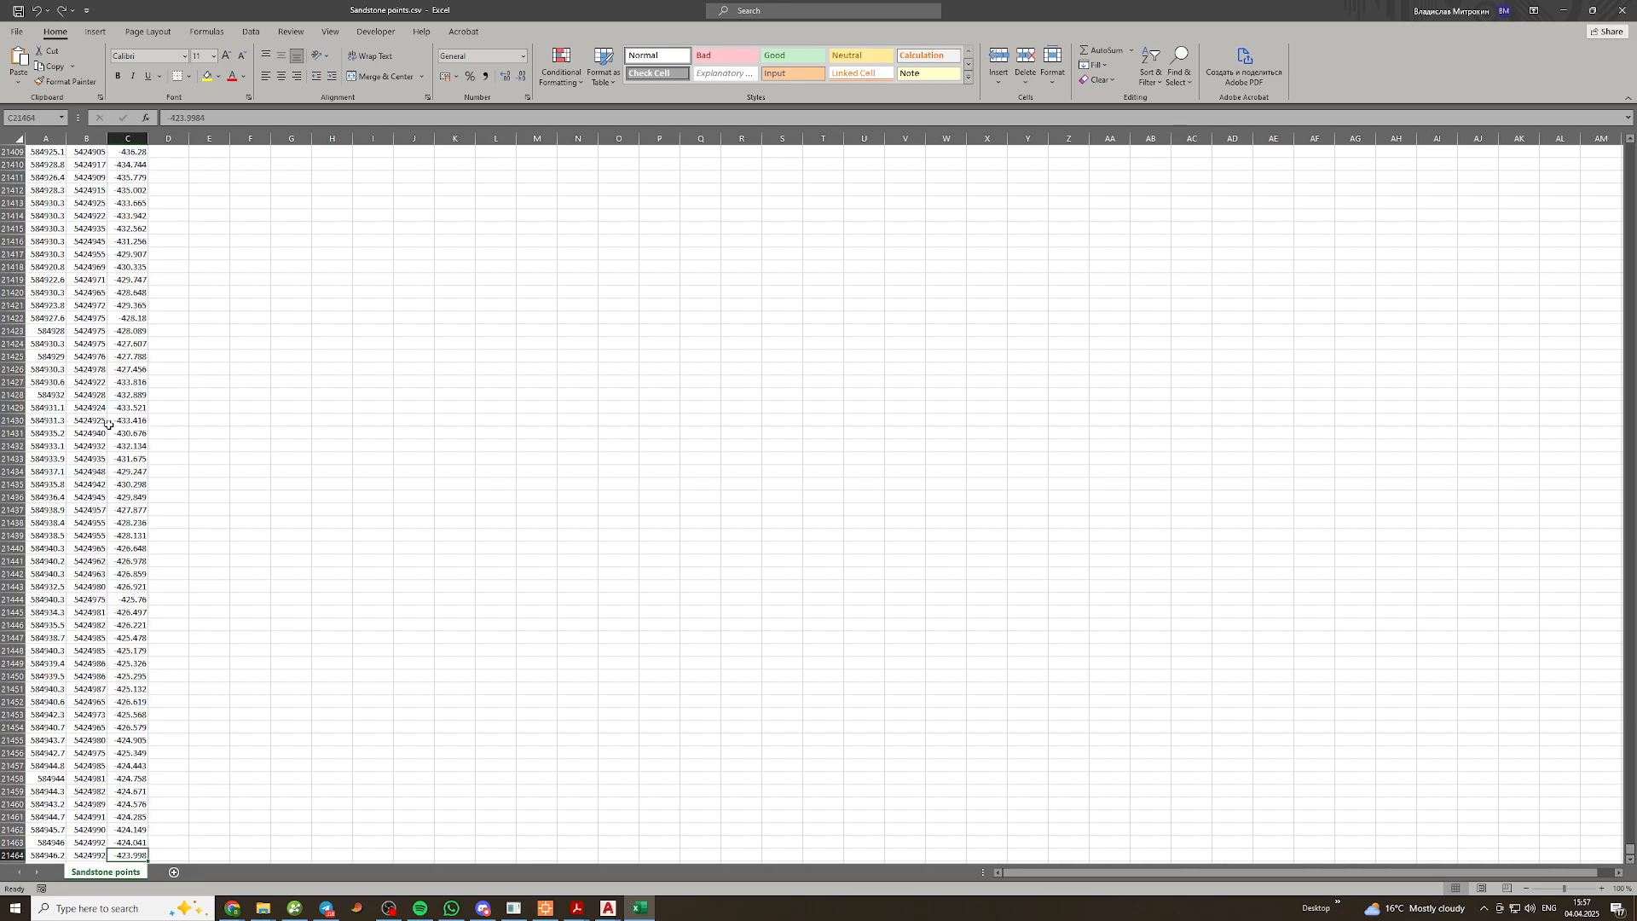
{"action": "key", "text": "Up"}
{"action": "key", "text": "Up"}
{"action": "key", "text": "Up"}
{"action": "key", "text": "Up"}
{"action": "key", "text": "Up"}
{"action": "key", "text": "Up"}
{"action": "key", "text": "Up"}
{"action": "key", "text": "Up"}
{"action": "key", "text": "Up"}
{"action": "key", "text": "ctrl+Up"}
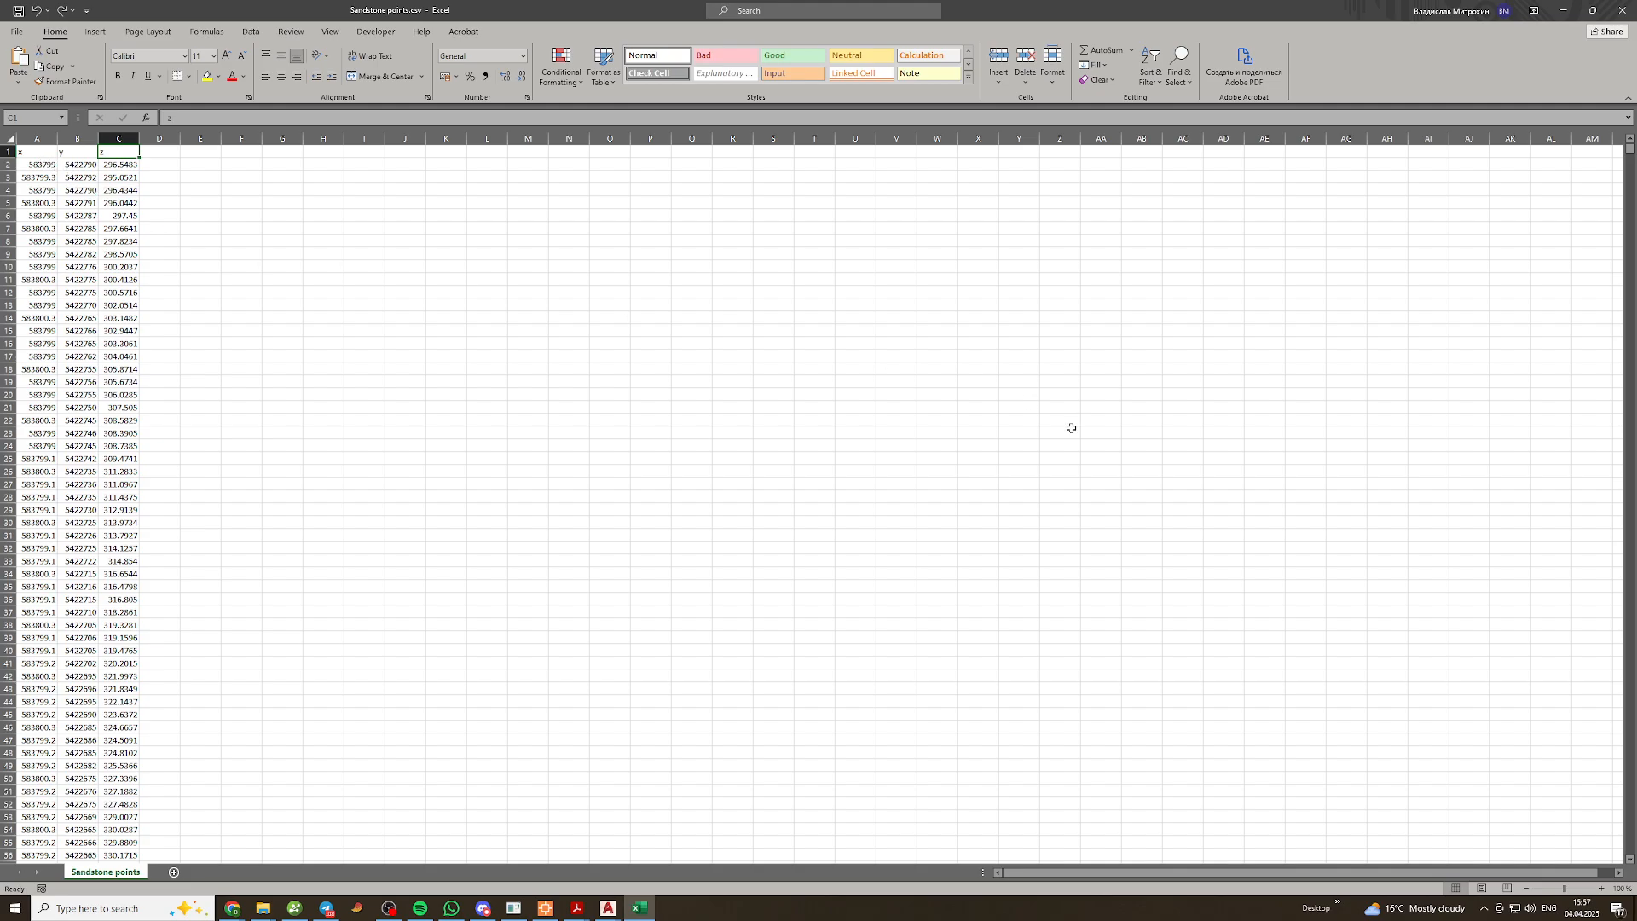
Switch to Deswik.CAD and hide the SANDSTONE layer
{"action": "left_click", "coordinate": [544, 908]}
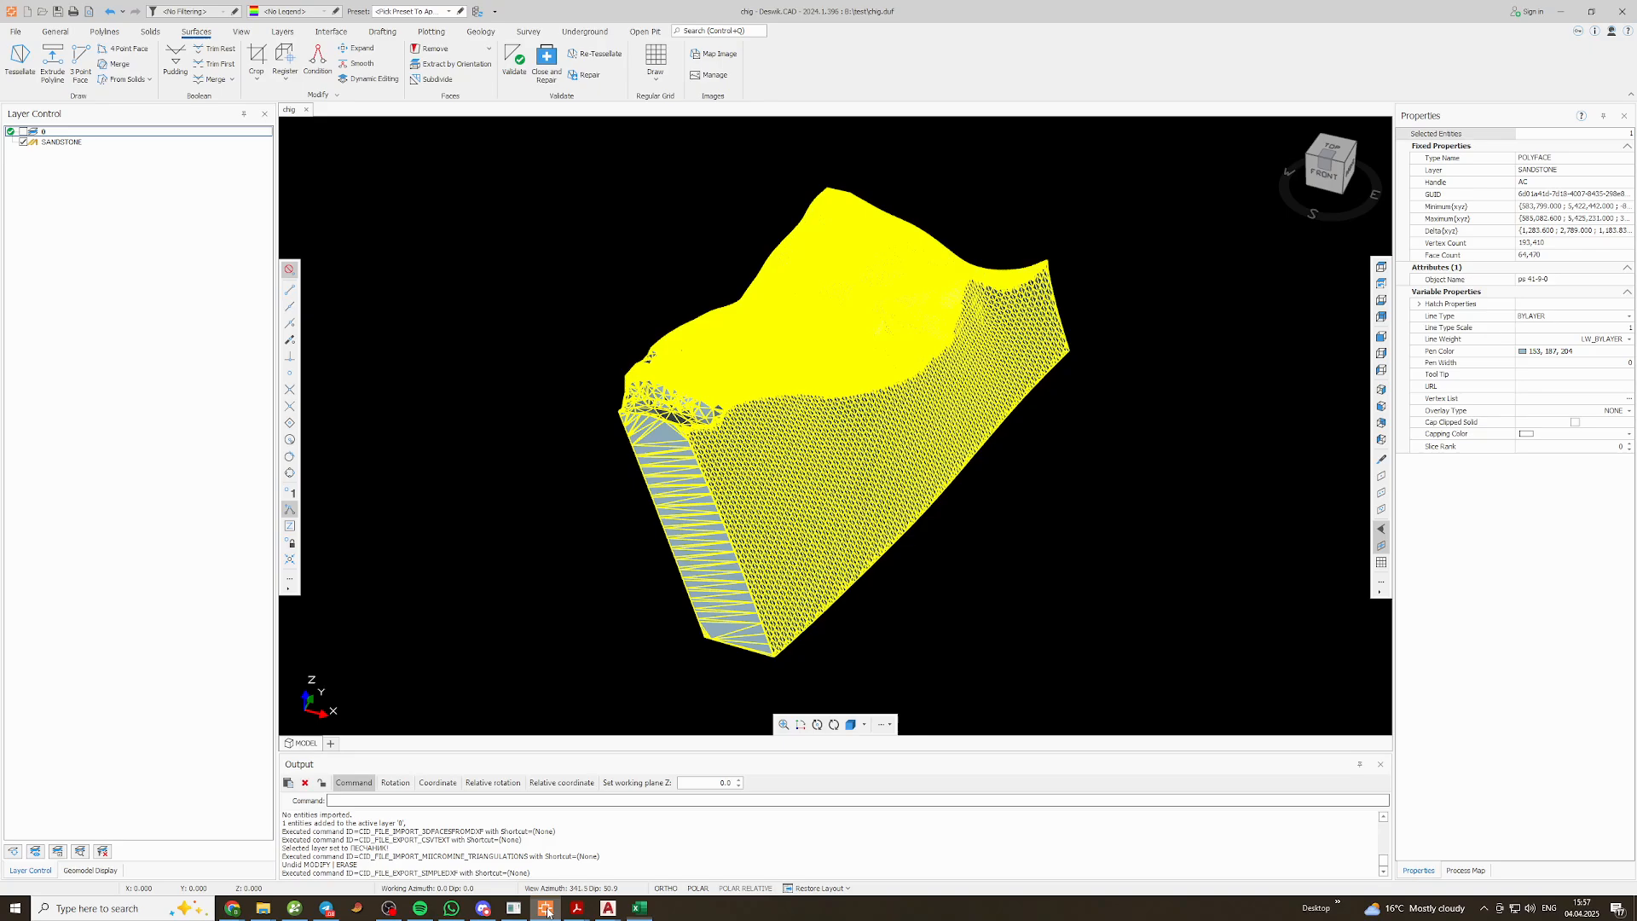
{"action": "middle_click_drag", "start_coordinate": [879, 389], "coordinate": [894, 424]}
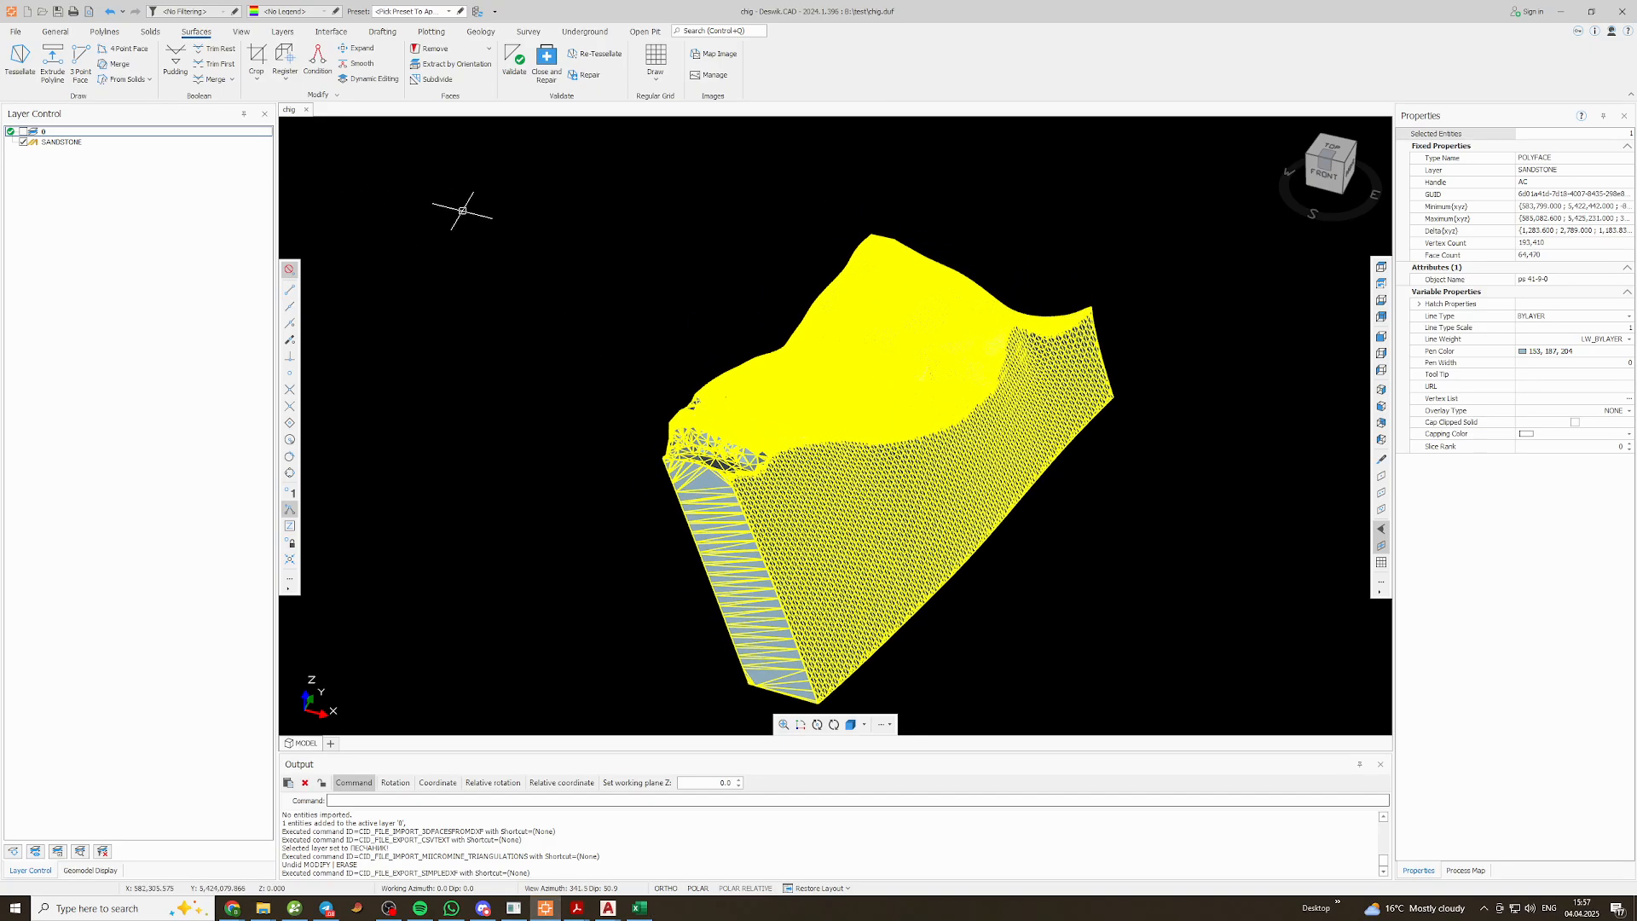
{"action": "left_click", "coordinate": [23, 142]}
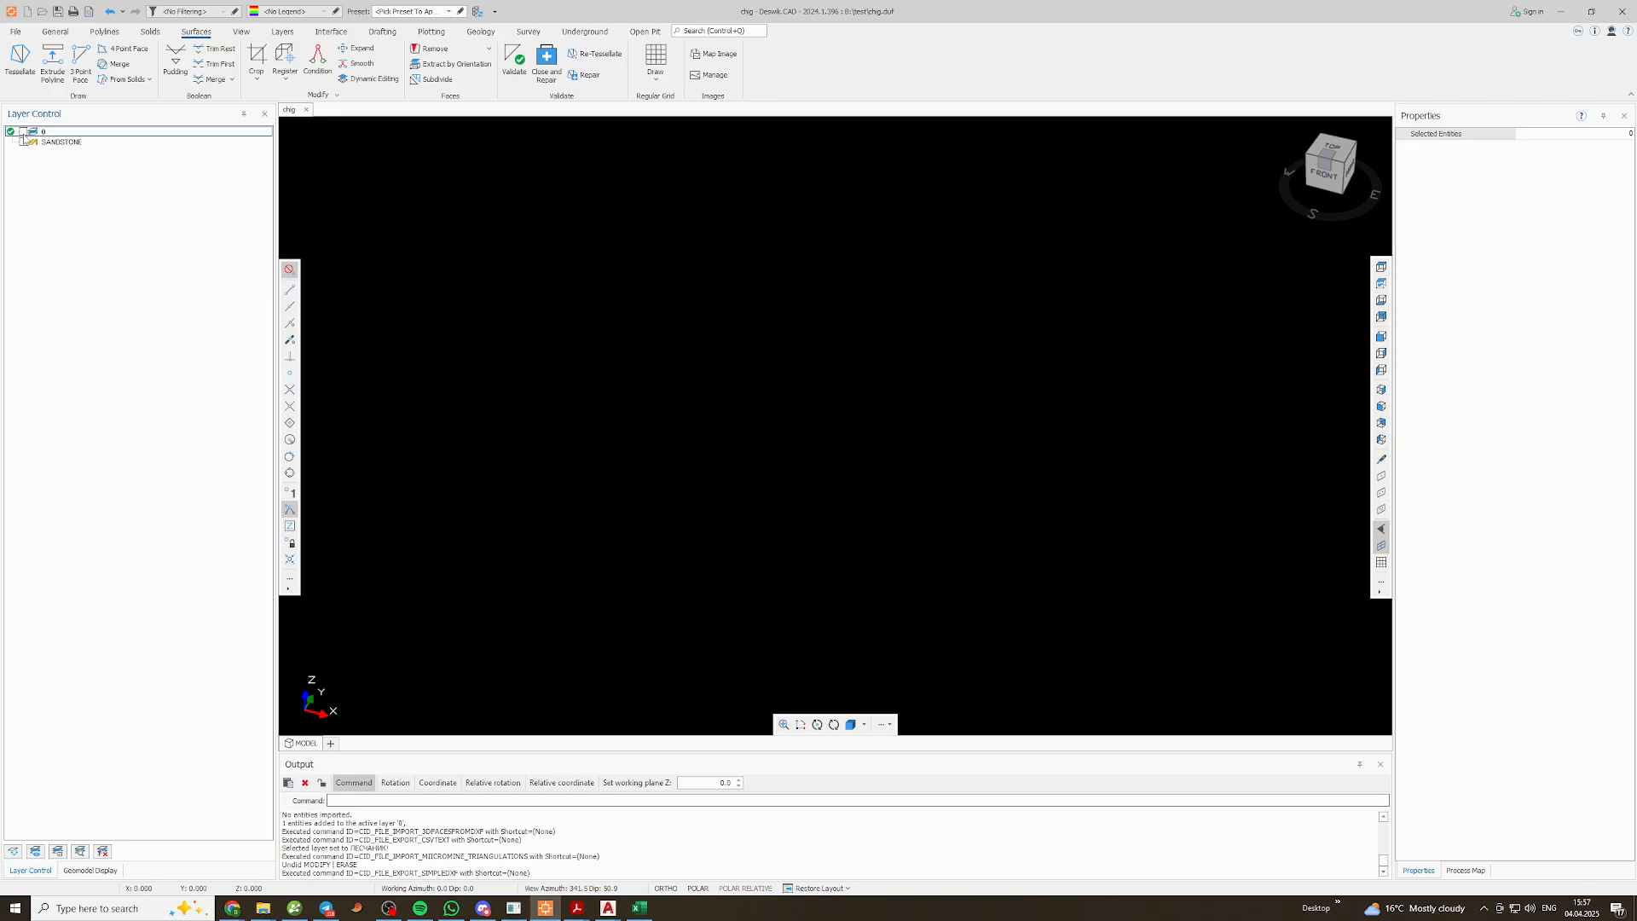
Try to import ps41-9-0MESH CUT.dxf as AutoCAD design data, making the active layer 0 visible for the command
{"action": "left_click", "coordinate": [17, 31]}
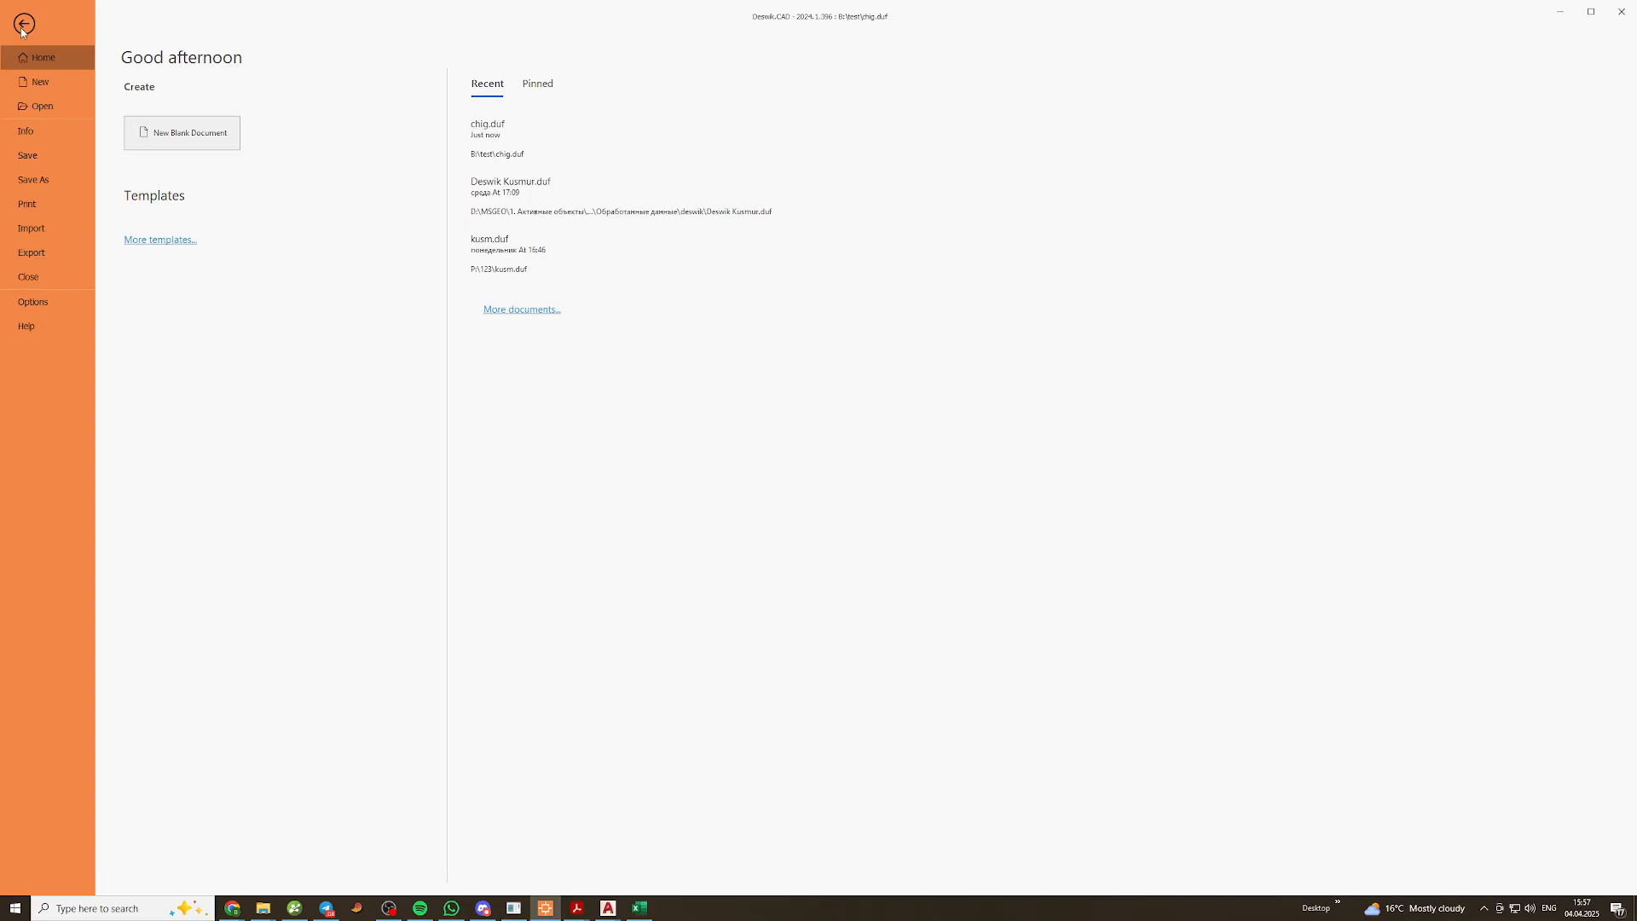
{"action": "left_click", "coordinate": [34, 227]}
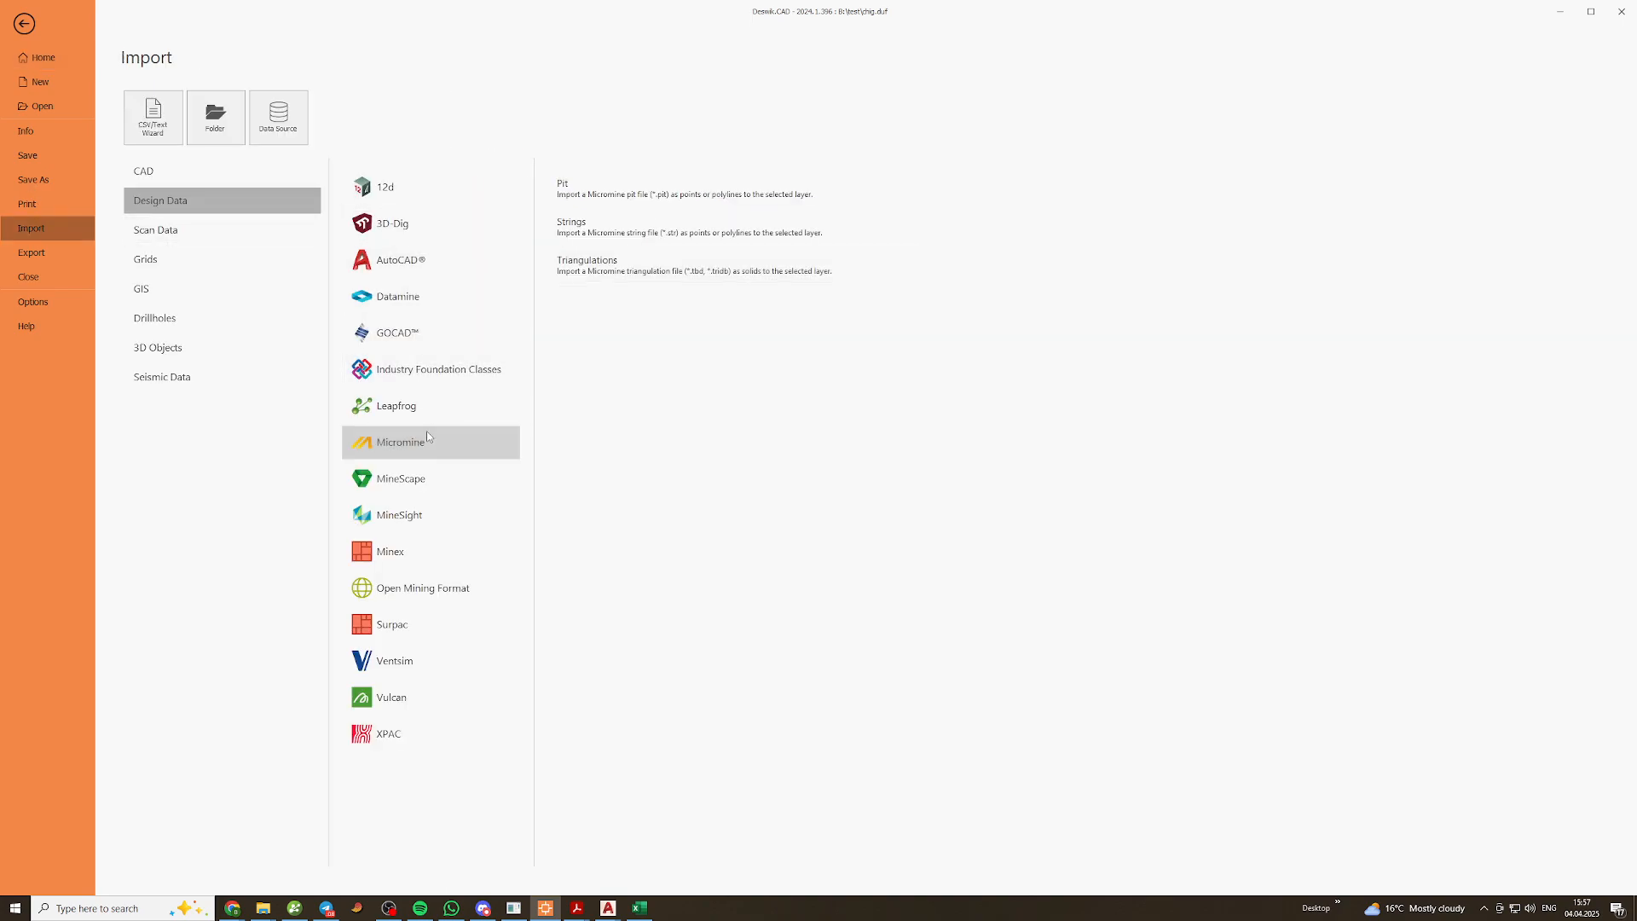
{"action": "left_click", "coordinate": [412, 261]}
{"action": "left_click", "coordinate": [631, 199]}
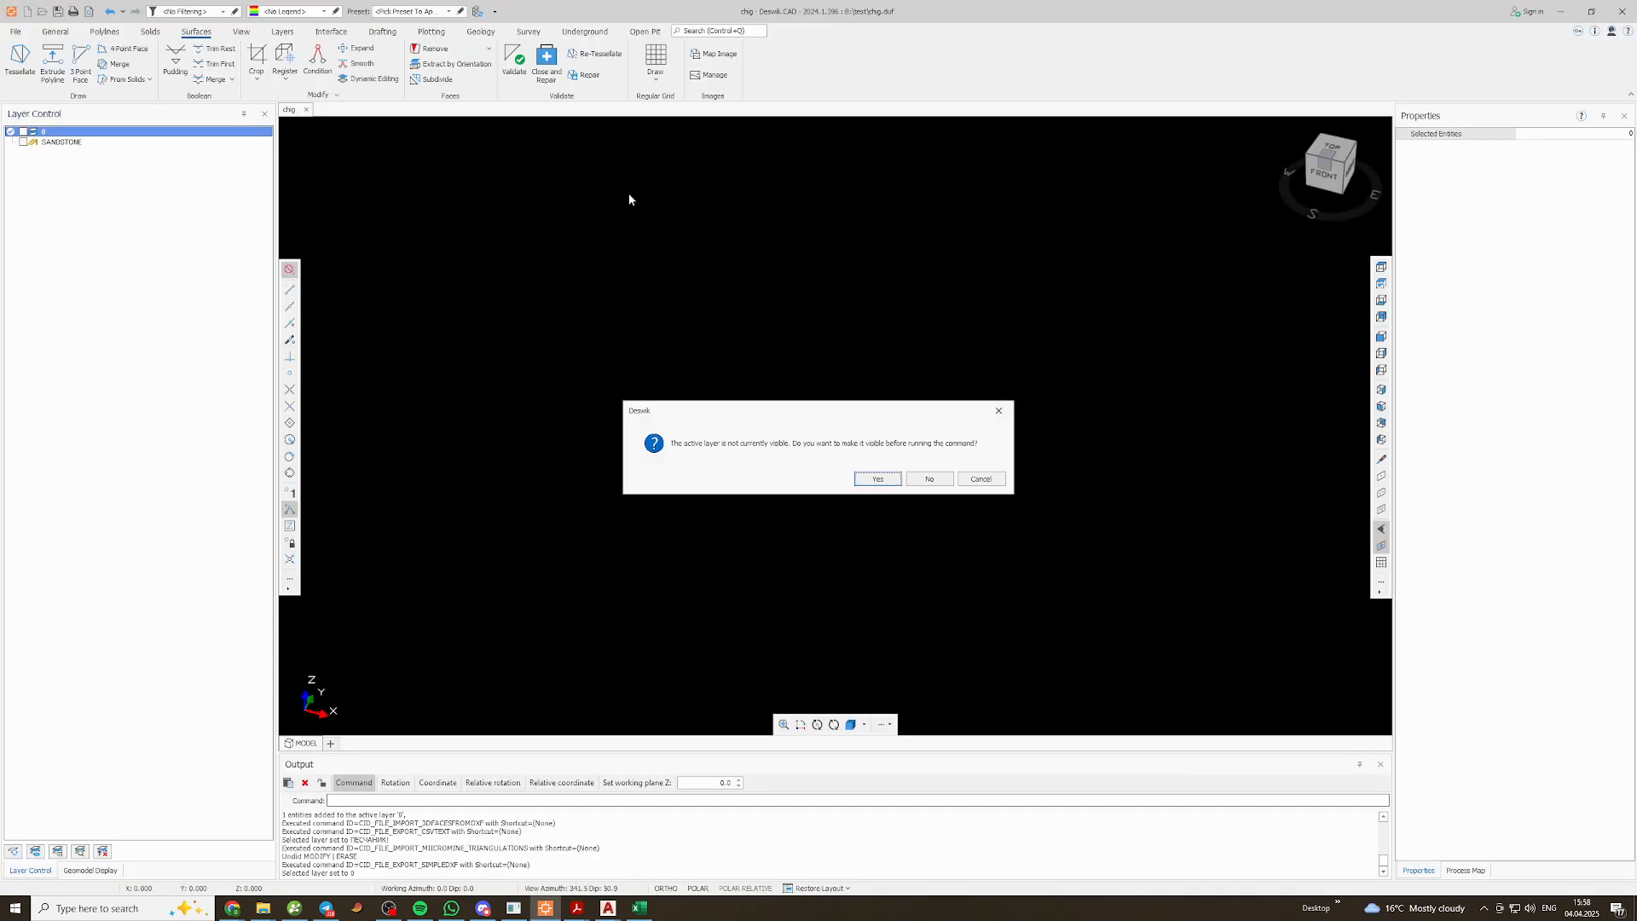
{"action": "left_click", "coordinate": [884, 482]}
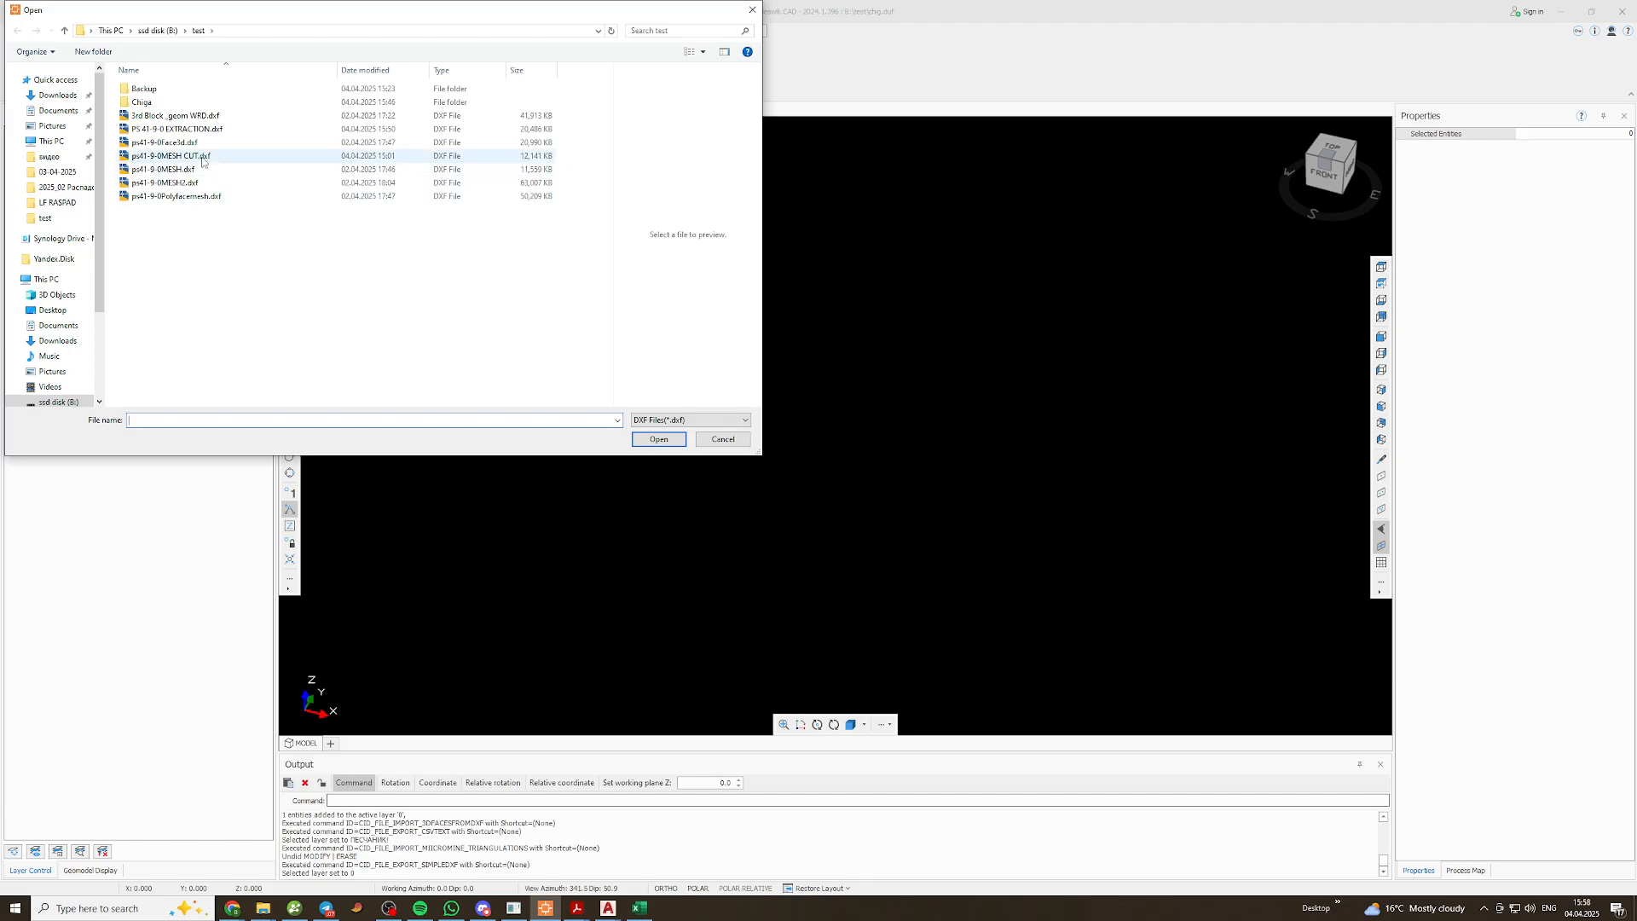
{"action": "left_click", "coordinate": [203, 161]}
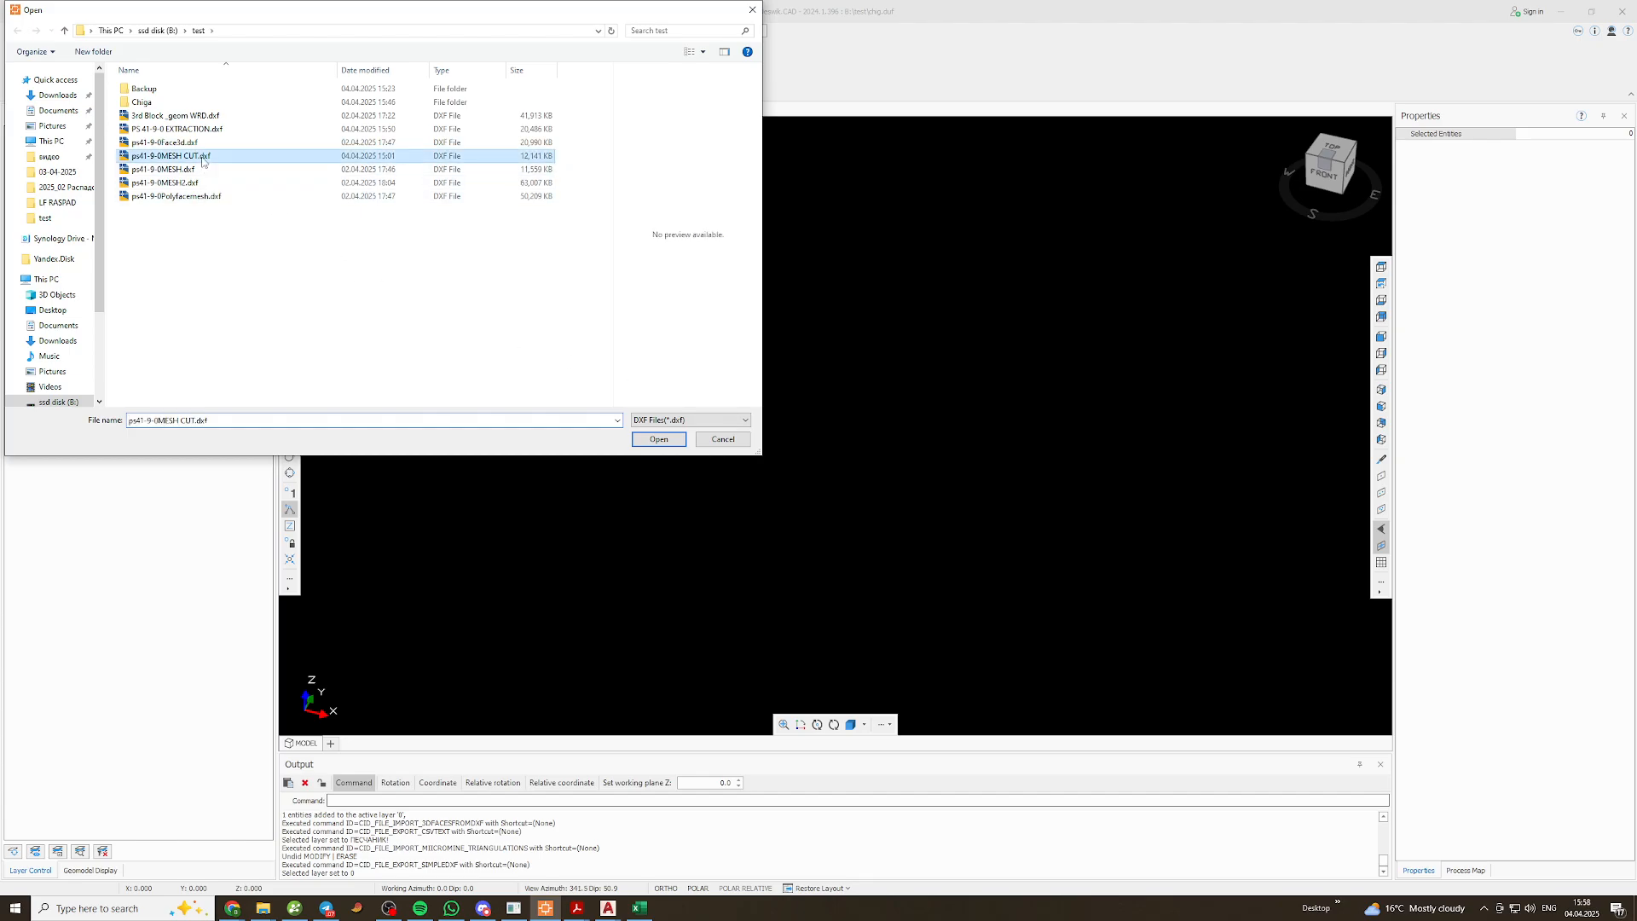
{"action": "left_click", "coordinate": [658, 438]}
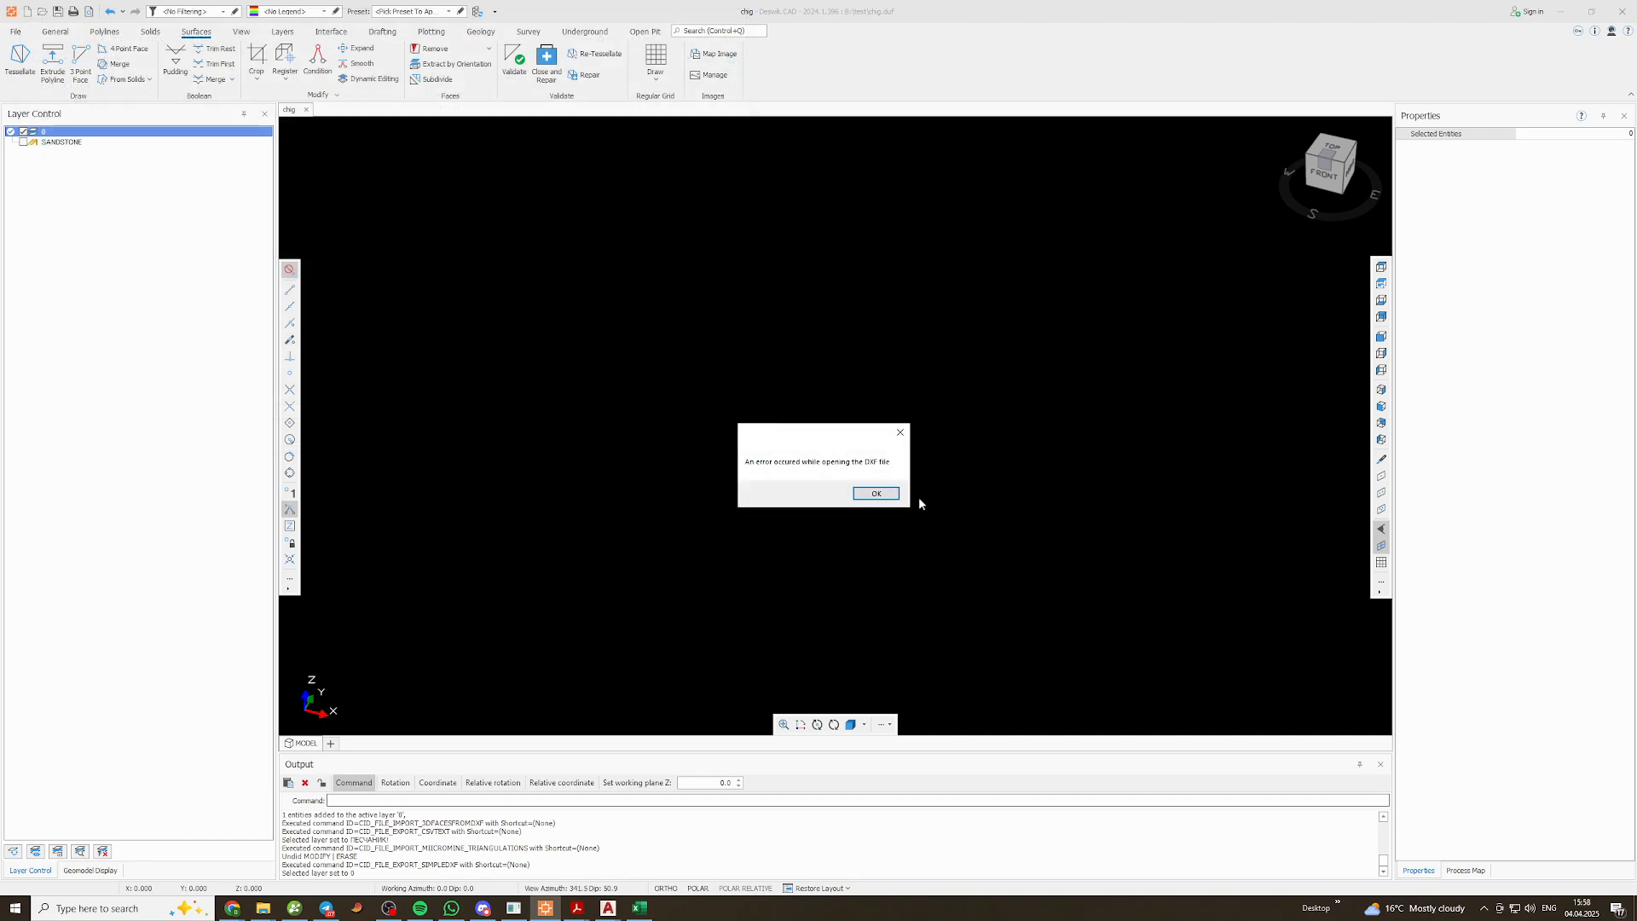
{"action": "left_click", "coordinate": [875, 493]}
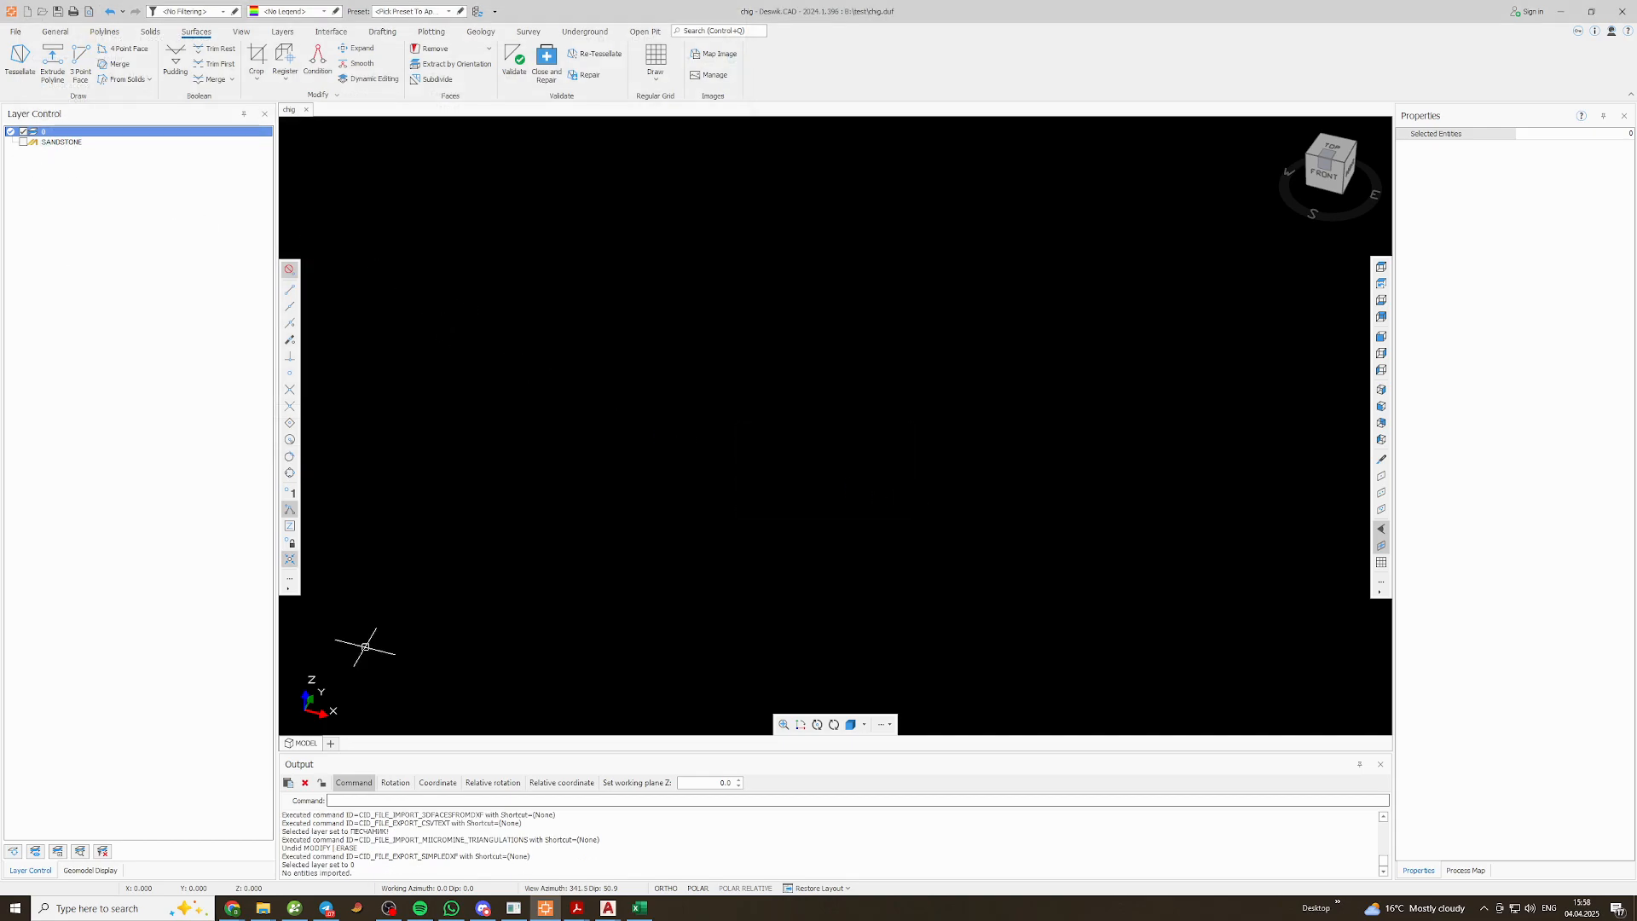
Close the AutoCAD windows with ps41-9-0MESH CUT.dxf and PS 41-9-0 EXTRACTION.dxf without saving changes
{"action": "mouse_move", "coordinate": [608, 907]}
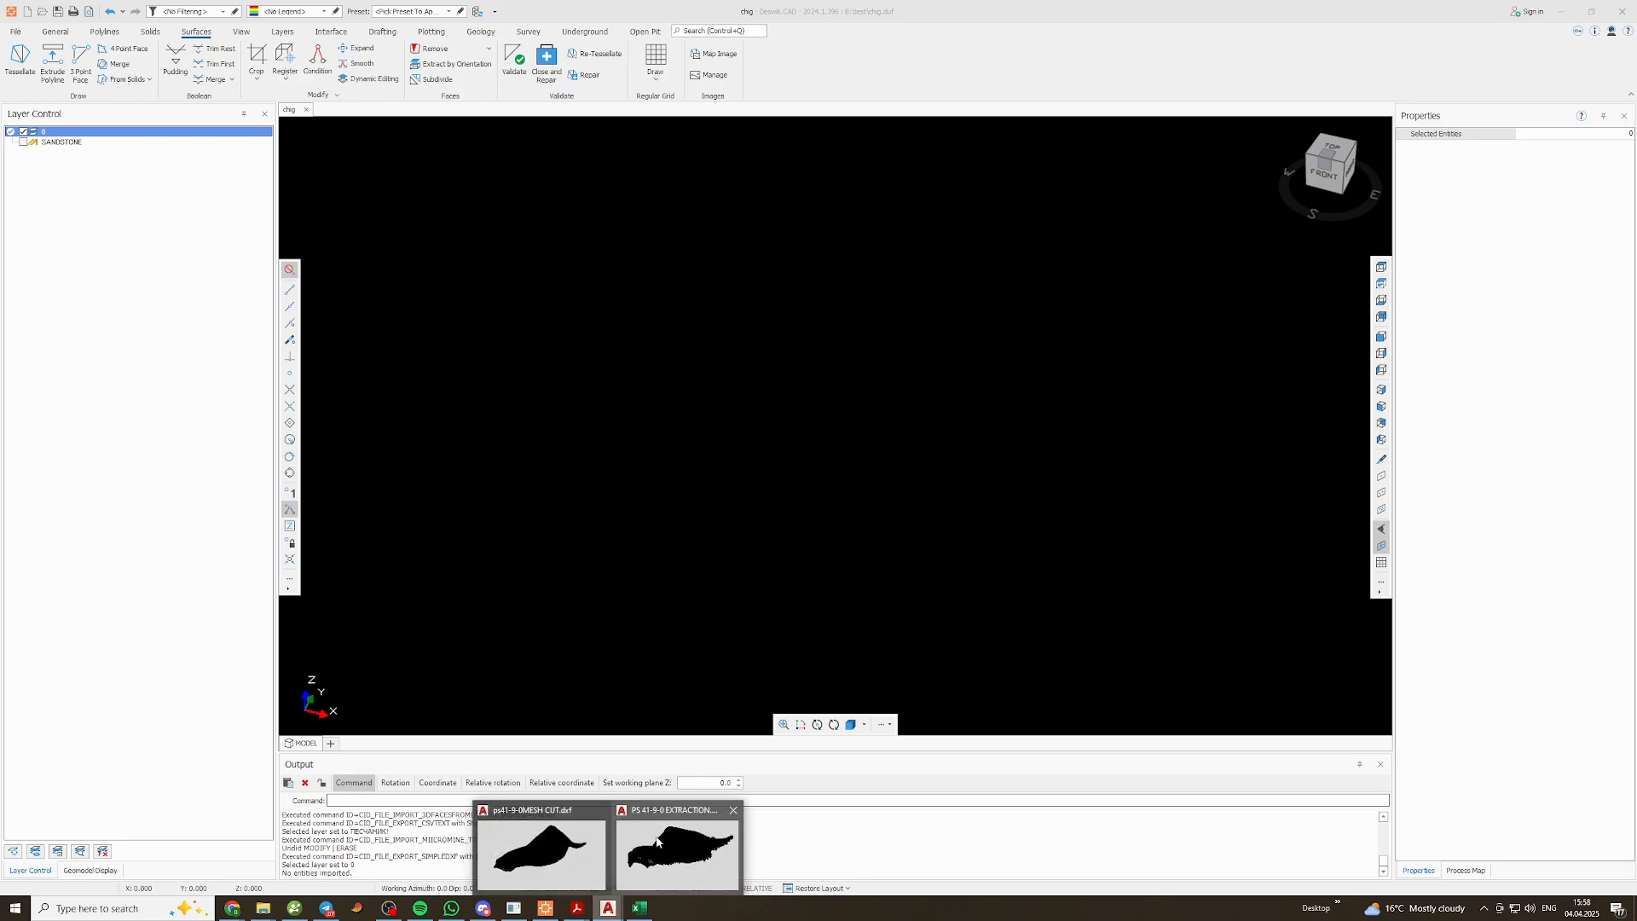
{"action": "left_click", "coordinate": [562, 844]}
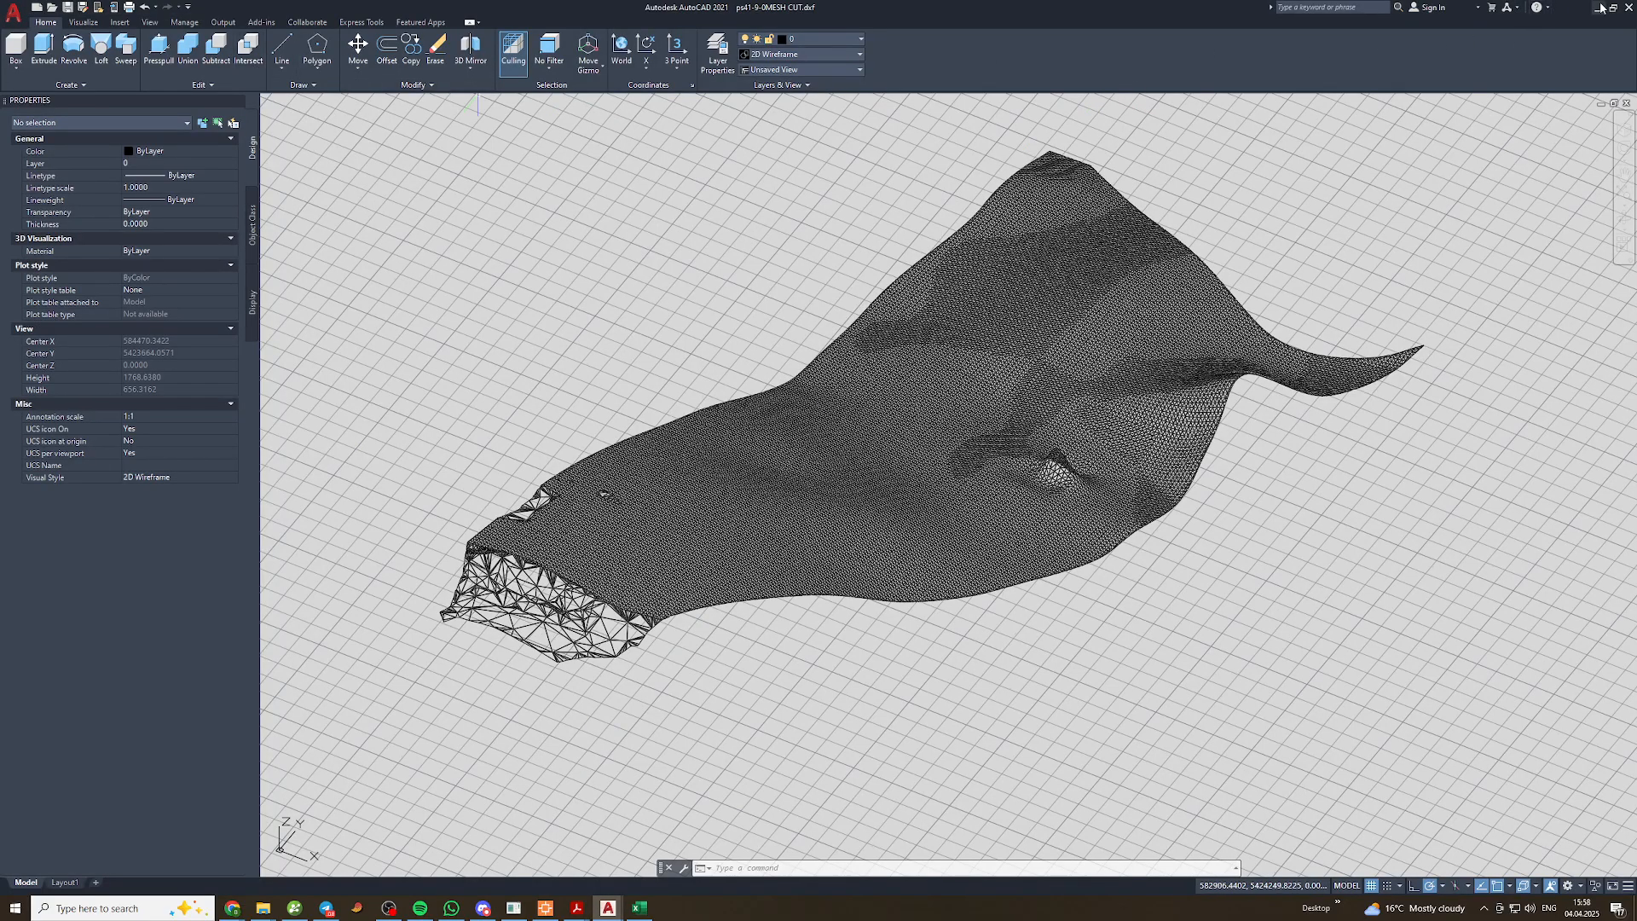
{"action": "left_click", "coordinate": [1629, 7]}
{"action": "left_click", "coordinate": [841, 483]}
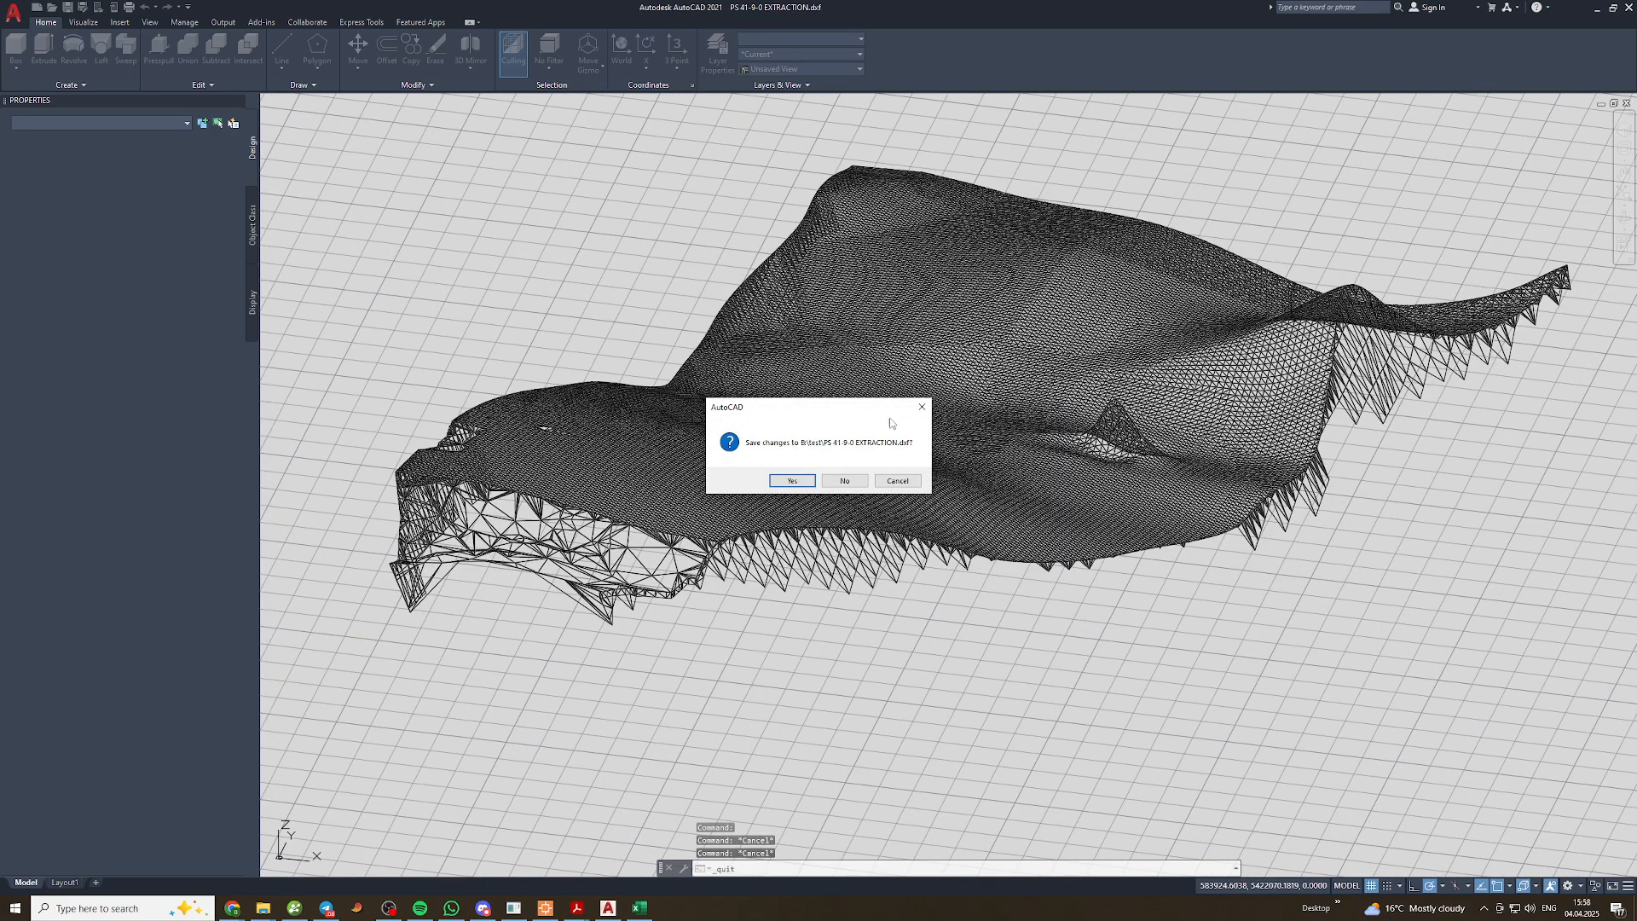
{"action": "left_click", "coordinate": [844, 481]}
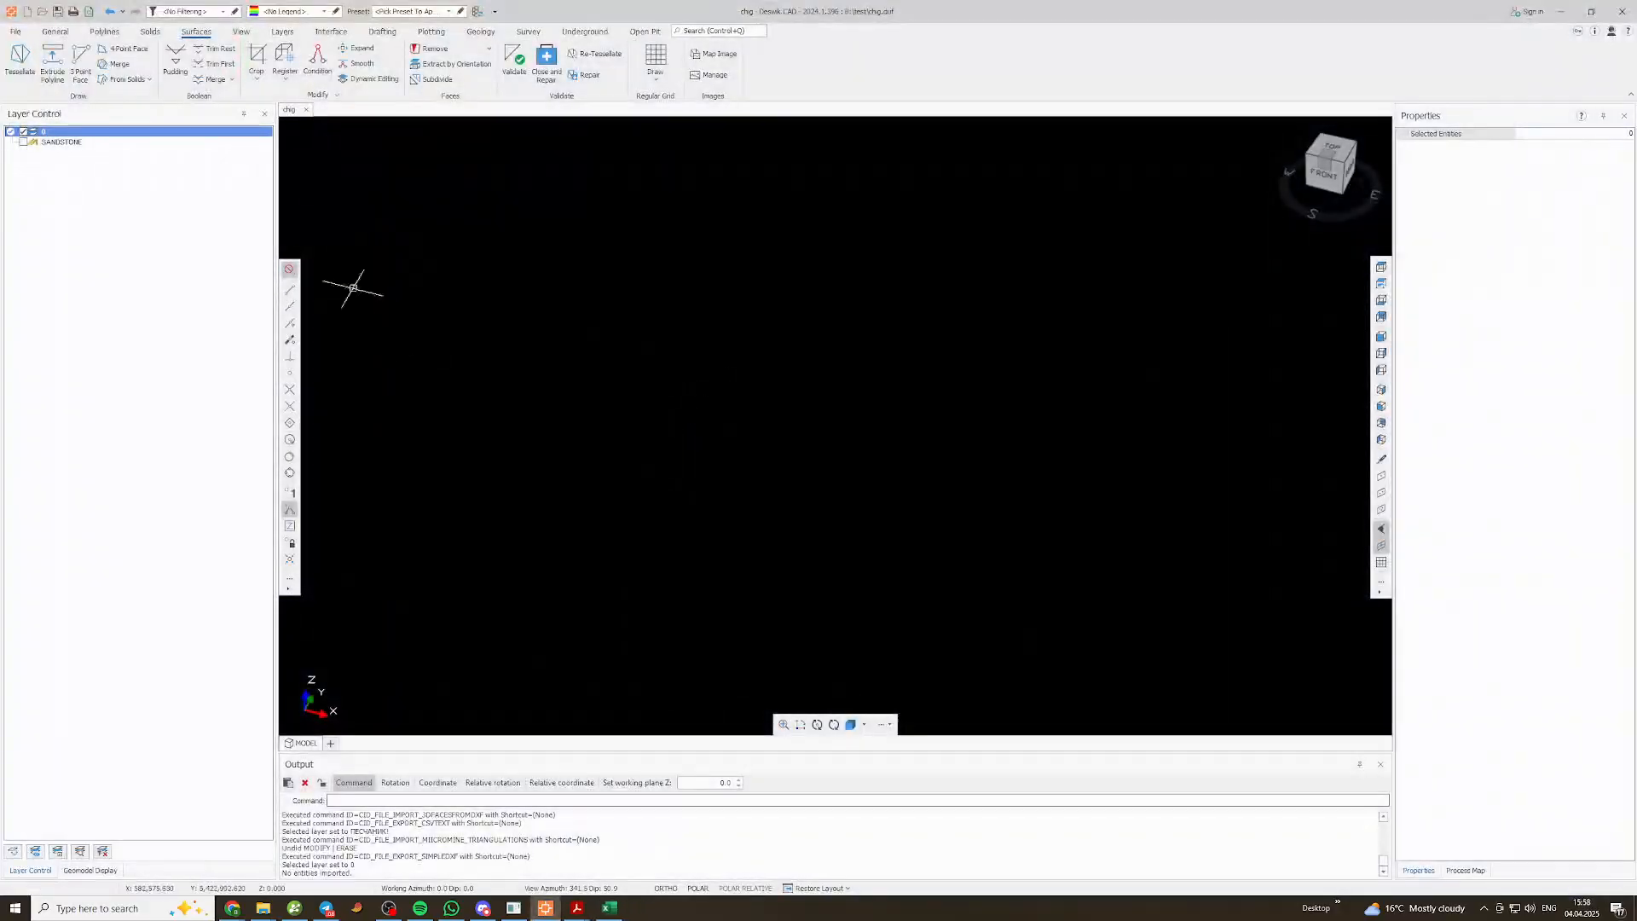
Import ps41-9-0MESH CUT.dxf from the test folder as 3D faces into the active layer 0
{"action": "left_click", "coordinate": [15, 32]}
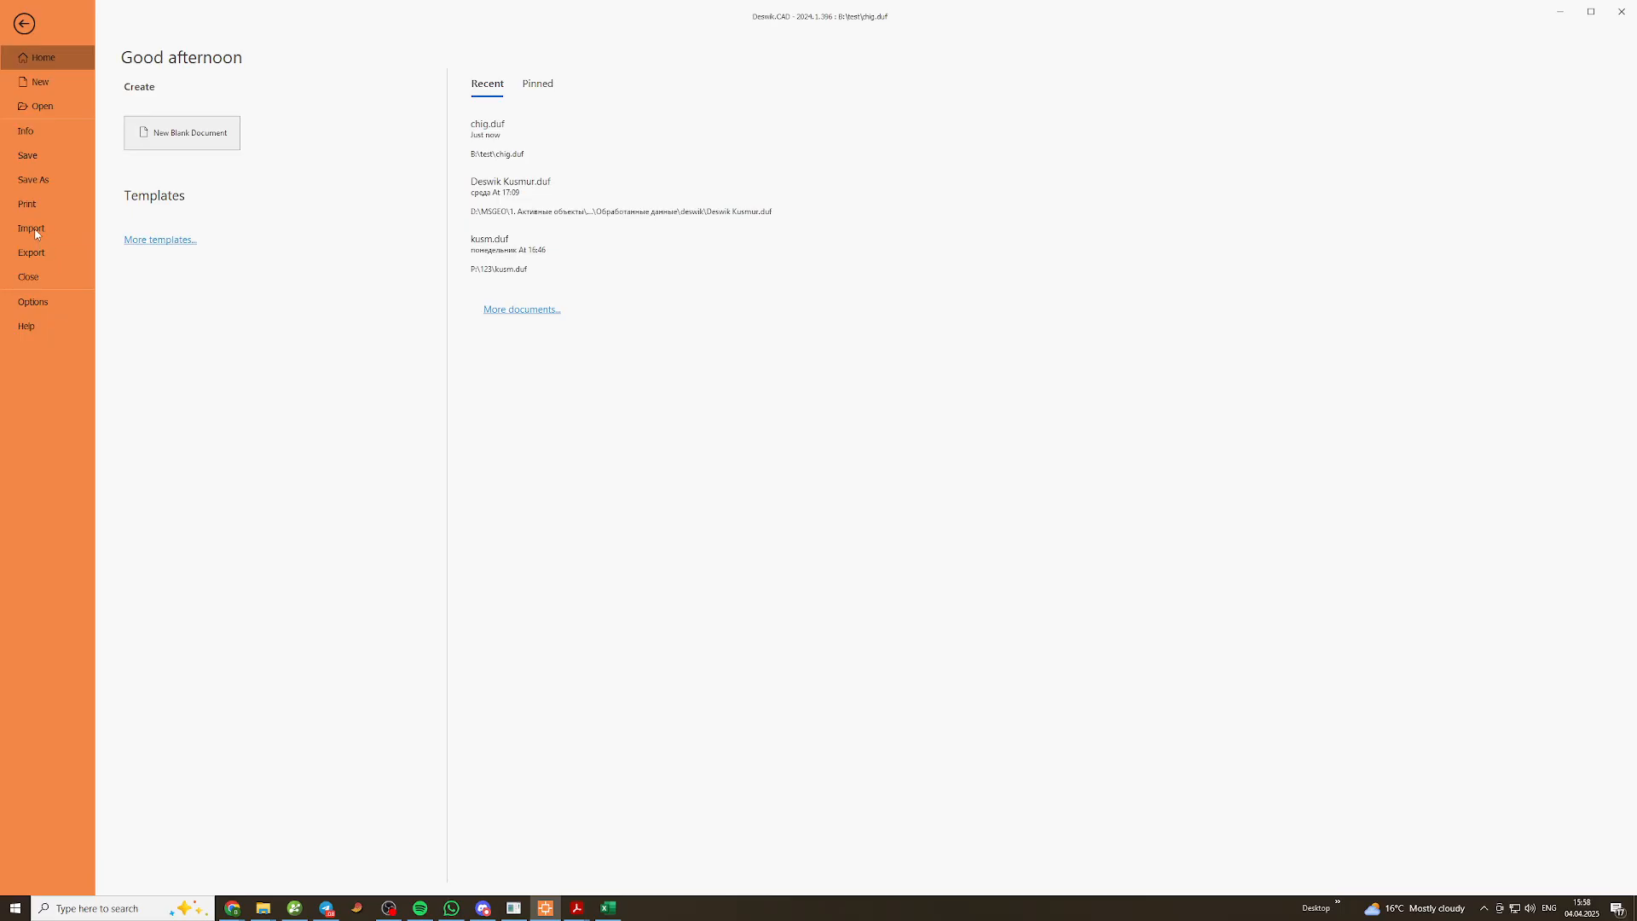
{"action": "left_click", "coordinate": [31, 228]}
{"action": "left_click", "coordinate": [624, 182]}
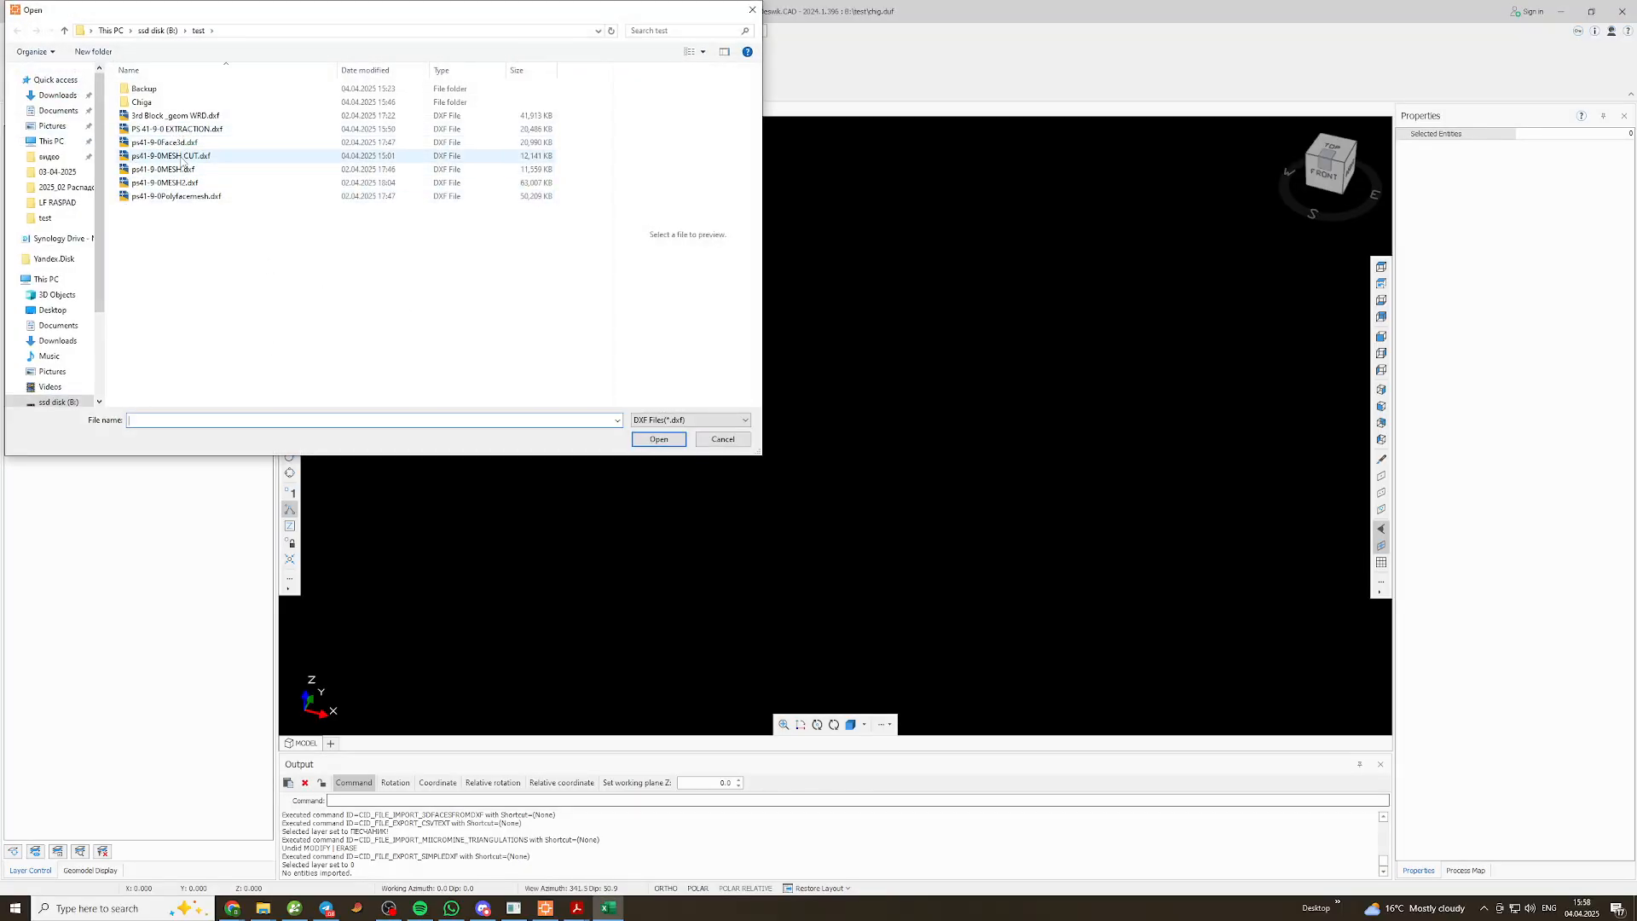
{"action": "left_click", "coordinate": [181, 159]}
{"action": "left_click", "coordinate": [658, 440]}
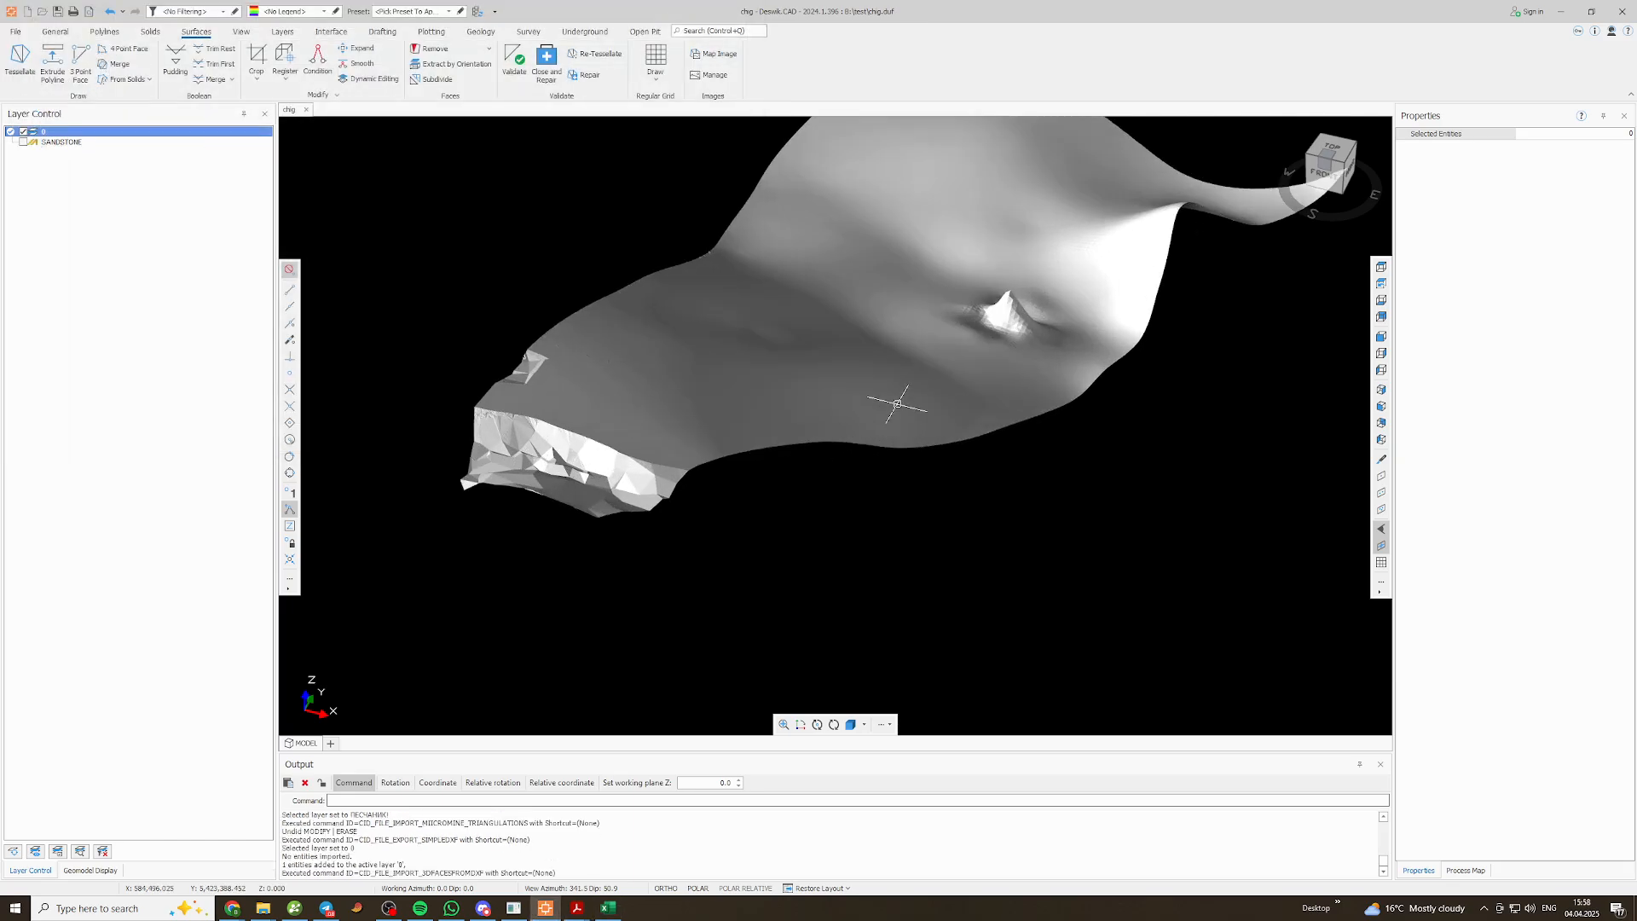
{"action": "mouse_move", "coordinate": [762, 402]}
{"action": "middle_mouse_down"}
{"action": "mouse_move", "coordinate": [856, 492]}
{"action": "mouse_move", "coordinate": [835, 533]}
{"action": "middle_mouse_up"}
{"action": "key", "text": "Escape"}
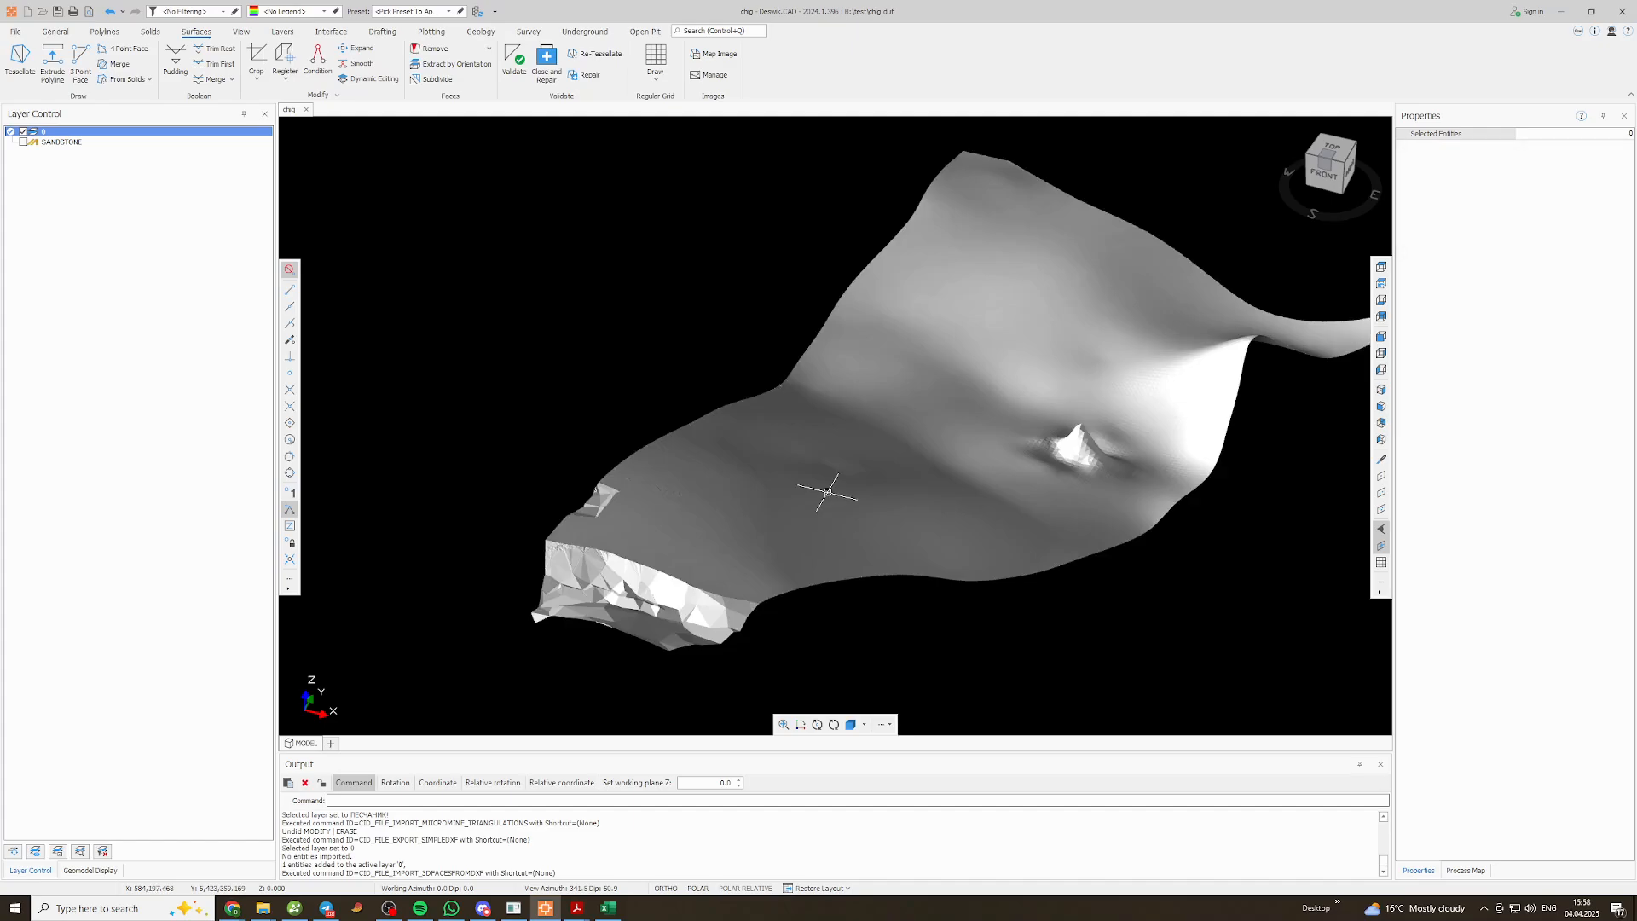
Select the imported cut surface and start a CSV/Text export for it
{"action": "left_click", "coordinate": [846, 470]}
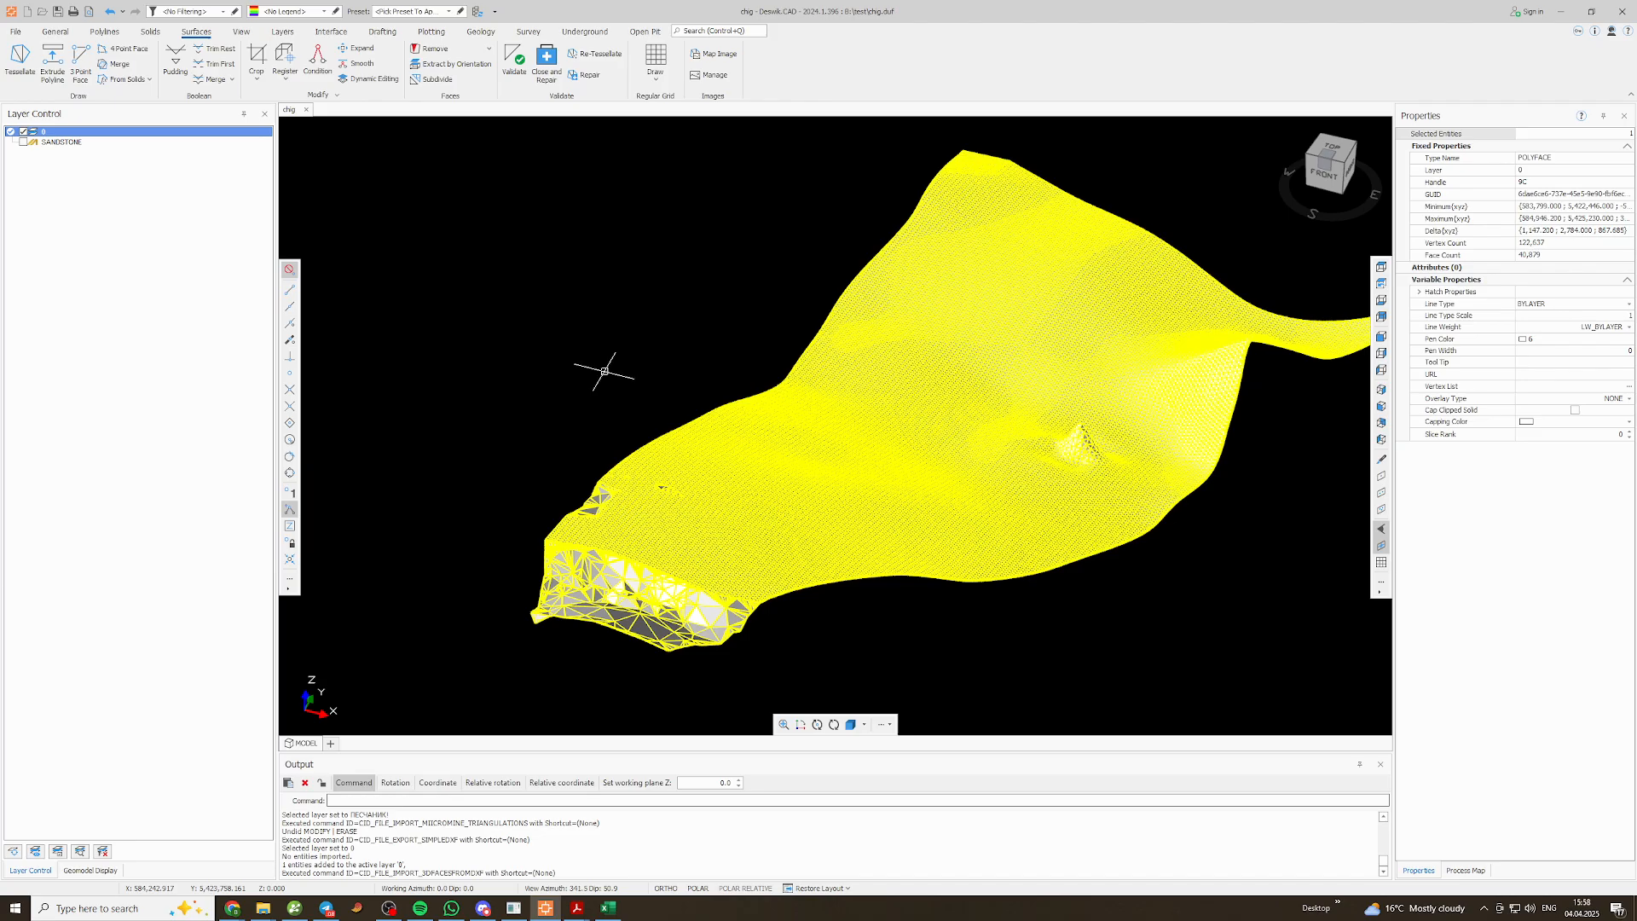
{"action": "left_click", "coordinate": [16, 31]}
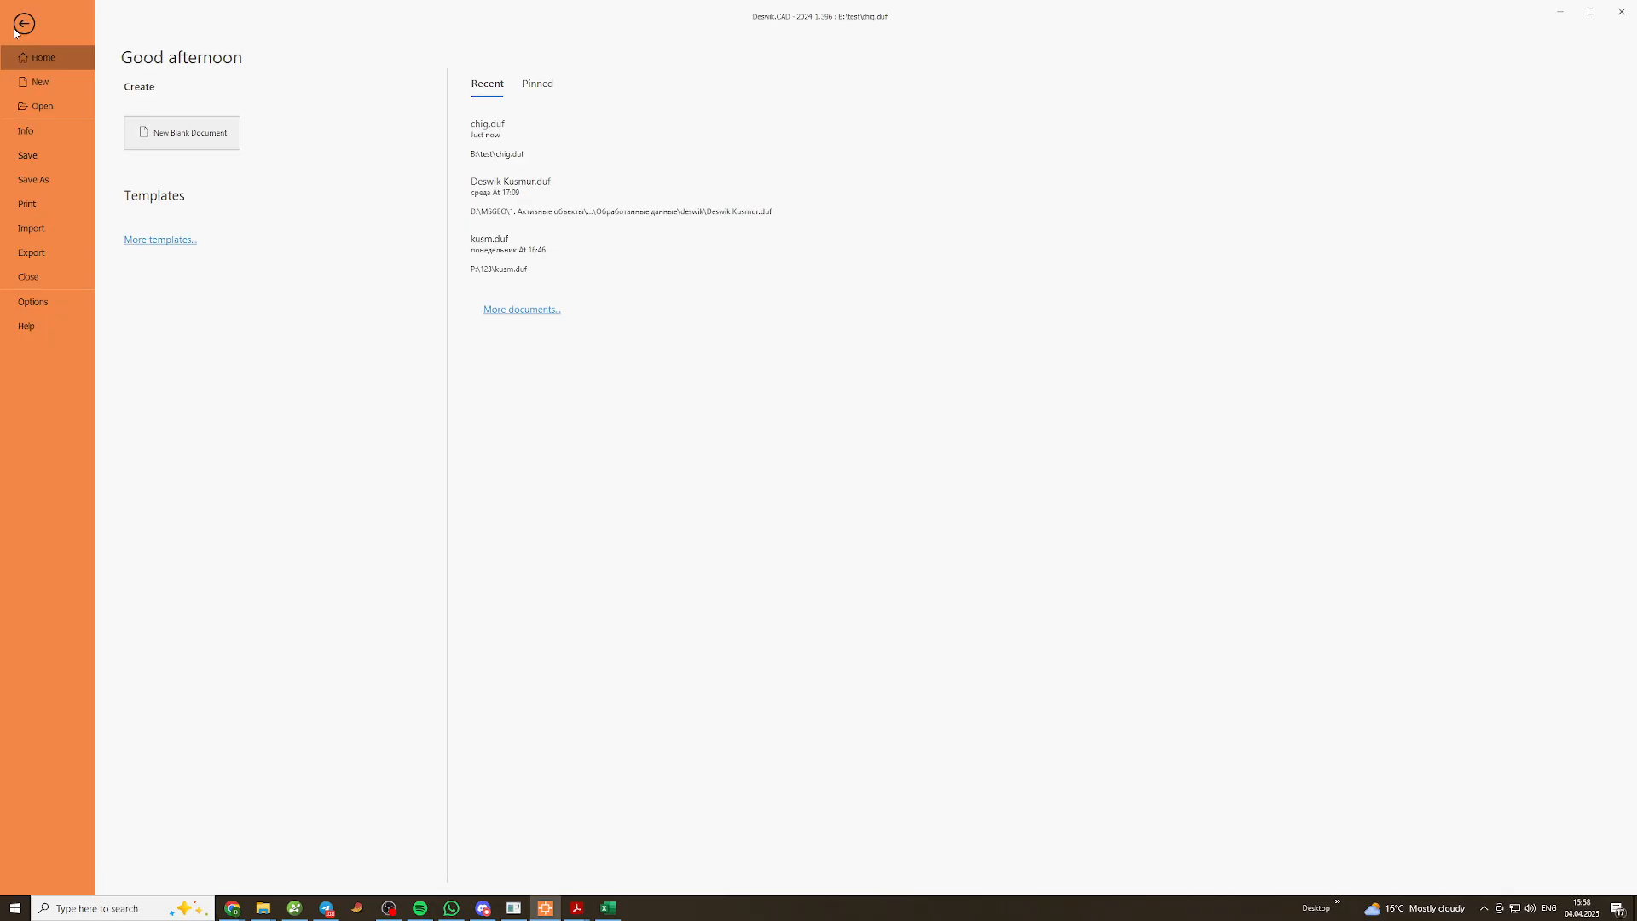
{"action": "left_click", "coordinate": [51, 253]}
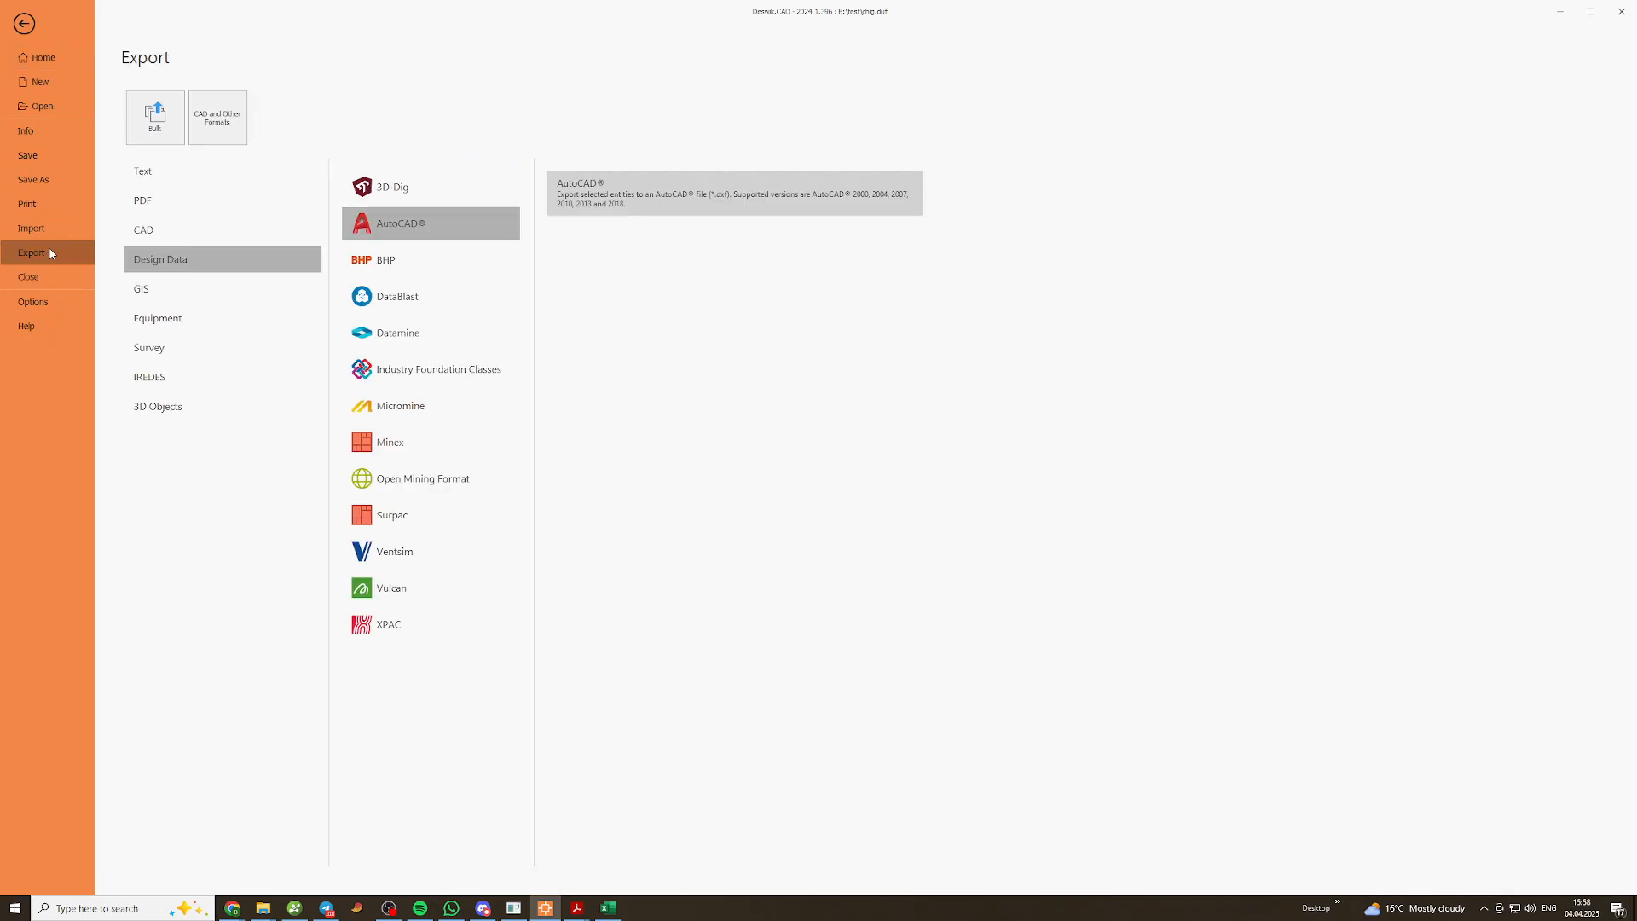
{"action": "left_click", "coordinate": [149, 171]}
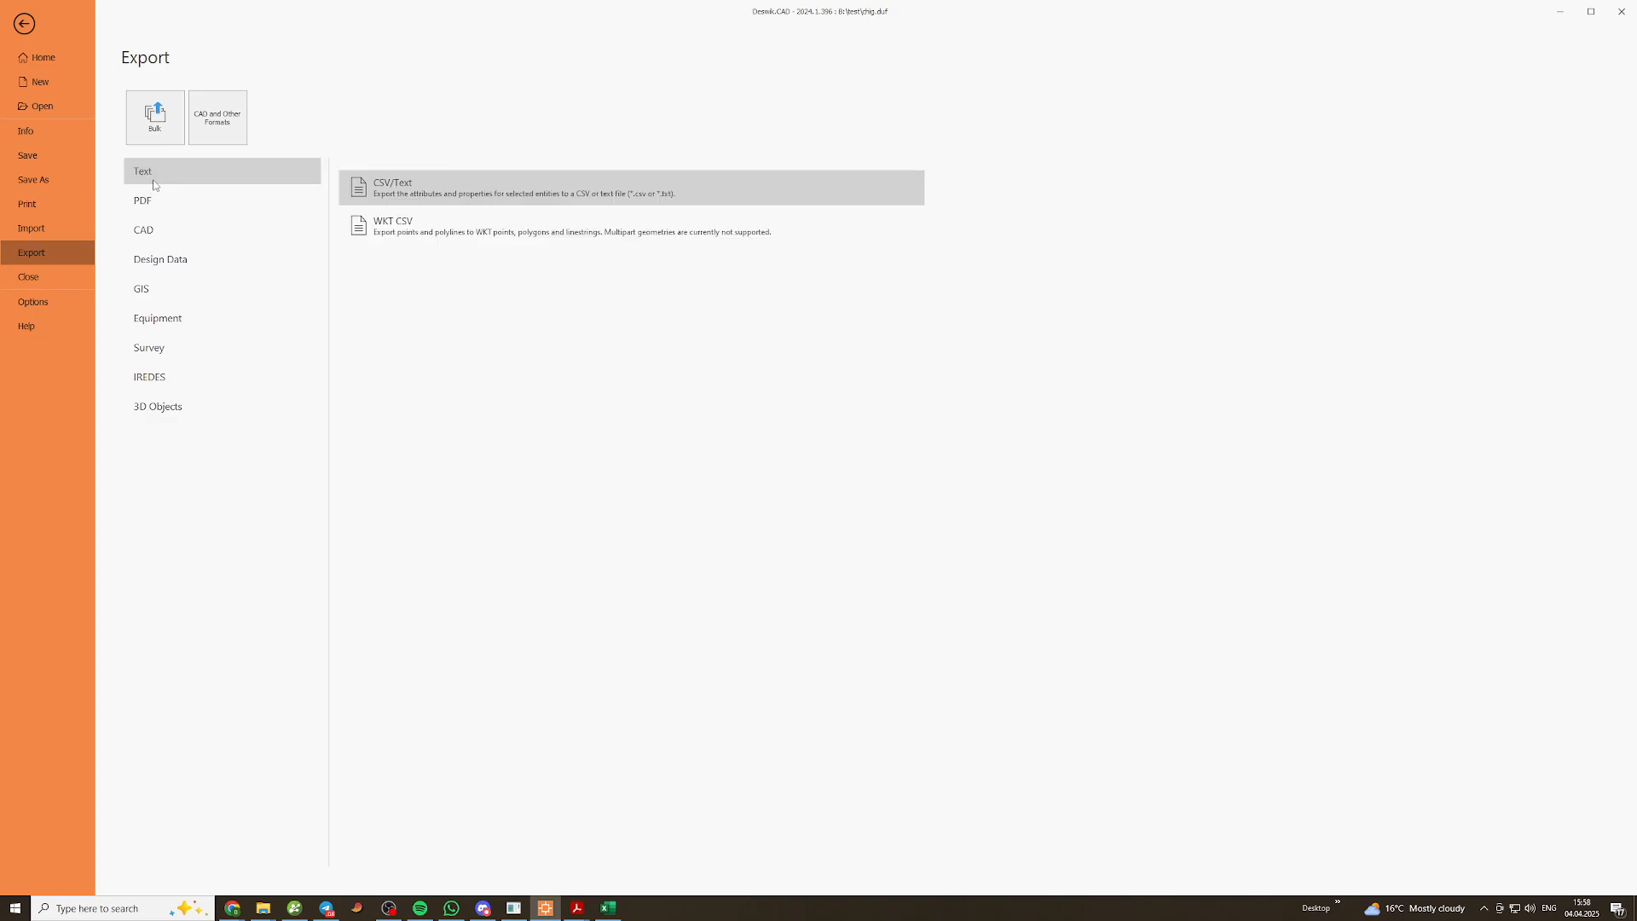
{"action": "left_click", "coordinate": [436, 190]}
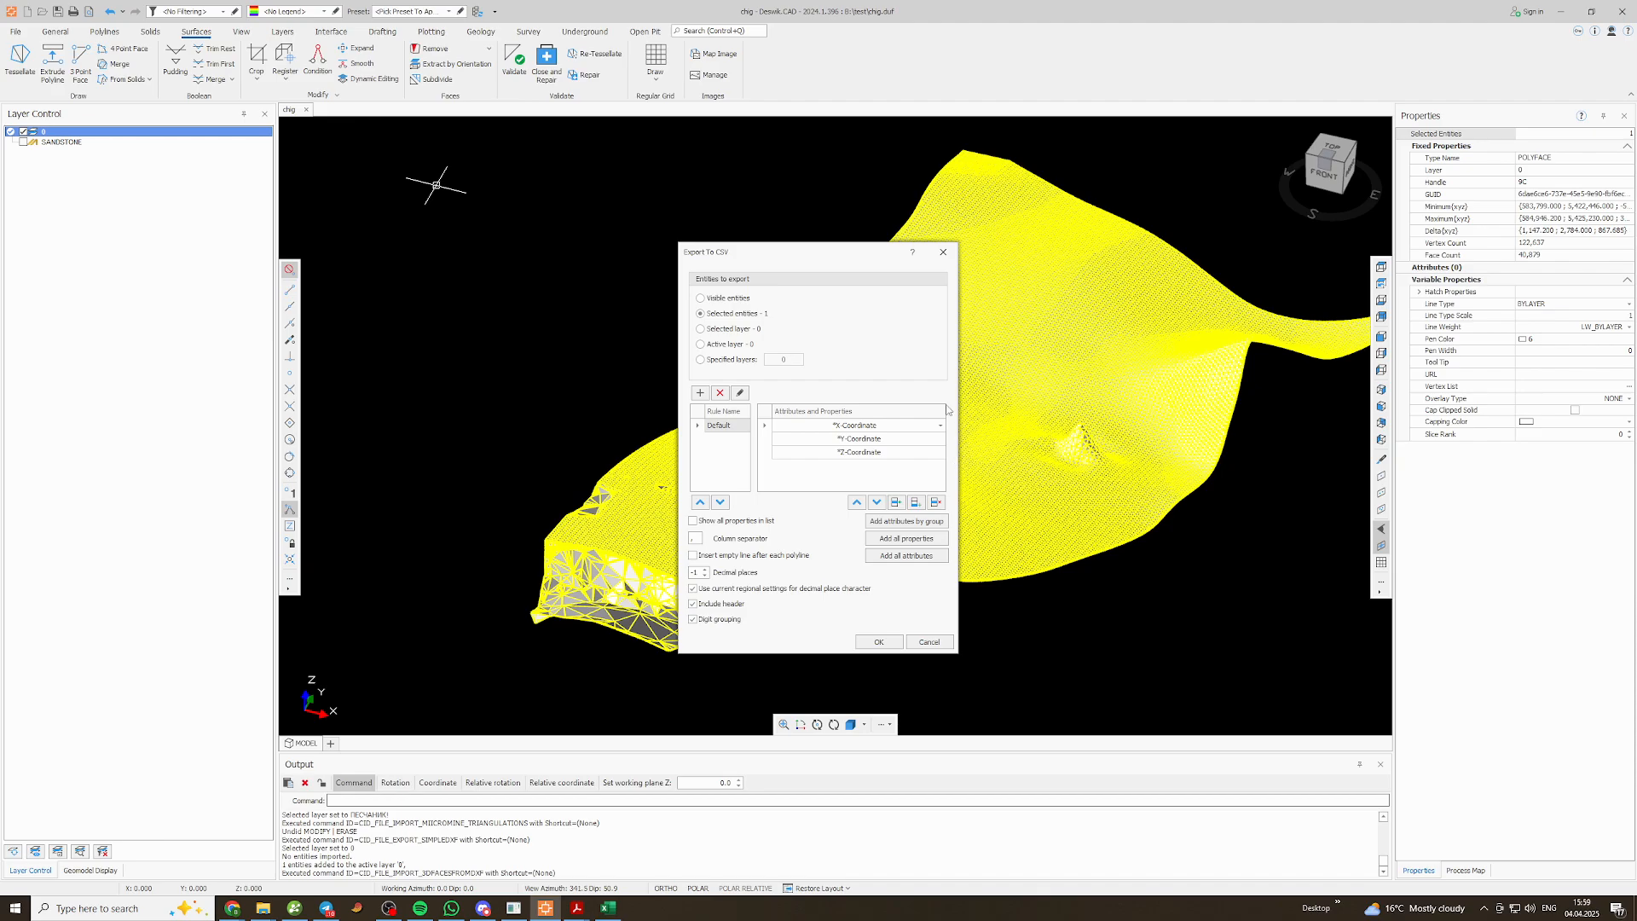
Export the selected surface's X, Y and Z coordinates to the test folder under the file name Sandstone DESWIK
{"action": "left_click", "coordinate": [880, 641]}
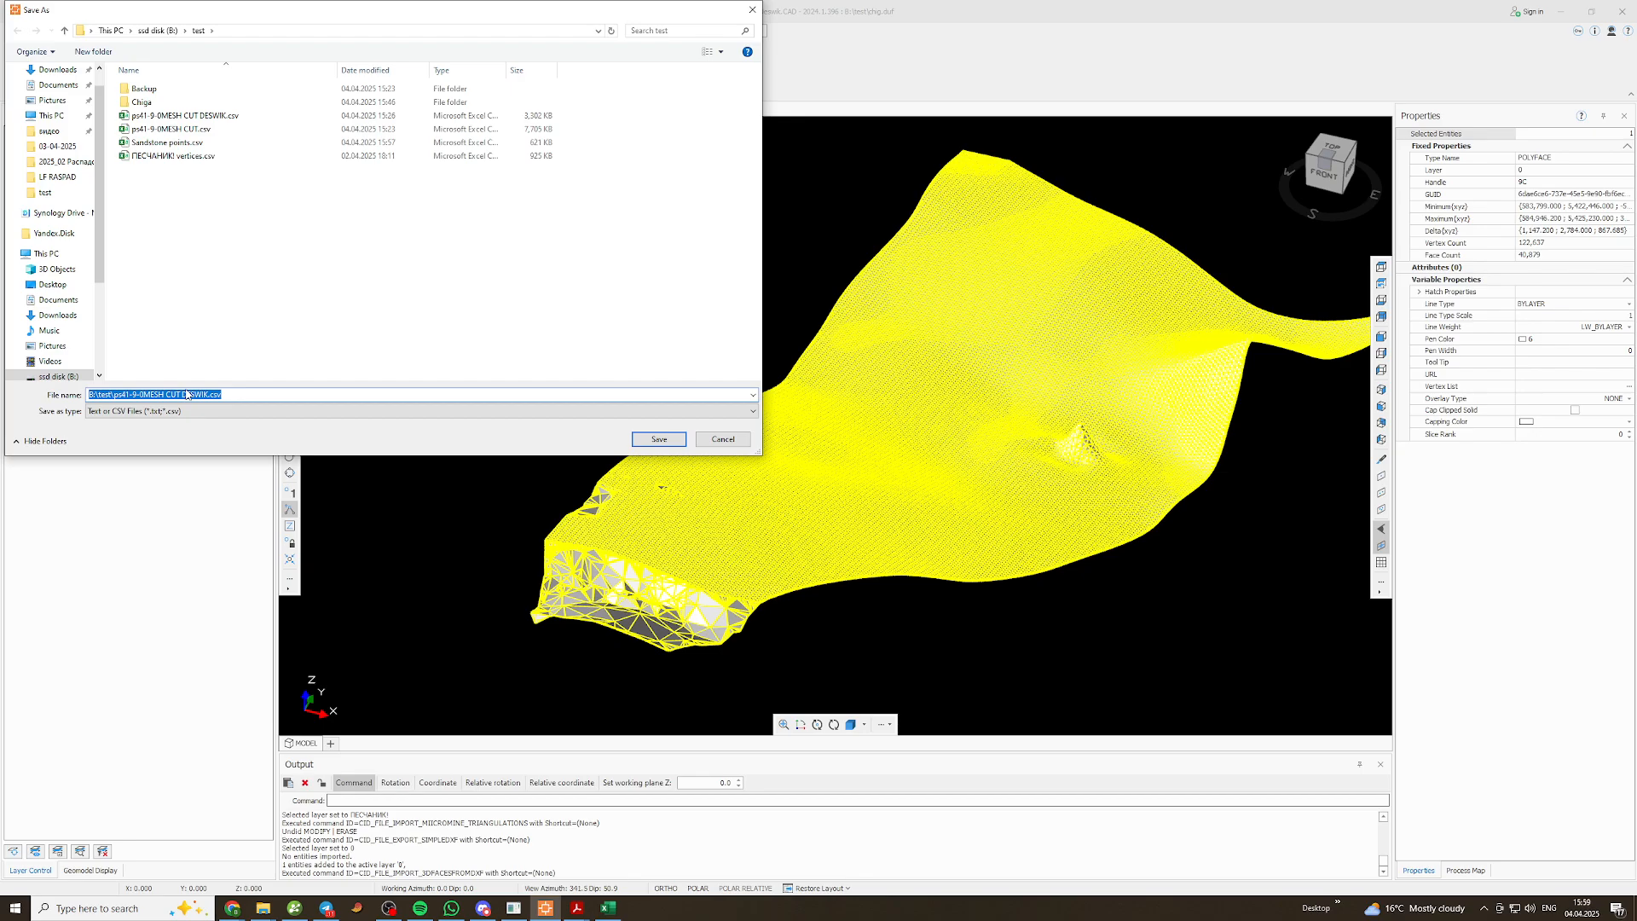
{"action": "type", "text": "Sandst"}
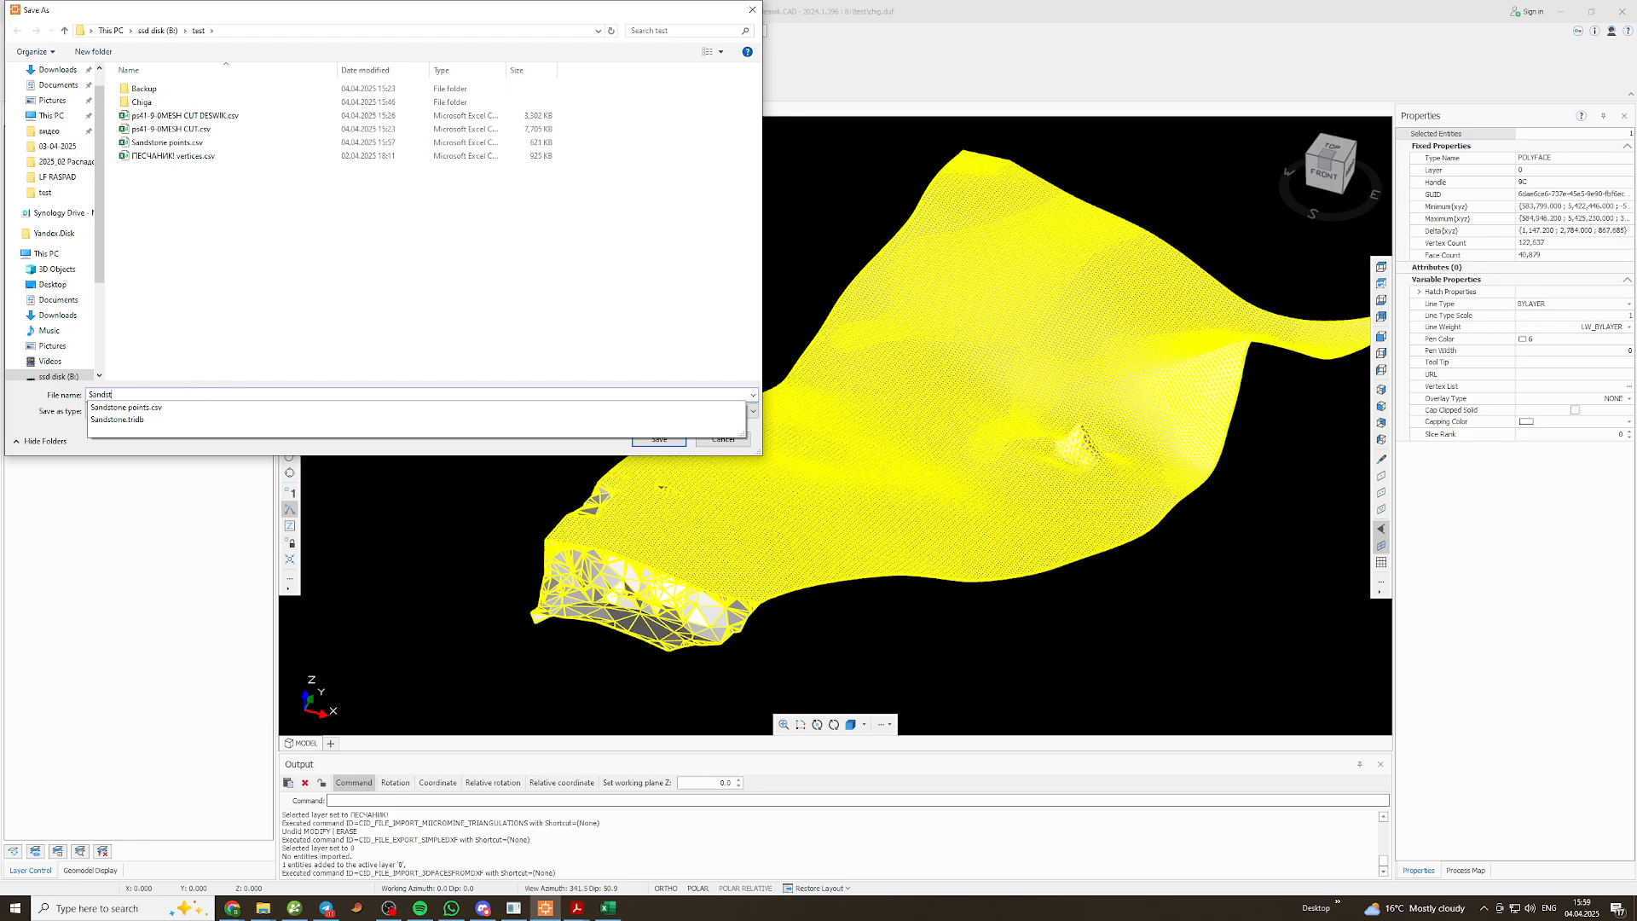
{"action": "type", "text": "one "}
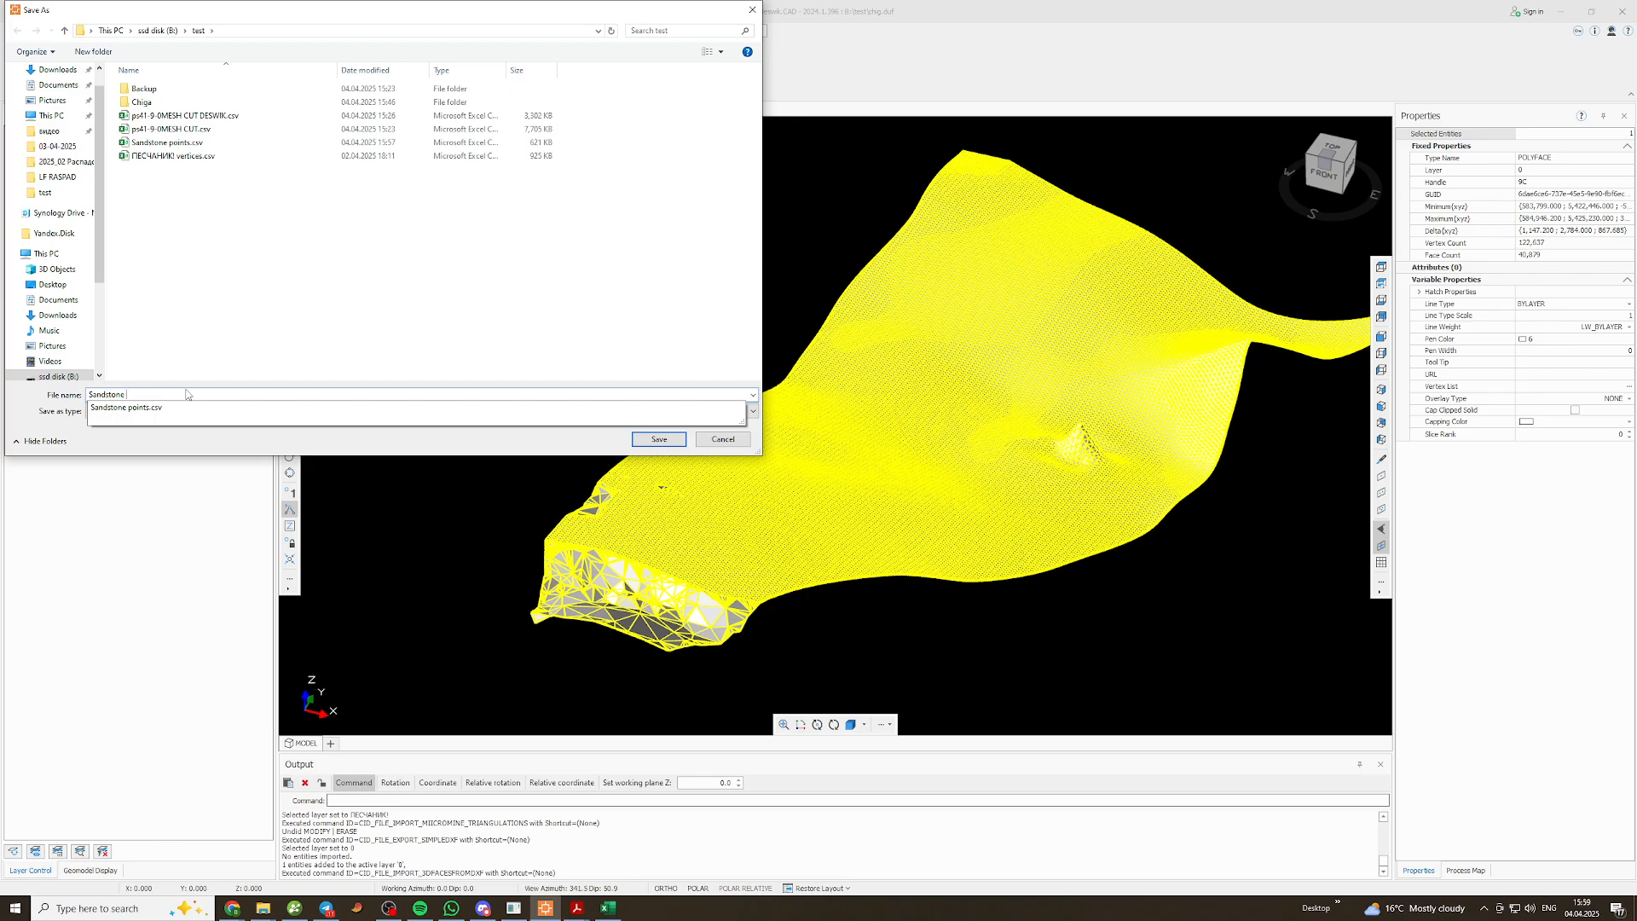
{"action": "type", "text": "DESWIK"}
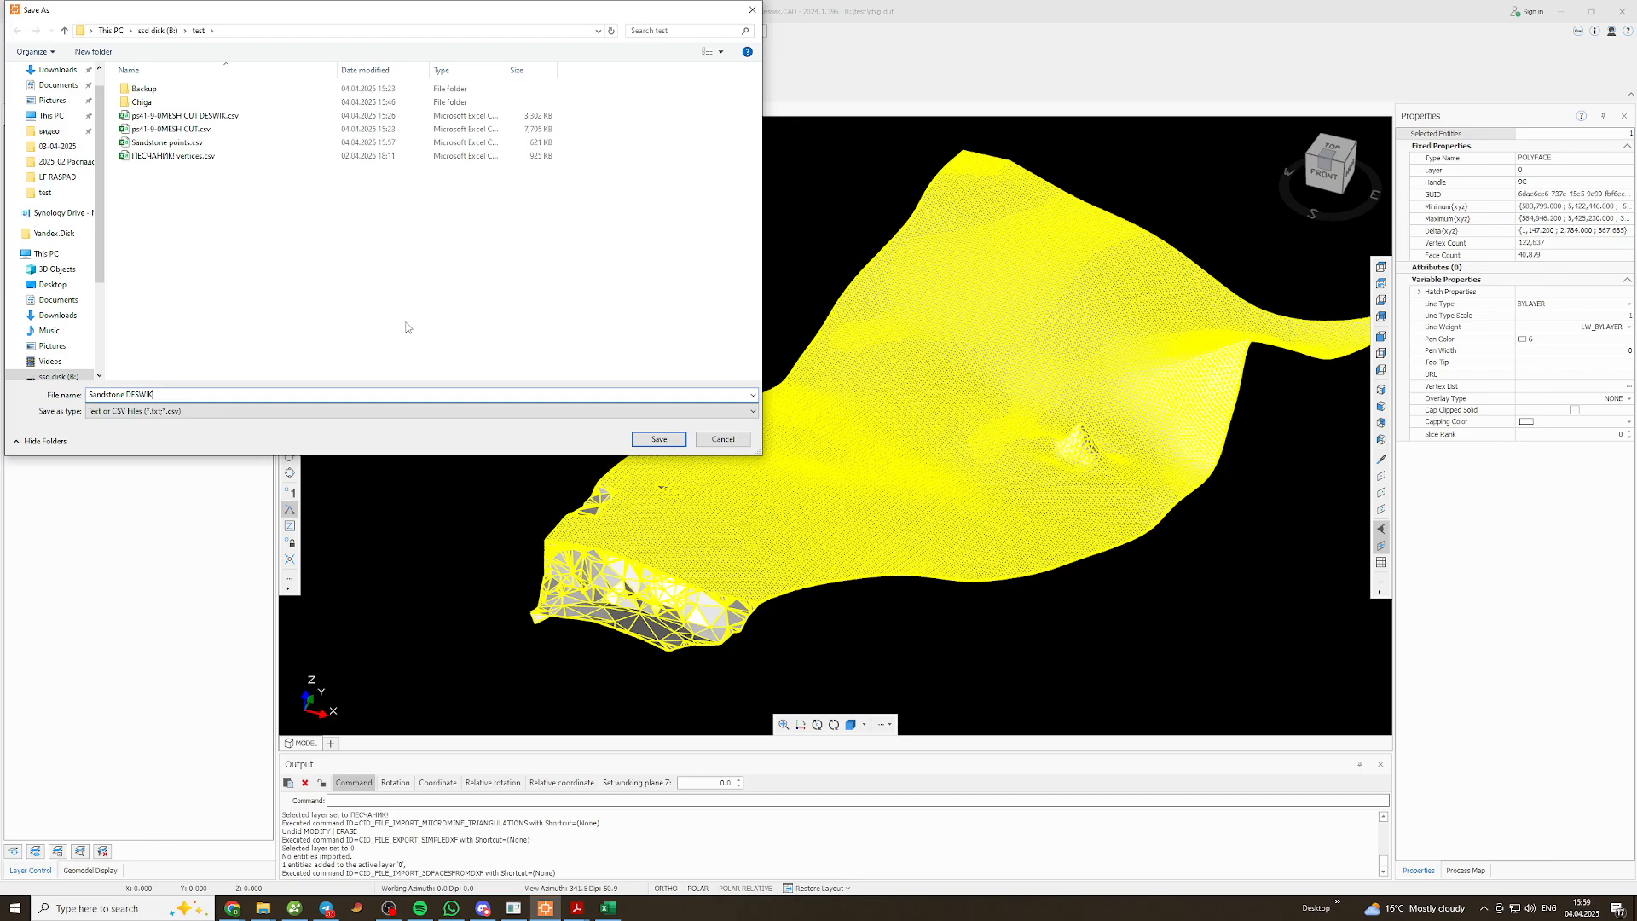
{"action": "left_click", "coordinate": [659, 440]}
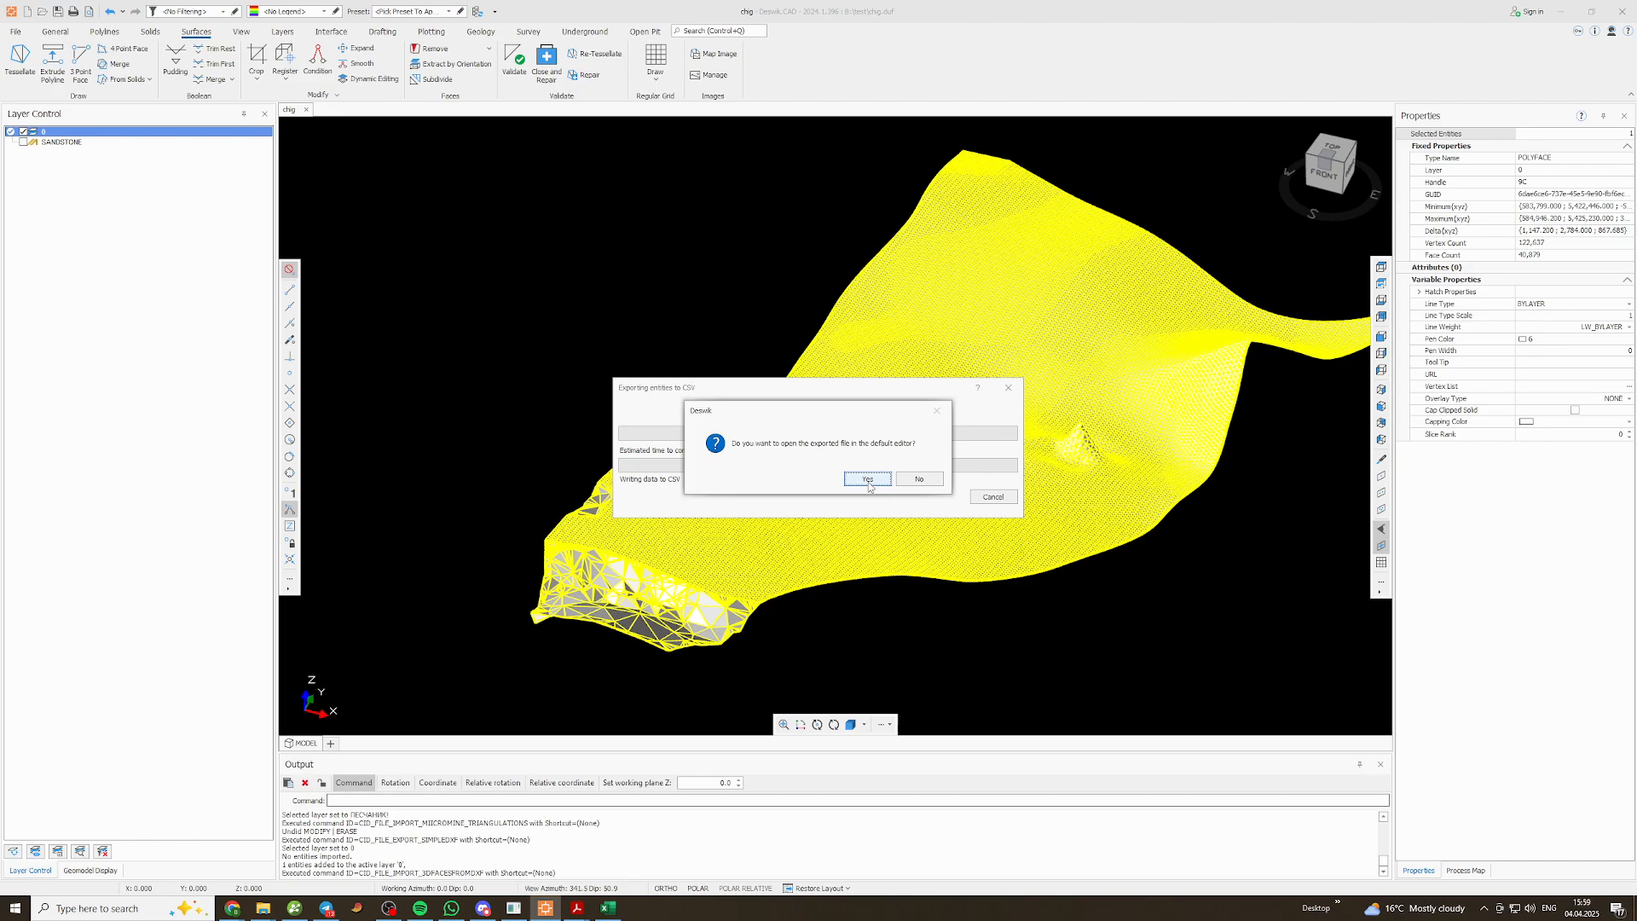
Open the exported Sandstone DESWIK.csv in Excel, maximise its window and check its last data row
{"action": "left_click", "coordinate": [867, 479]}
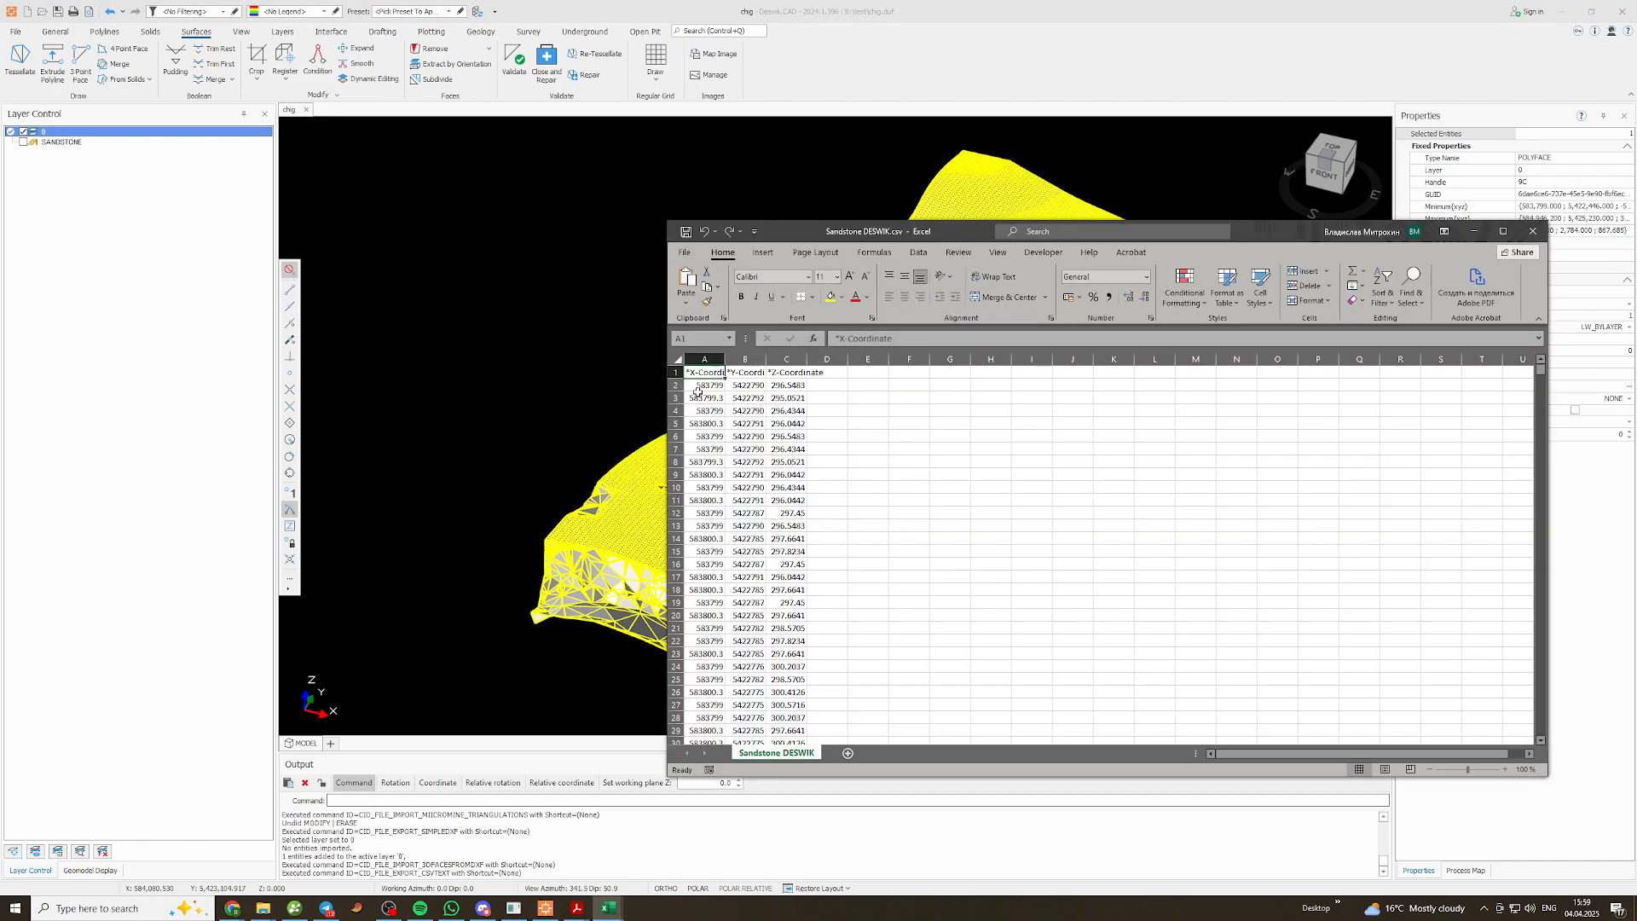
{"action": "left_click", "coordinate": [696, 388]}
{"action": "left_click_drag", "start_coordinate": [985, 237], "coordinate": [938, 2]}
{"action": "key", "text": "ctrl+Down"}
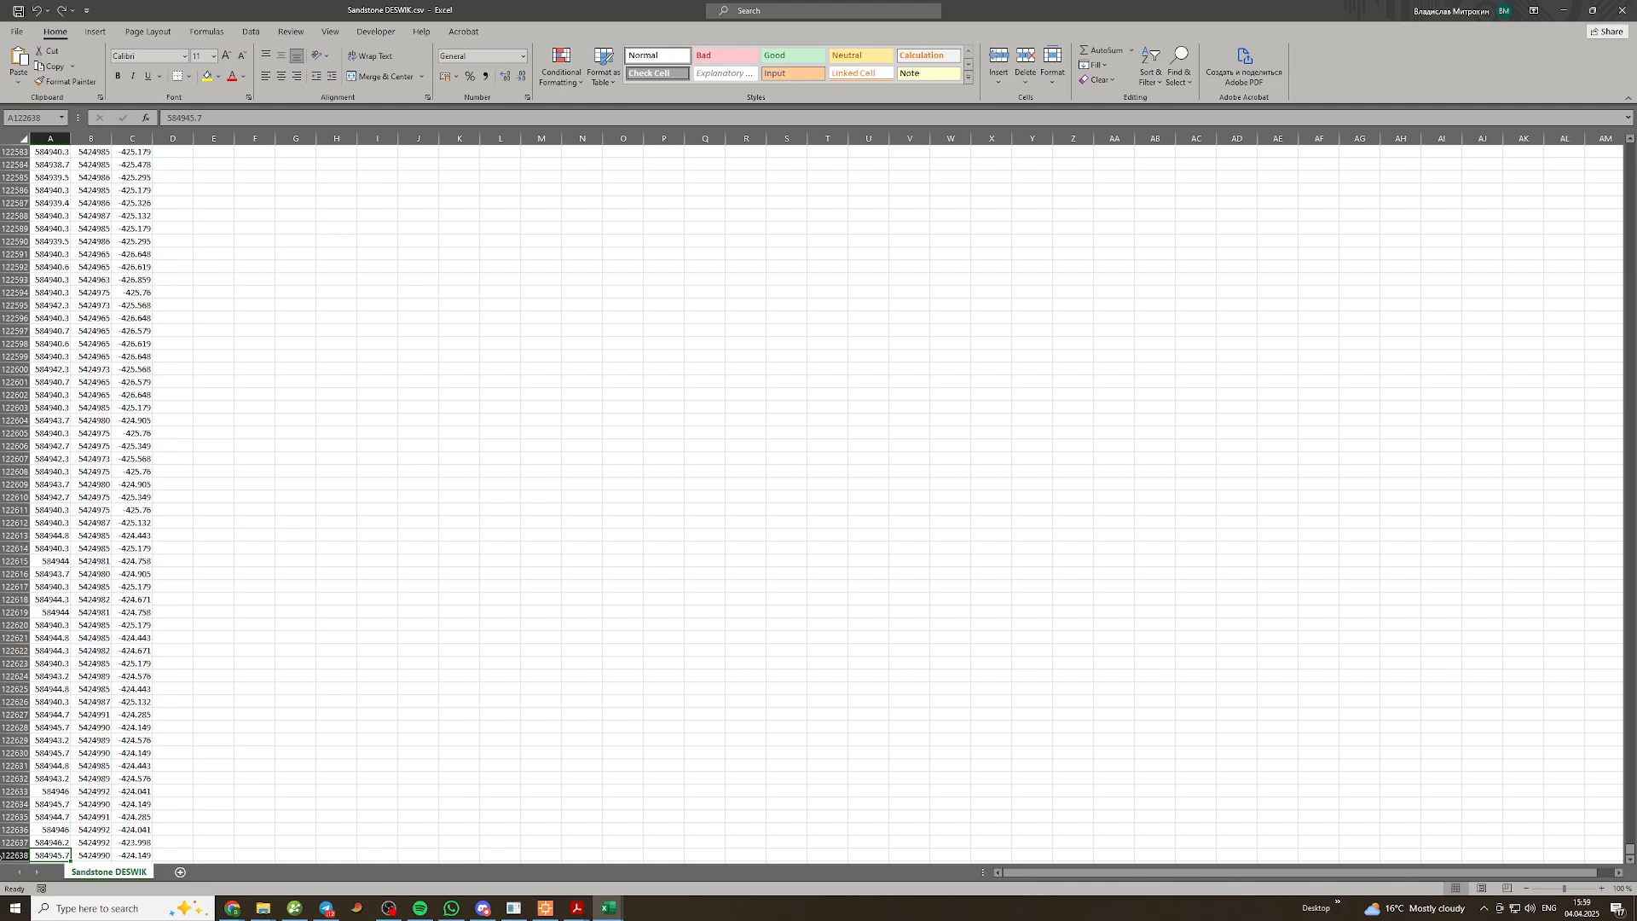
Switch to the Sandstone points.csv workbook and check its last data row for comparison
{"action": "mouse_move", "coordinate": [607, 908]}
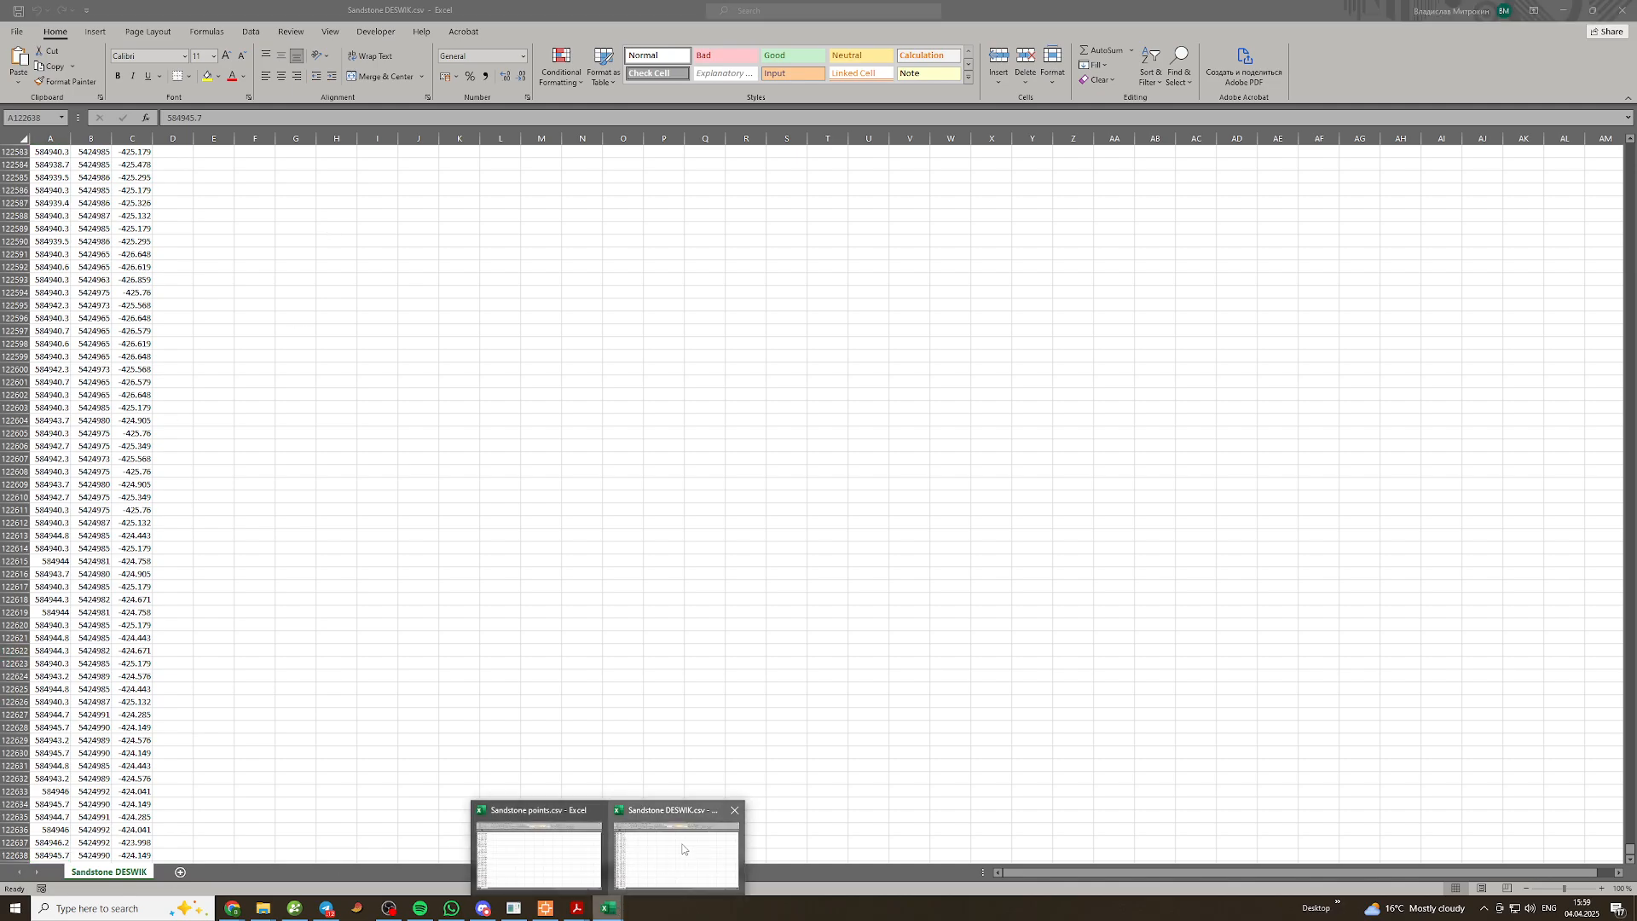
{"action": "left_click", "coordinate": [557, 855]}
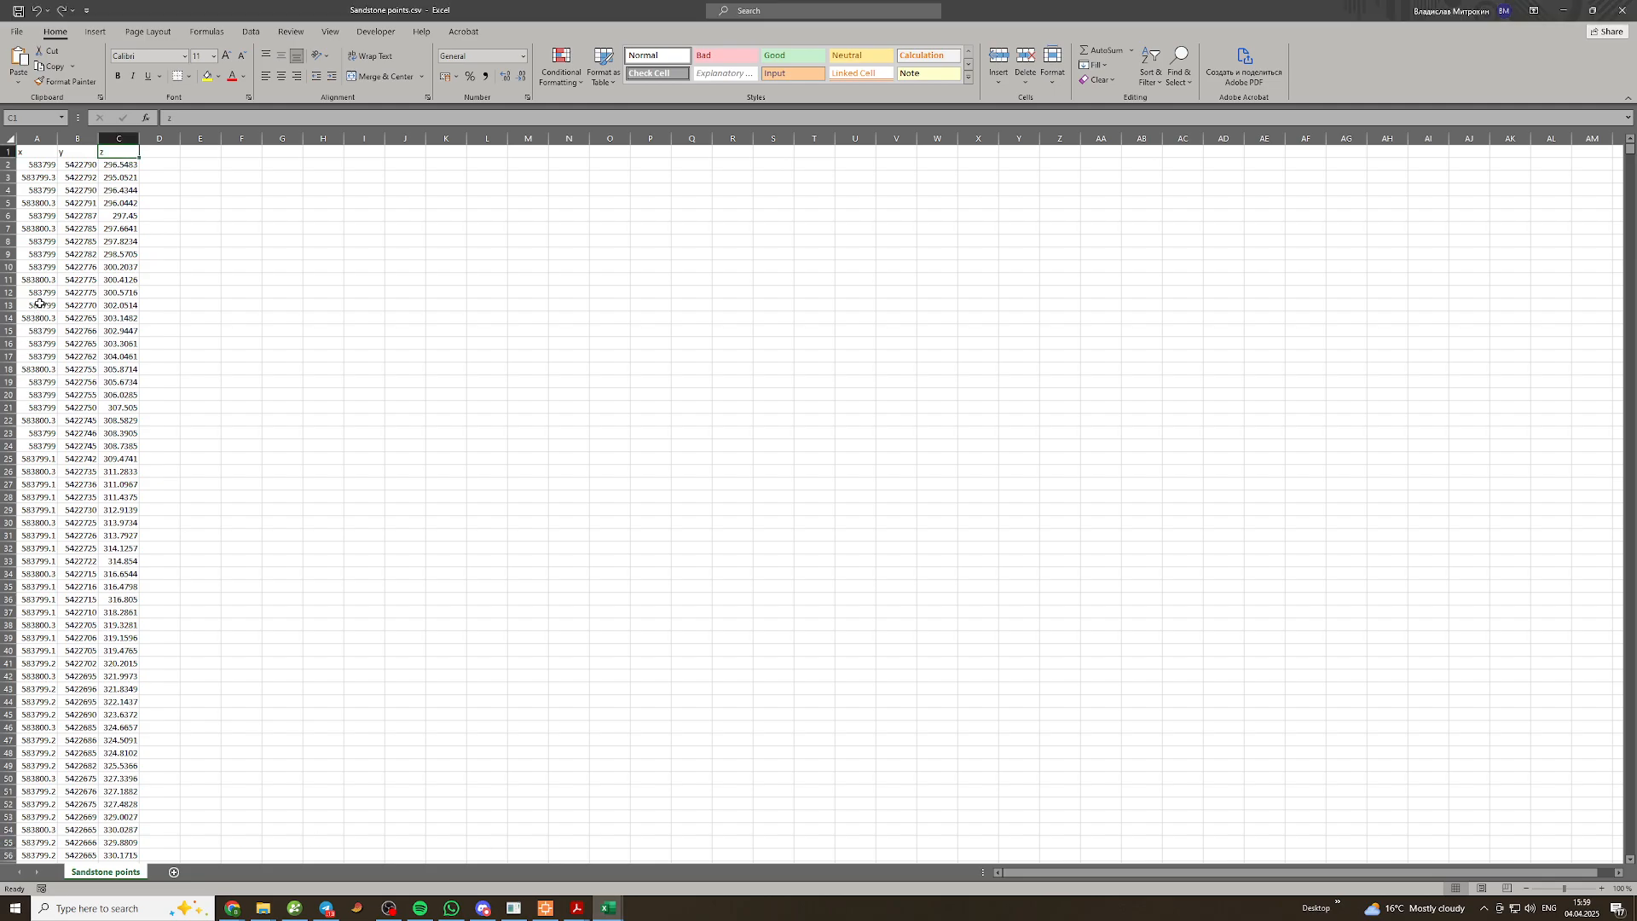
{"action": "left_click", "coordinate": [40, 185]}
{"action": "key", "text": "ctrl+Down"}
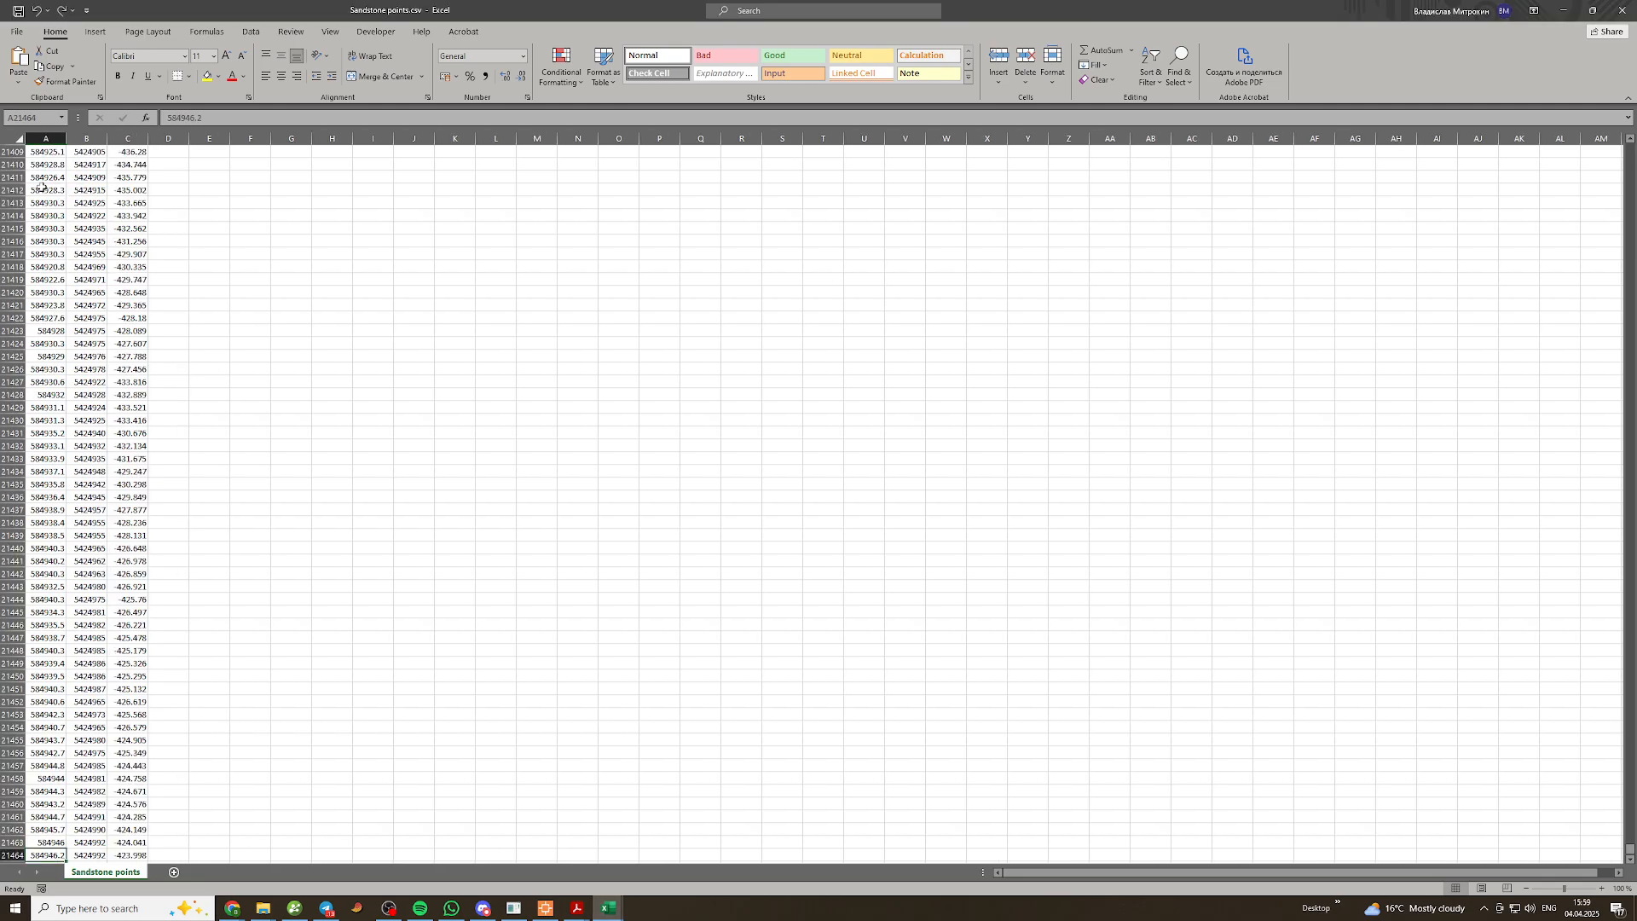
{"action": "key", "text": "Down"}
{"action": "key", "text": "Up"}
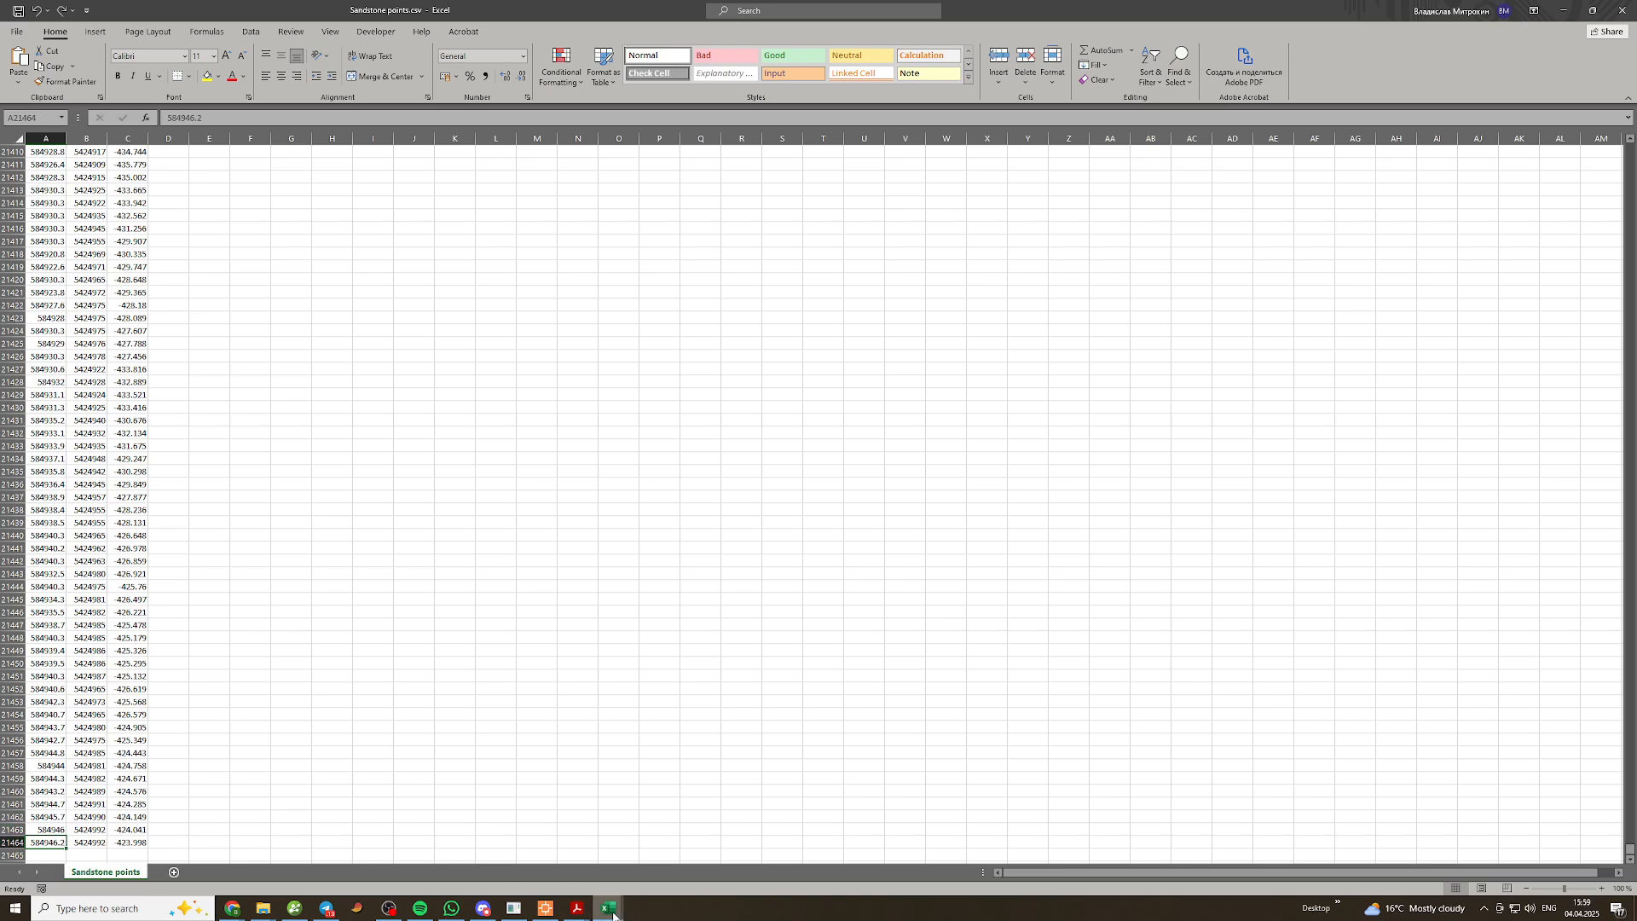
Return to Sandstone DESWIK.csv and highlight the coordinates in rows 122634 and 122630 together to compare them
{"action": "mouse_move", "coordinate": [613, 914]}
{"action": "mouse_move", "coordinate": [661, 860]}
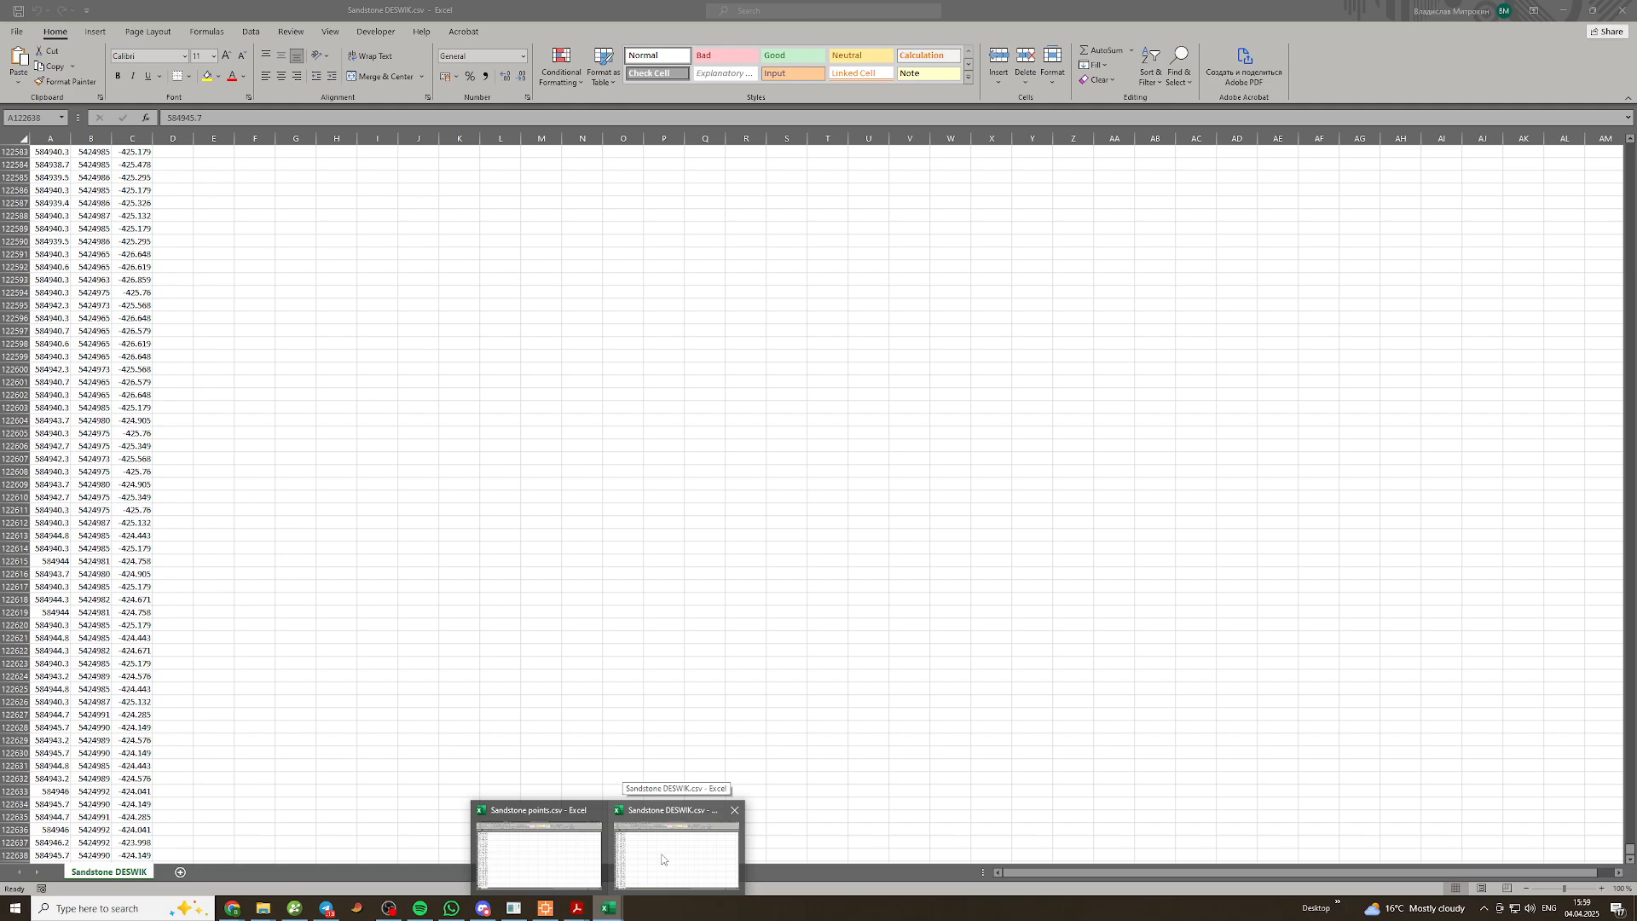
{"action": "left_click", "coordinate": [662, 859]}
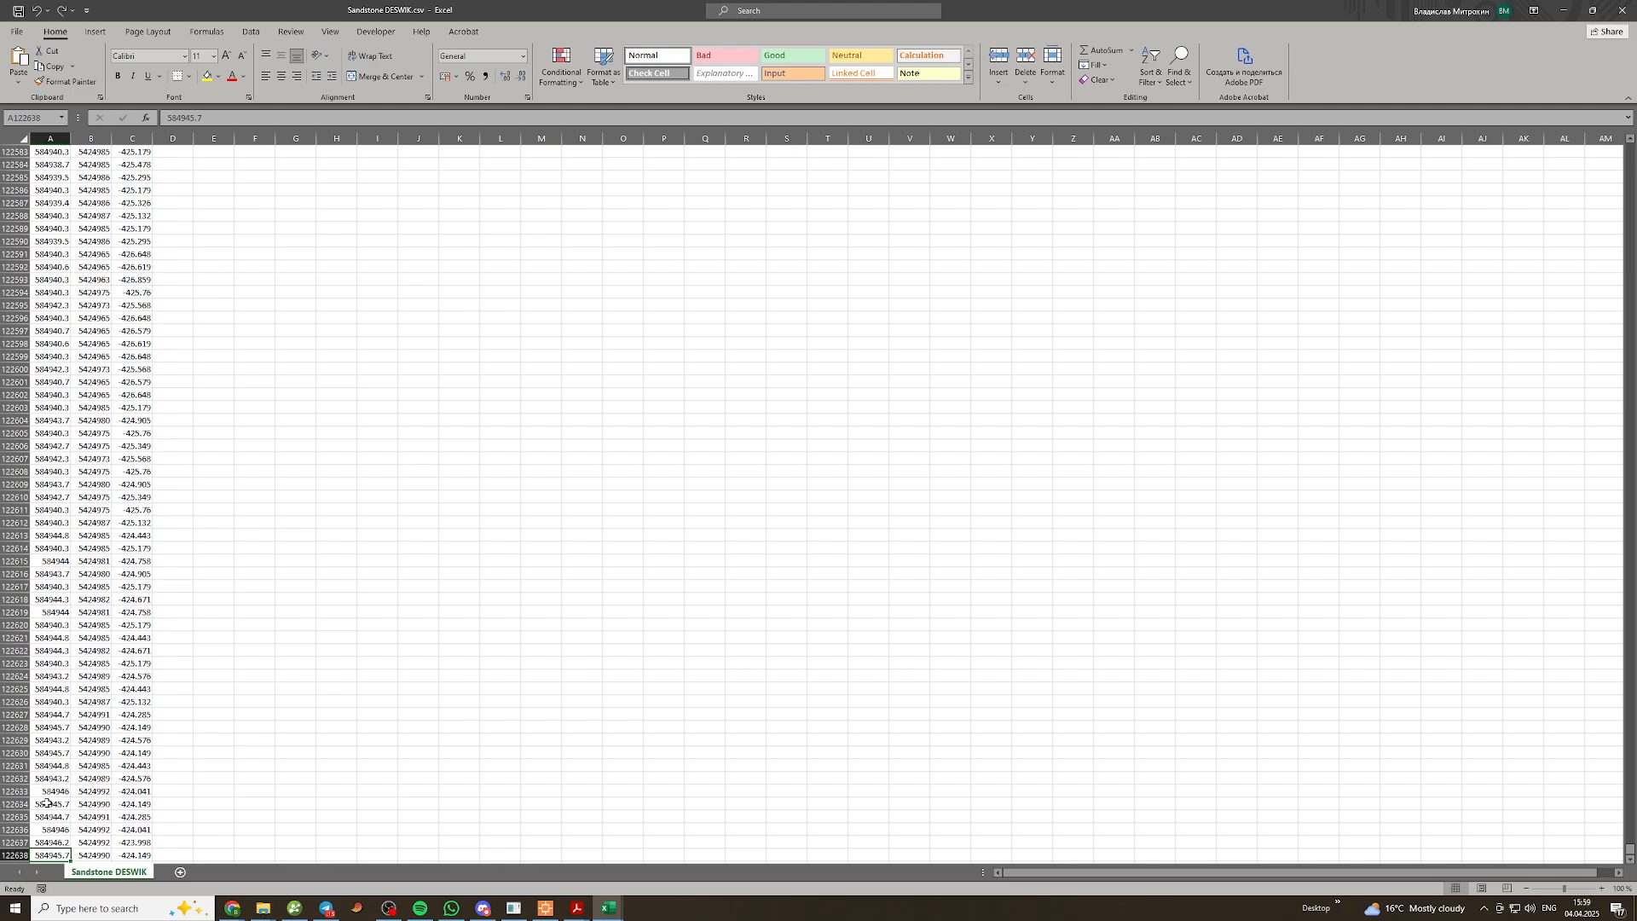
{"action": "left_click_drag", "start_coordinate": [47, 801], "coordinate": [135, 804]}
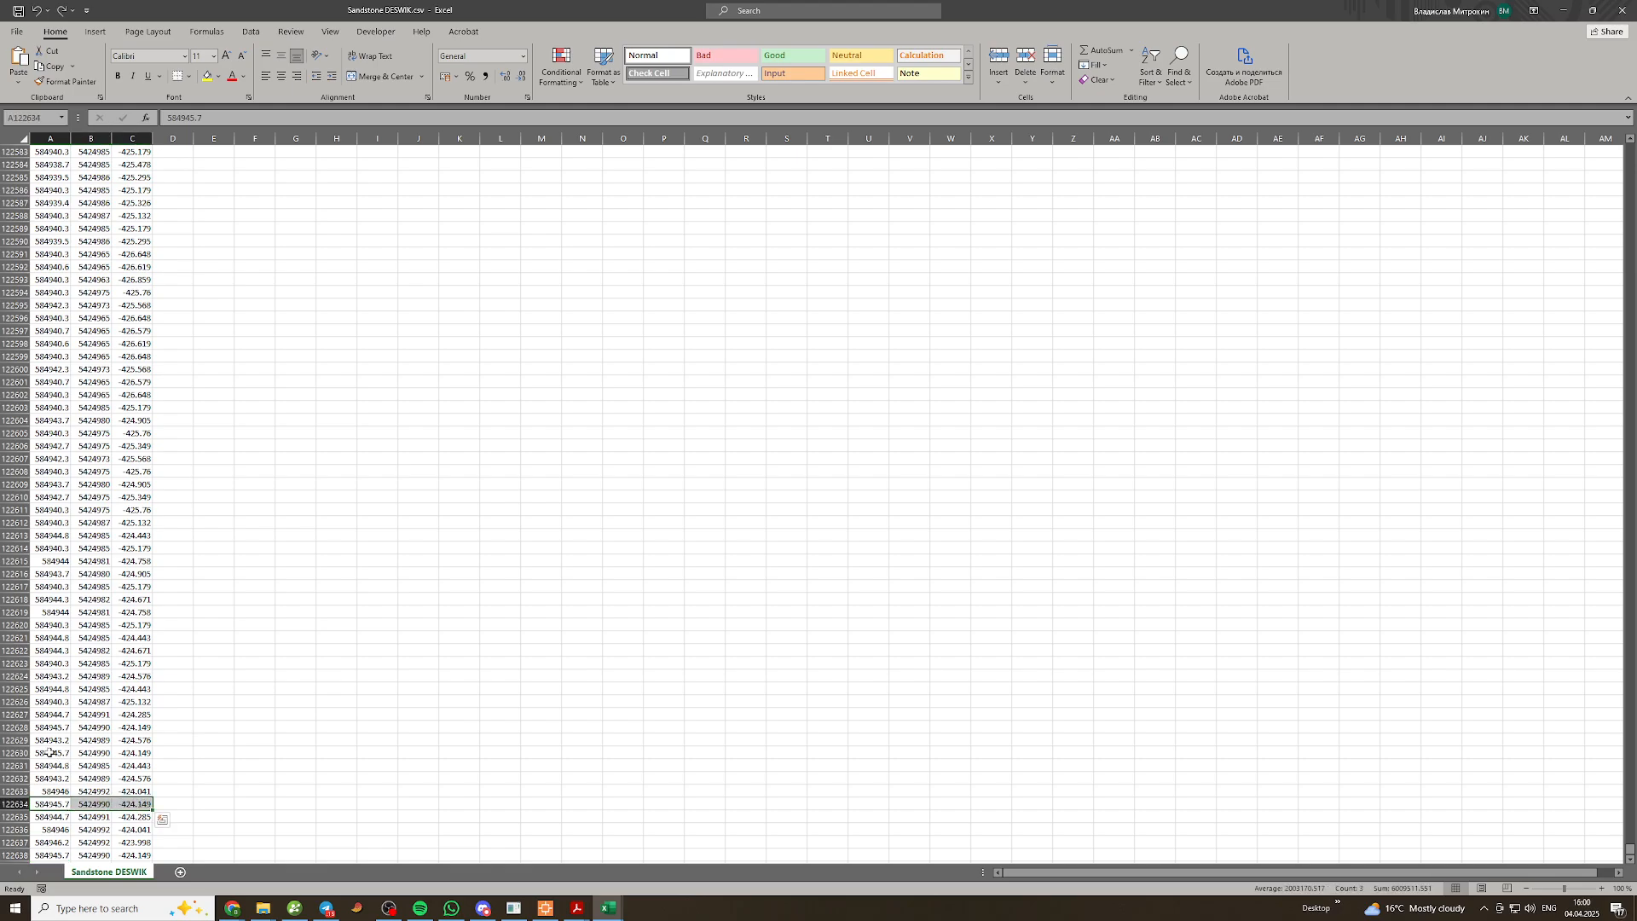
{"action": "left_click_drag", "start_coordinate": [41, 754], "coordinate": [137, 754], "text": "ctrl"}
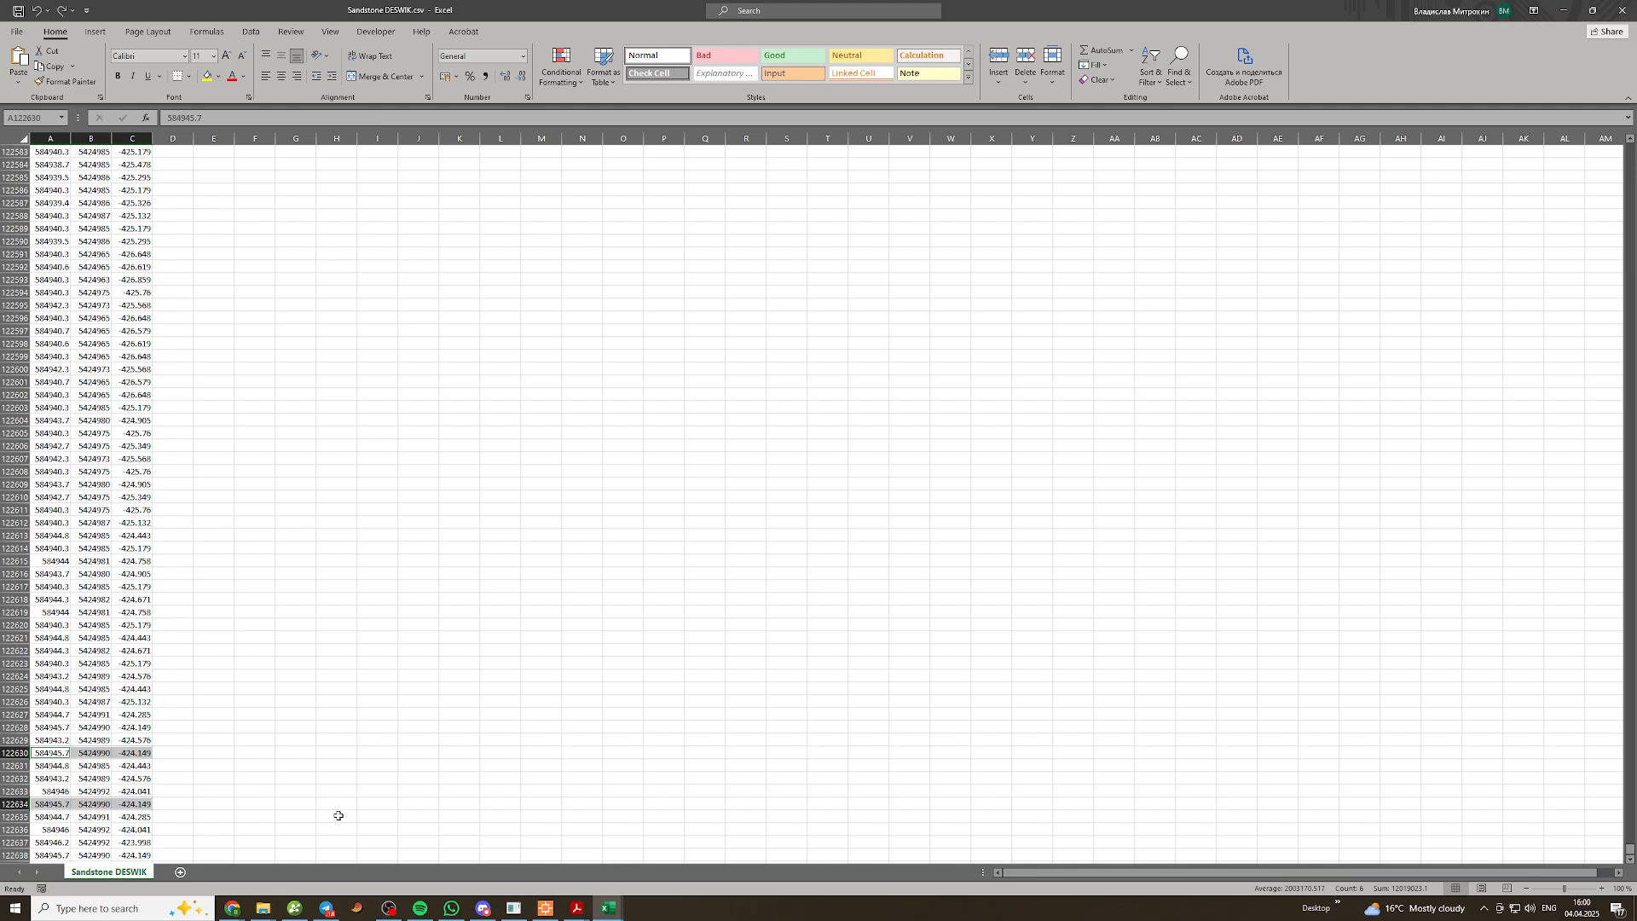
Go back to Sandstone points.csv, close the Excel workbooks and return to the surface in Deswik.CAD
{"action": "key", "text": "alt+Tab"}
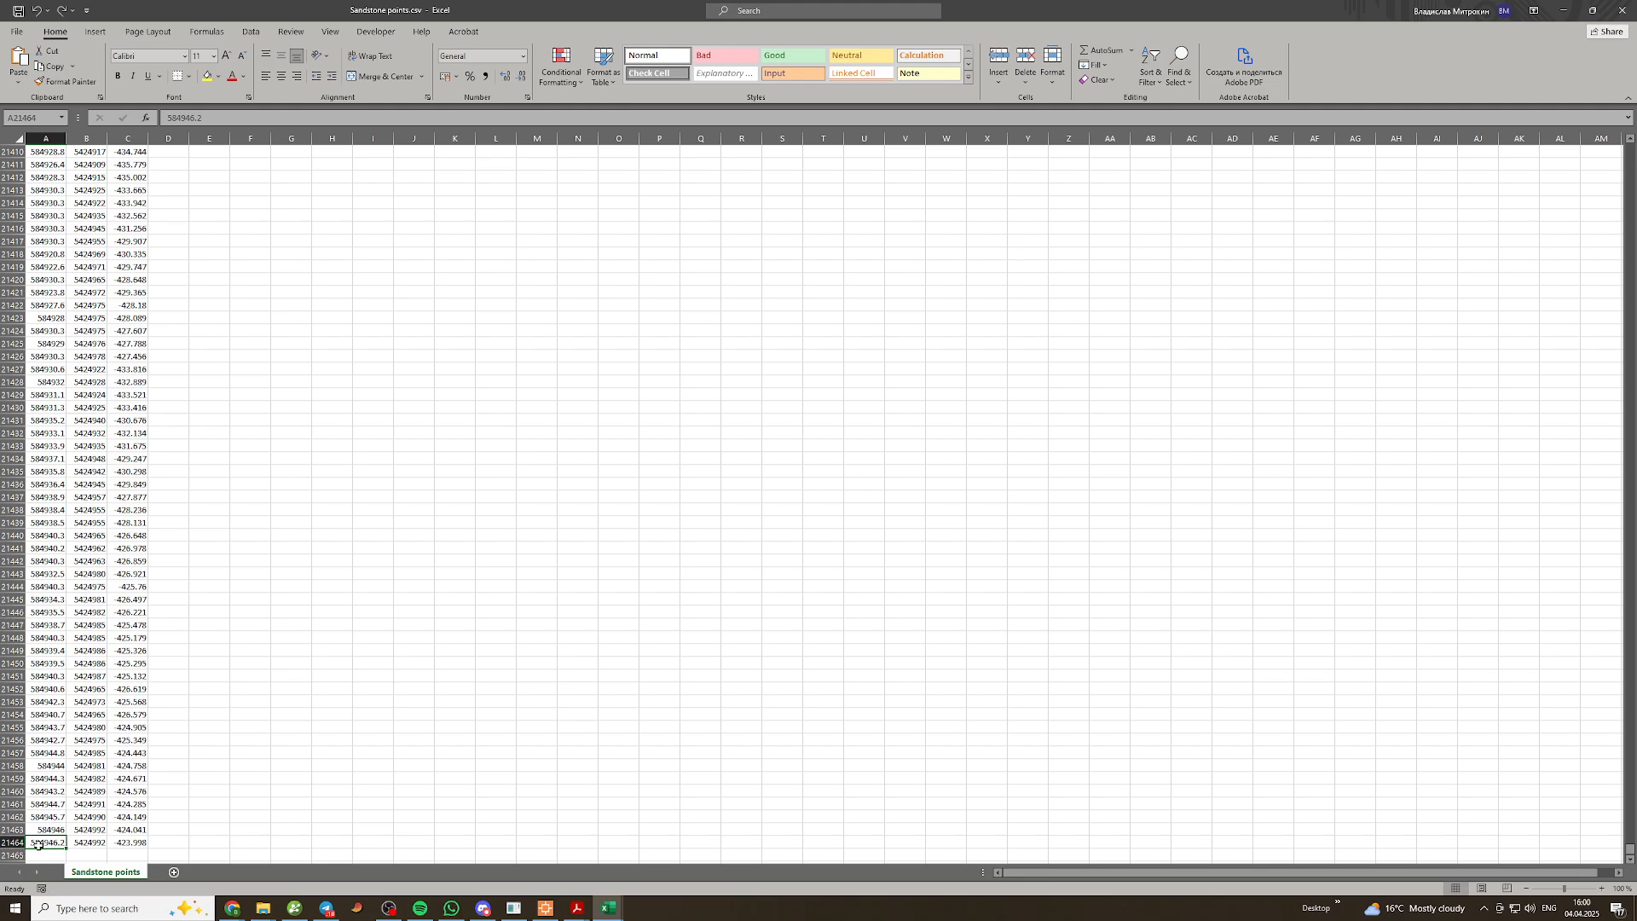
{"action": "left_click", "coordinate": [1629, 7]}
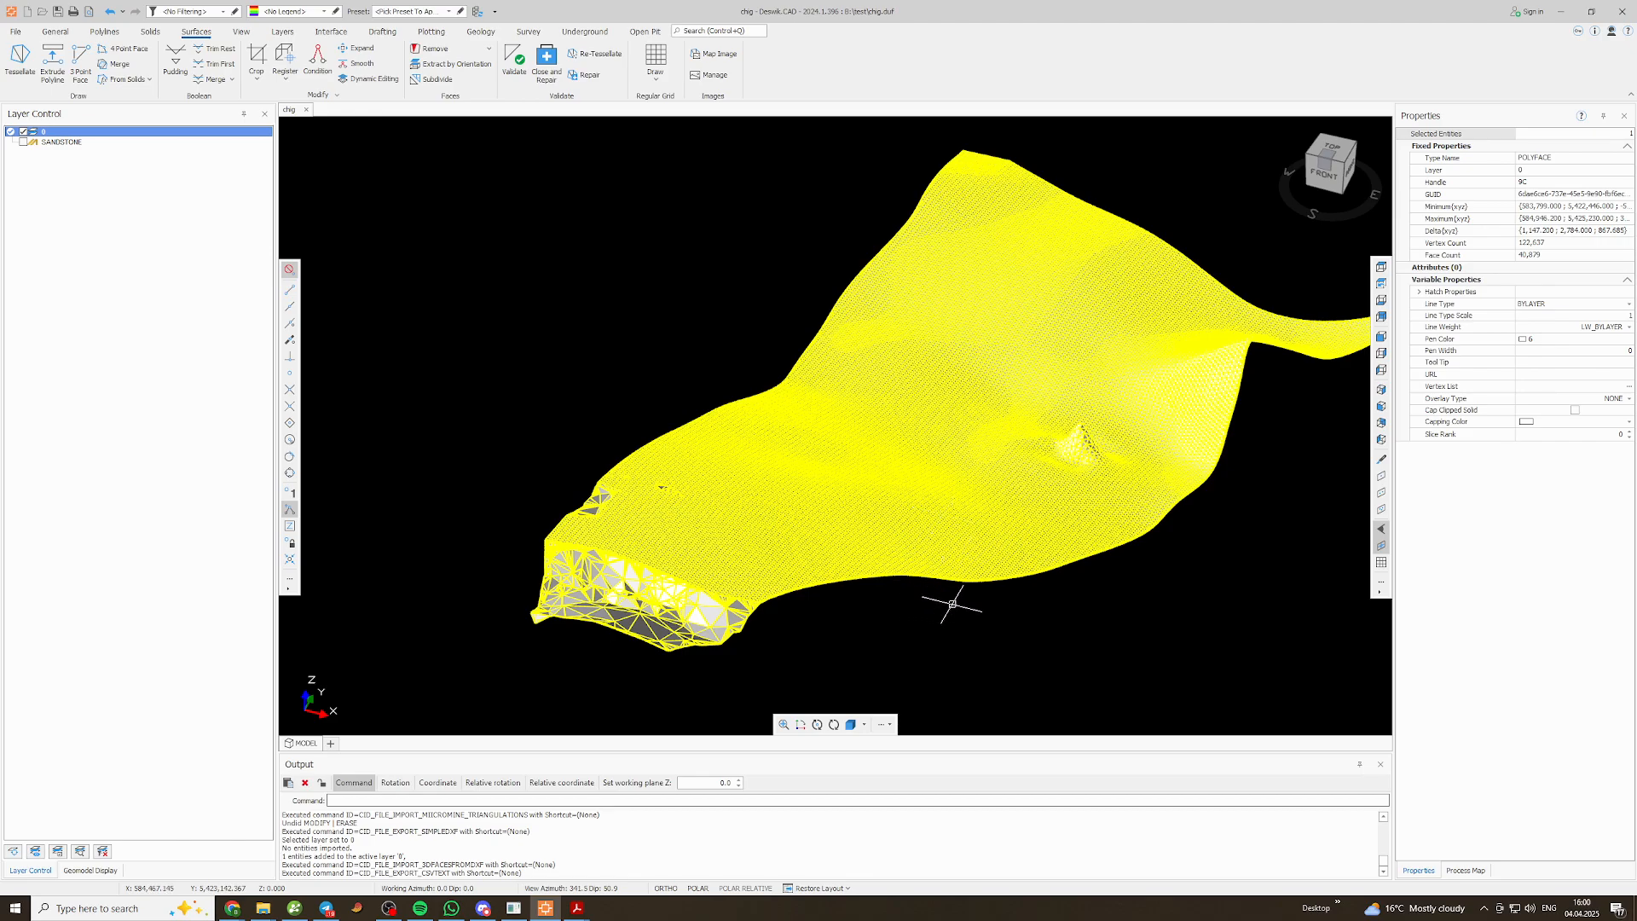
{"action": "middle_click_drag", "start_coordinate": [950, 601], "coordinate": [868, 568]}
{"action": "middle_click_drag", "start_coordinate": [982, 587], "coordinate": [958, 612]}
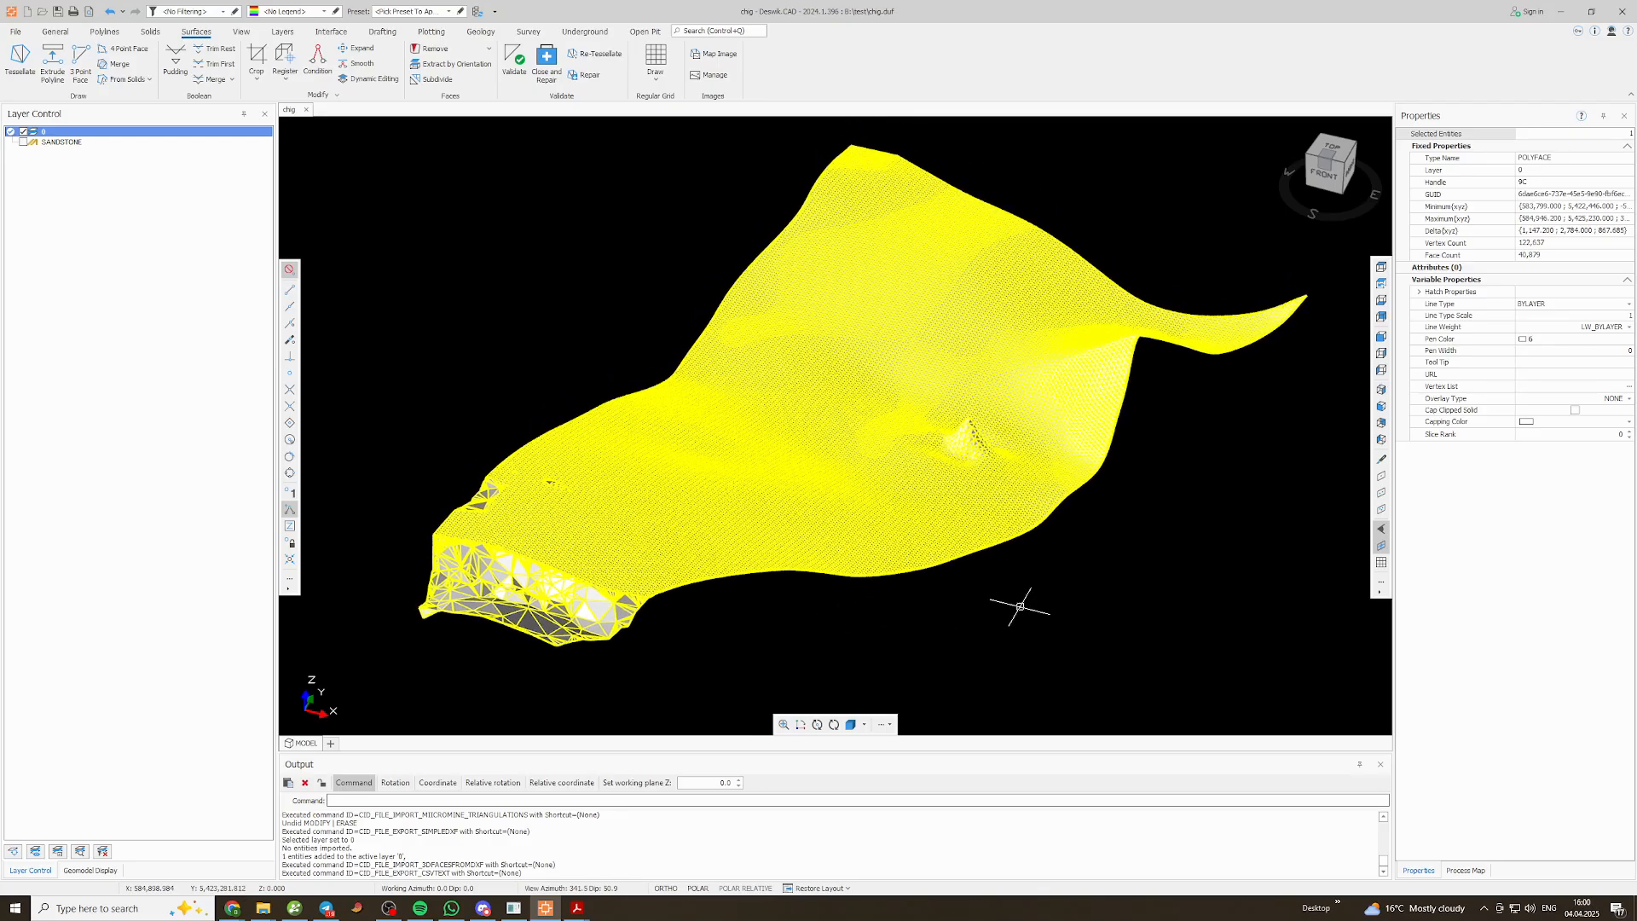